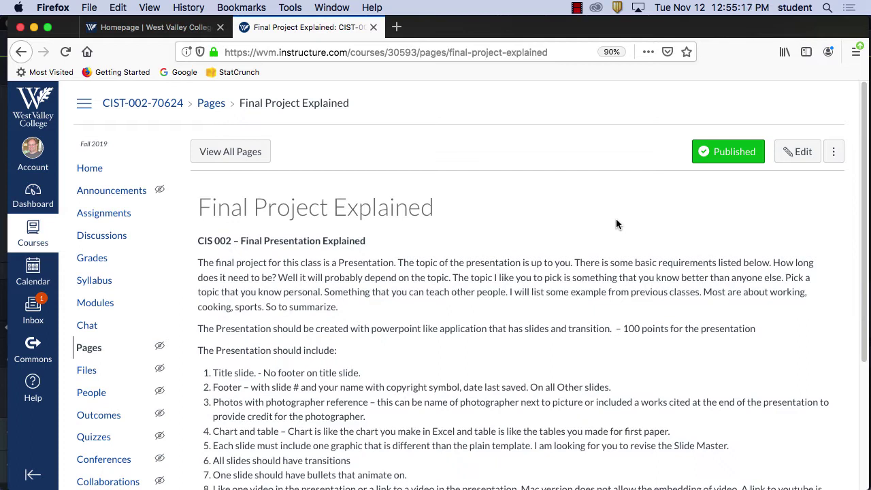
Open wikipedia.org in a new Firefox tab using the 'wik' address suggestion
left_click(397, 27)
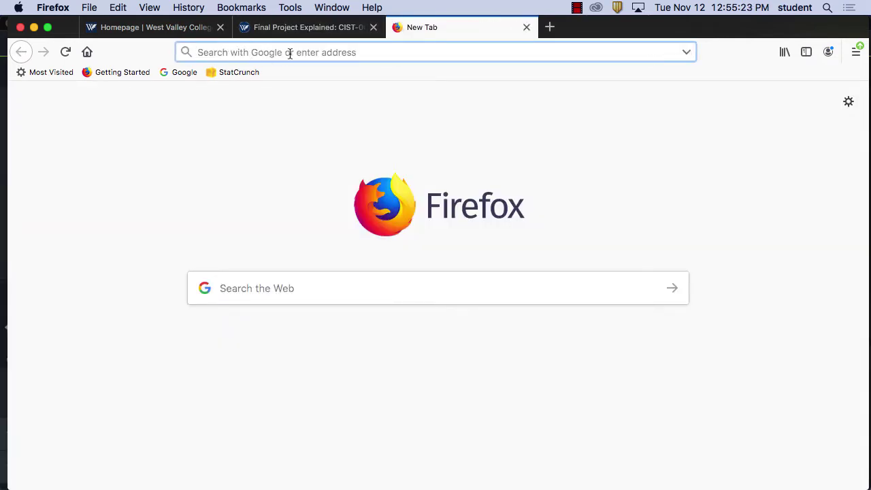
type("wikipedia.org/")
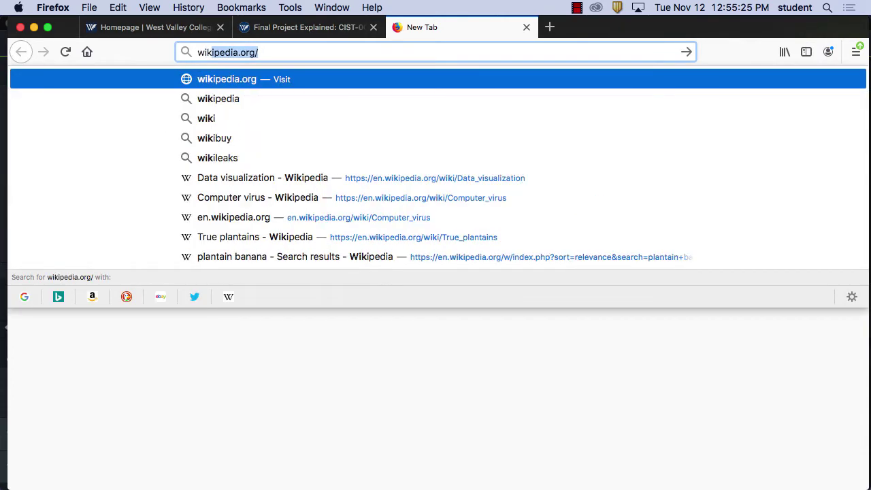
key("Return")
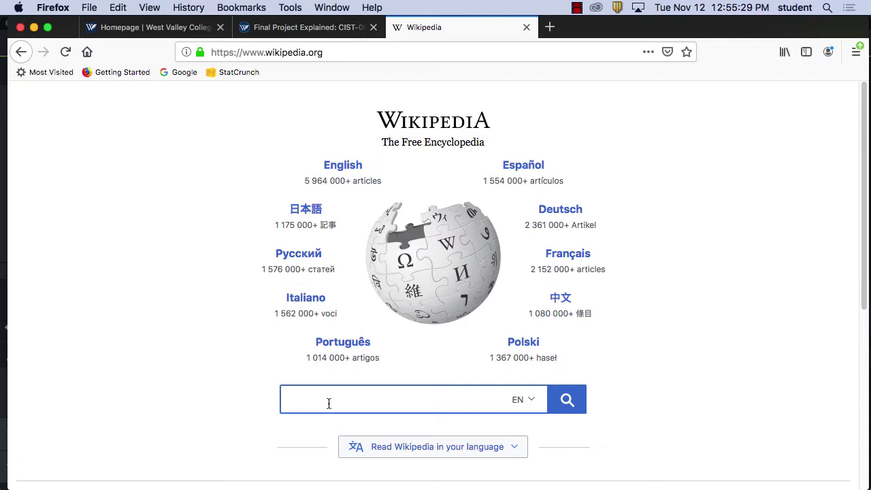
Search Wikipedia for 'scientific meth' and open the Scientific method article
type("sci")
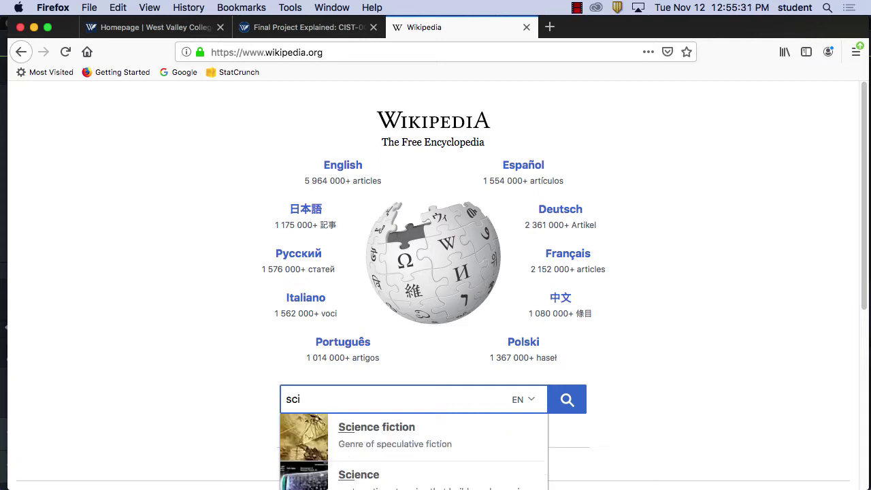
type("n")
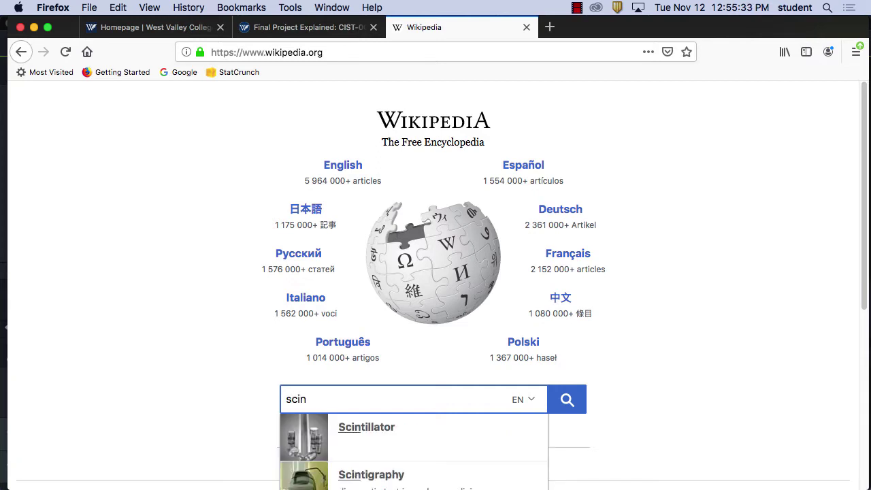
key("BackSpace")
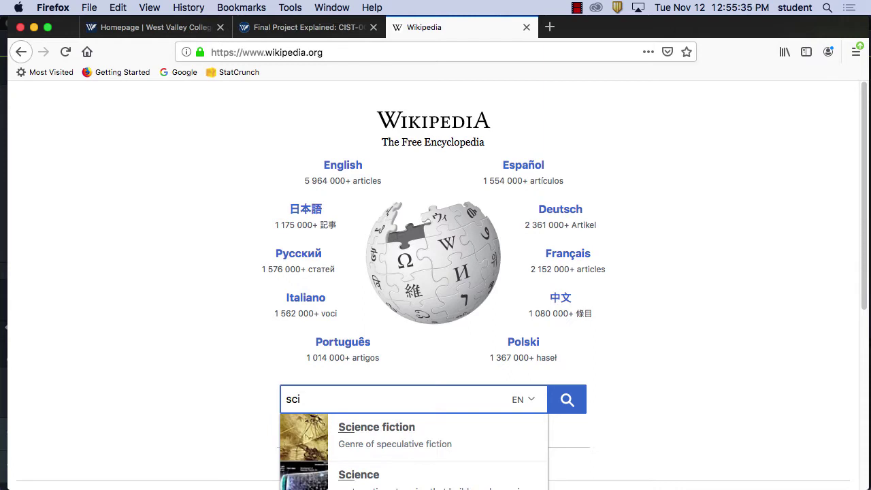
type("encti")
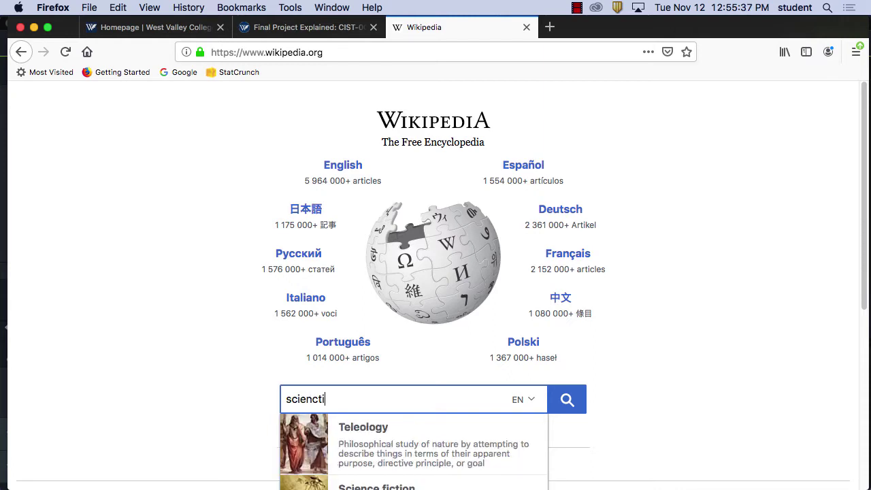
type("fi")
key("BackSpace")
key("BackSpace")
key("BackSpace")
key("BackSpace")
key("BackSpace")
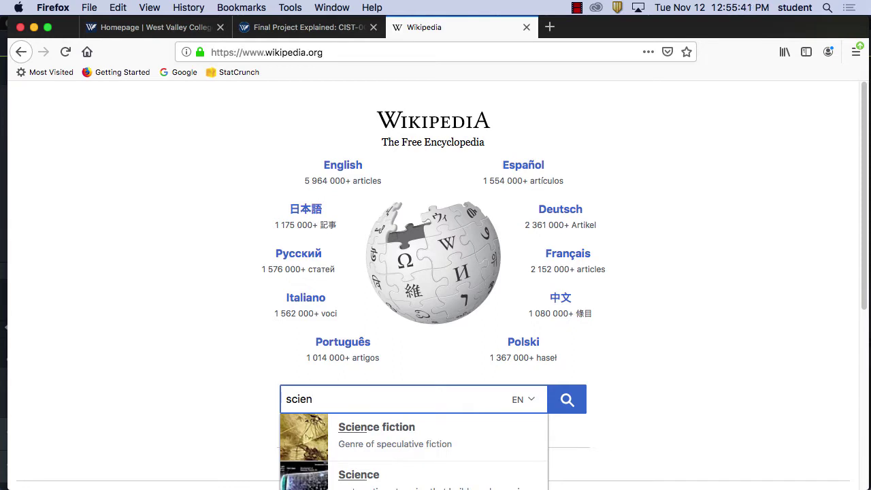
type("c")
key("BackSpace")
key("BackSpace")
key("BackSpace")
key("BackSpace")
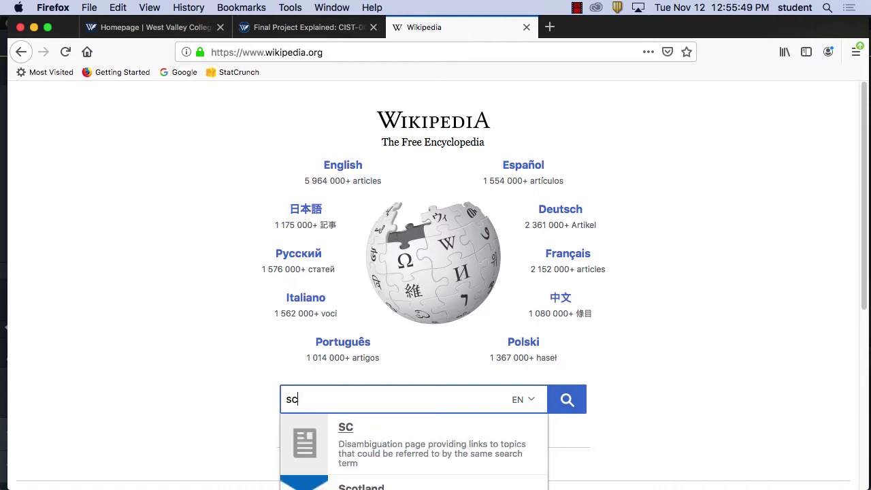
type("ience")
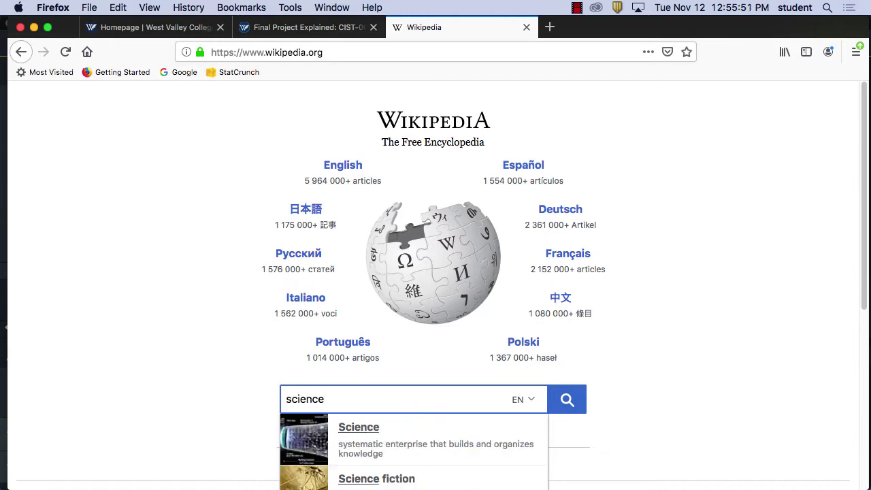
type("tifi")
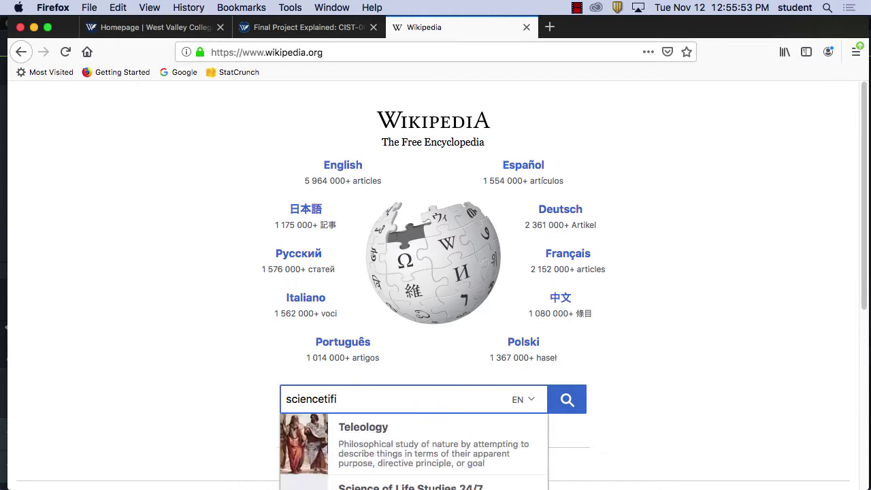
type("c")
key("BackSpace")
key("BackSpace")
key("BackSpace")
key("BackSpace")
key("BackSpace")
key("BackSpace")
key("BackSpace")
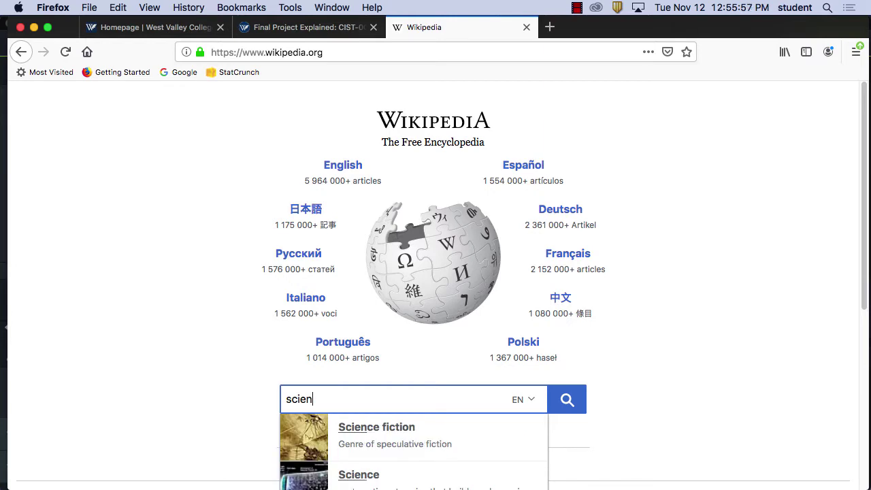
type("ti")
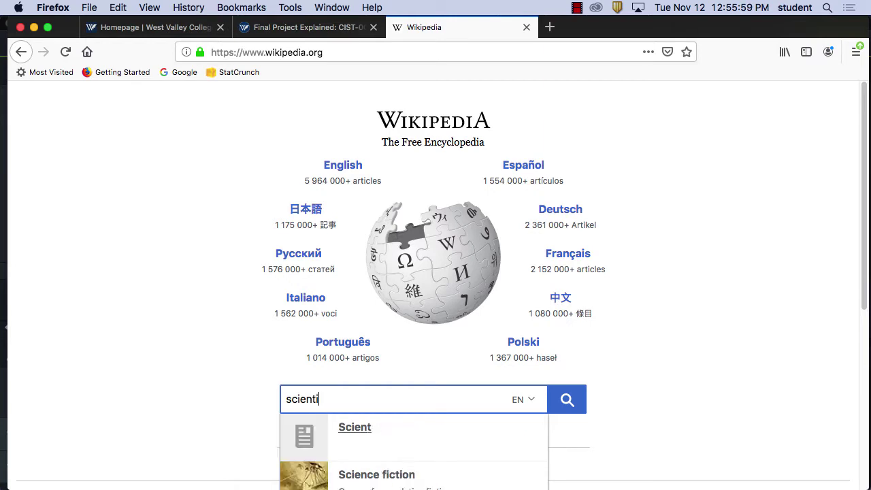
type("f")
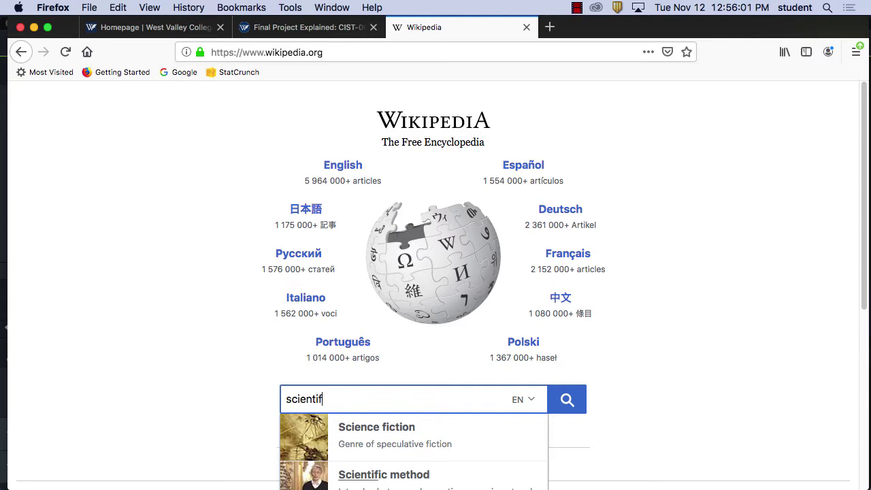
type("it")
key("BackSpace")
type("c")
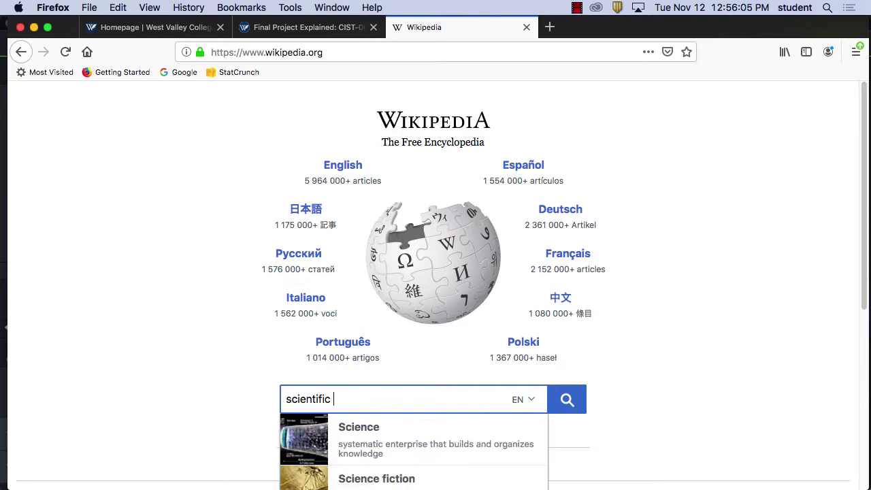
type(" me")
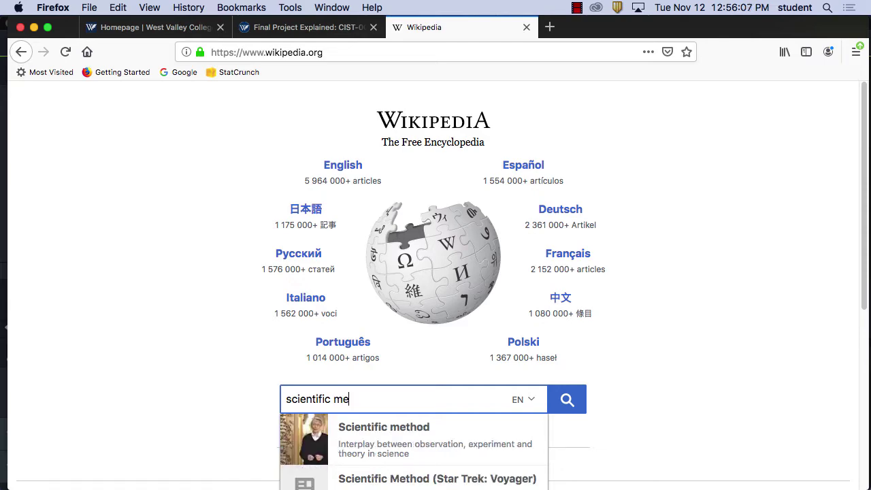
type("th")
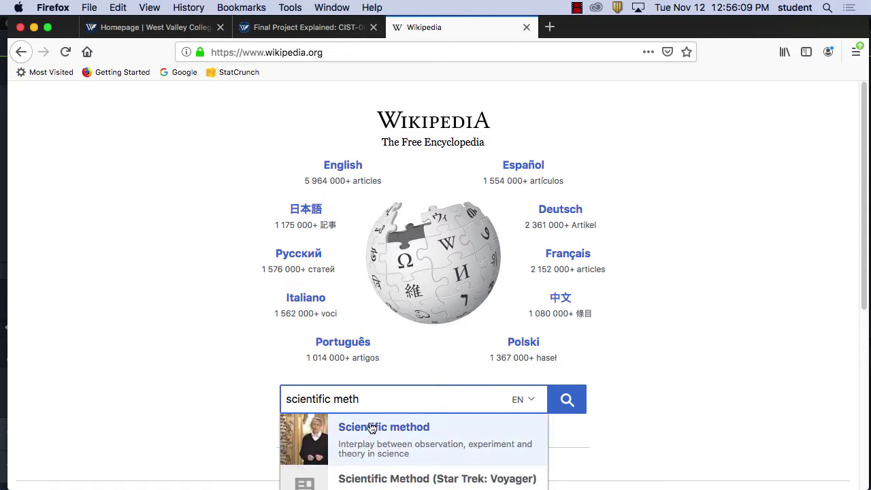
left_click(371, 428)
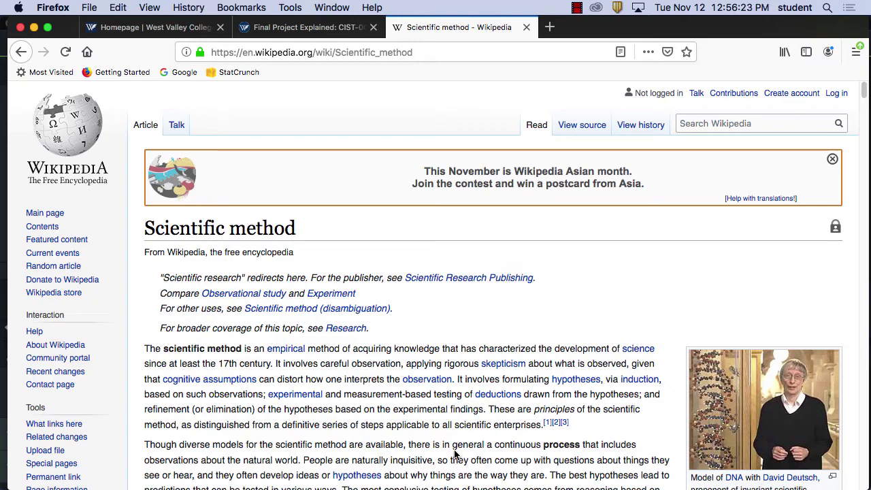
scroll(521, 364, "down", 5)
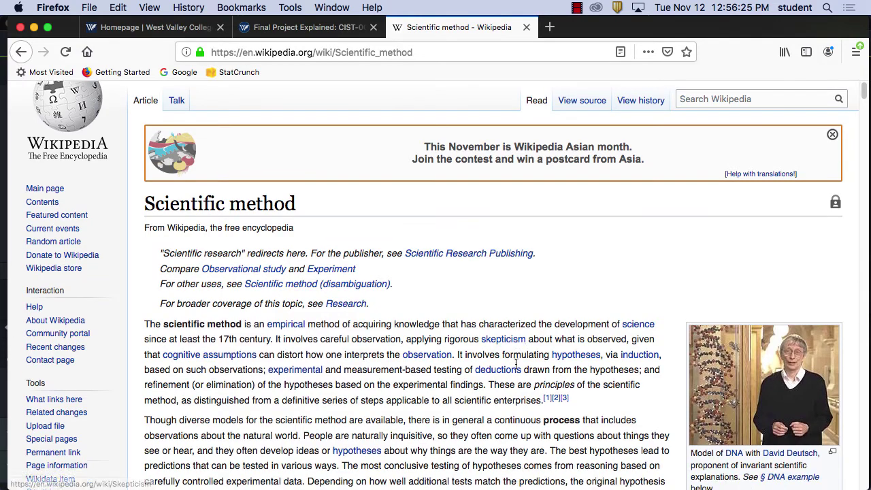
scroll(526, 352, "down", 5)
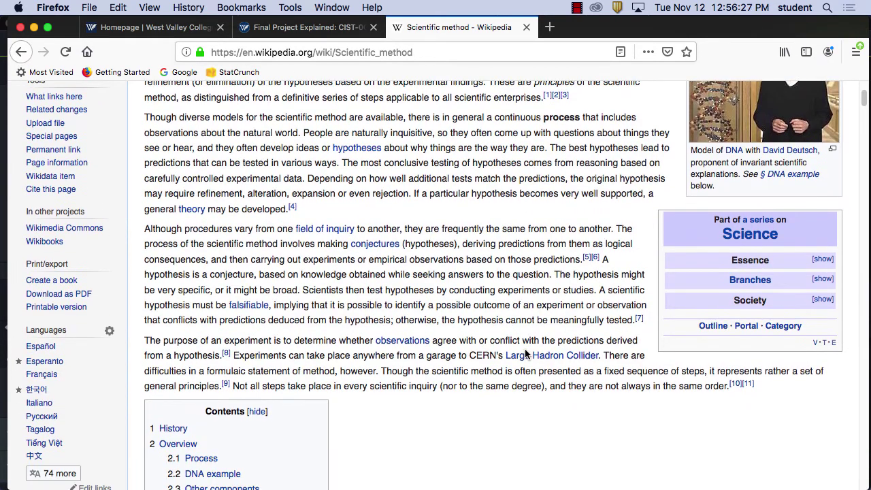
scroll(525, 354, "down", 4)
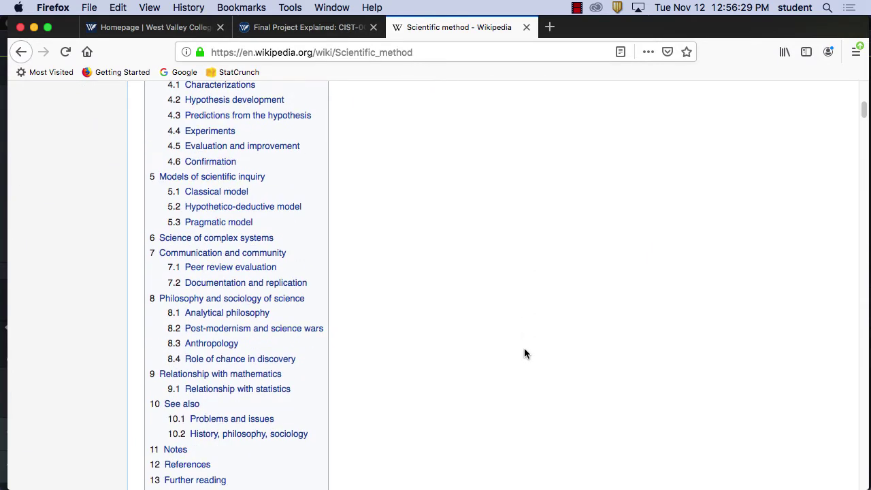
scroll(515, 348, "down", 5)
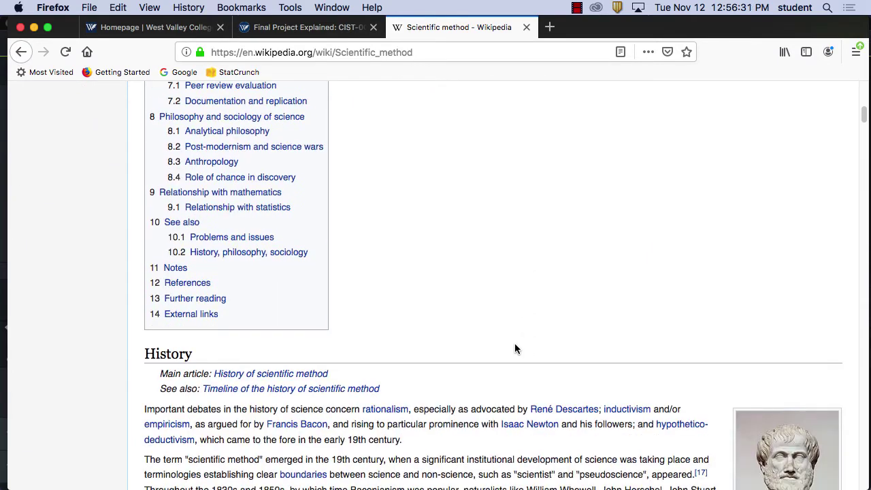
scroll(515, 346, "down", 14)
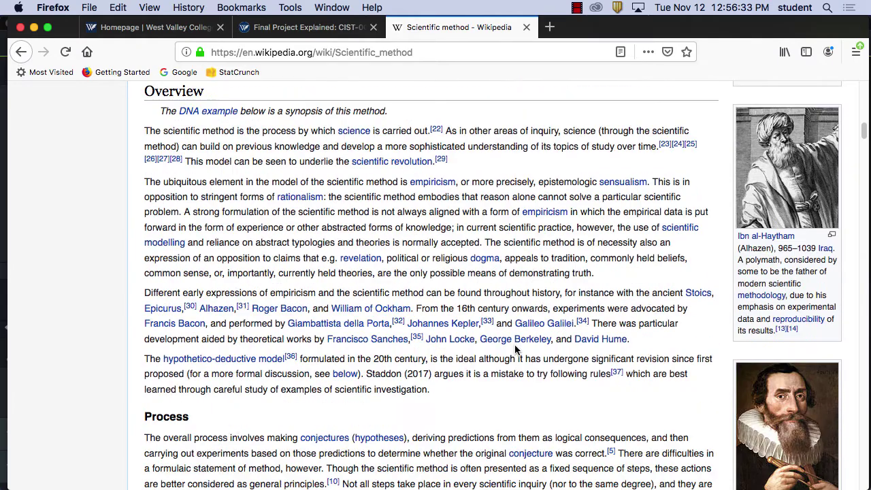
scroll(515, 346, "down", 2)
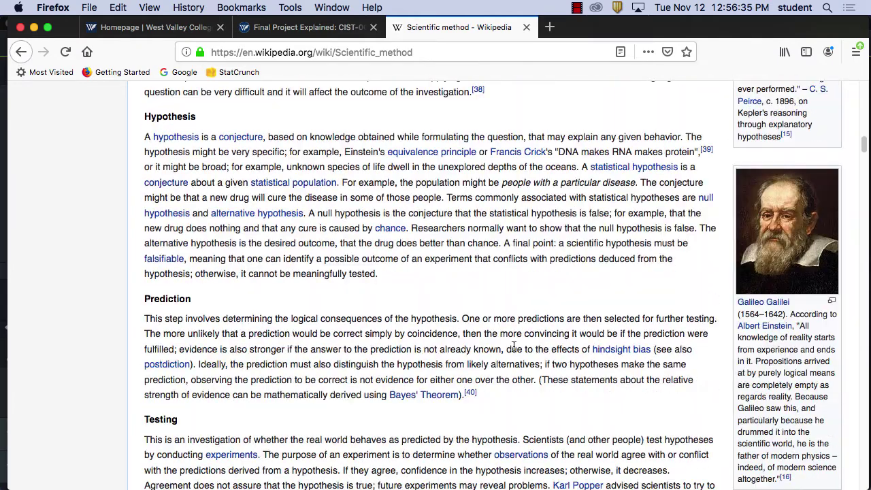
scroll(515, 348, "down", 3)
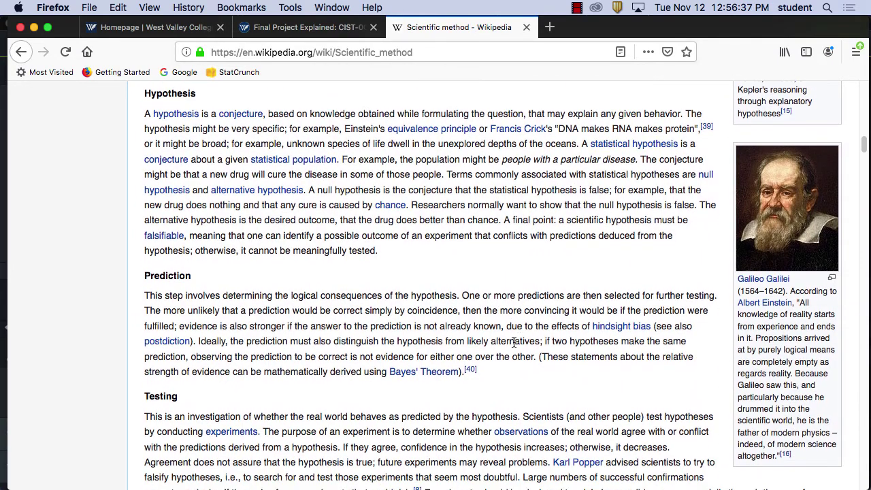
scroll(512, 345, "down", 4)
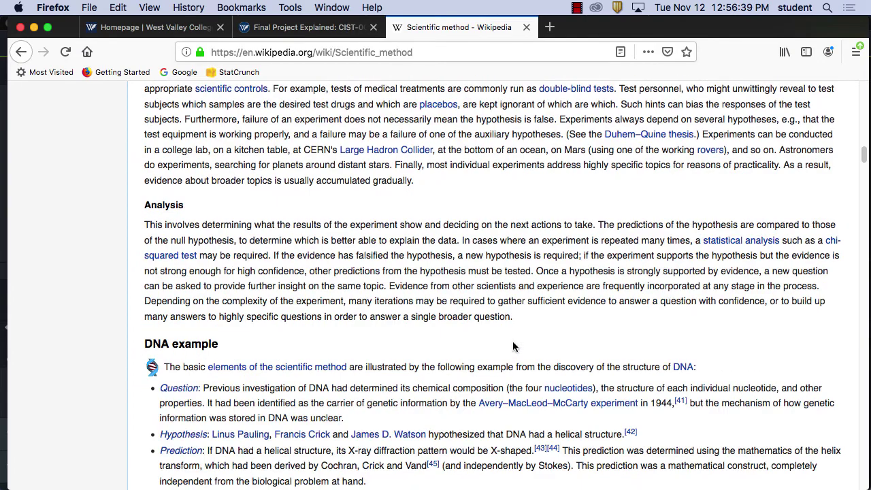
scroll(514, 346, "up", 4)
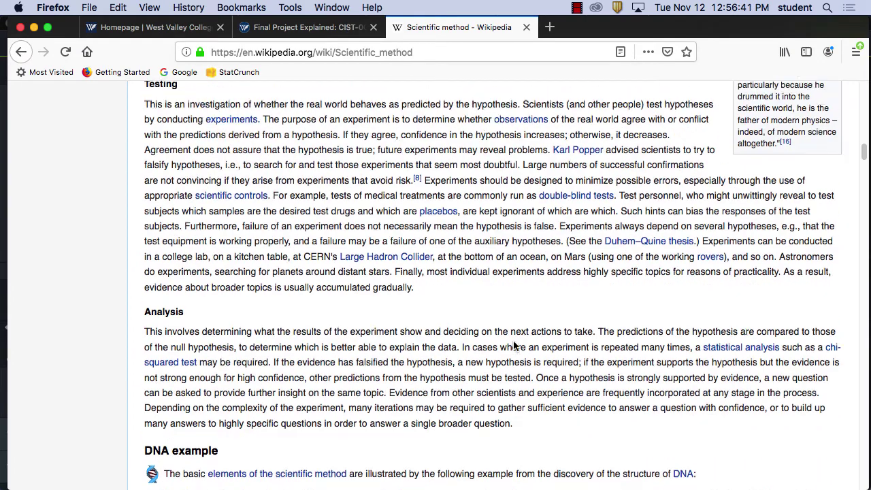
scroll(515, 345, "up", 1)
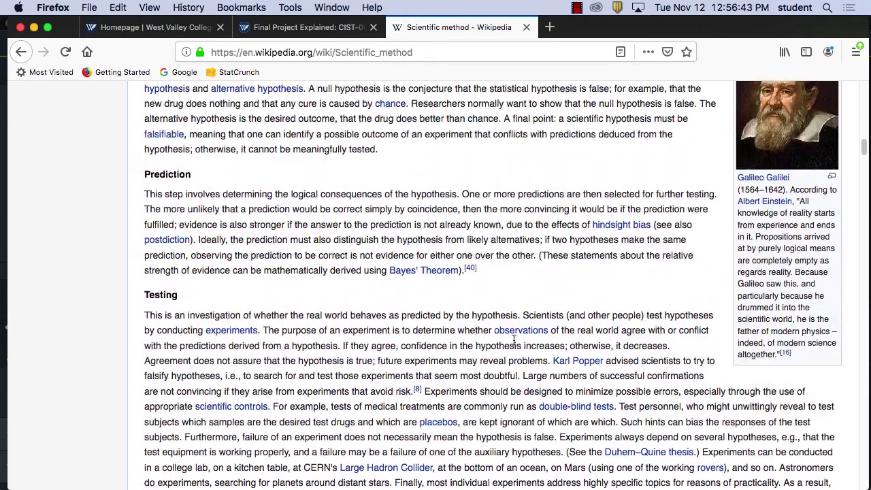
scroll(515, 345, "up", 3)
scroll(513, 345, "up", 5)
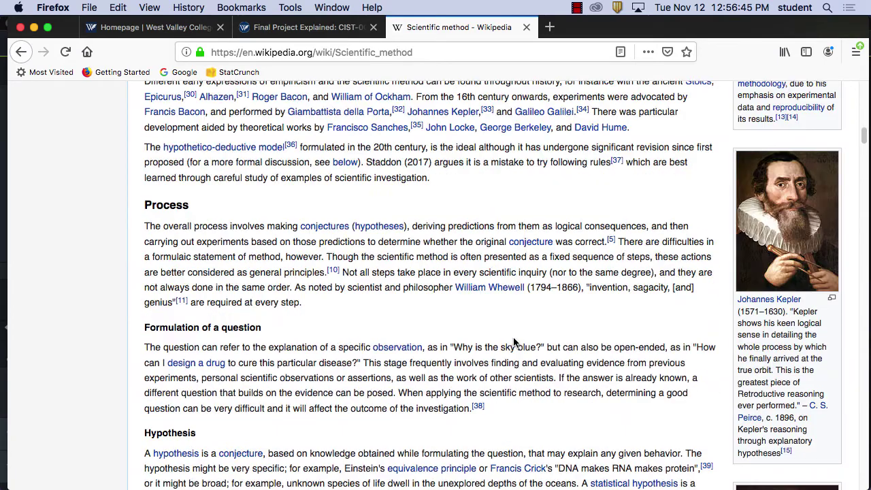
scroll(514, 344, "down", 1)
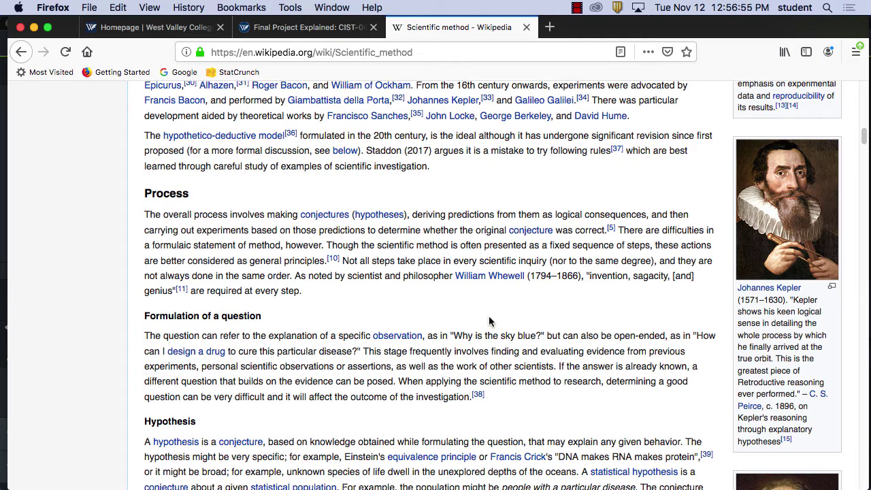
scroll(487, 350, "down", 5)
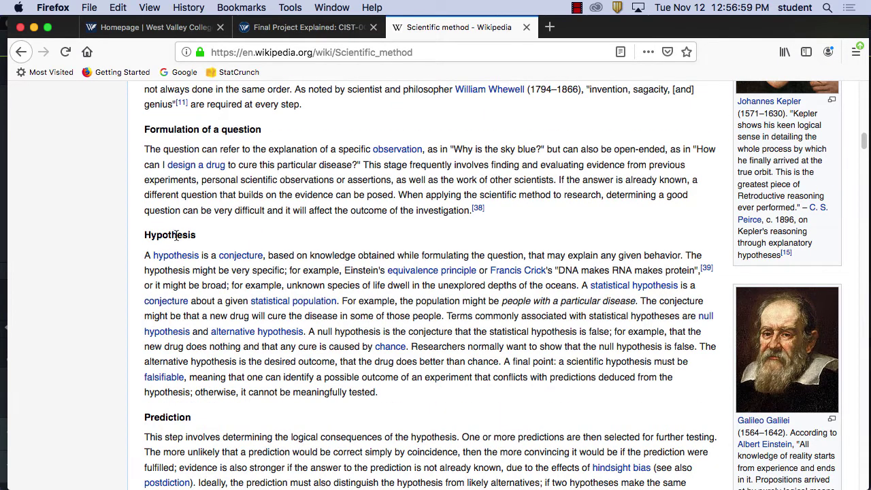
scroll(360, 313, "down", 3)
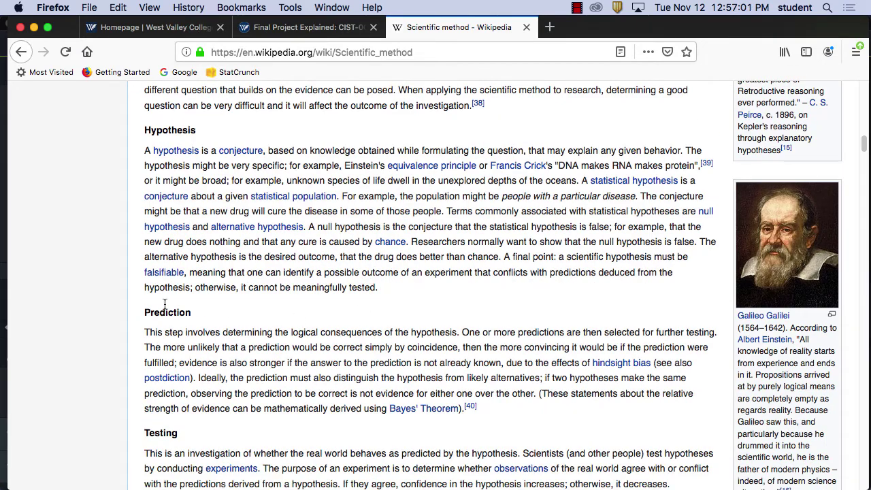
scroll(165, 304, "down", 4)
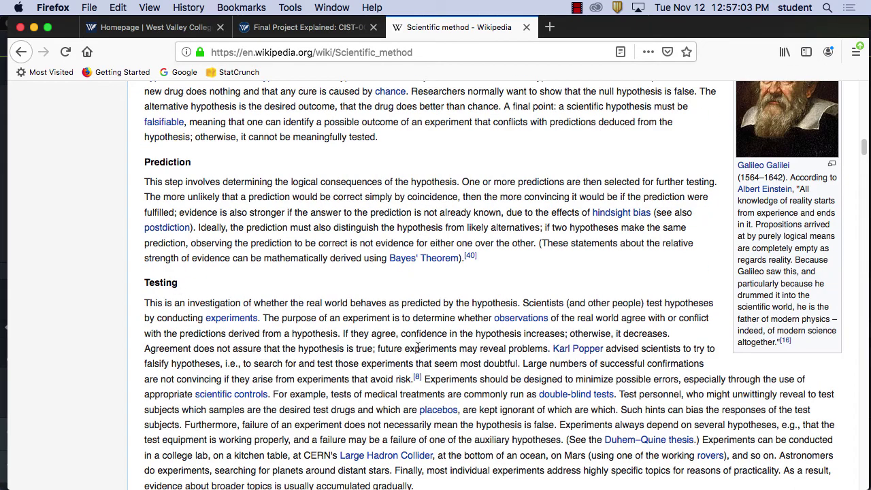
scroll(516, 376, "down", 5)
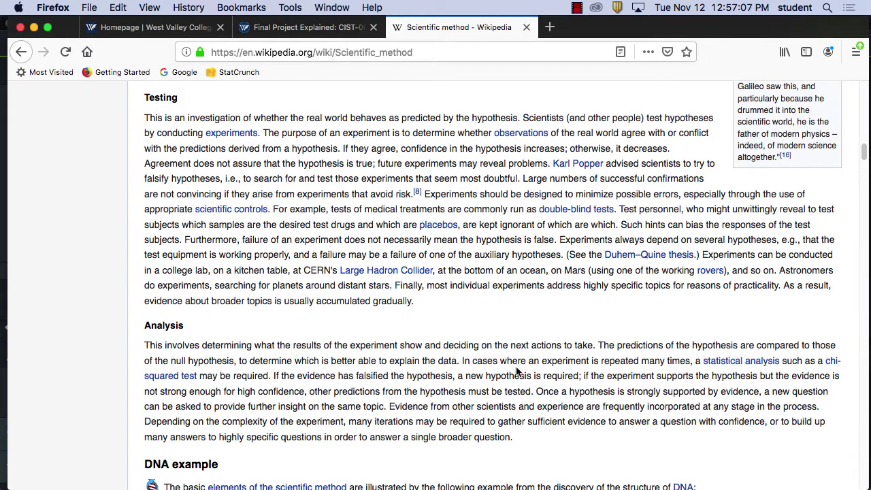
Reach the Wikipedia portal through a Google search in a new tab and search 'seed ger'
left_click(549, 28)
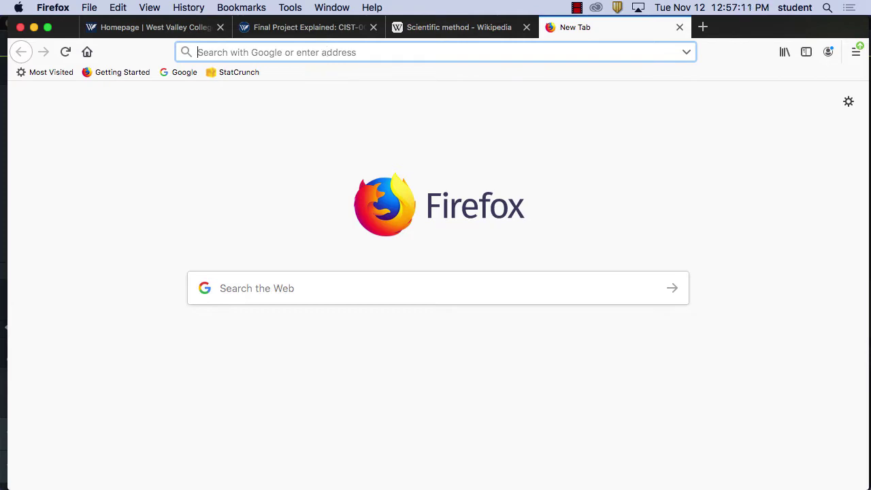
type("wikiw")
key("BackSpace")
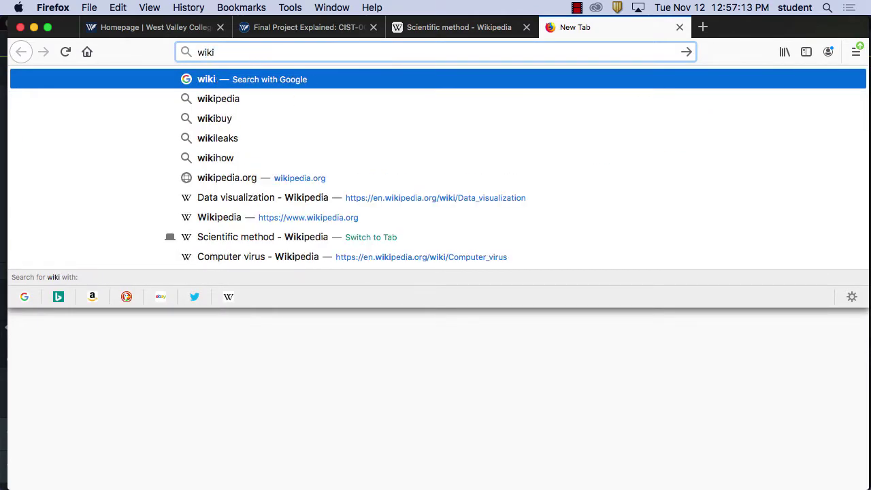
left_click(228, 97)
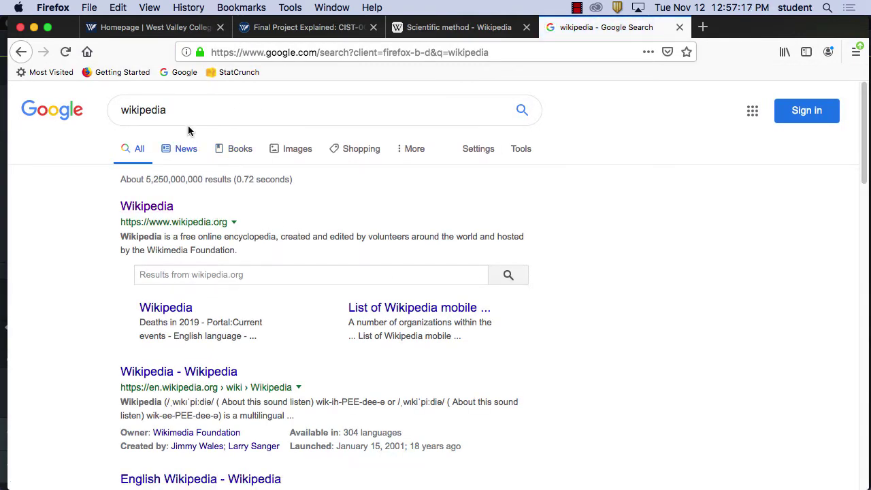
left_click(157, 207)
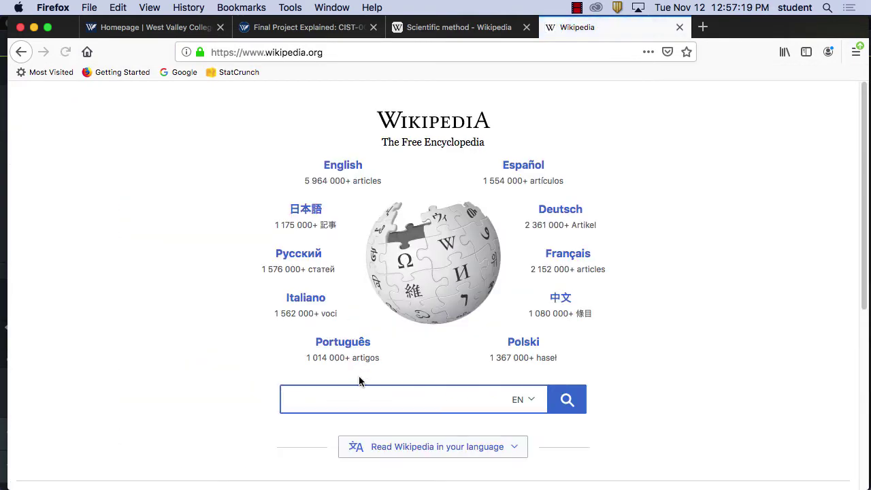
type("seed")
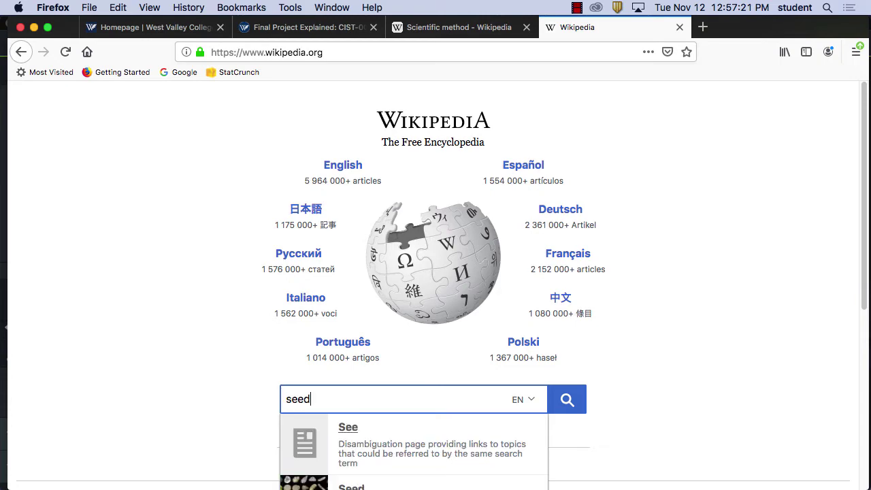
type(" ger")
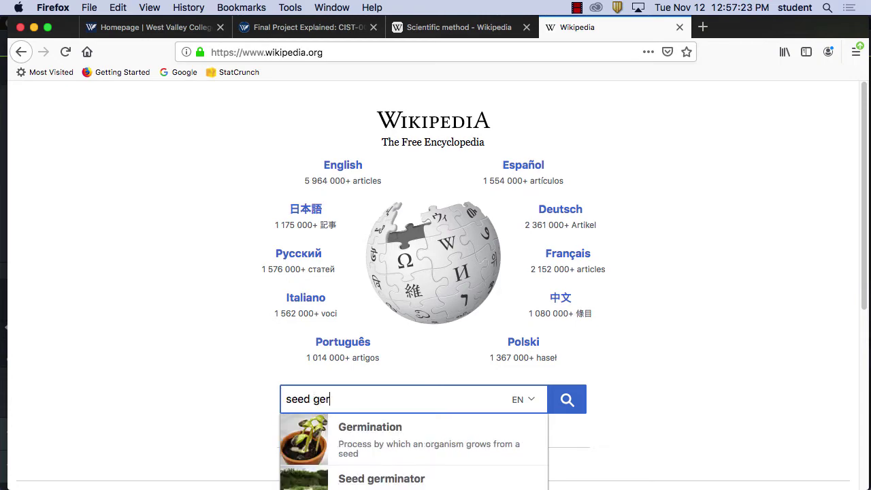
Open the Germination article and read down to the dicot, epigeal and hypogeal sections
left_click(369, 426)
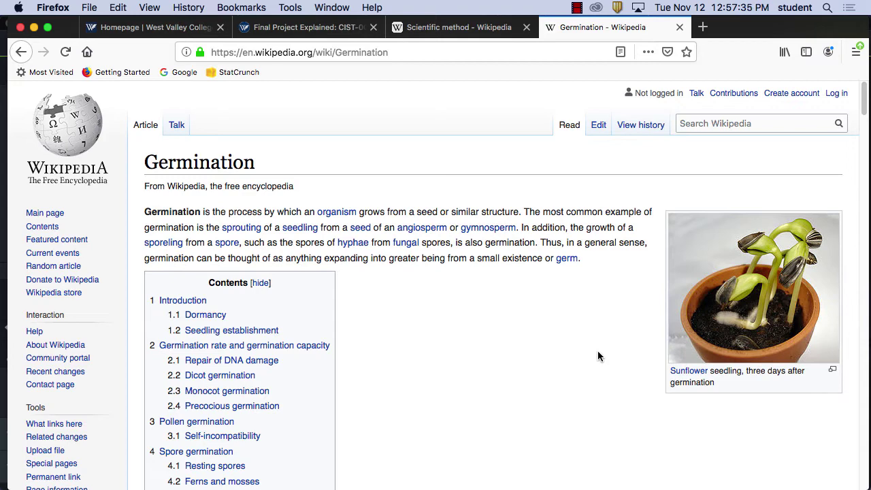
scroll(589, 349, "down", 5)
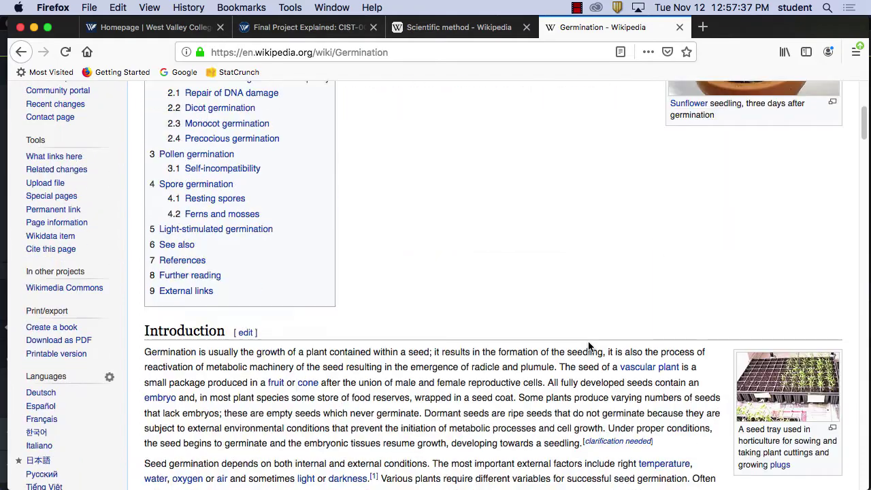
scroll(589, 347, "down", 7)
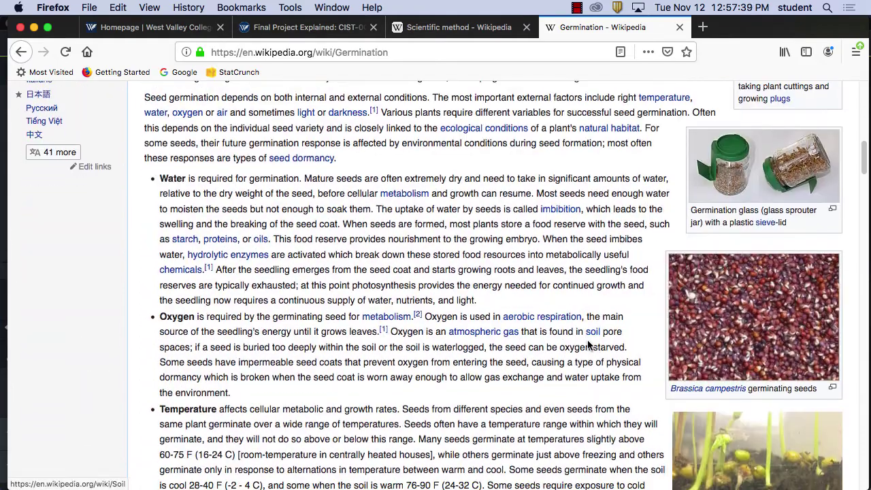
scroll(589, 345, "down", 11)
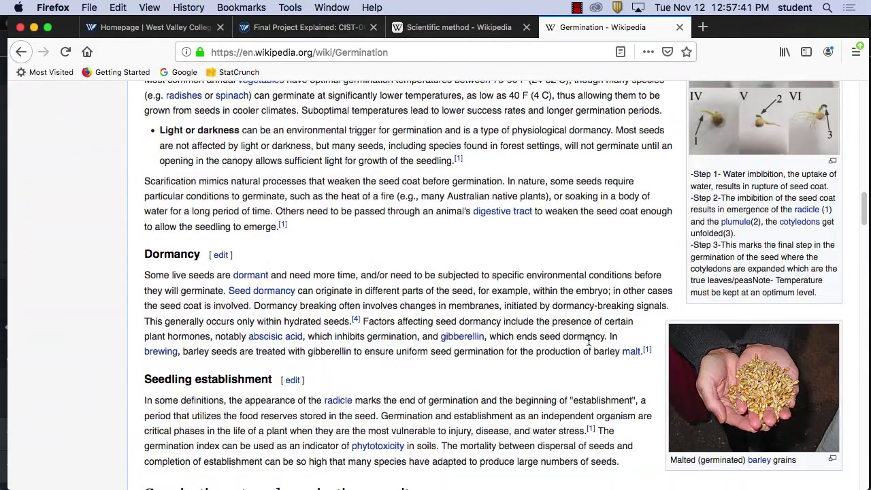
scroll(589, 344, "down", 8)
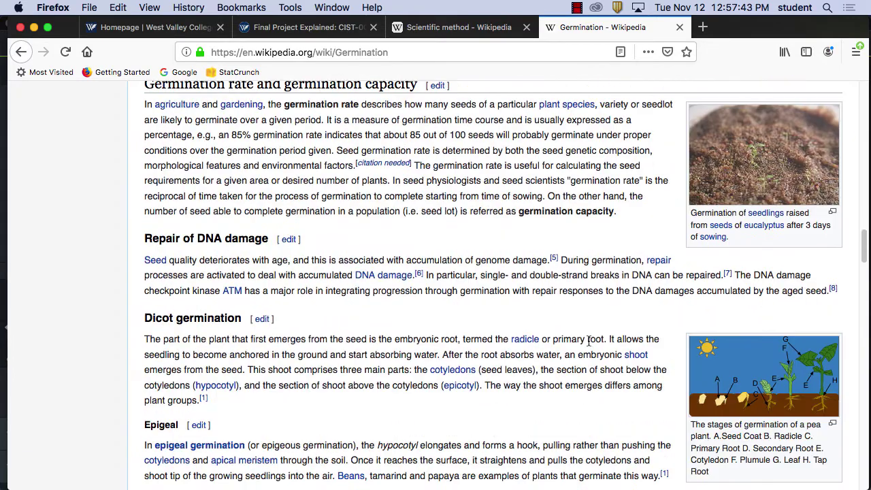
scroll(589, 344, "down", 2)
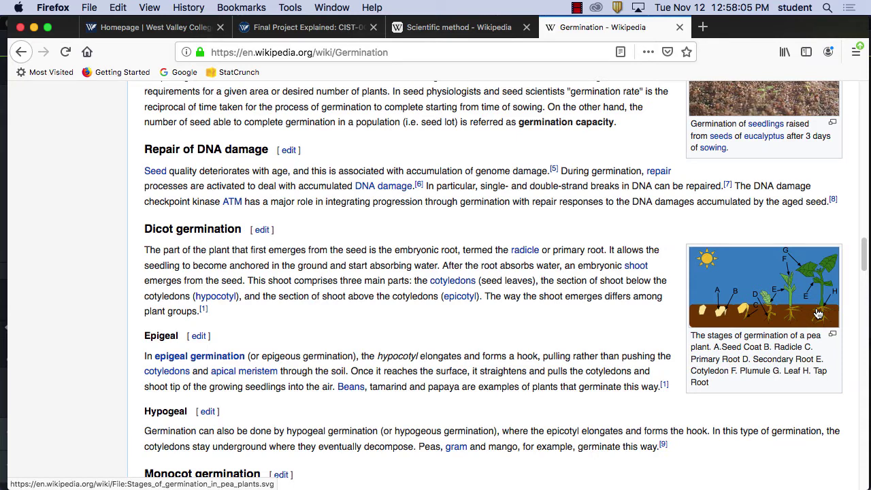
mouse_move(529, 487)
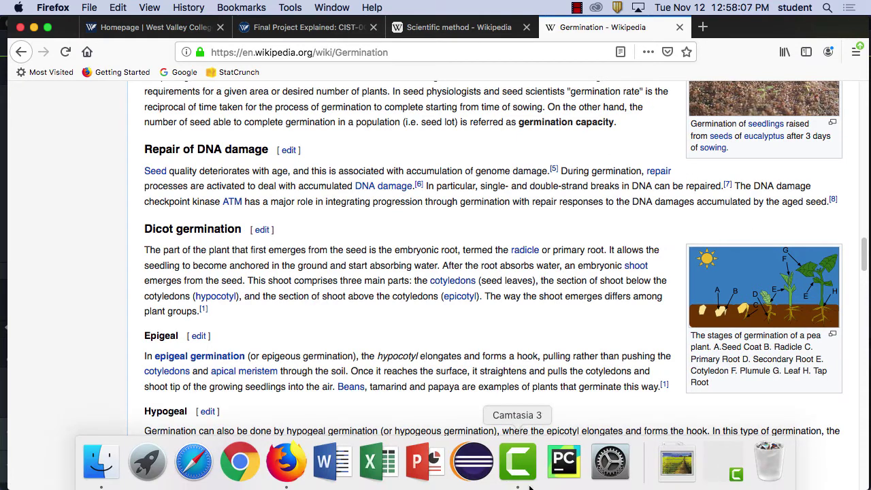
Launch PowerPoint and search the presentation templates for 'science'
left_click(433, 462)
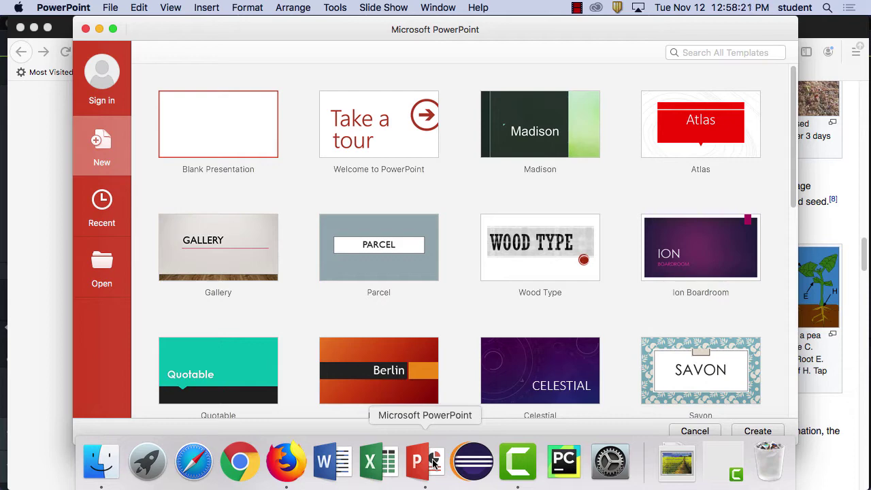
scroll(592, 343, "down", 10)
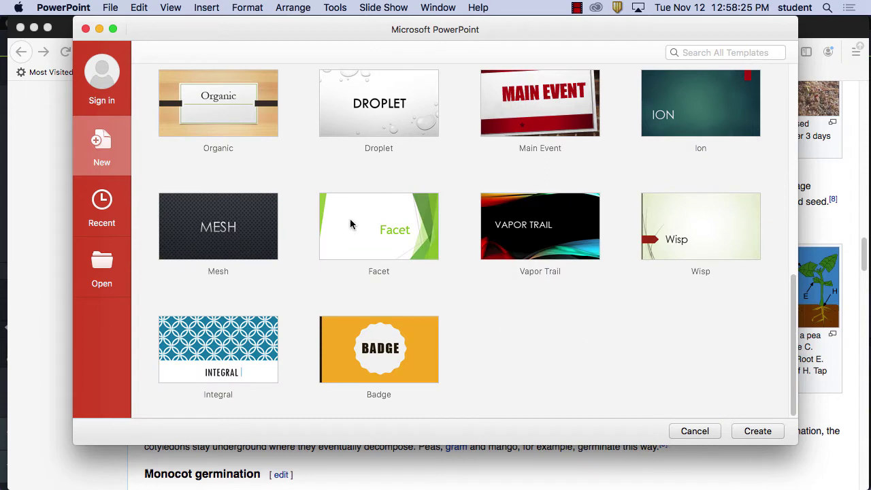
scroll(634, 358, "up", 10)
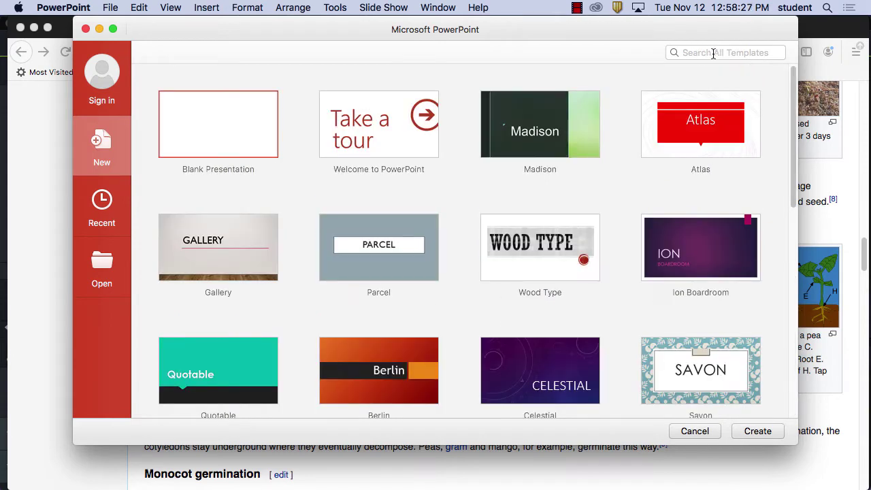
left_click(716, 54)
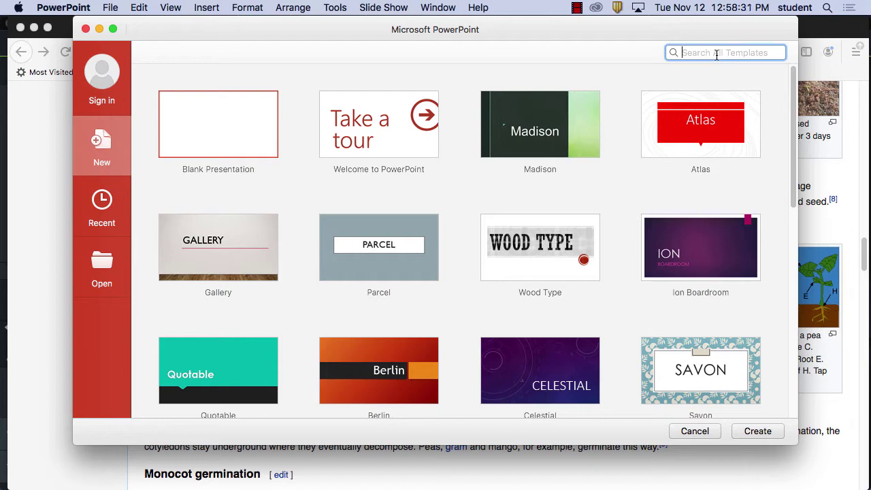
type("s")
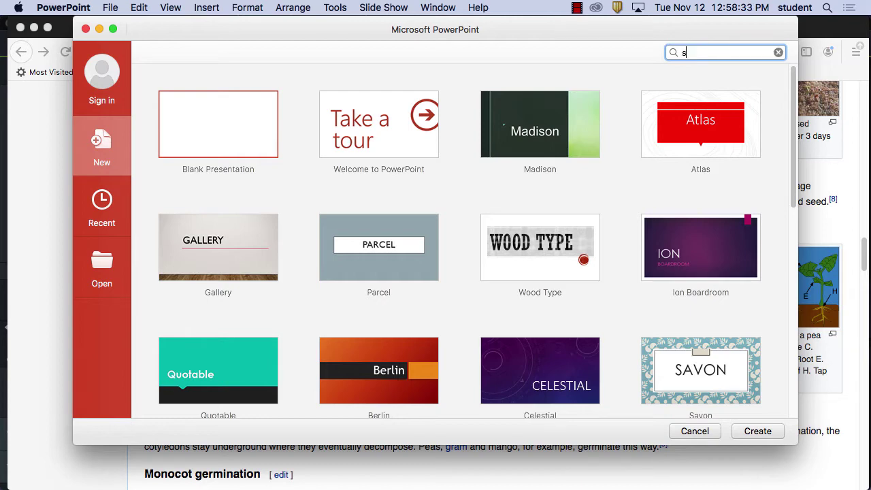
type("ience")
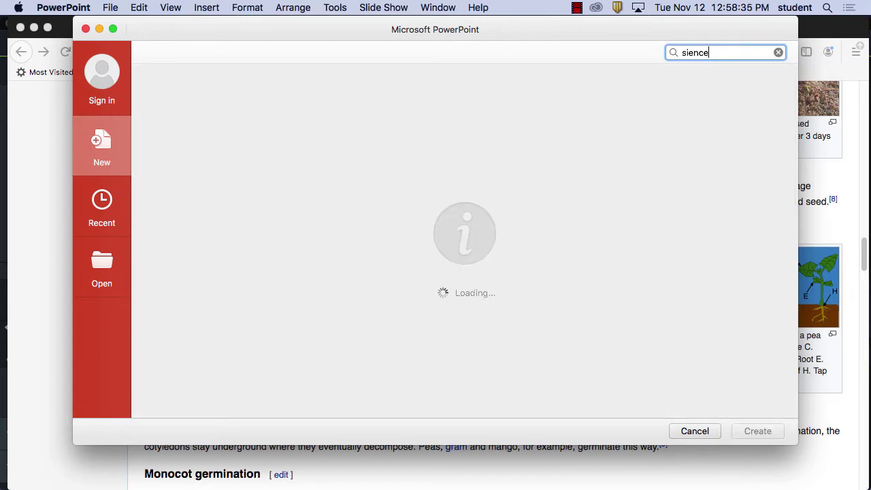
key("BackSpace")
key("BackSpace")
key("BackSpace")
key("BackSpace")
key("BackSpace")
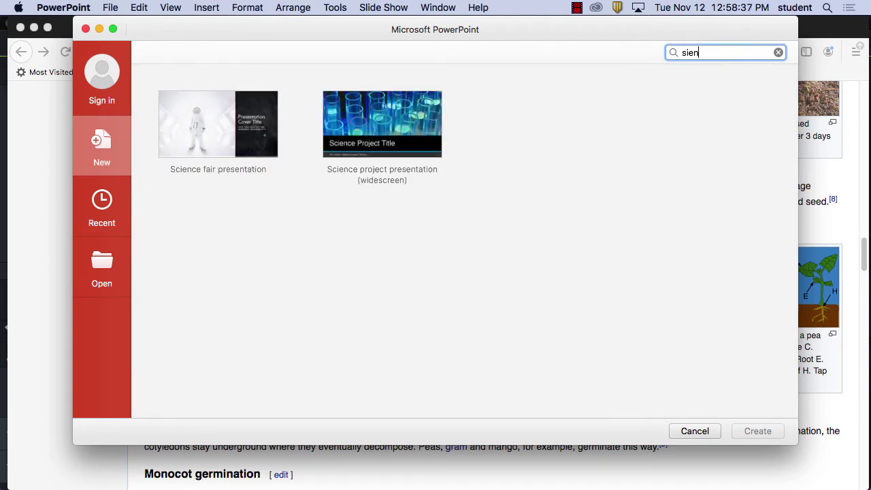
type("cience")
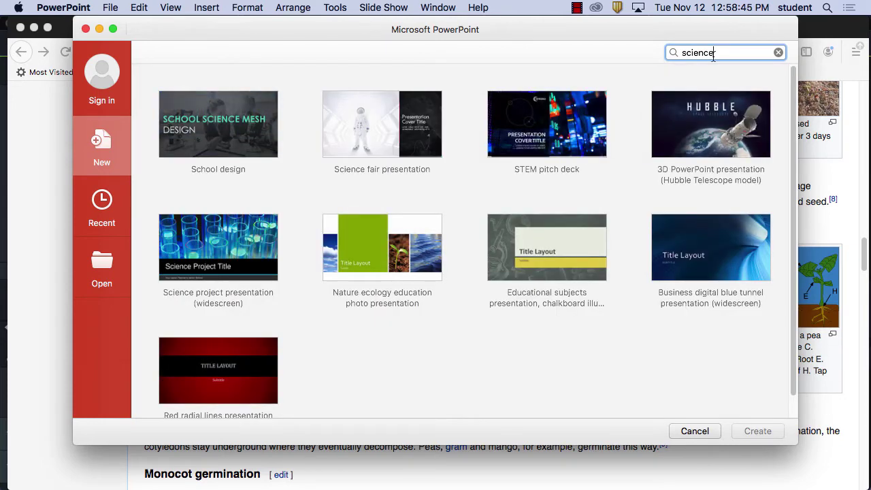
Compare the science templates and create a deck from Nature ecology education photo presentation
left_click(385, 251)
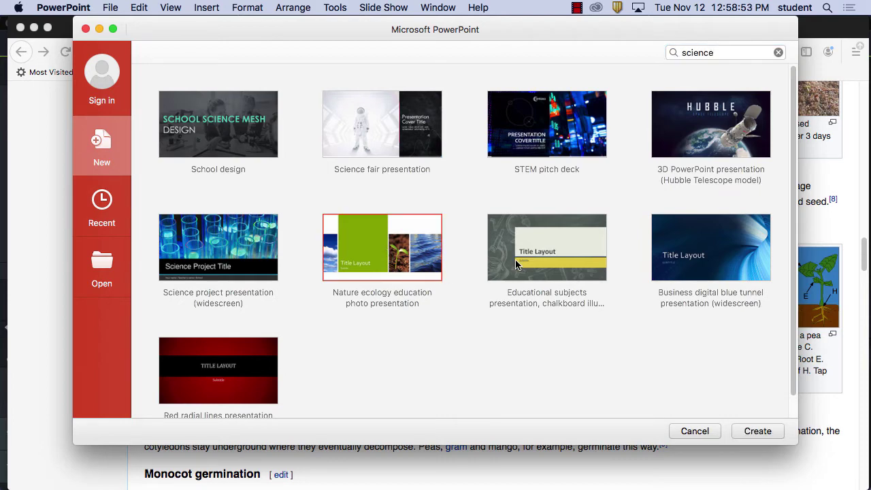
left_click(734, 237)
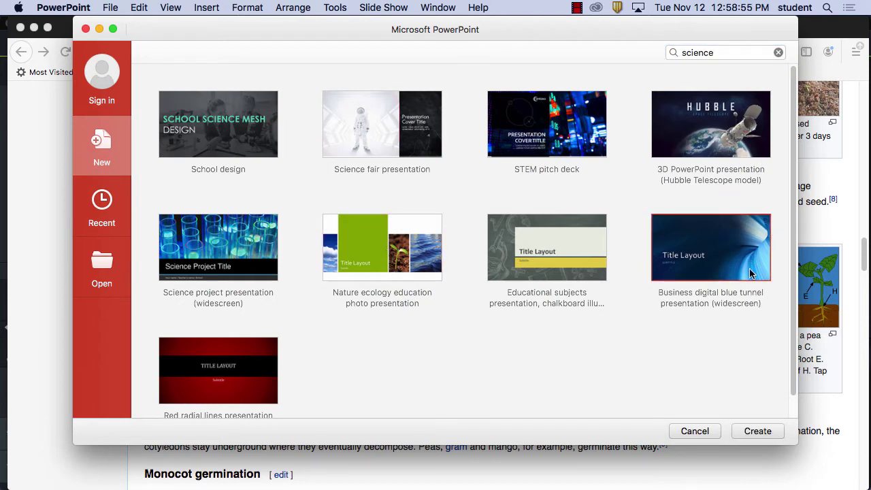
left_click(534, 248)
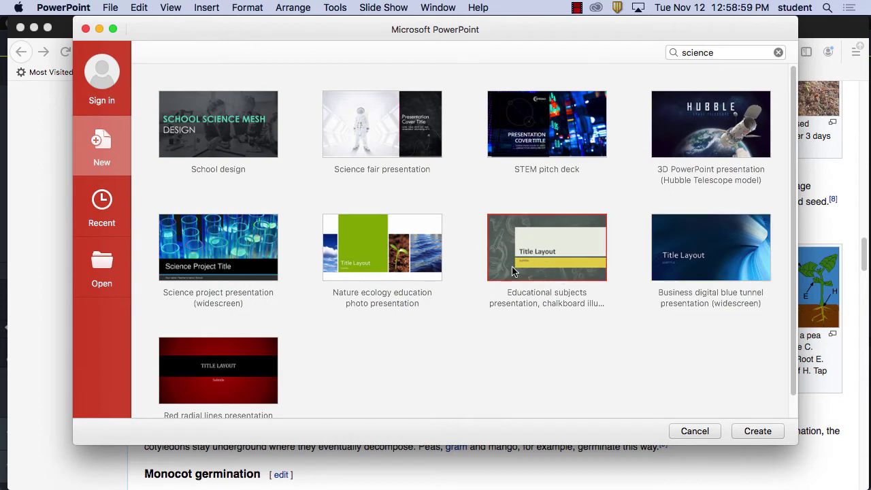
left_click(421, 241)
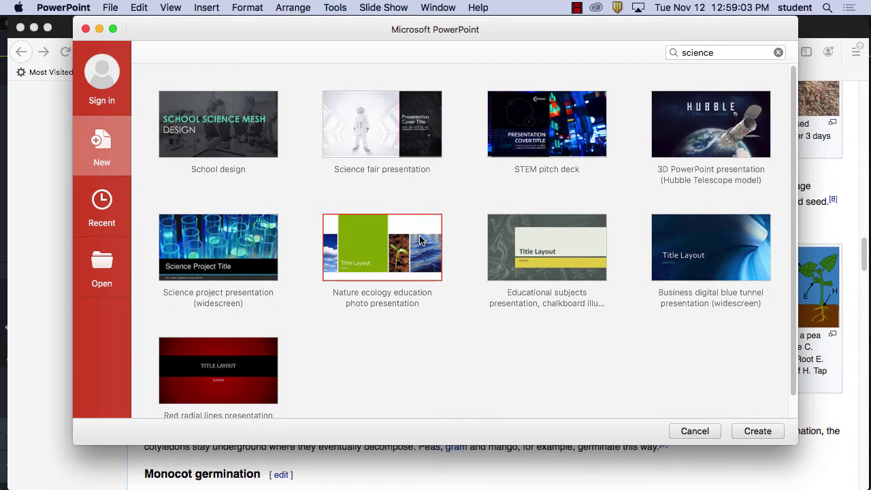
double_click(421, 241)
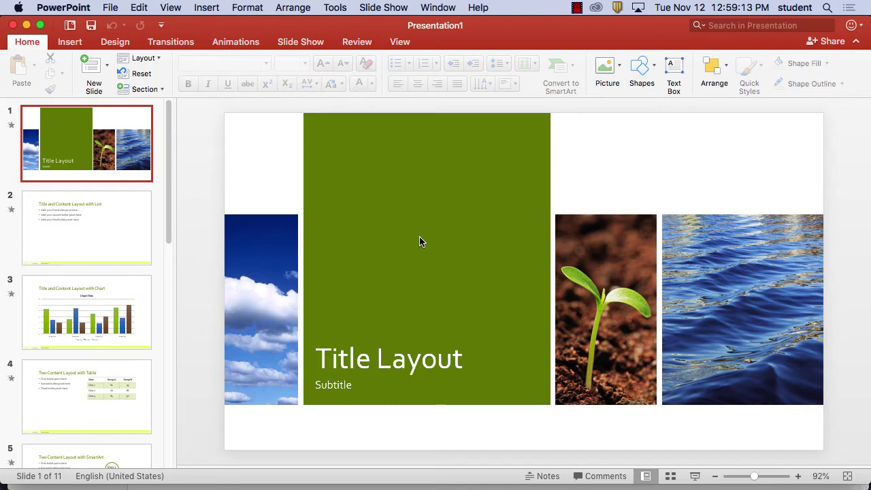
Review slides 2–5: the bulleted list, chart, table and SmartArt cycle
left_click(77, 217)
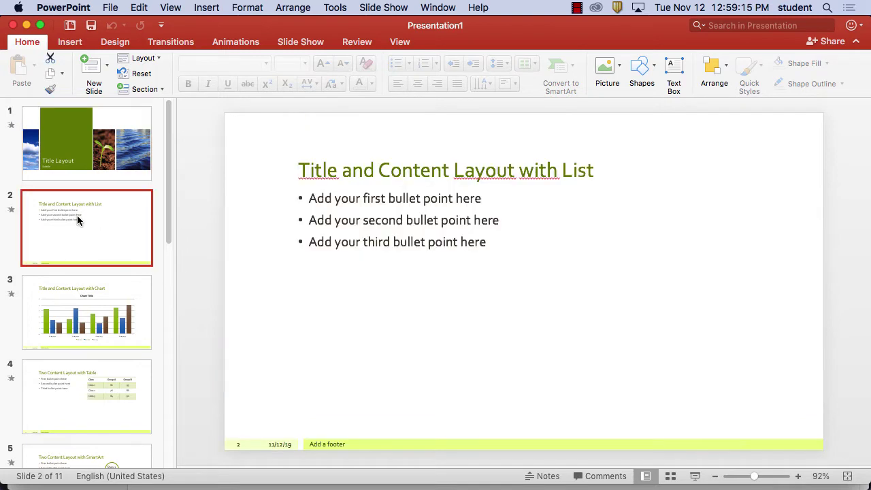
left_click(94, 321)
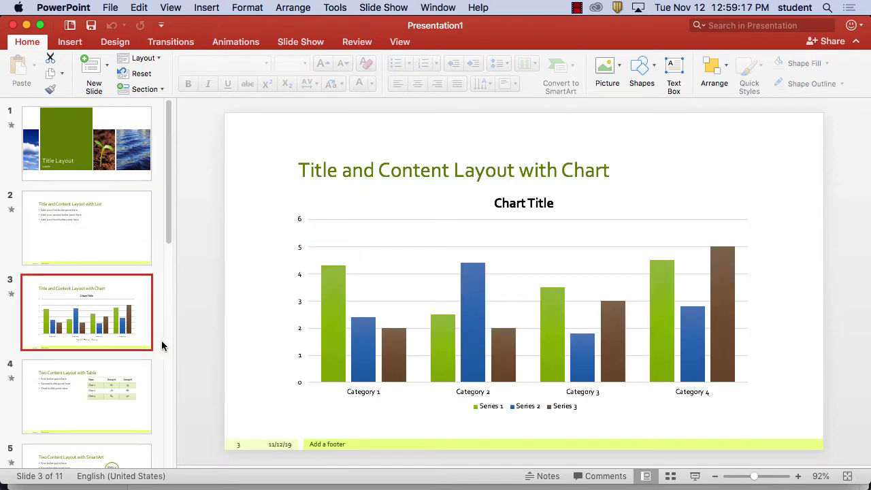
scroll(130, 336, "down", 3)
left_click(121, 327)
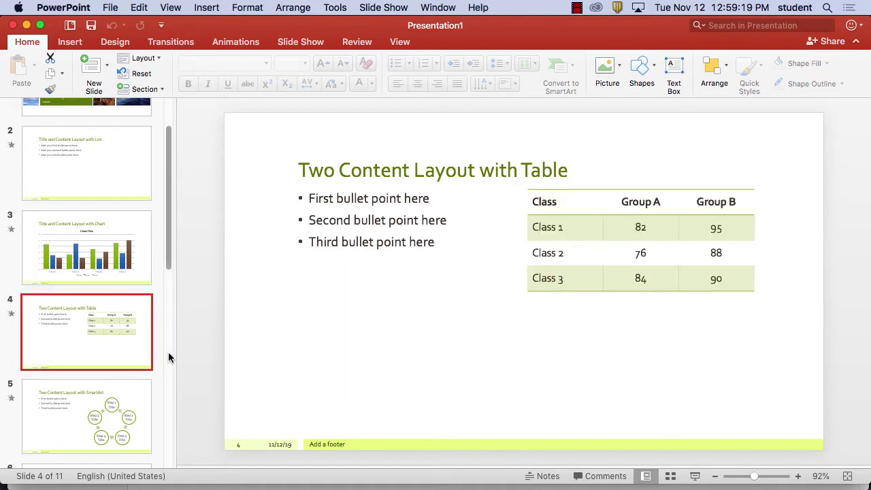
scroll(117, 358, "down", 1)
left_click(117, 360)
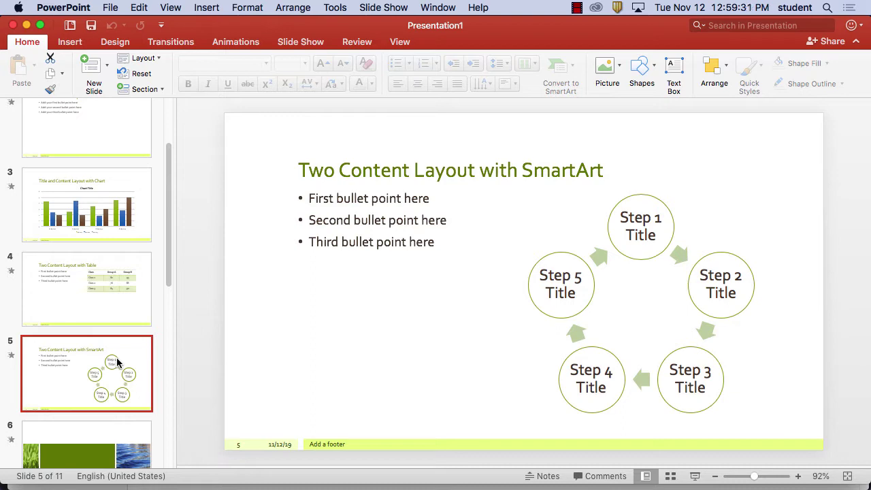
Review slides 6–11, ending on slide 10 'Add a Slide Title - 4'
scroll(114, 364, "down", 3)
left_click(88, 357)
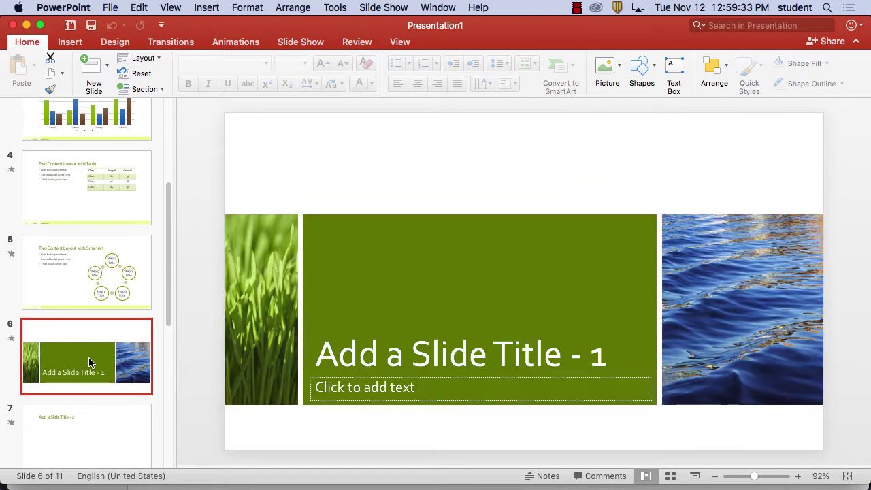
scroll(226, 413, "down", 2)
left_click(92, 377)
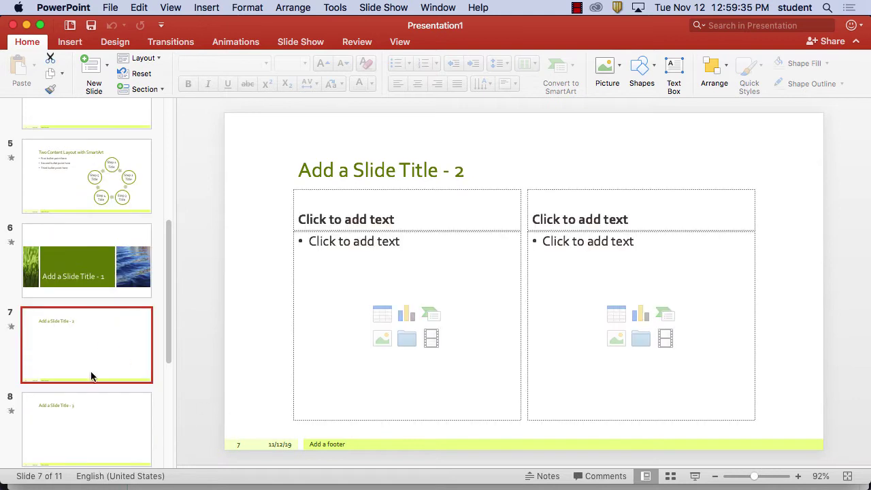
left_click(91, 397)
scroll(102, 397, "down", 5)
left_click(88, 278)
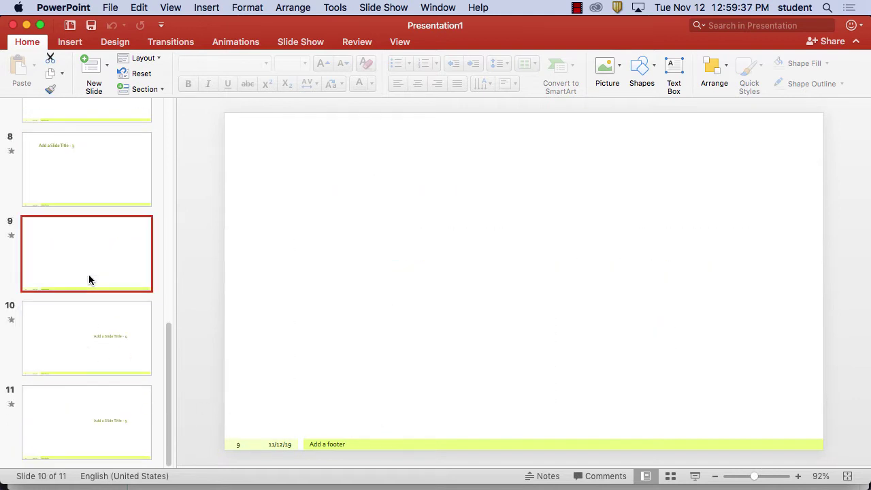
left_click(98, 368)
left_click(102, 415)
left_click(103, 354)
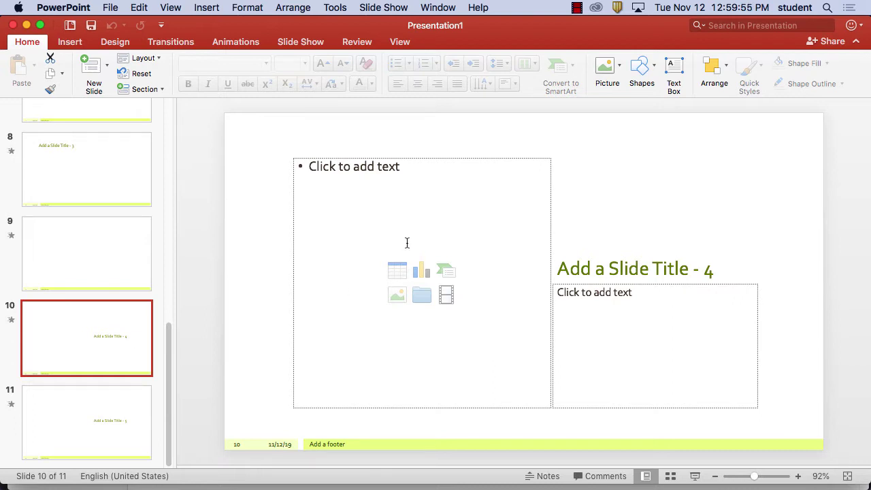
Switch to Slide Master view and select the top-level master slide
left_click(399, 43)
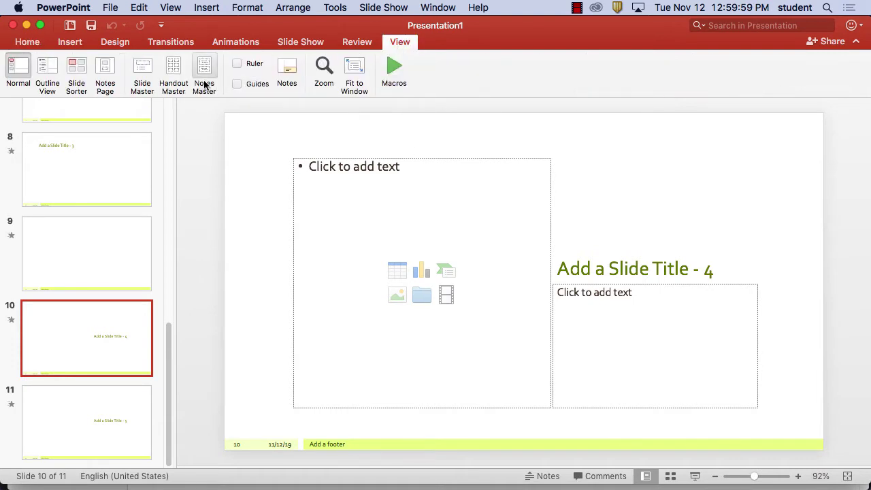
left_click(142, 66)
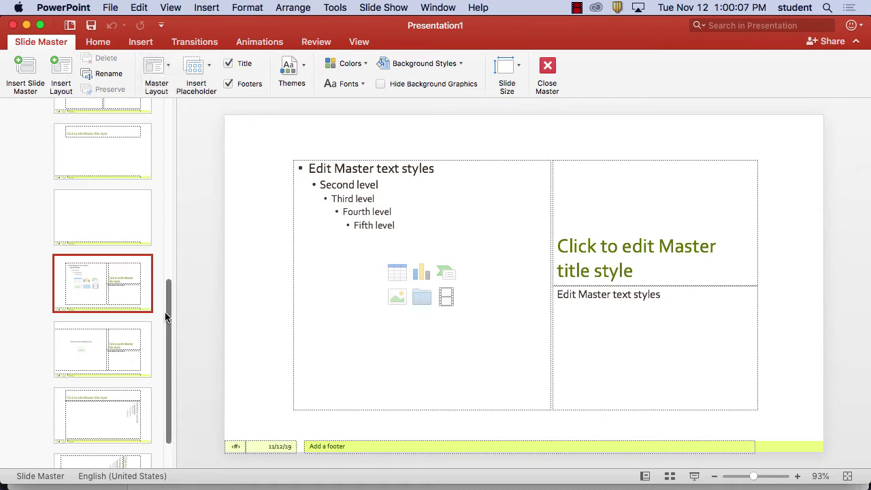
left_click_drag(169, 318, 153, 85)
left_click(94, 155)
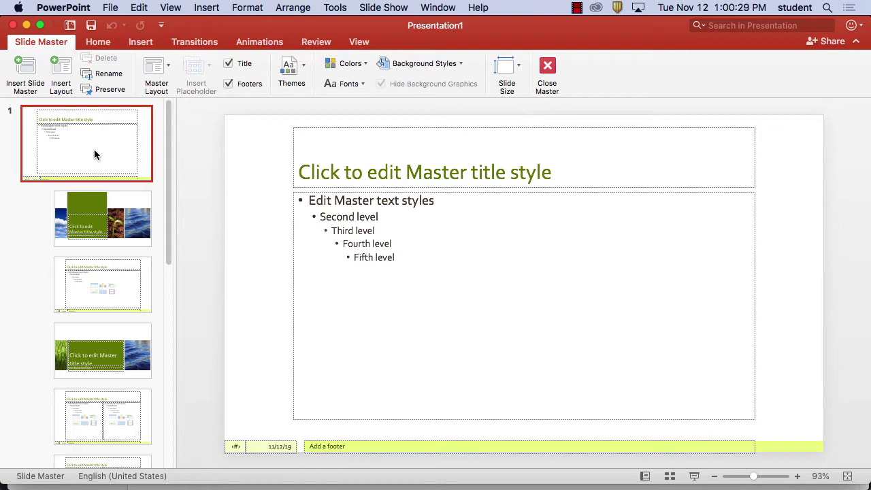
mouse_move(677, 484)
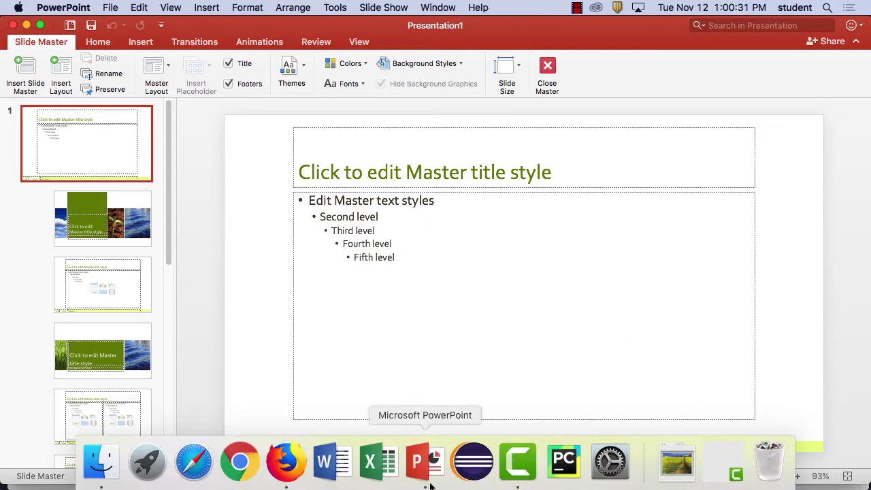
Return to Firefox and scroll through the Scientific method article
left_click(286, 483)
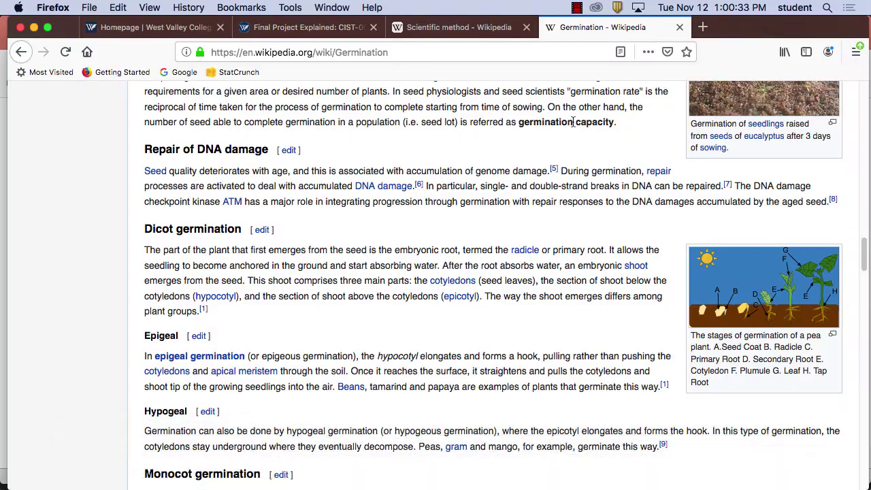
left_click(494, 29)
scroll(692, 209, "up", 15)
scroll(691, 208, "down", 1)
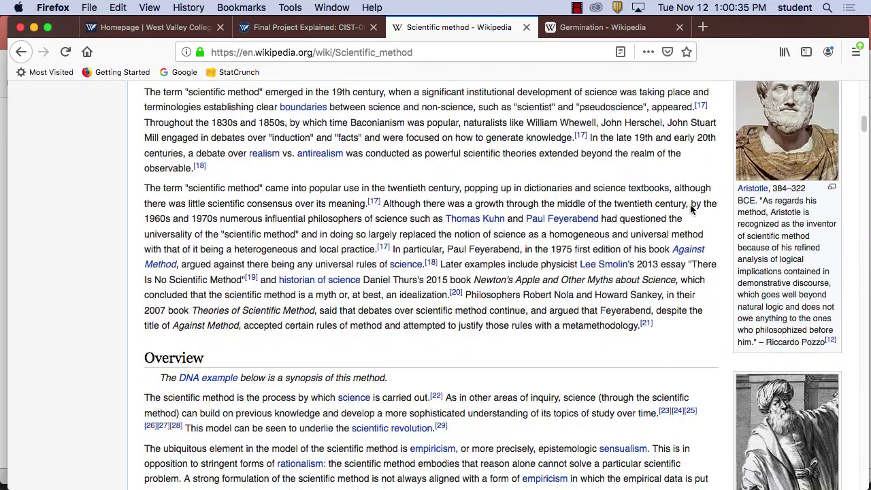
scroll(691, 211, "down", 10)
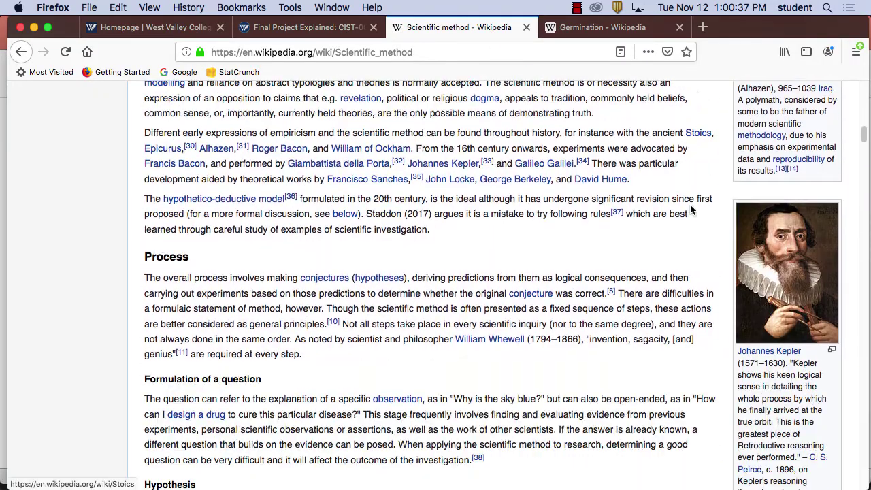
scroll(692, 210, "down", 15)
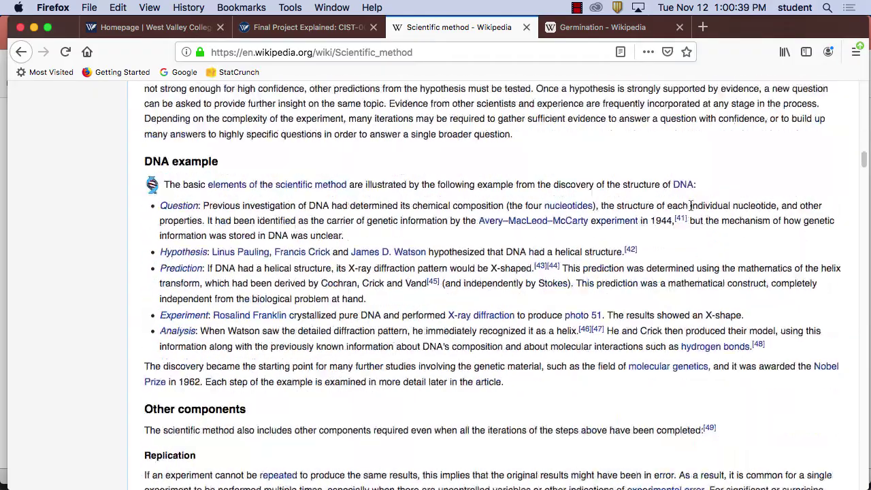
scroll(692, 206, "down", 5)
scroll(690, 208, "up", 20)
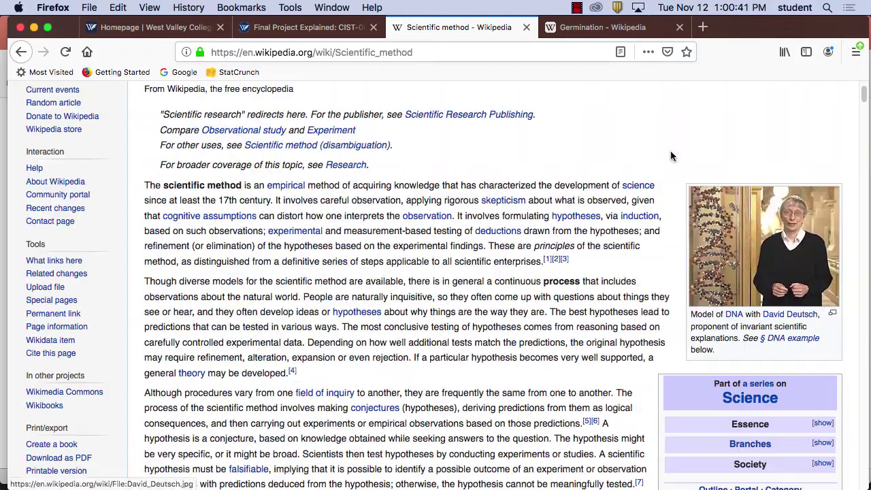
Scroll through the Germination article, then open a fifth, blank tab
left_click(626, 30)
scroll(776, 262, "up", 5)
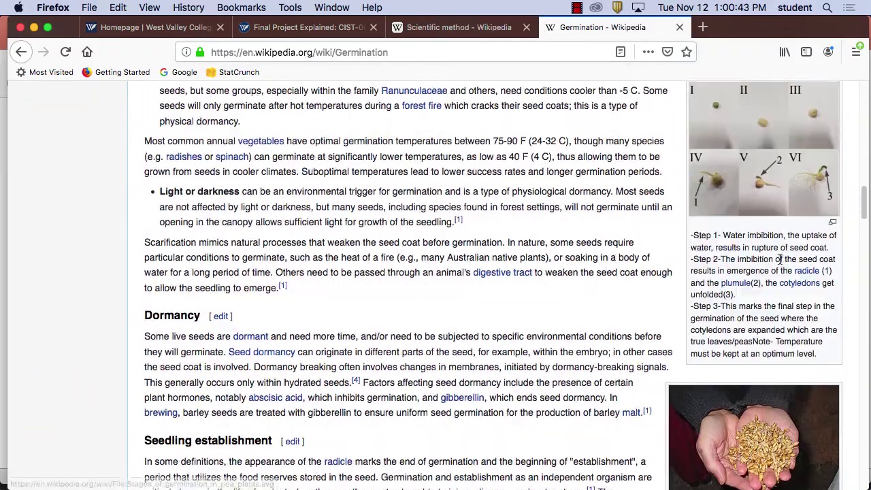
scroll(779, 262, "down", 10)
scroll(780, 266, "up", 15)
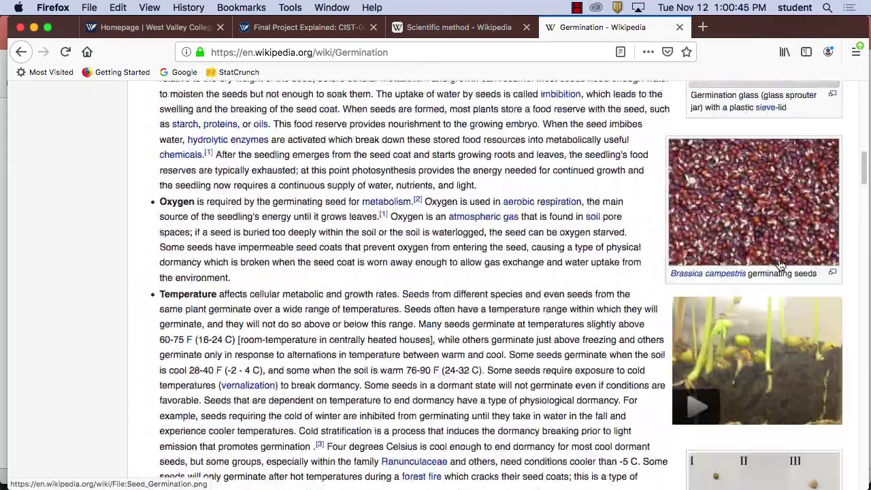
scroll(781, 265, "up", 3)
scroll(781, 264, "up", 5)
scroll(781, 262, "down", 5)
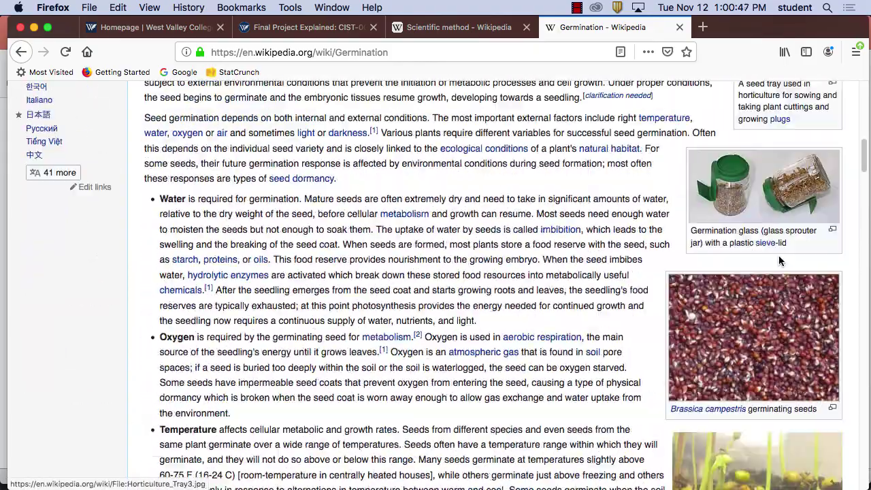
scroll(779, 260, "down", 5)
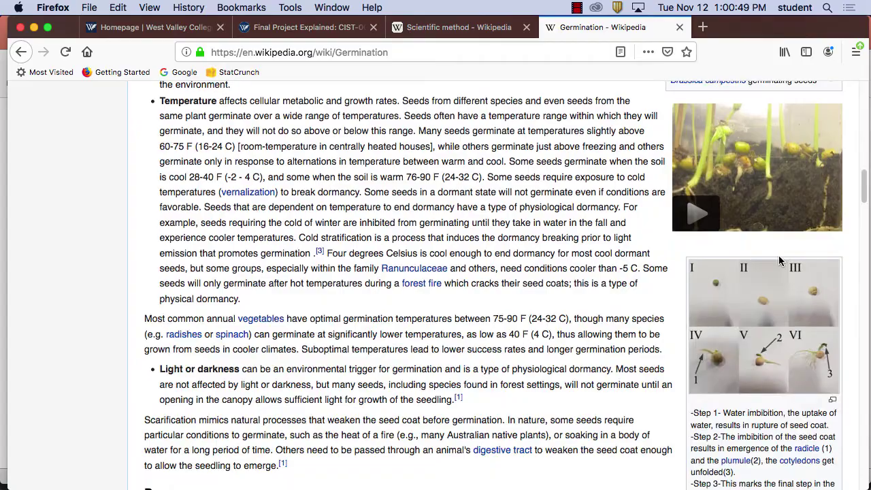
scroll(779, 259, "down", 12)
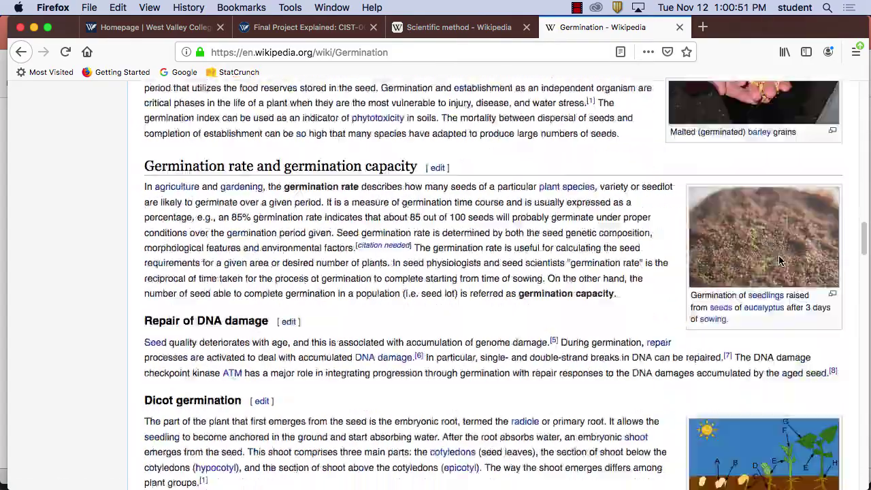
scroll(780, 261, "down", 20)
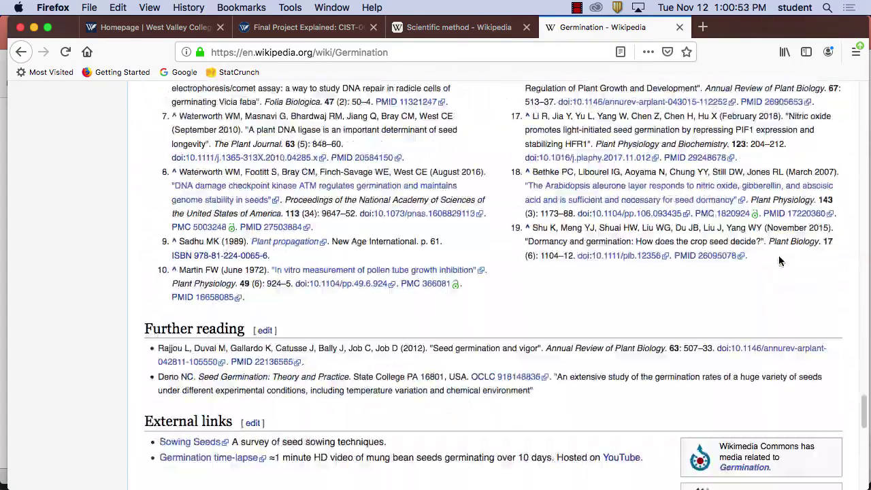
scroll(781, 260, "up", 20)
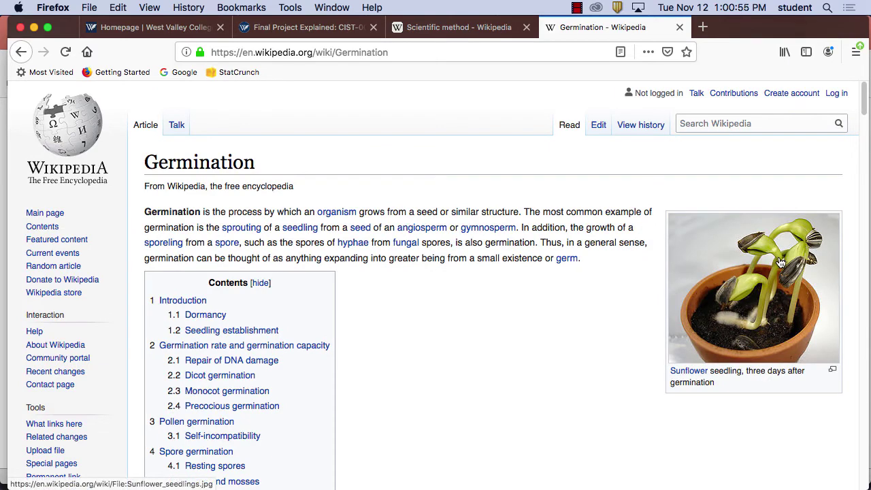
left_click(703, 27)
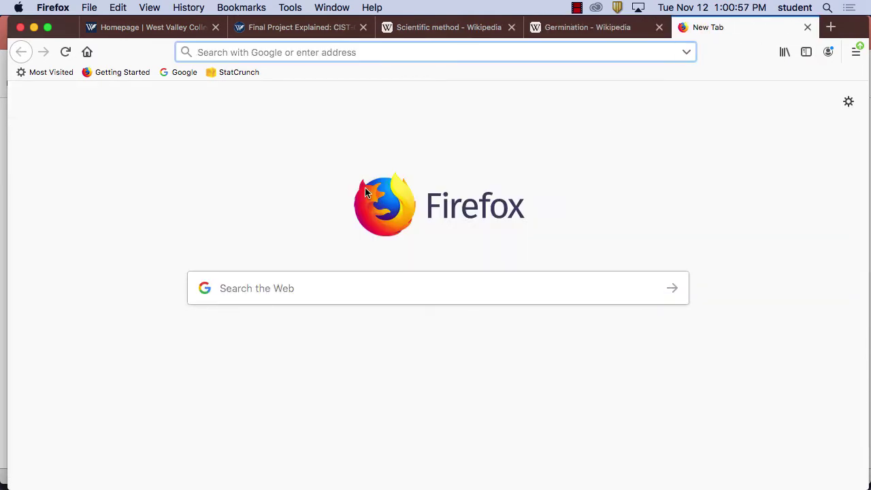
Load Google, switch to Images and search for 'seed germination'
type("google.com/")
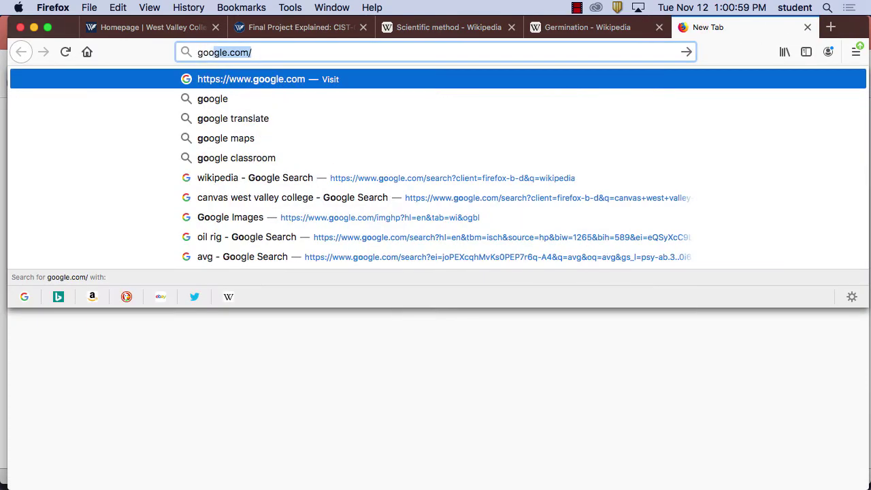
key("Return")
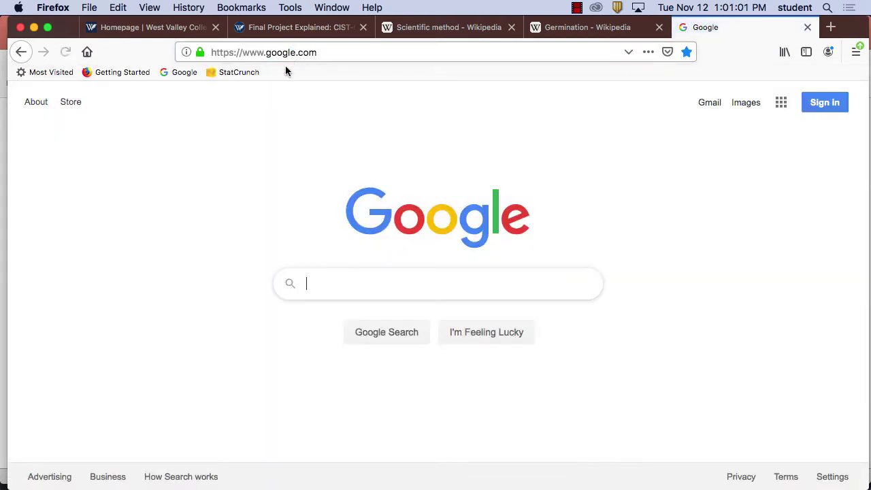
left_click(746, 104)
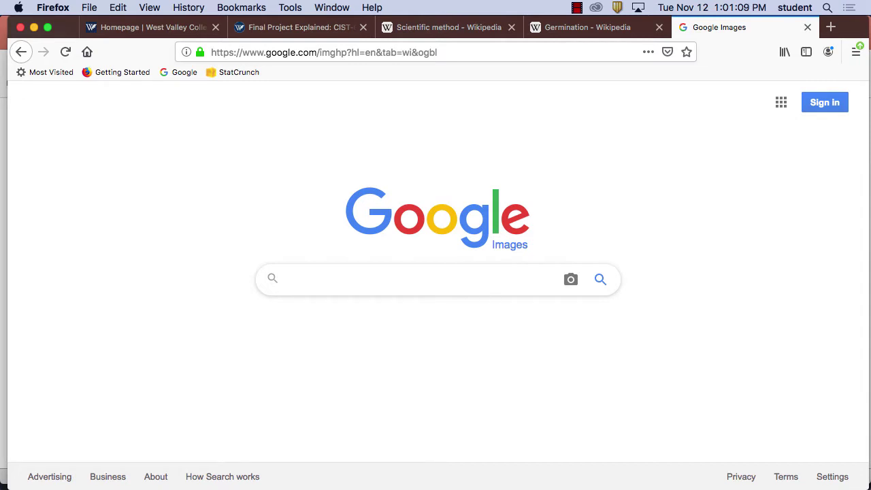
type("seed germa")
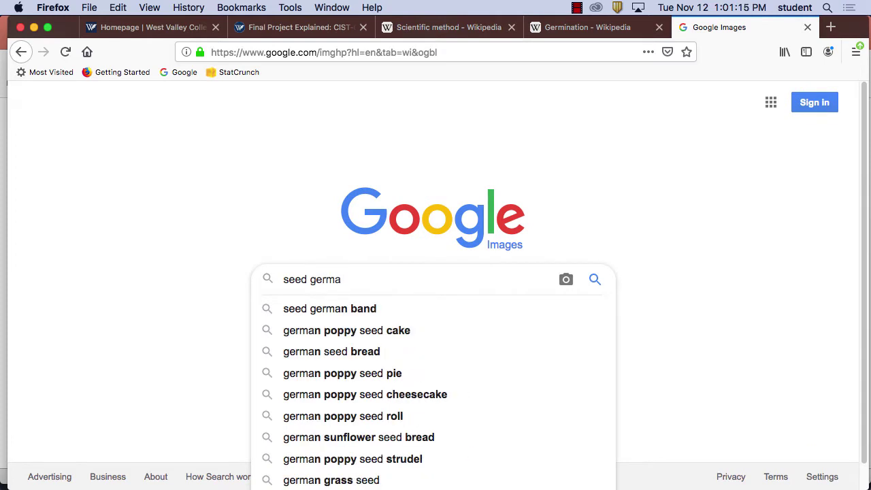
key("BackSpace")
type("an")
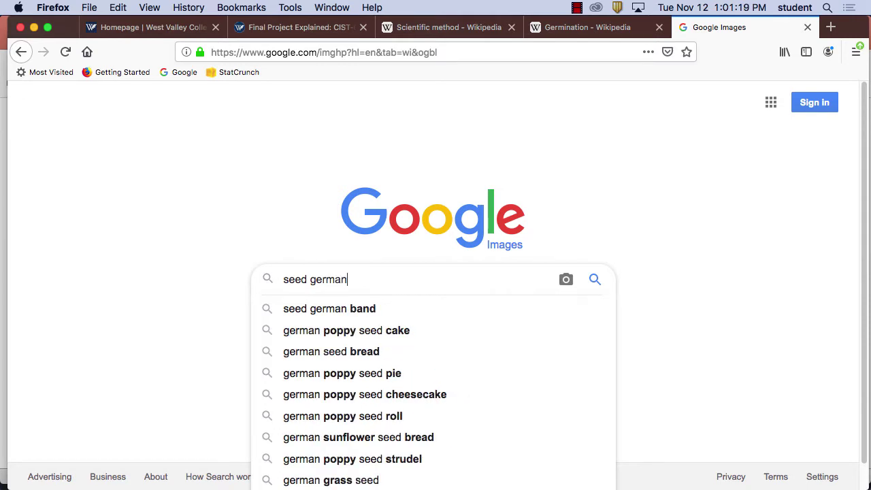
type("ation")
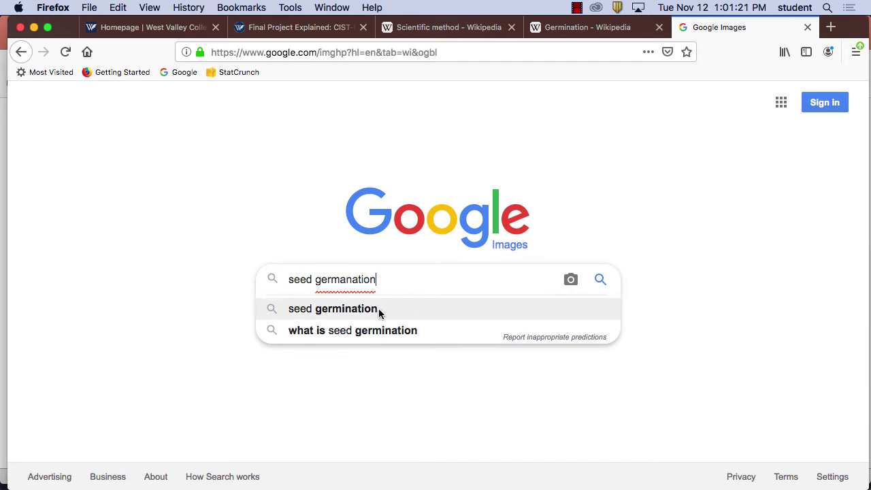
left_click(378, 310)
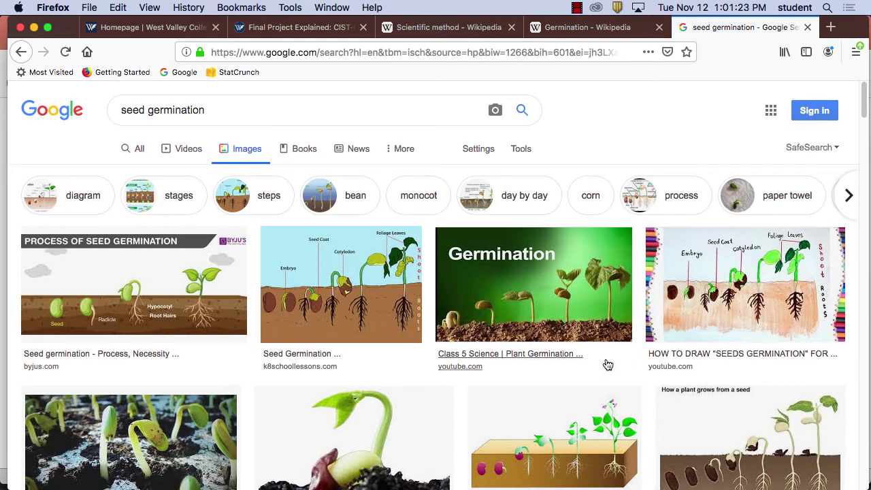
Scroll the results and preview the Get Better Germination and Carolina.com seedling images
scroll(607, 365, "down", 4)
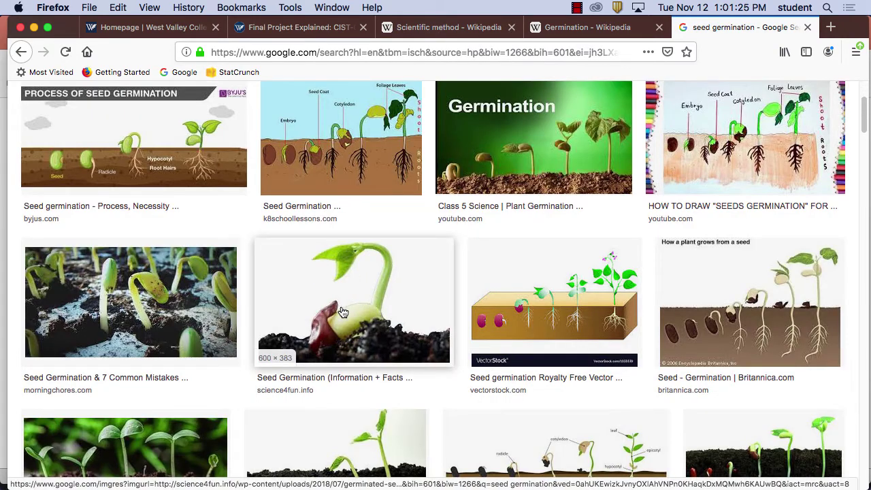
scroll(367, 313, "down", 8)
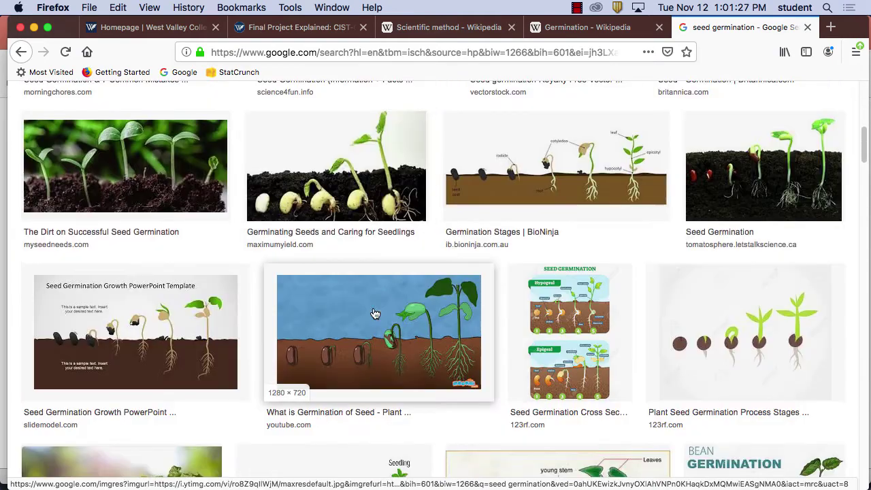
scroll(375, 314, "down", 5)
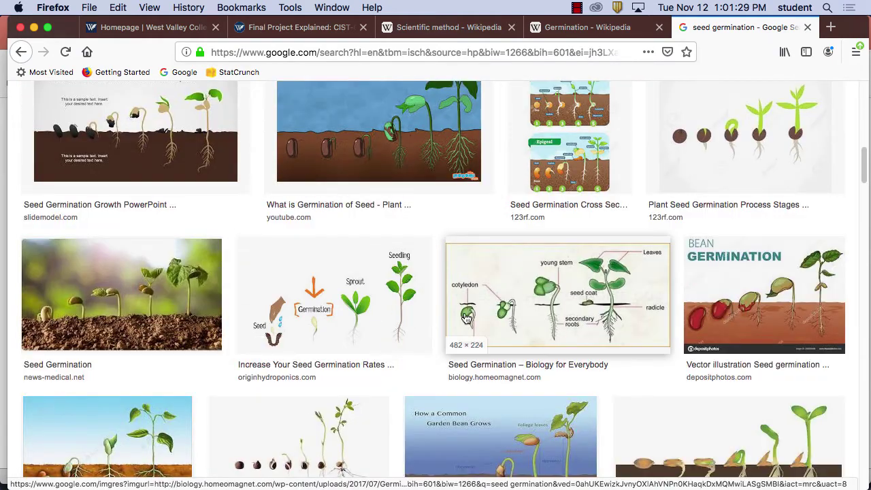
scroll(466, 319, "down", 10)
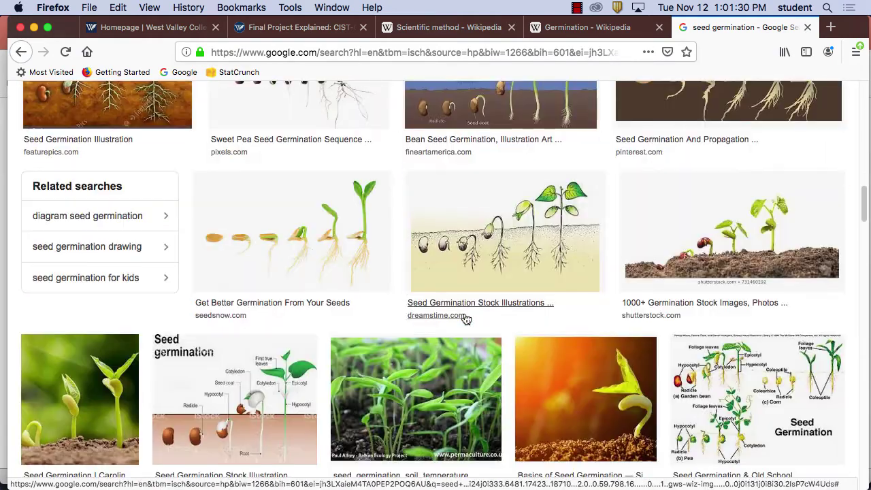
left_click(344, 248)
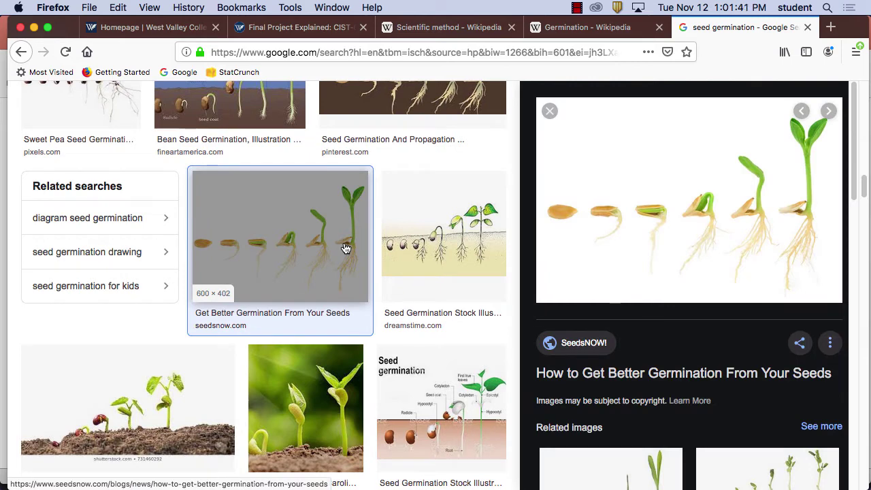
left_click(320, 395)
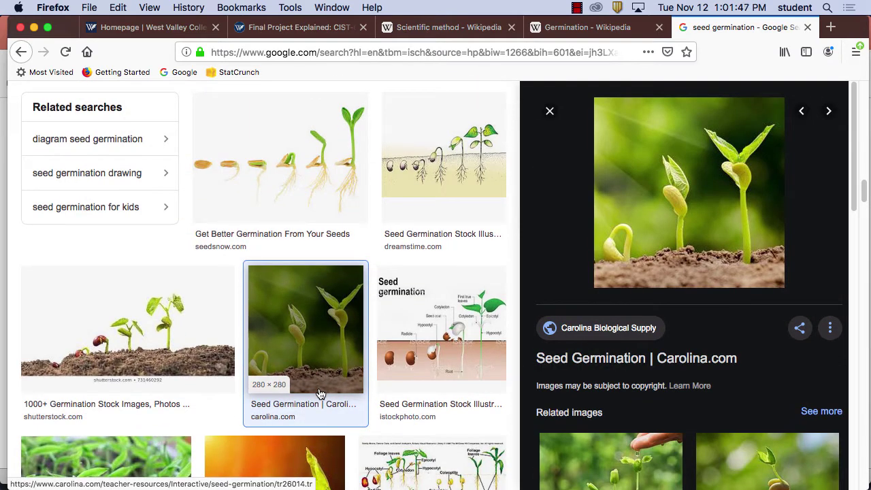
scroll(326, 324, "up", 3)
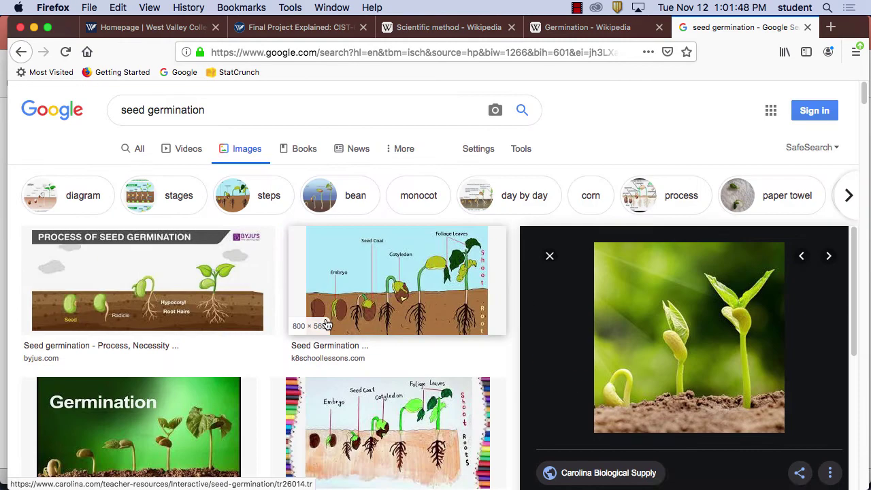
Set Usage rights to 'Labeled for reuse with modification' and Type to 'Clip art'
left_click(522, 154)
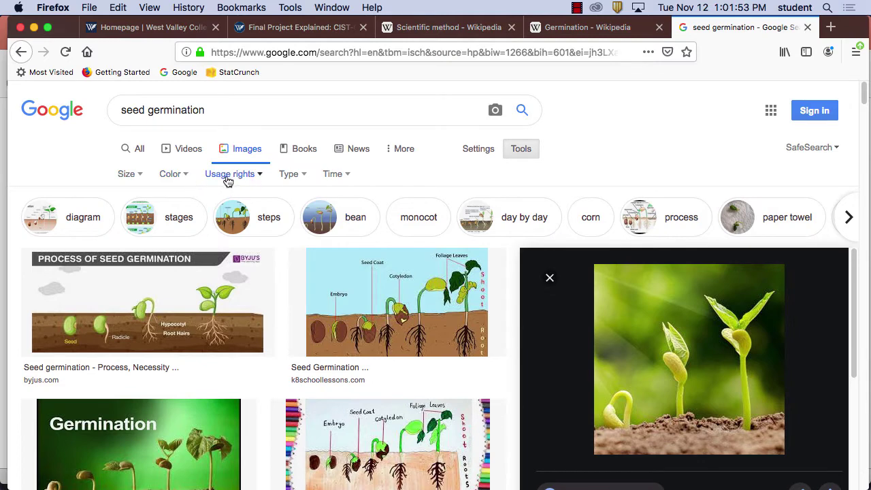
left_click(256, 177)
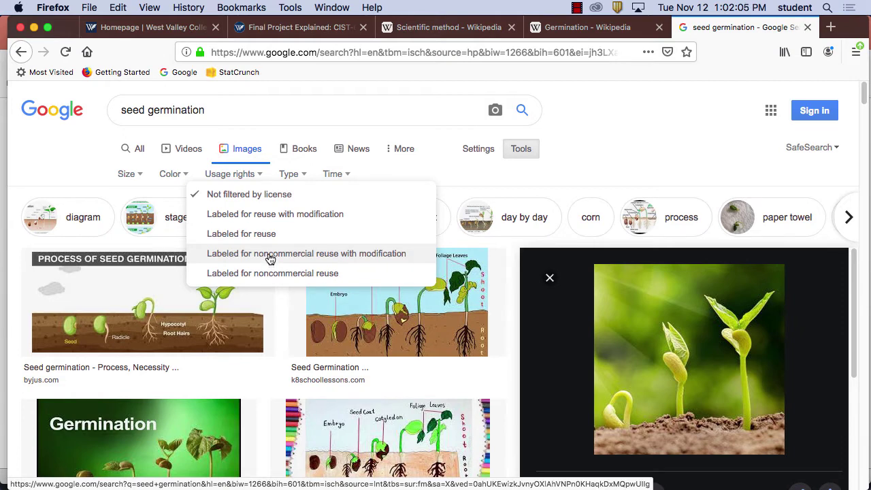
left_click(273, 220)
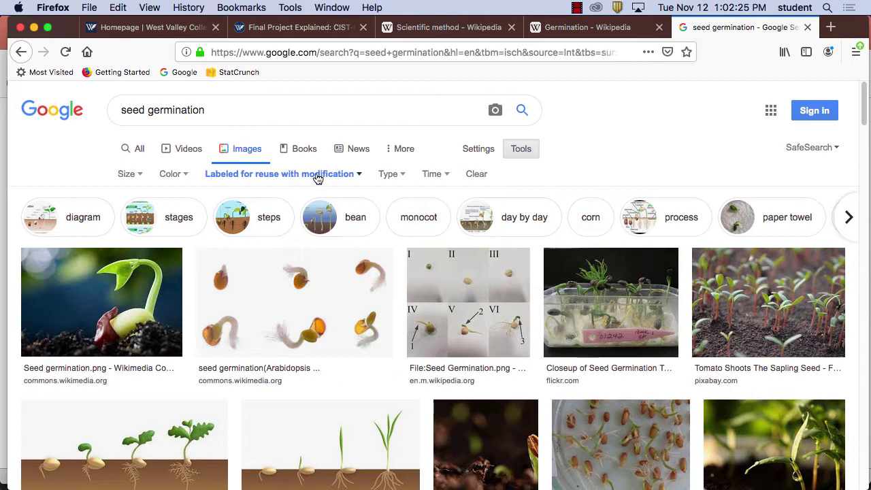
left_click(397, 176)
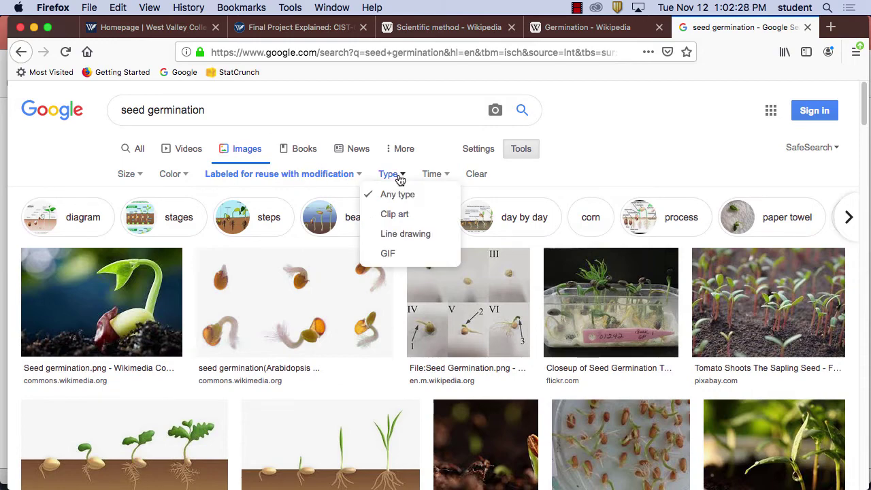
left_click(402, 215)
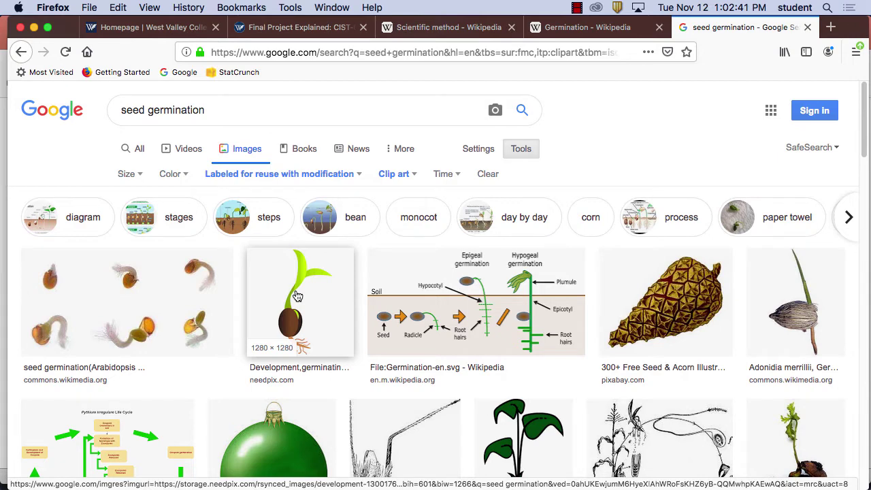
Save the needpix seedling clip art to the Desktop as development-1300176_1280 and copy it to the clipboard
left_click(521, 152)
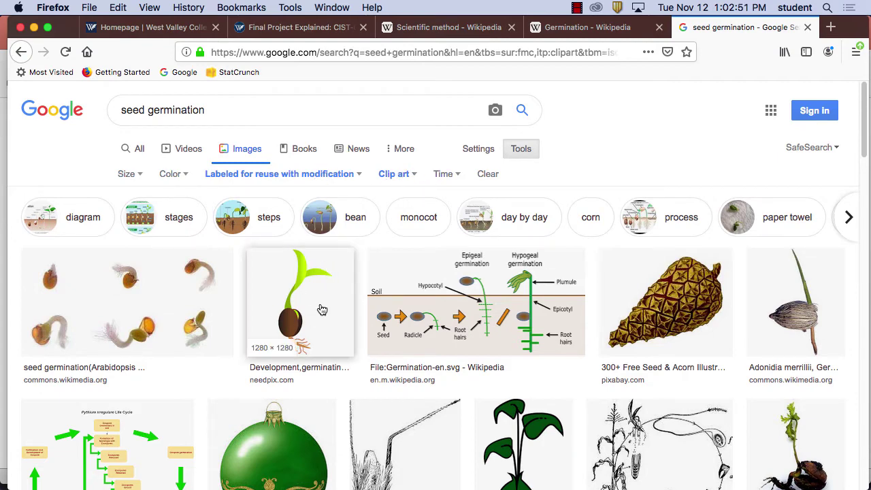
scroll(326, 316, "down", 4)
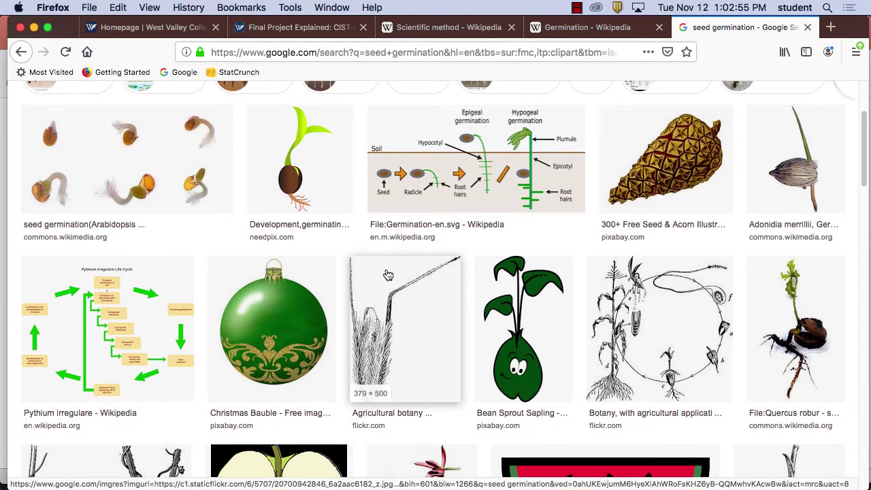
left_click(303, 166)
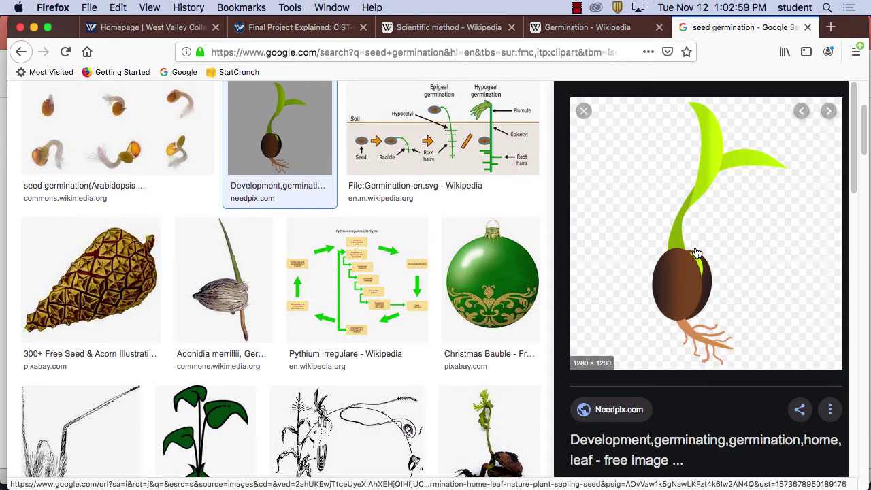
right_click(697, 253)
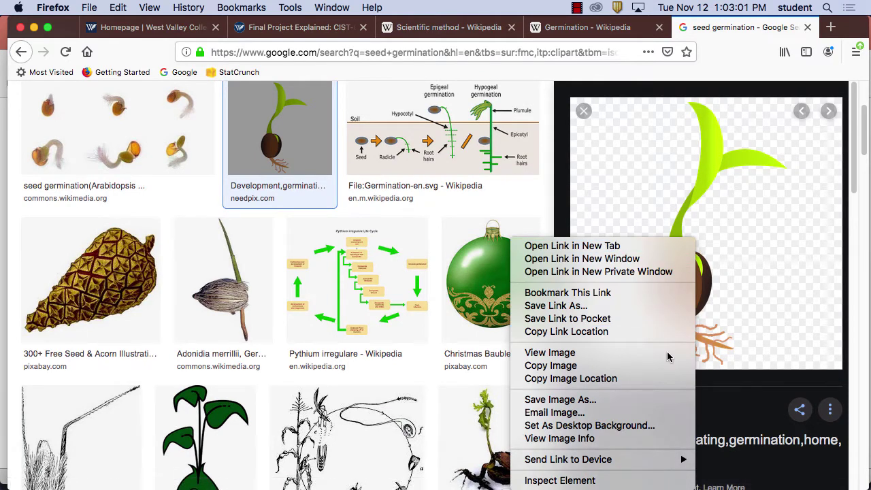
left_click(657, 402)
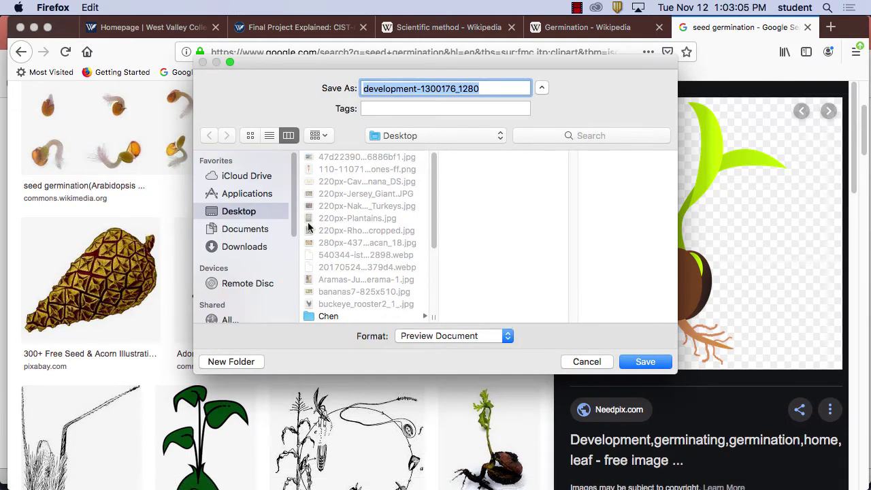
left_click(647, 361)
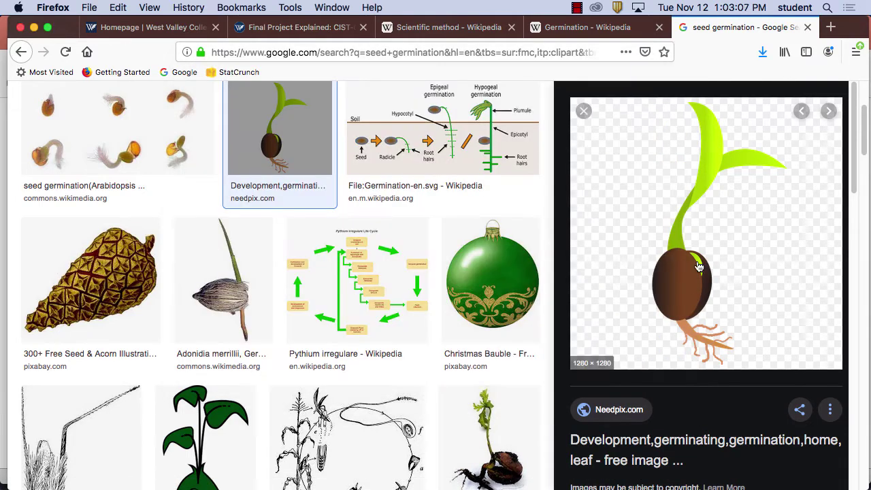
right_click(704, 217)
left_click(617, 339)
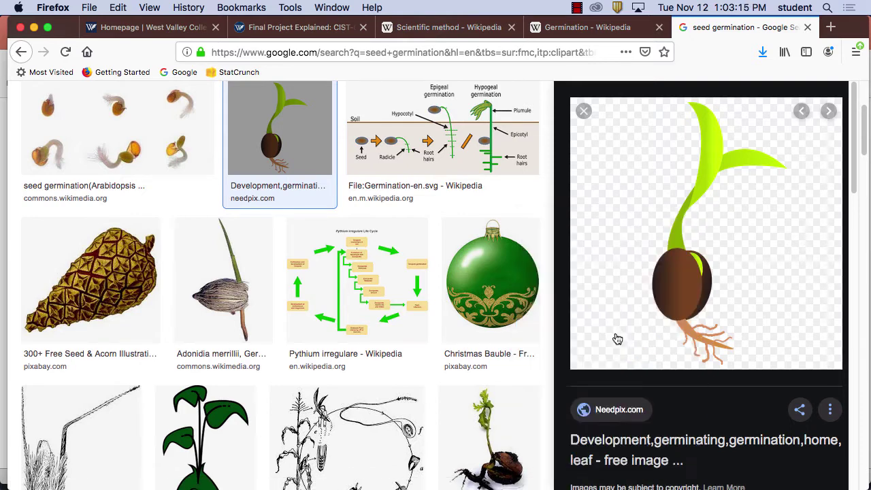
Back in PowerPoint, paste the seedling picture onto the slide master
mouse_move(609, 484)
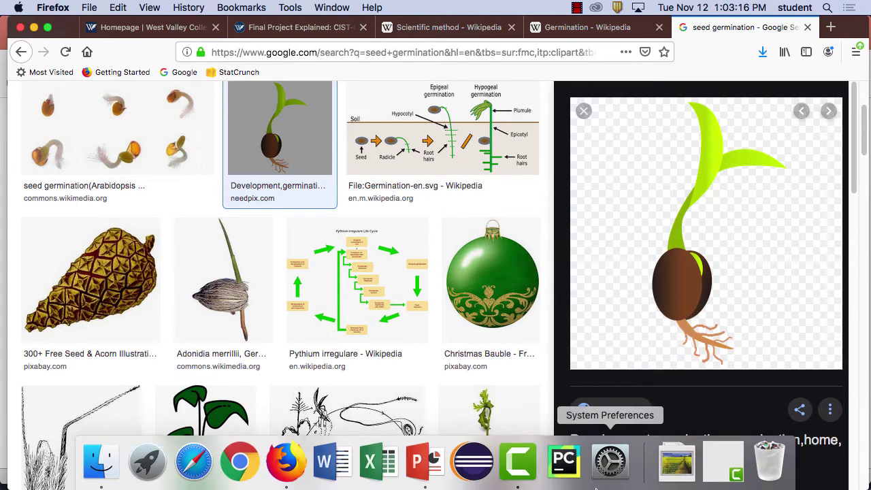
left_click(421, 467)
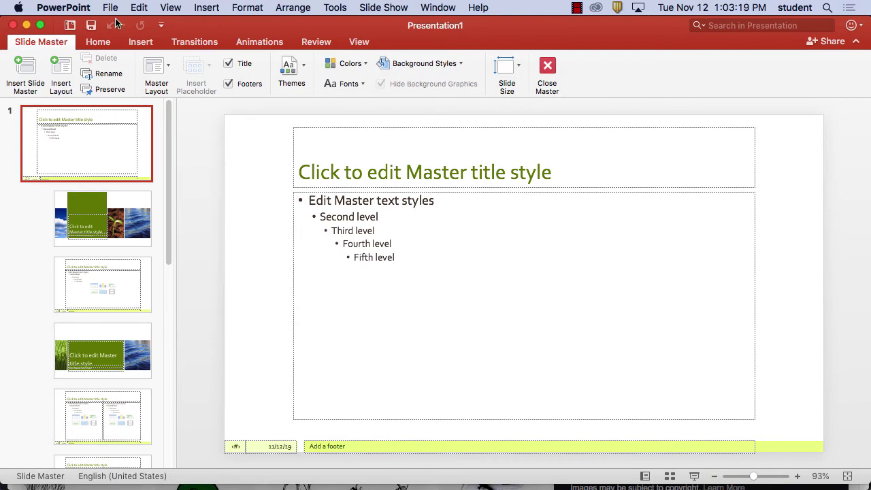
left_click(136, 41)
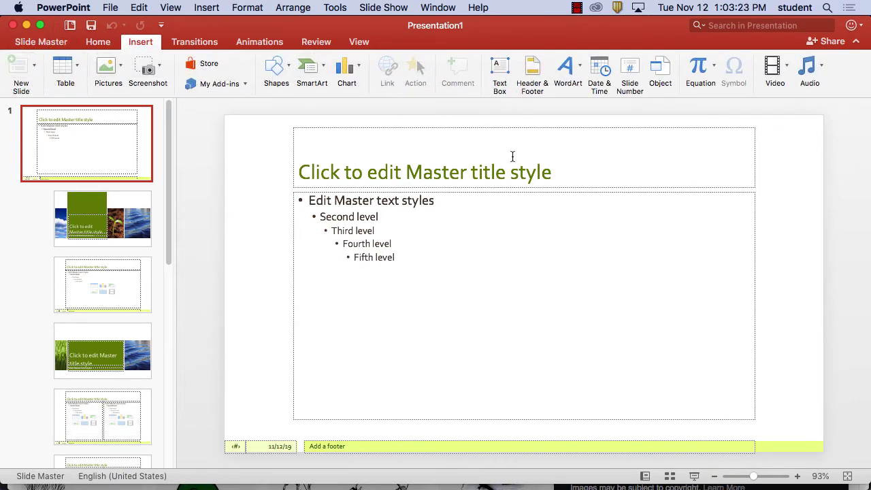
left_click(92, 47)
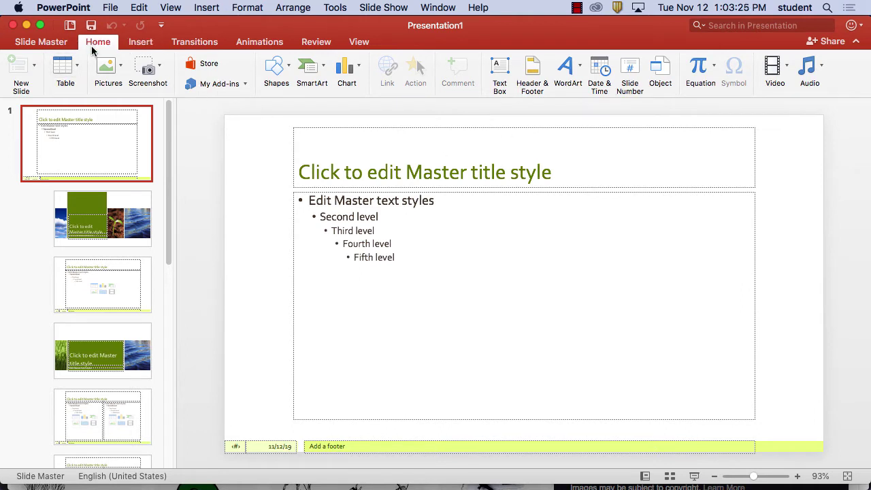
left_click(34, 65)
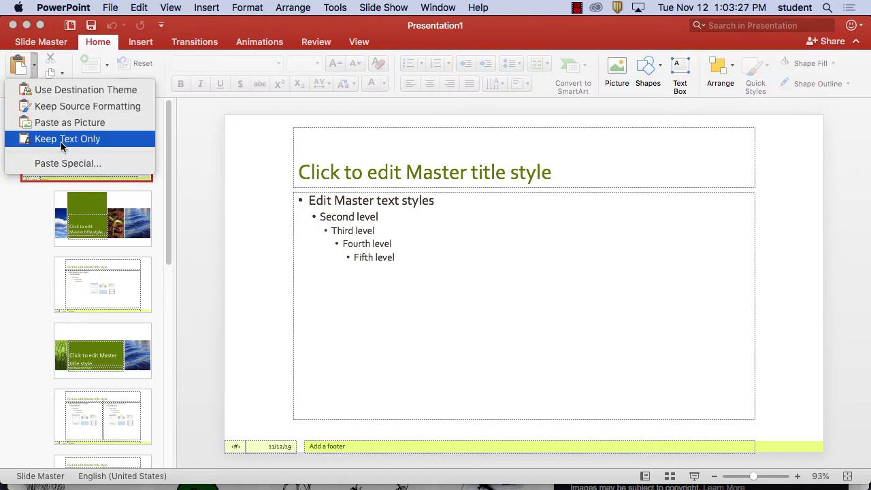
left_click(71, 127)
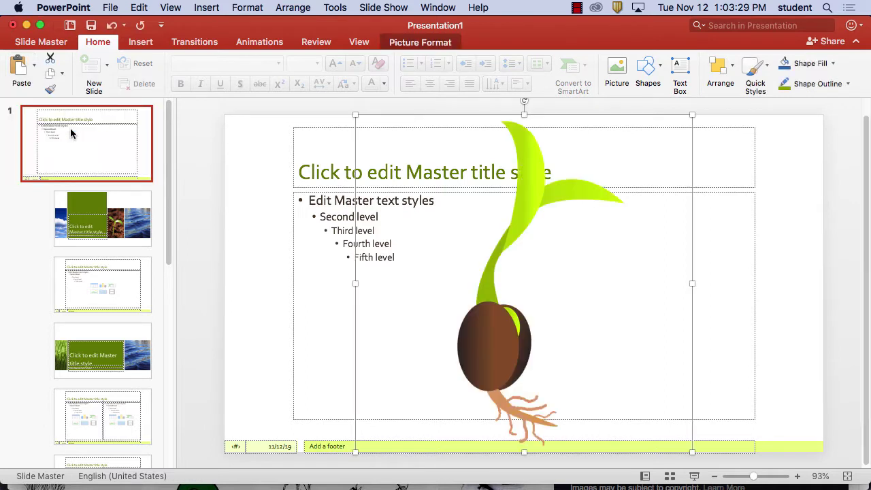
Move the seedling to the master's top-right corner and shrink it to about 2.6 inches
left_click_drag(657, 156, 646, 199)
left_click_drag(756, 132, 539, 354)
left_click_drag(474, 392, 773, 158)
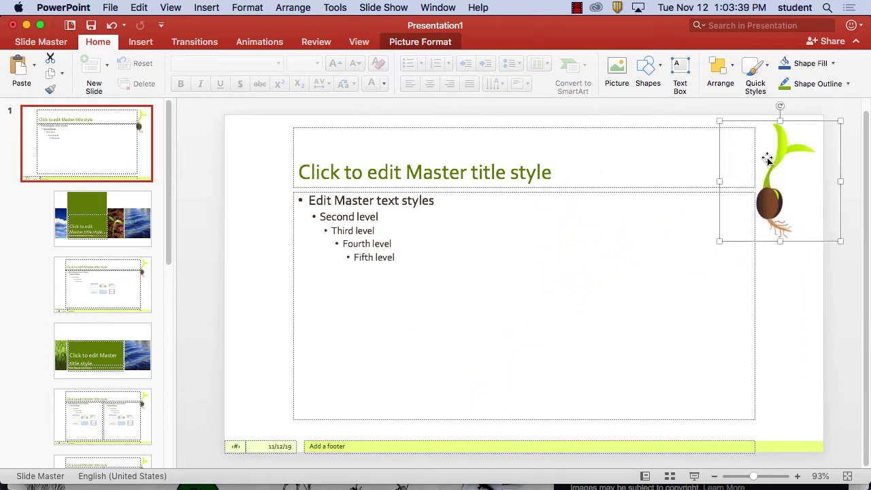
left_click_drag(842, 121, 837, 133)
left_click_drag(766, 205, 775, 192)
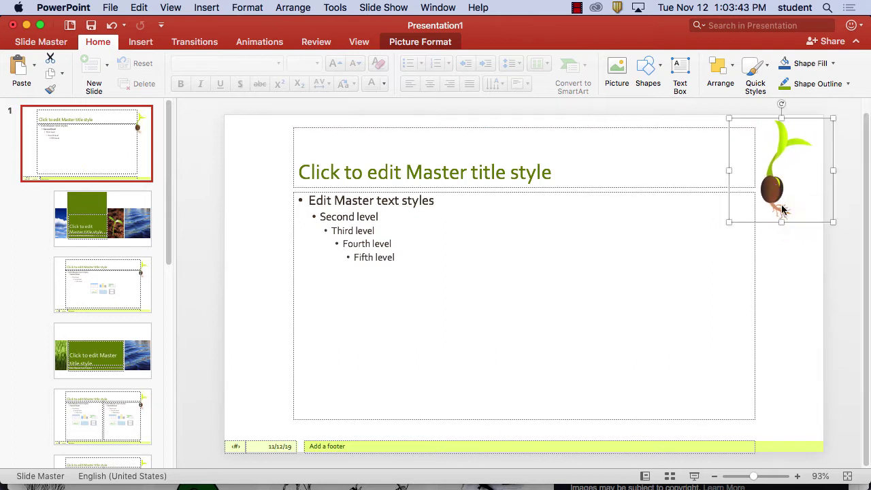
left_click(837, 261)
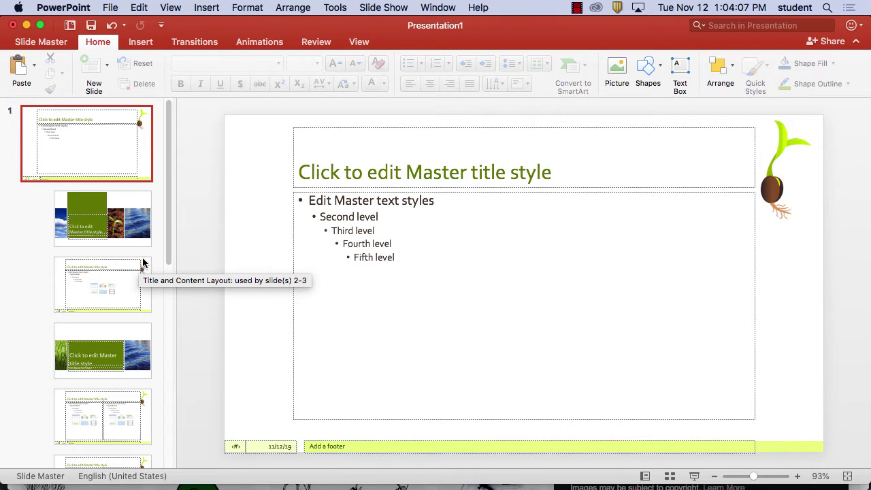
Set the master title text to Tw Cen MT Condensed Bold
left_click_drag(528, 174, 297, 175)
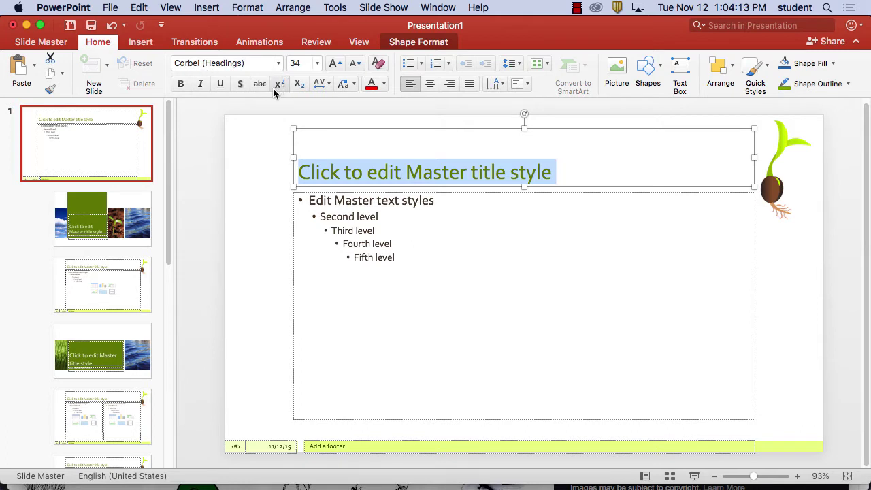
left_click(278, 63)
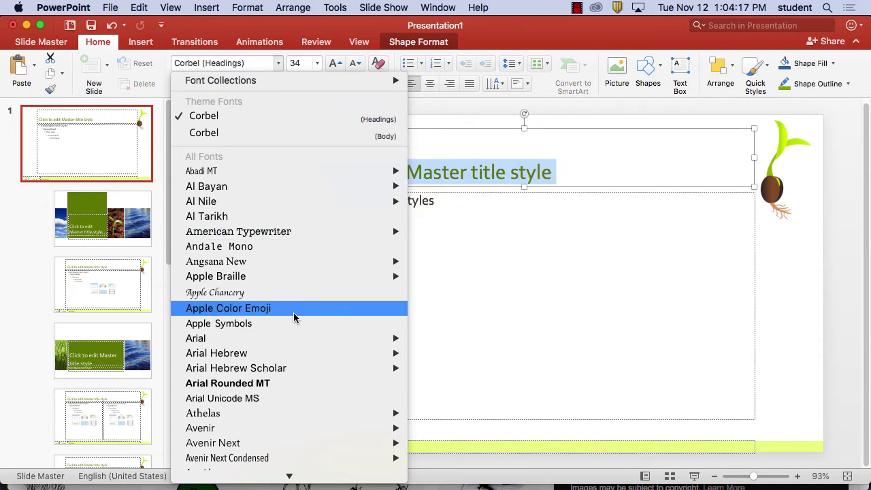
scroll(313, 368, "down", 10)
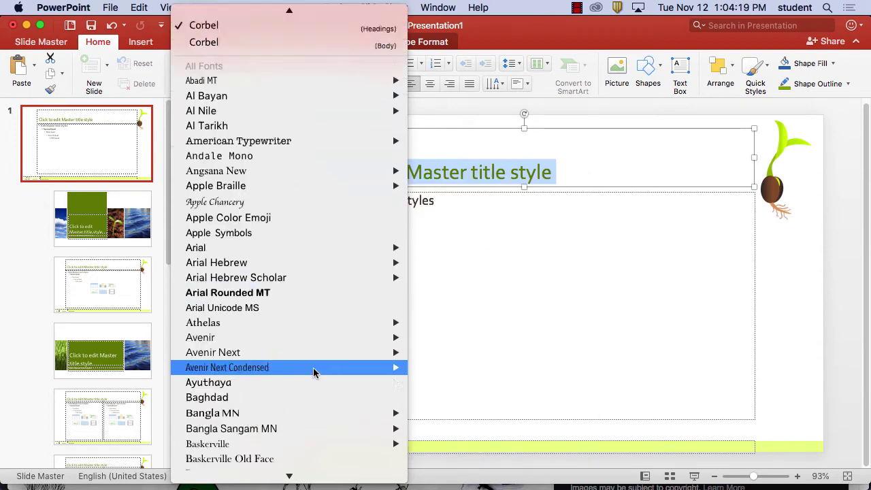
scroll(314, 373, "down", 5)
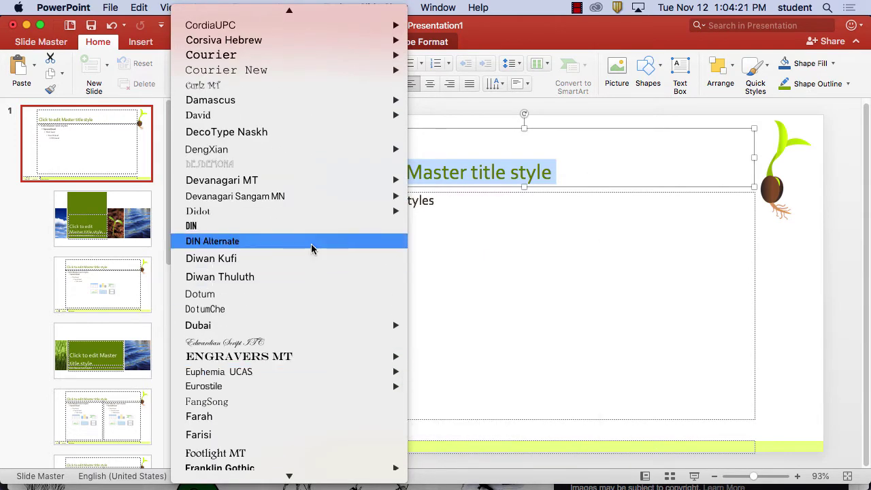
scroll(325, 371, "down", 4)
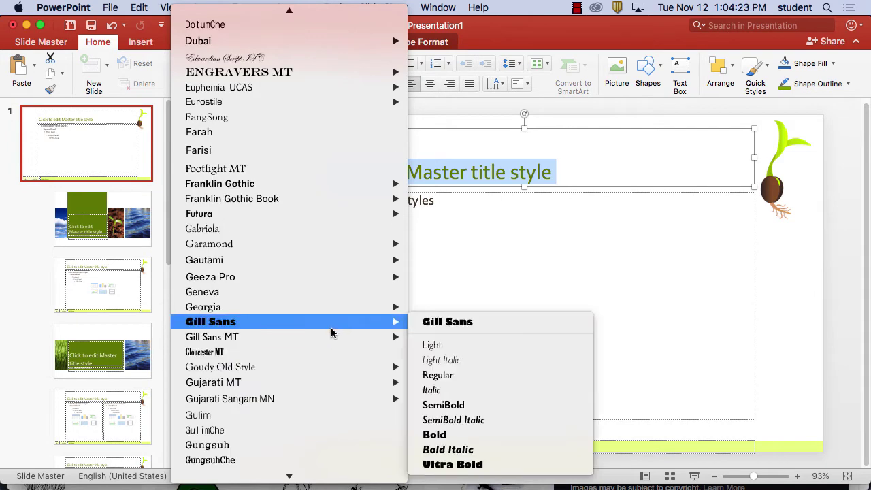
mouse_move(326, 286)
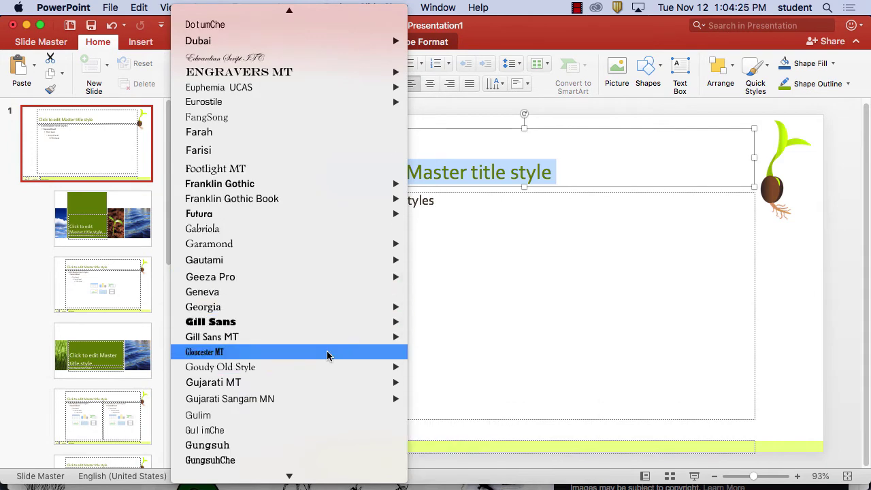
scroll(329, 354, "down", 12)
mouse_move(324, 345)
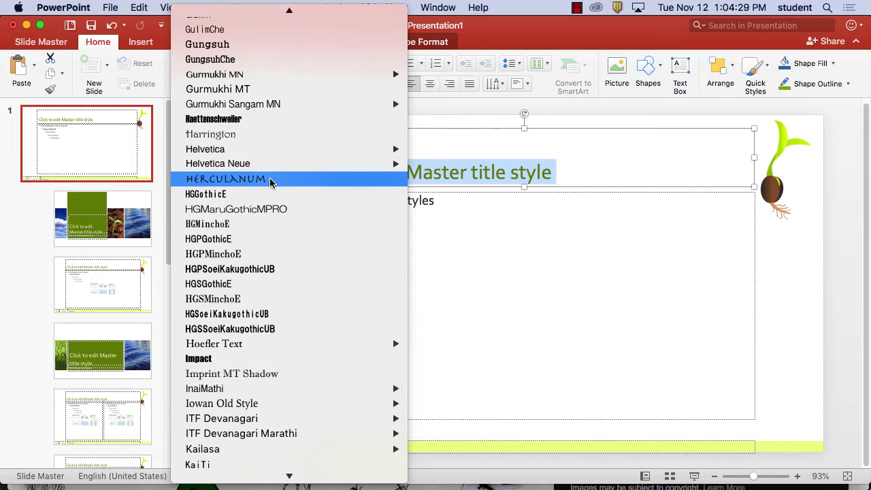
scroll(285, 332, "down", 10)
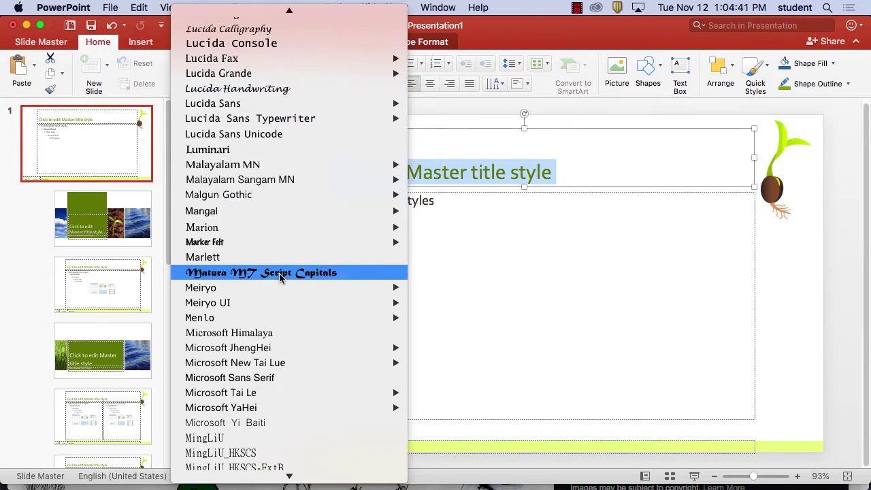
mouse_move(272, 319)
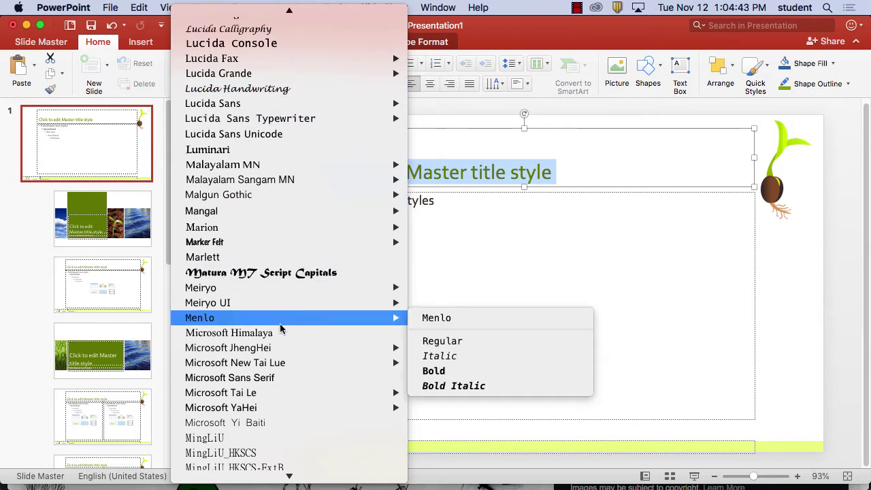
scroll(279, 319, "down", 15)
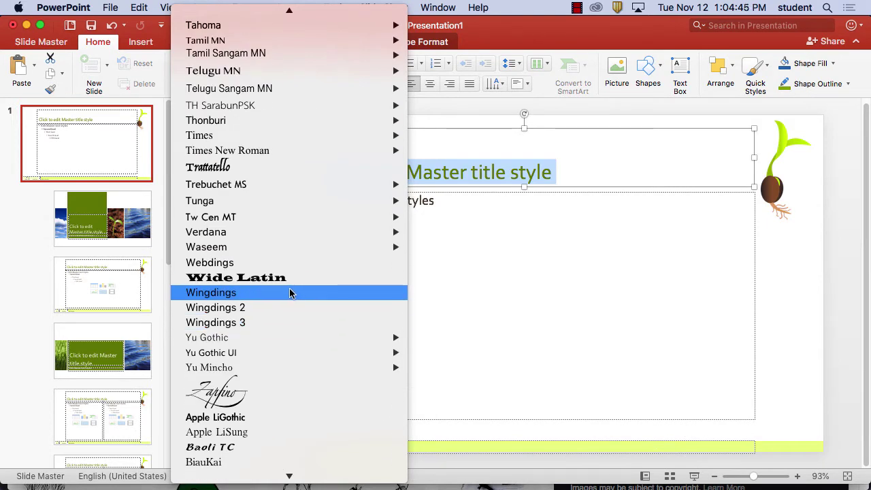
mouse_move(301, 220)
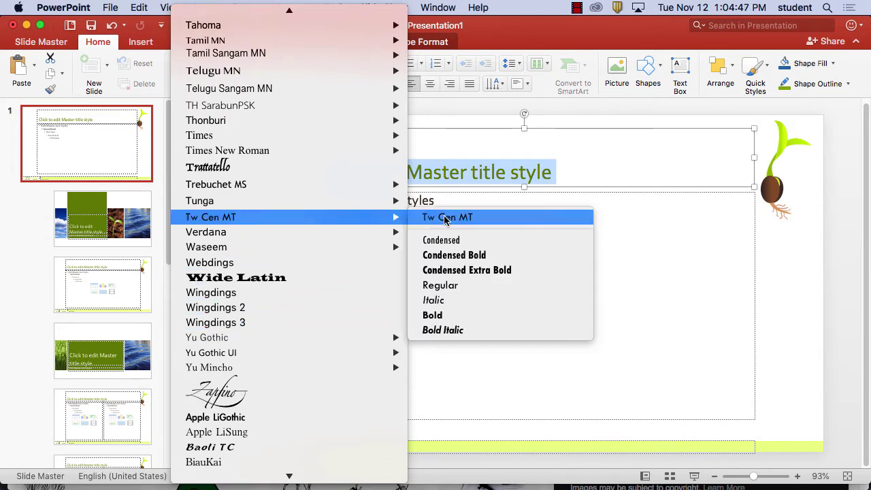
left_click(451, 259)
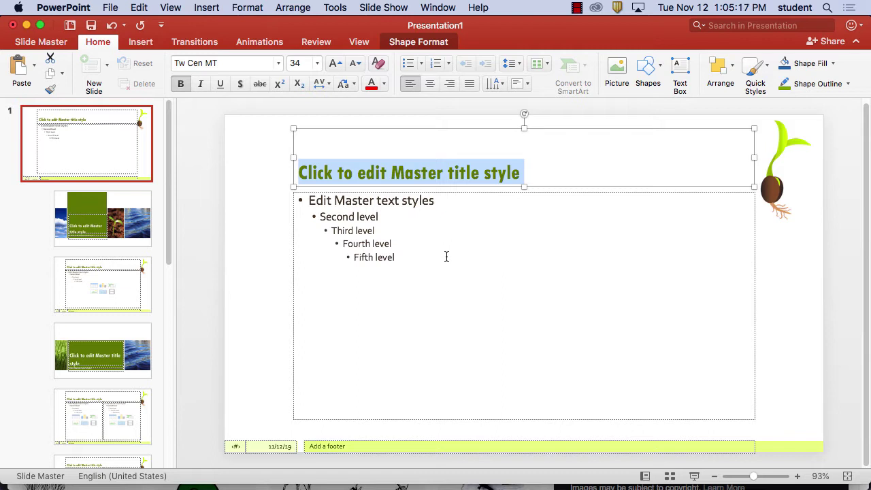
Finish editing the title and bring up the master's theme colour schemes
left_click(259, 202)
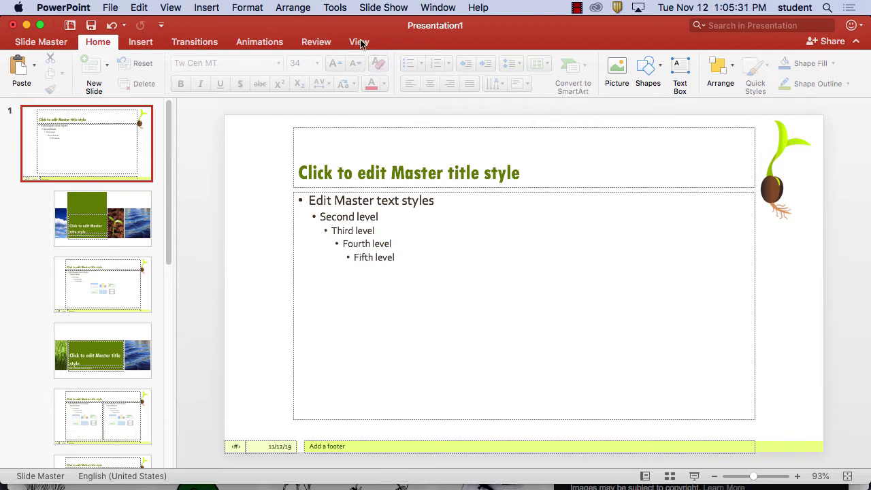
left_click(52, 43)
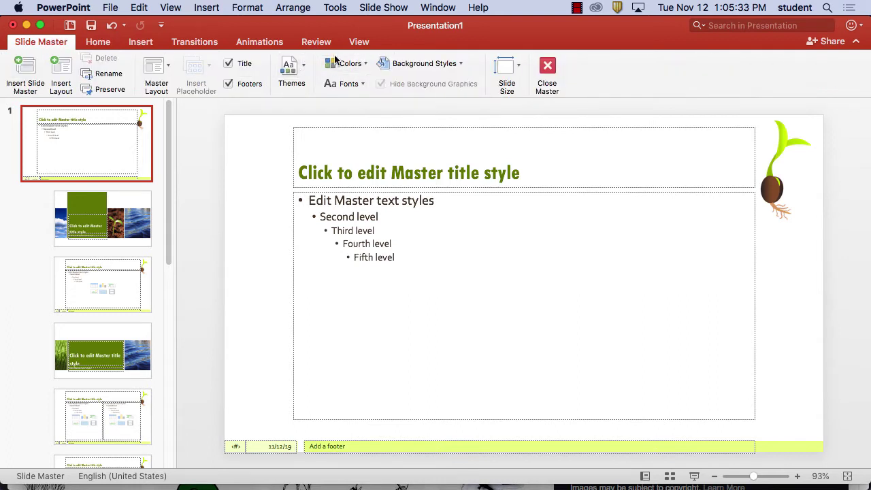
left_click(350, 63)
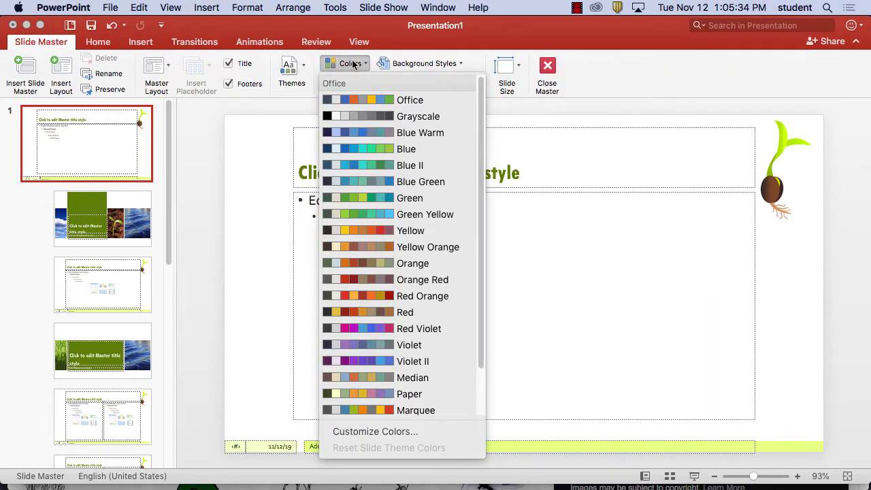
Give the master background a gradient fill and remove its middle gradient stops
left_click(453, 64)
left_click(455, 64)
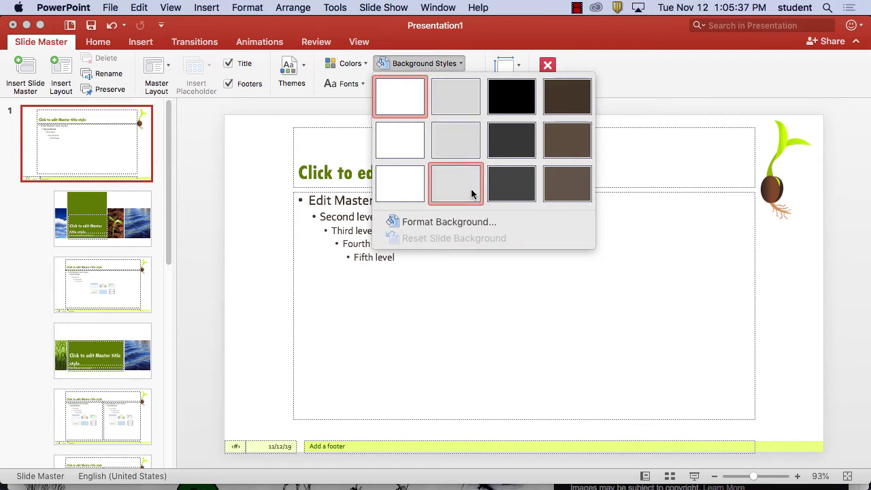
left_click(463, 222)
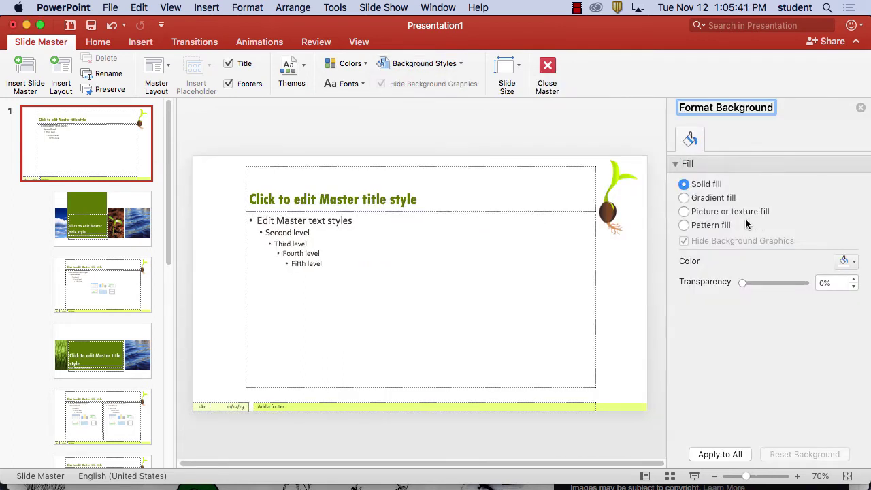
left_click(684, 198)
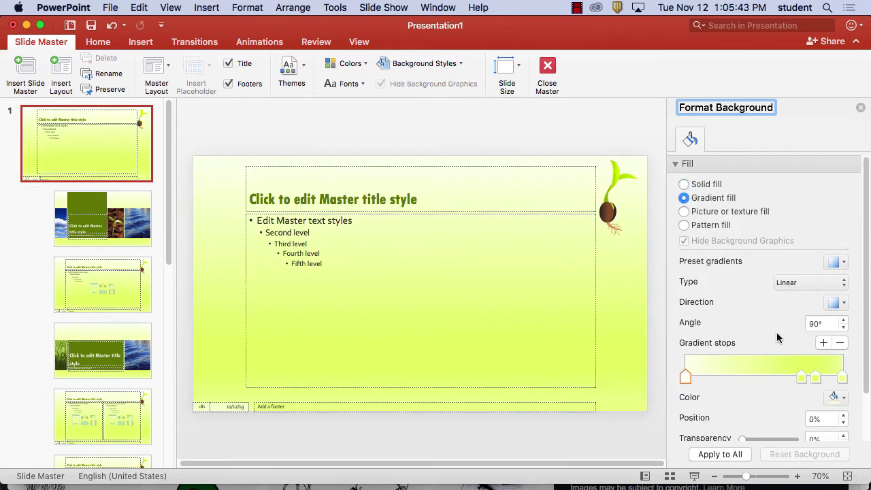
left_click(800, 378)
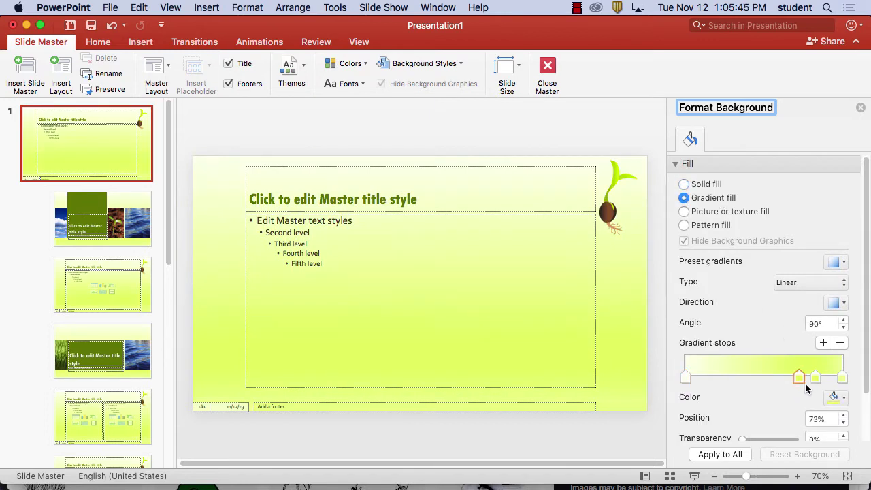
left_click_drag(800, 397, 817, 402)
Colour the gradient stops: light blue at the bottom end, light grey at the top start
left_click(843, 377)
left_click(841, 397)
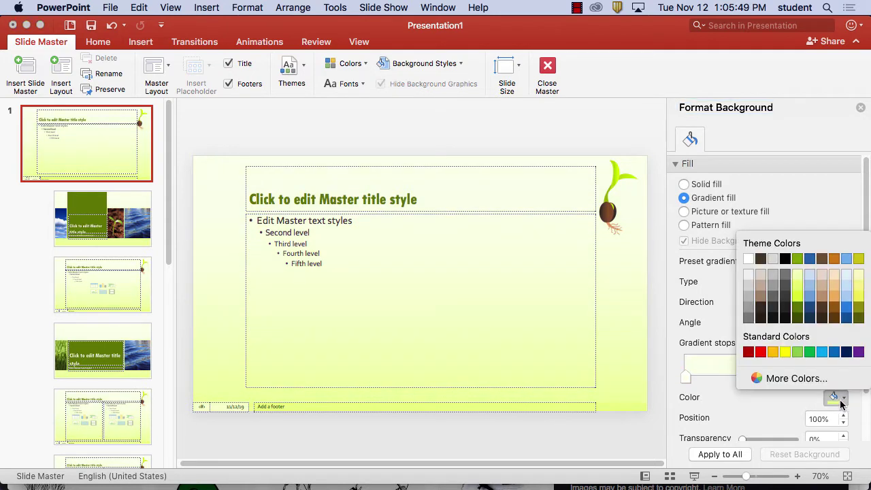
left_click(847, 289)
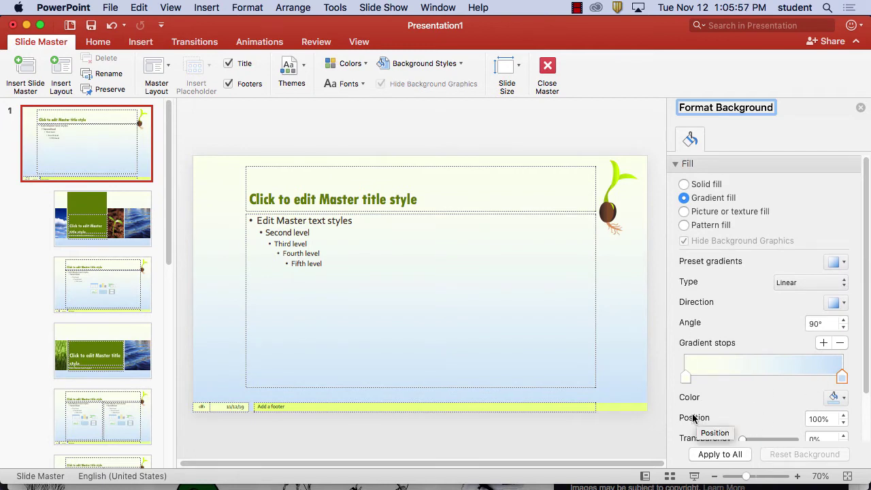
left_click(688, 378)
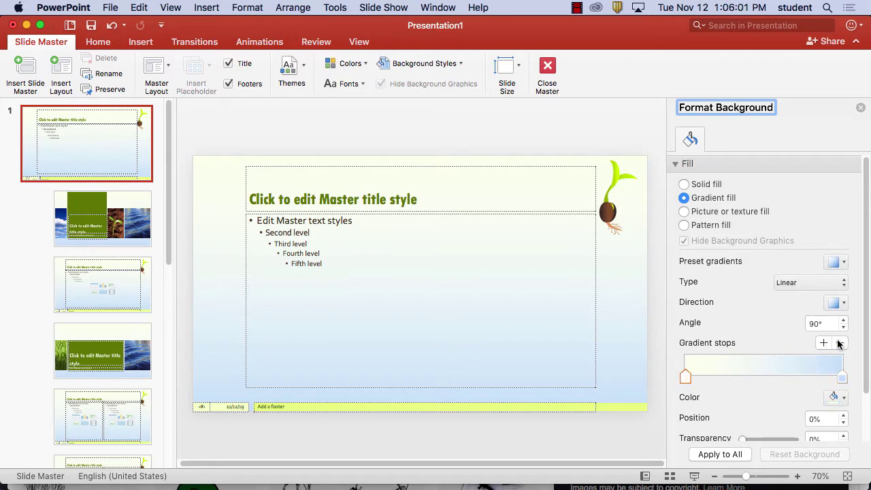
left_click(844, 398)
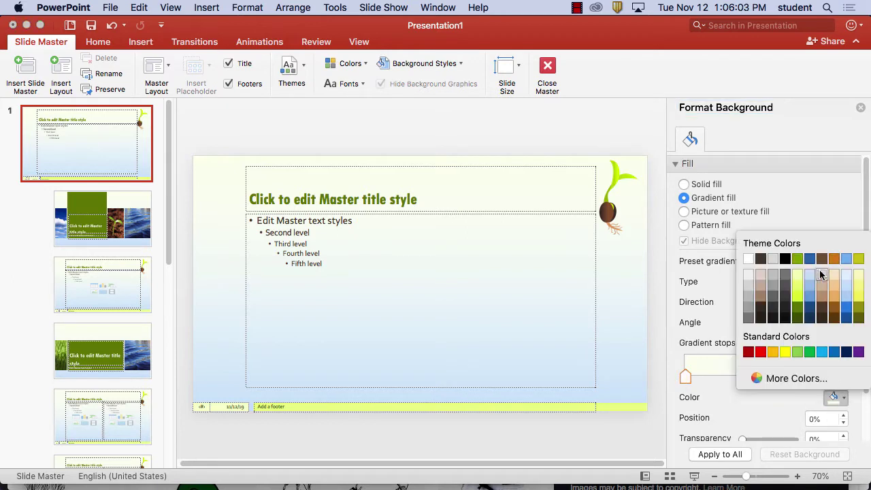
left_click(761, 279)
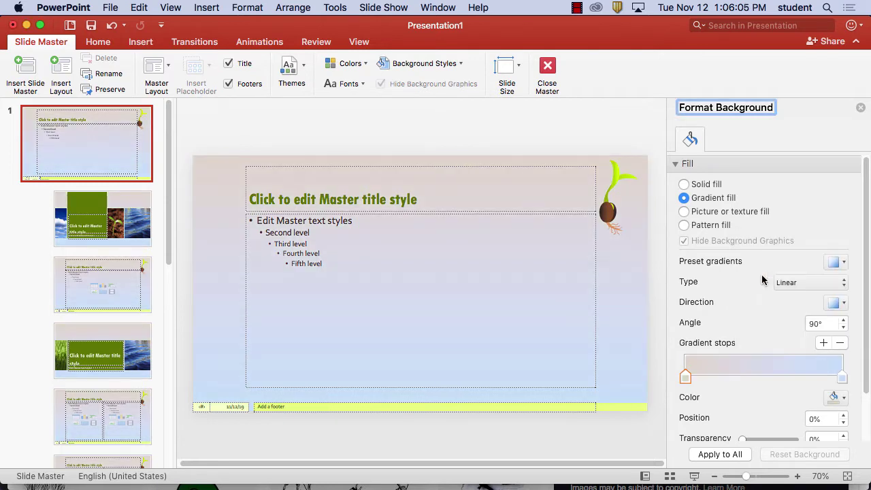
left_click(843, 398)
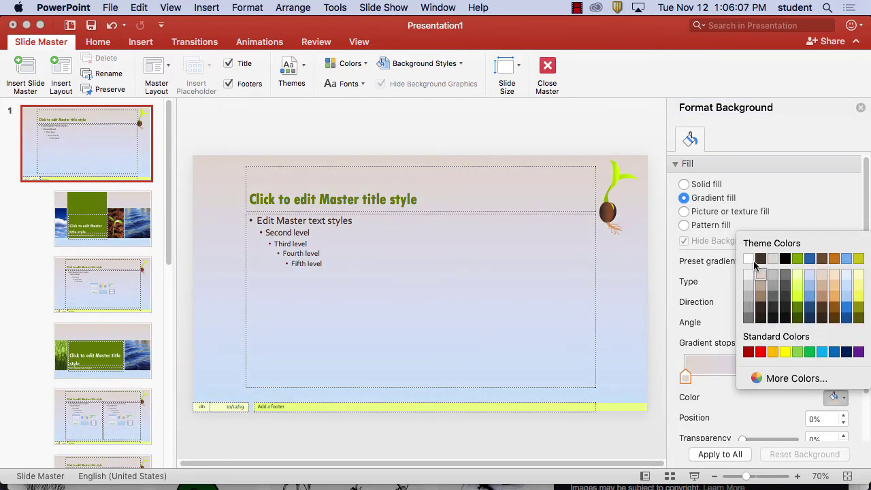
left_click(776, 261)
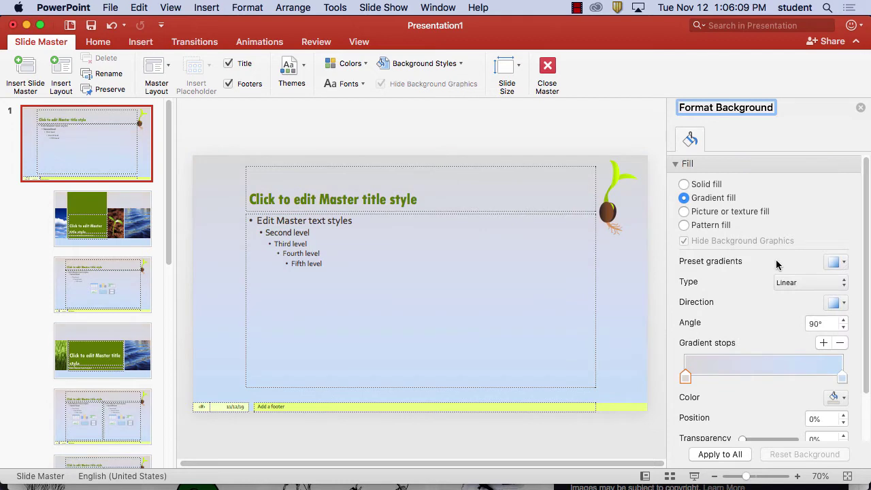
left_click(843, 377)
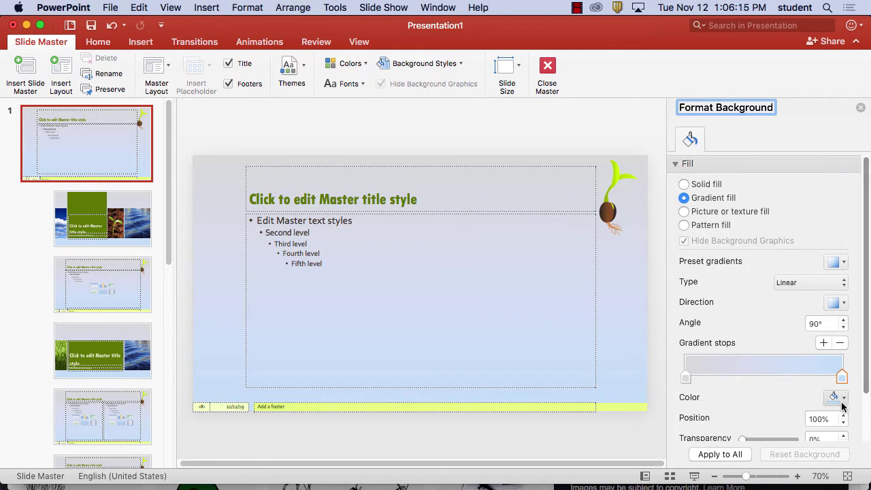
Undo the yellow fill on the footer bar and the date placeholder
left_click(633, 408)
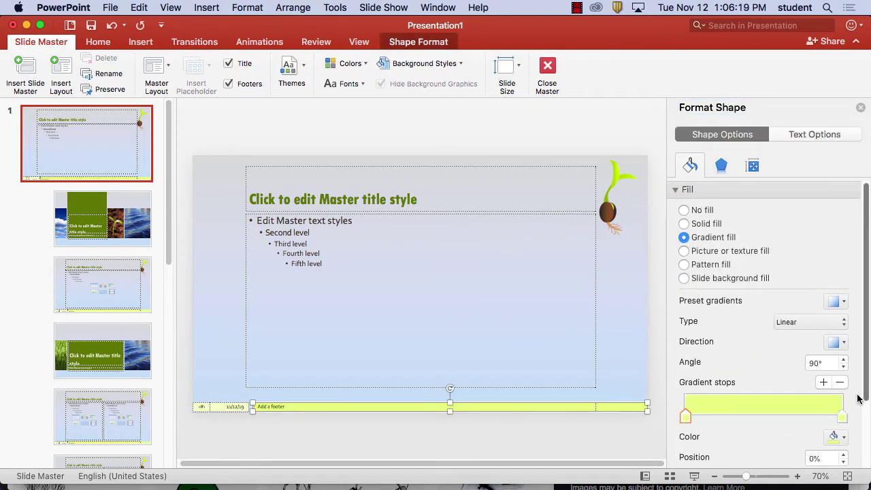
key("super+z")
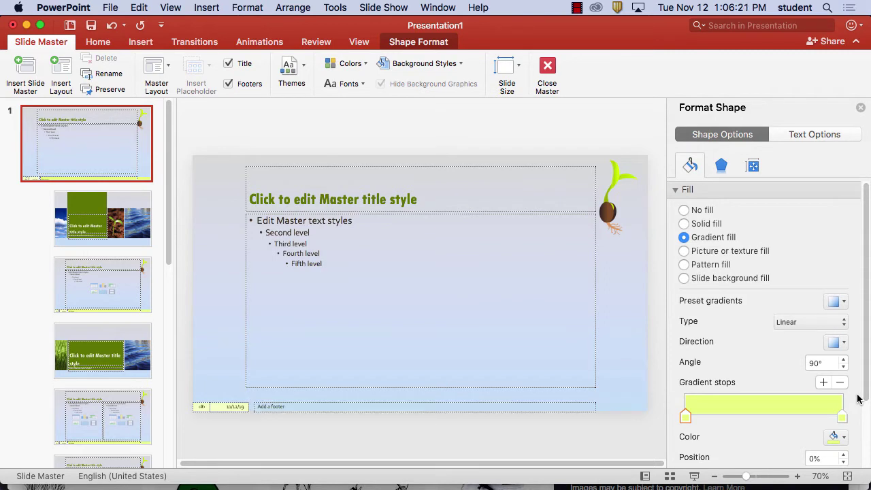
left_click(218, 405)
key("super+z")
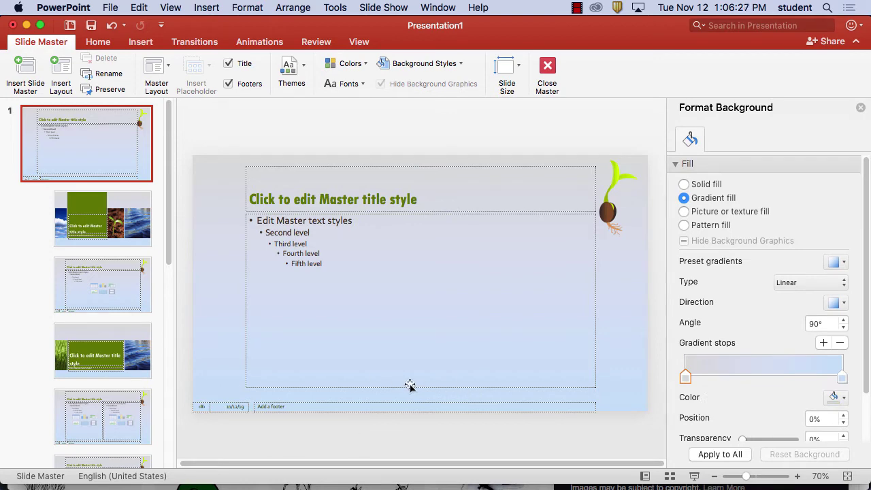
Select the master title, then deselect it to return to the Format Background settings
scroll(169, 368, "down", 15)
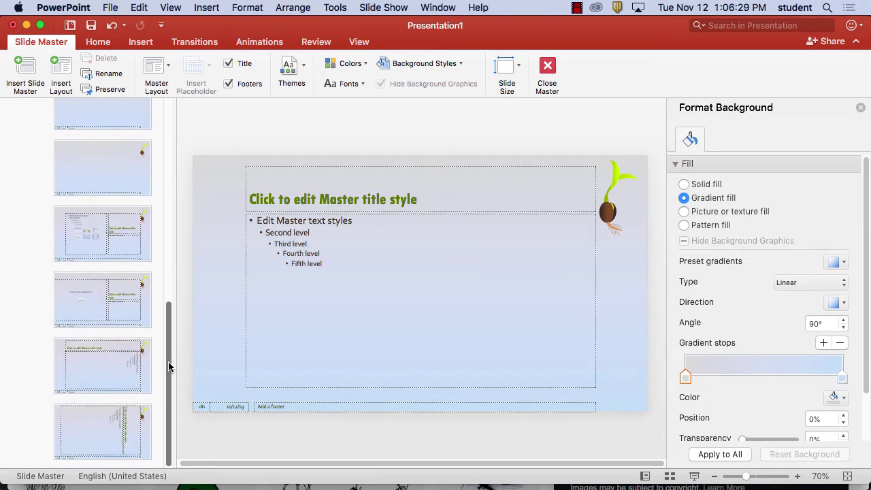
scroll(168, 368, "up", 15)
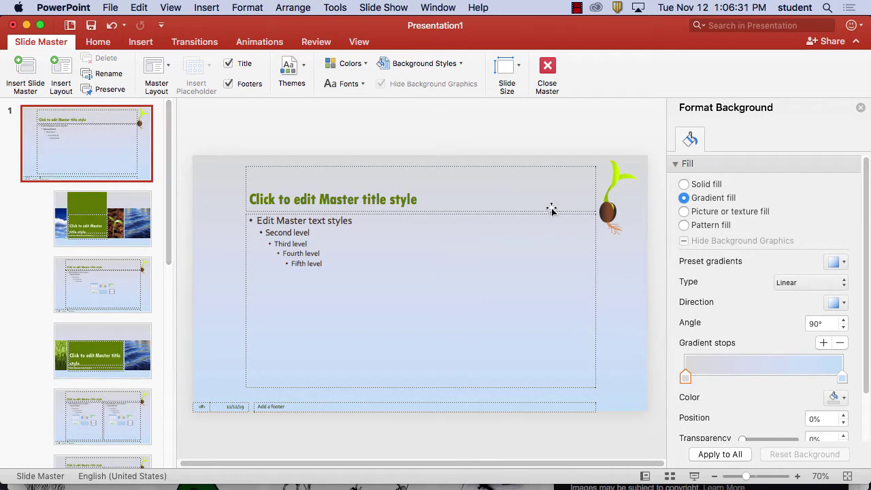
left_click(412, 200)
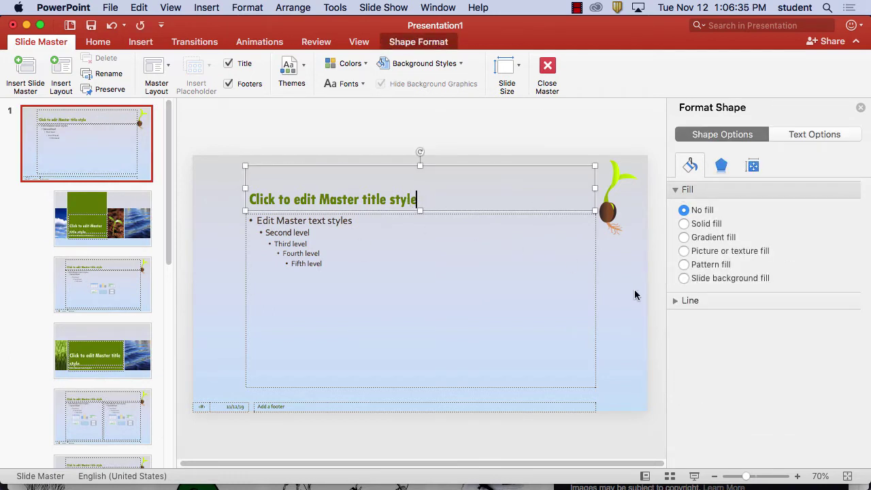
left_click(652, 297)
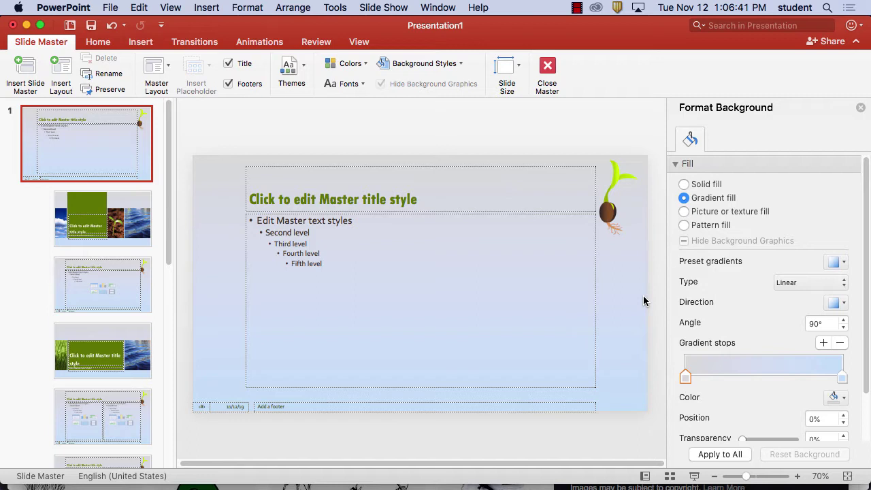
Recolour the gradient stops: white for the top start stop, orange for the bottom end stop
left_click(843, 379)
left_click(843, 398)
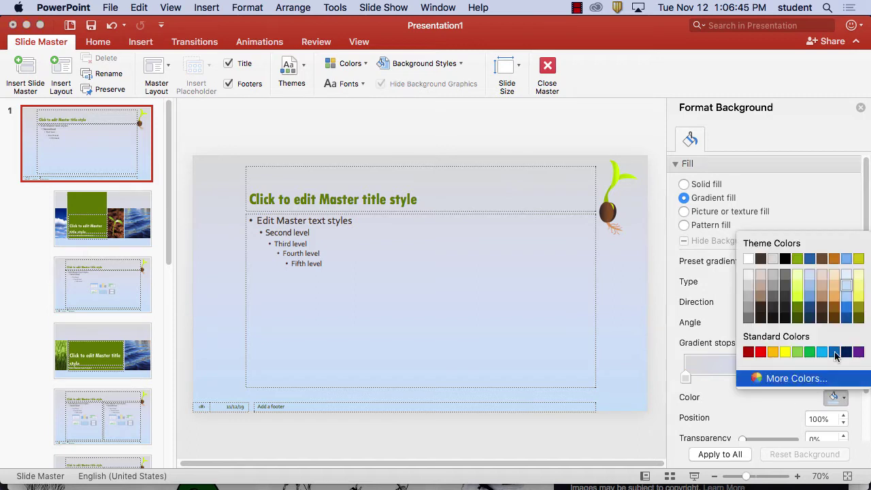
left_click(833, 289)
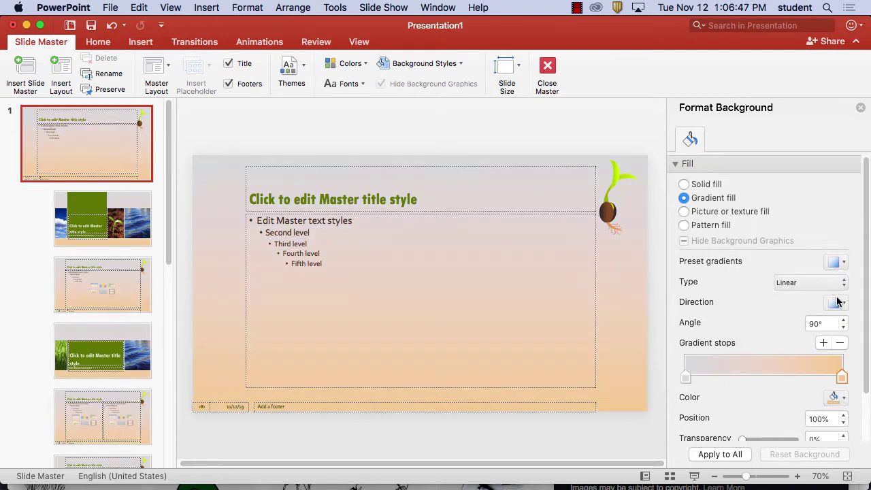
left_click(843, 398)
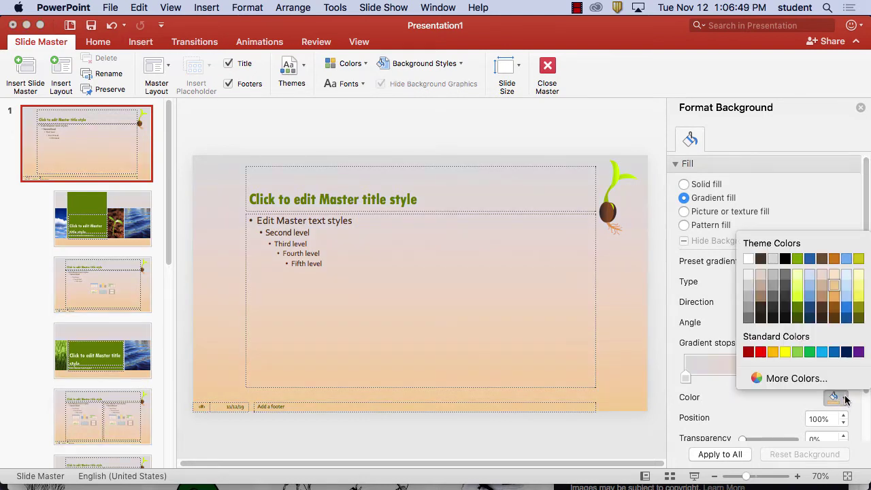
left_click(836, 281)
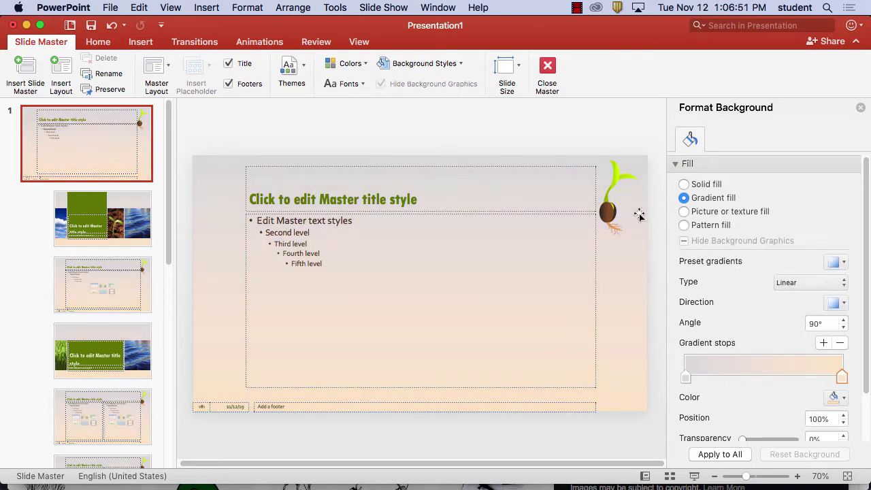
left_click(687, 378)
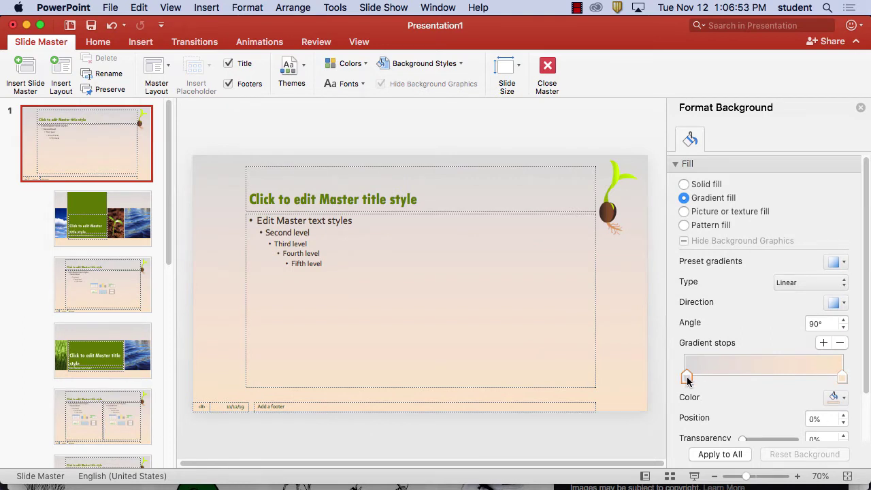
left_click(838, 399)
left_click(748, 258)
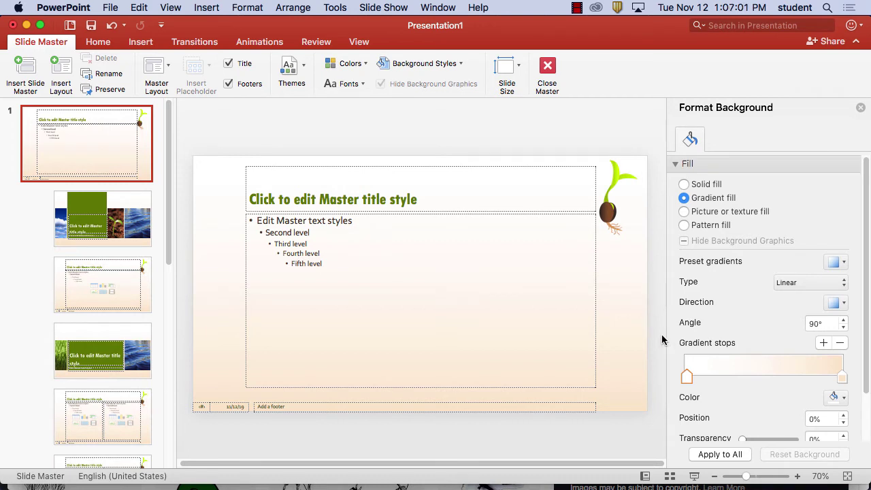
left_click(841, 379)
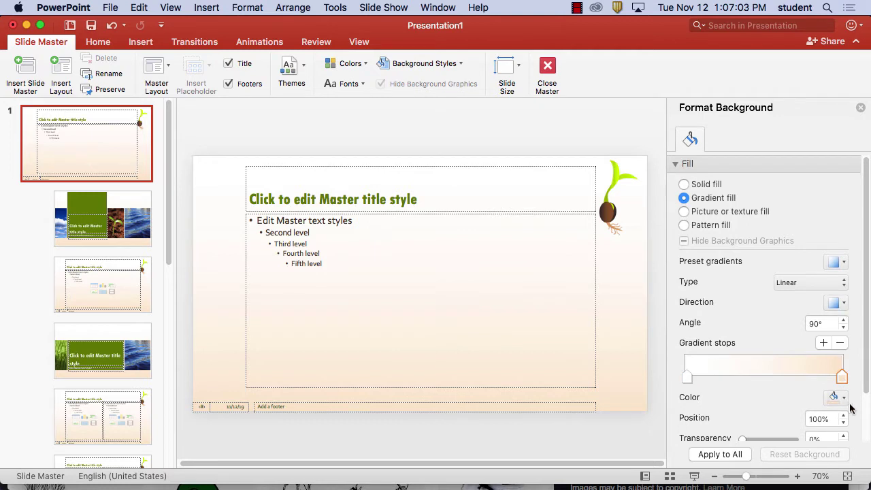
left_click(844, 399)
left_click(834, 287)
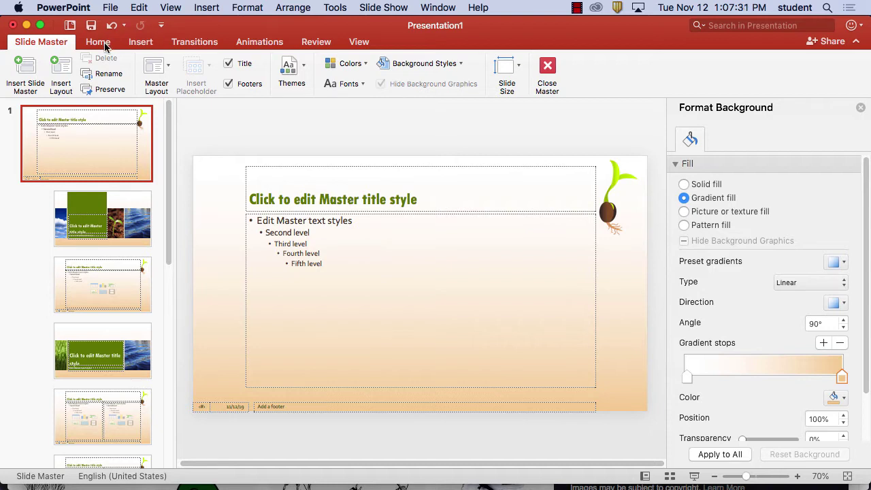
Add a © copyright footer with the author's name, hidden on the title slide, to all slides
left_click(150, 45)
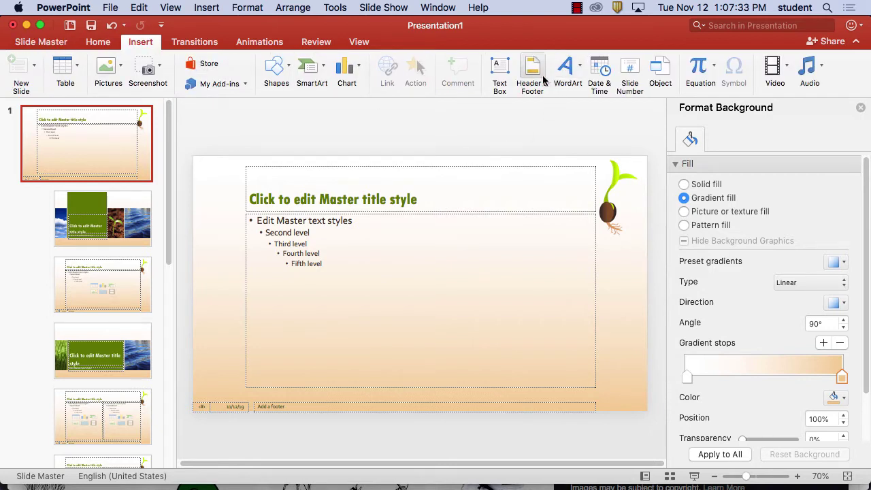
left_click(633, 72)
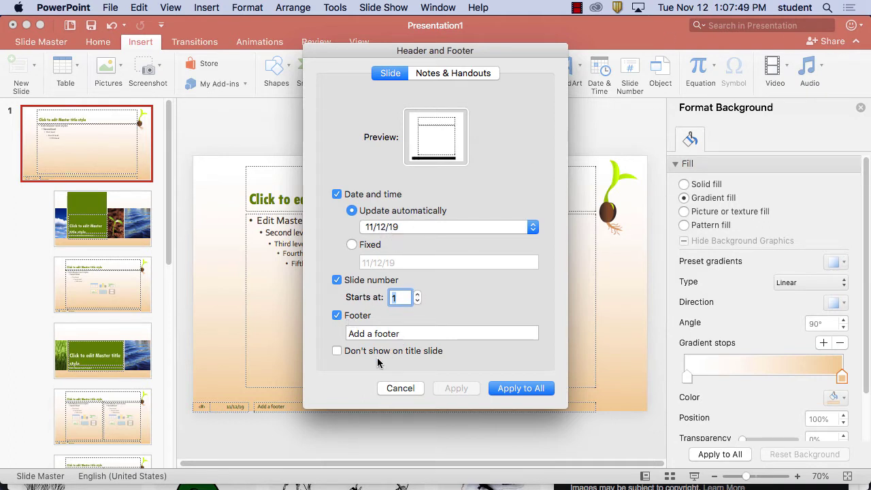
left_click(337, 351)
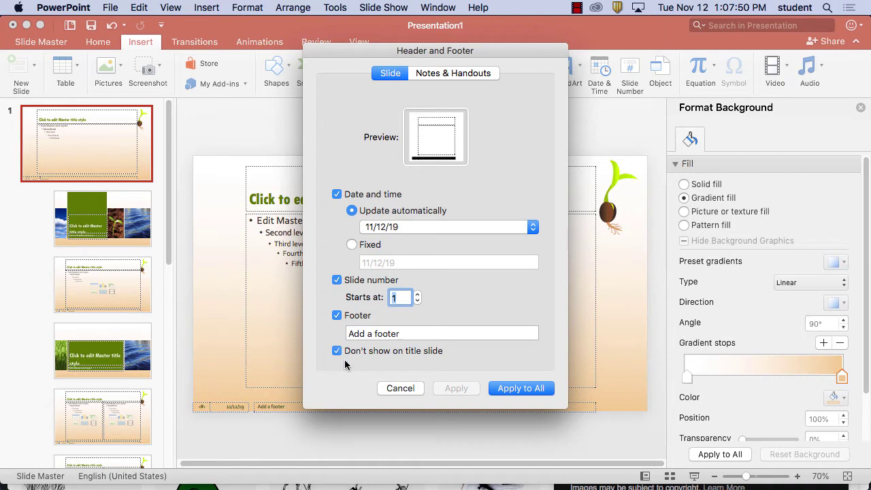
left_click(411, 331)
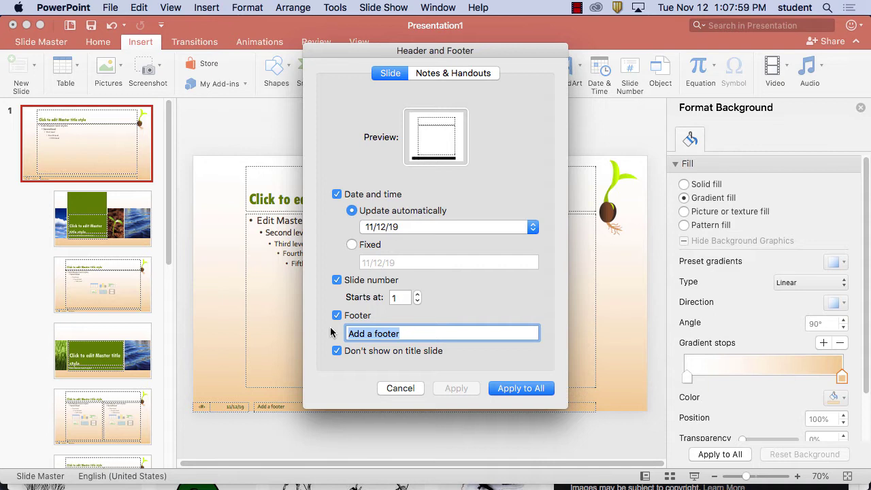
type("©")
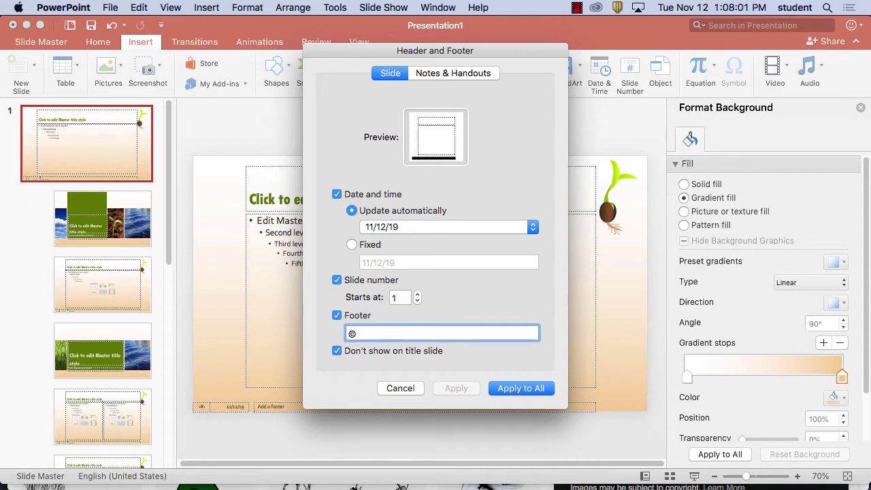
type(" Jeff Rasxco")
key("BackSpace")
key("BackSpace")
key("BackSpace")
type("cov")
left_click_drag(490, 53, 468, 77)
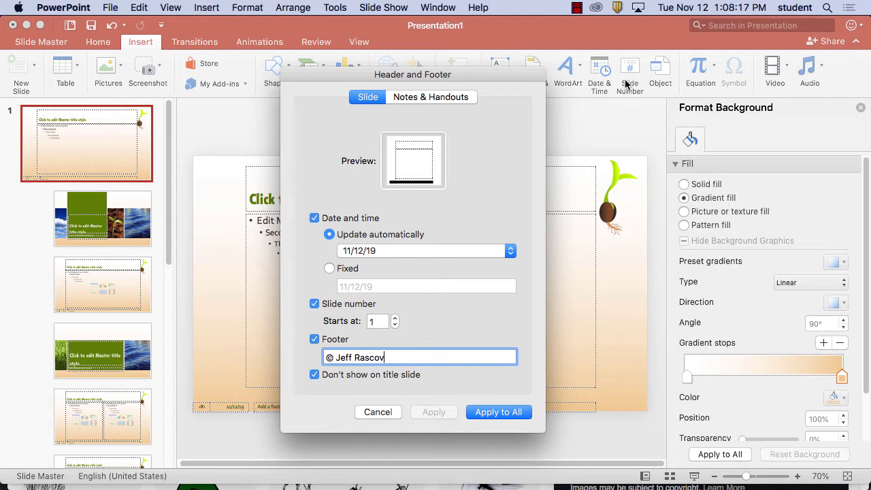
left_click(499, 412)
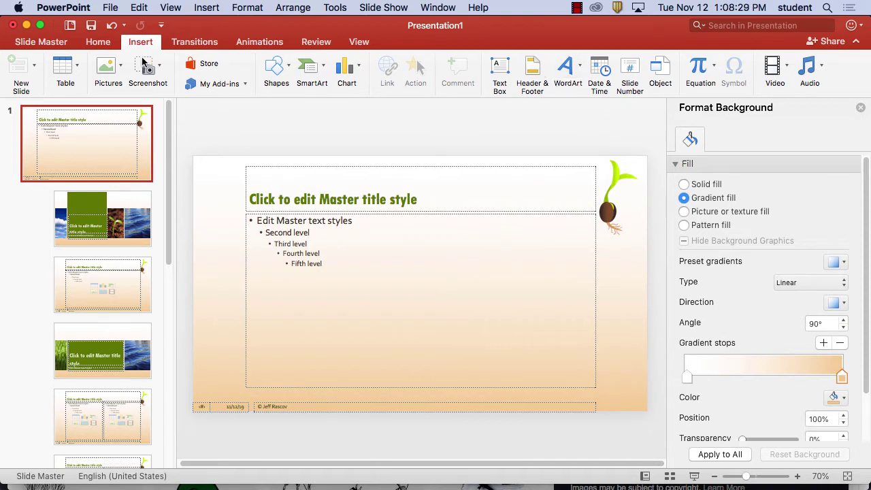
Close Slide Master view and delete template slides 2 through 11
left_click(44, 41)
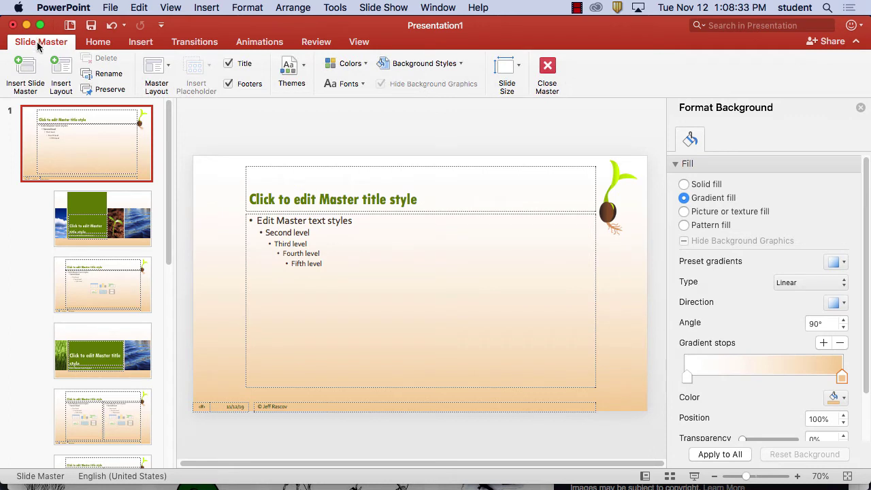
left_click(551, 72)
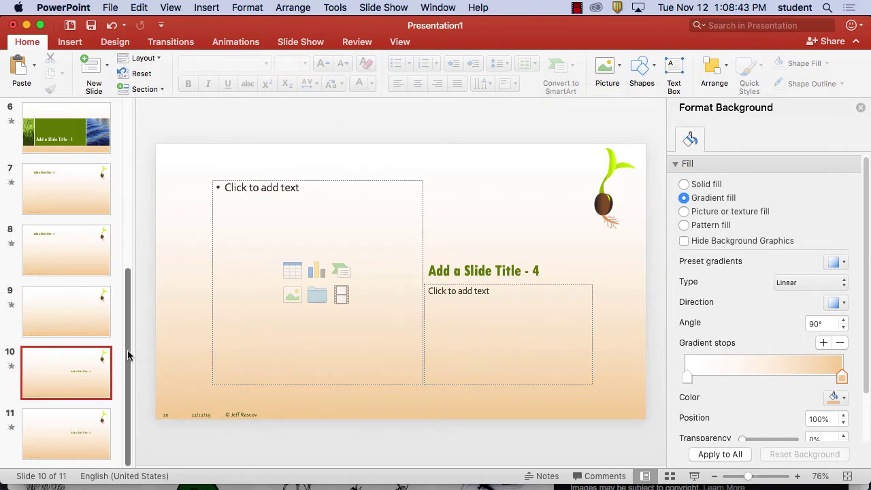
left_click_drag(128, 354, 129, 400)
left_click(87, 183)
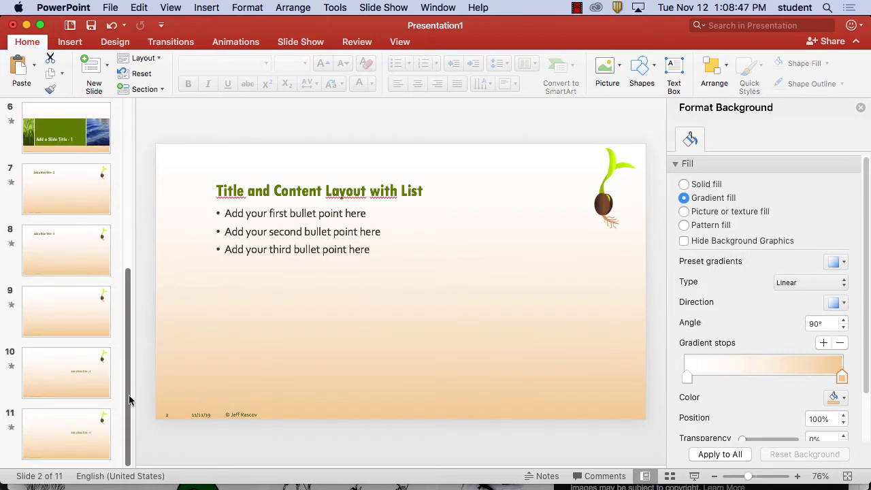
left_click(93, 424, "shift")
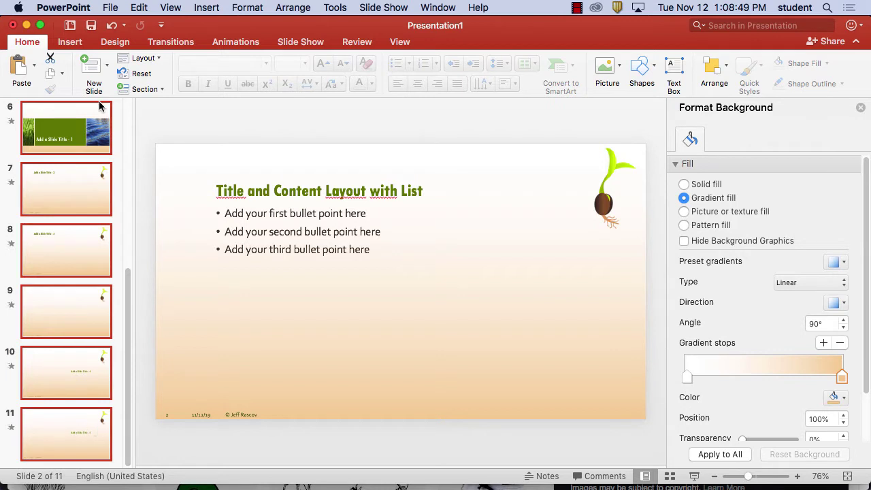
left_click_drag(130, 325, 128, 136)
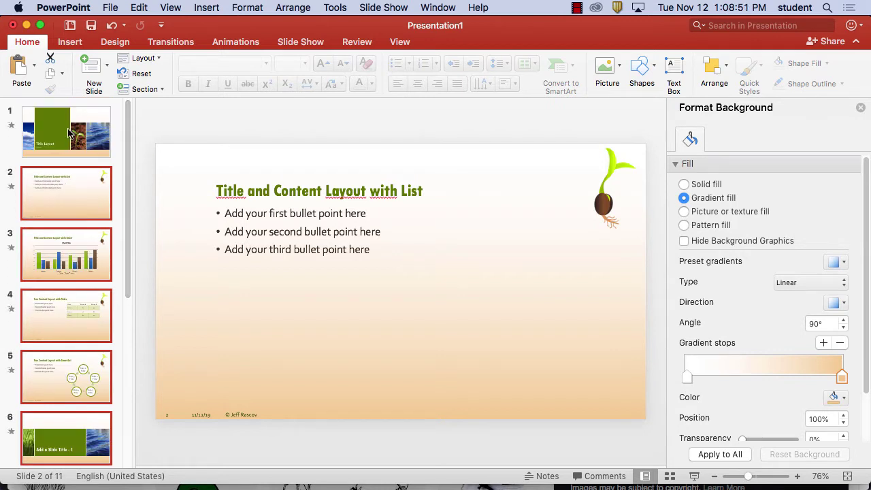
key("Delete")
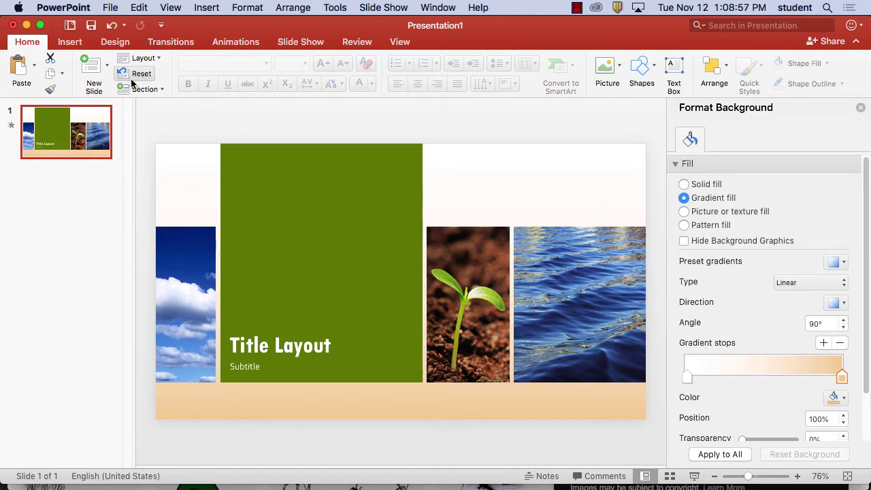
left_click(107, 65)
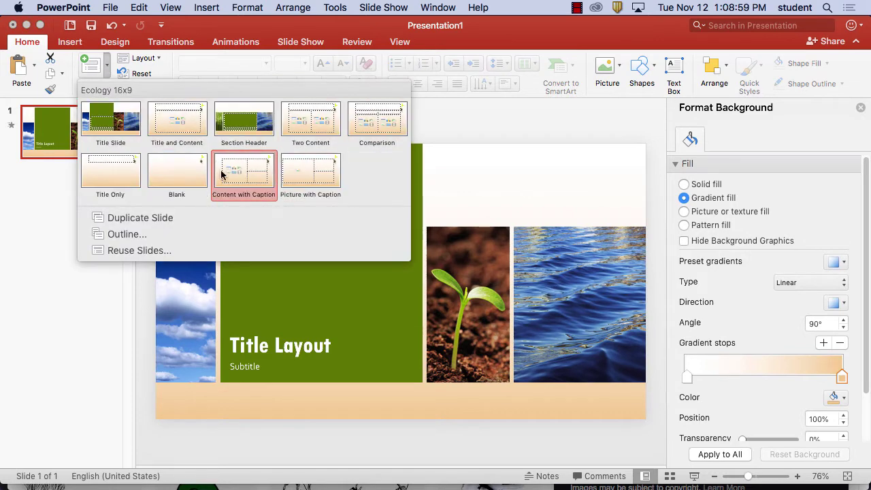
left_click(38, 179)
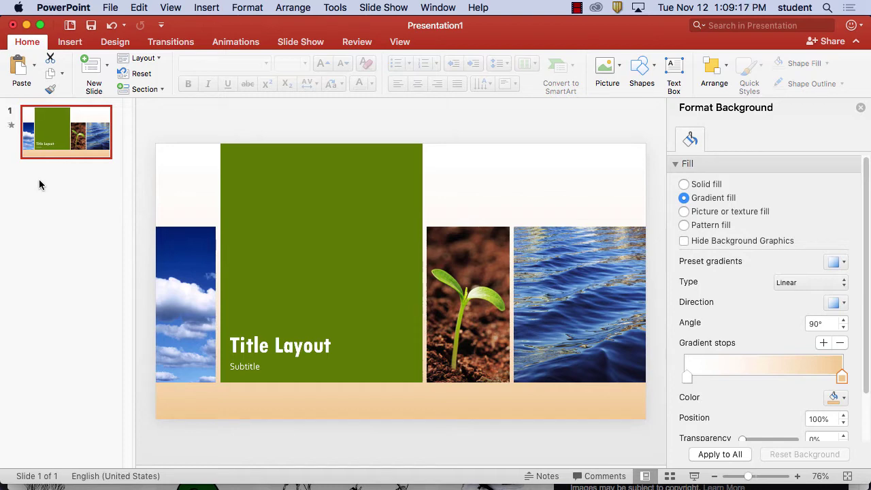
left_click(591, 298)
left_click(75, 180)
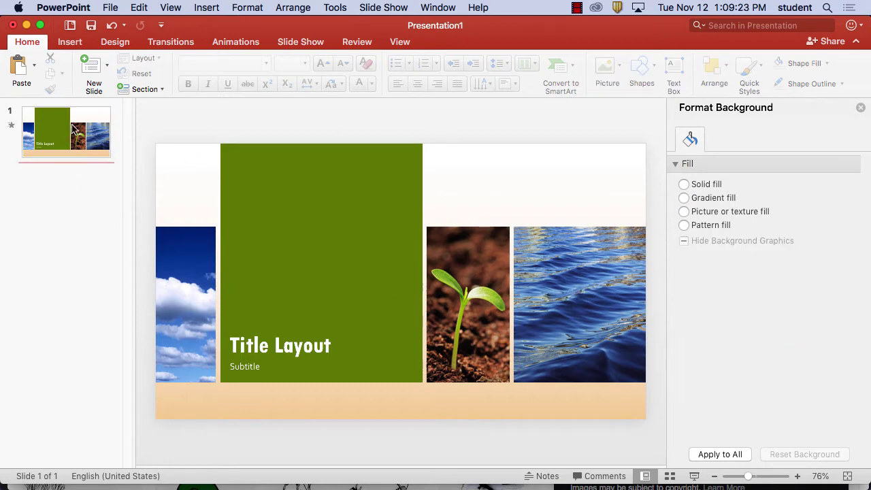
left_click(73, 129)
left_click(554, 286)
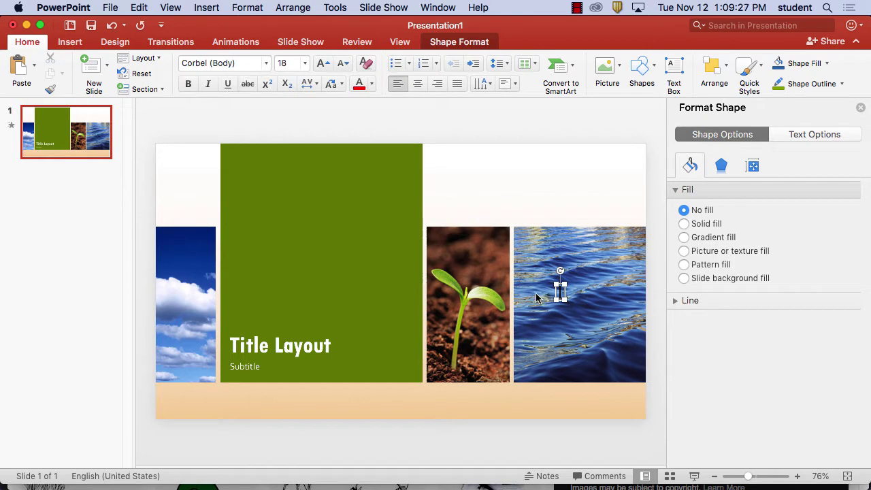
right_click(584, 284)
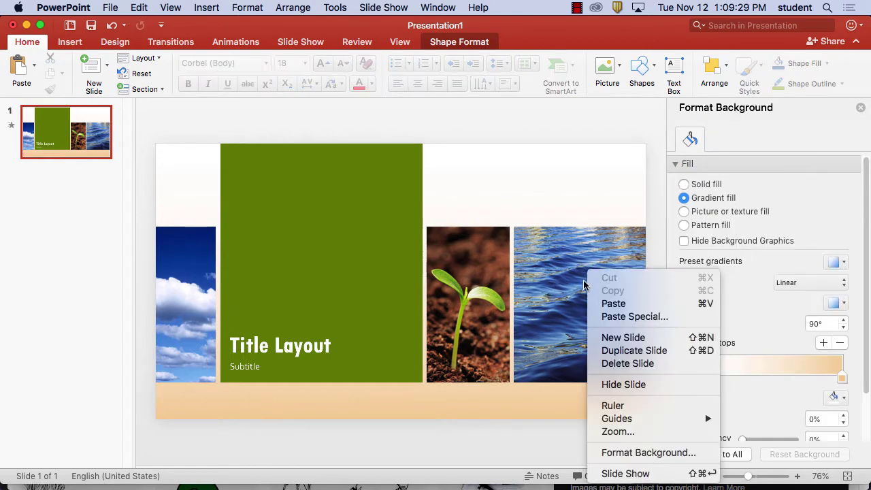
left_click(570, 202)
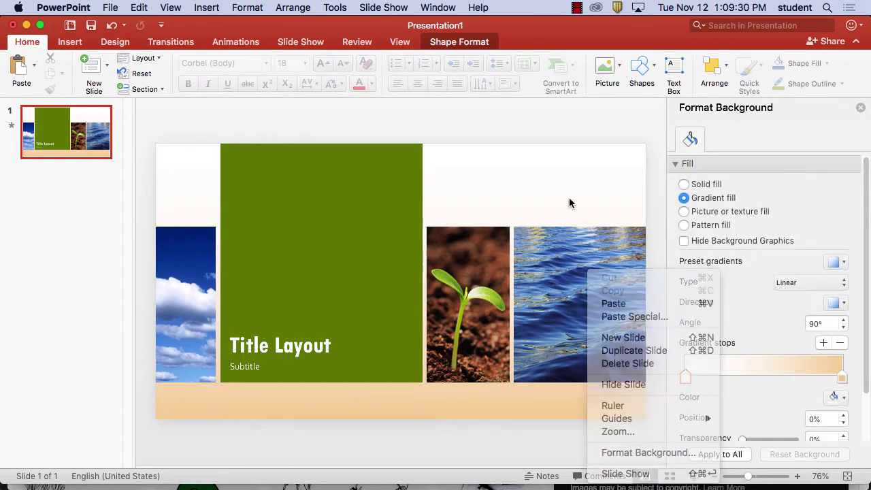
Replace the 'Title Layout' title text with 'Seed Germaniation'
left_click(322, 347)
left_click_drag(334, 345, 229, 338)
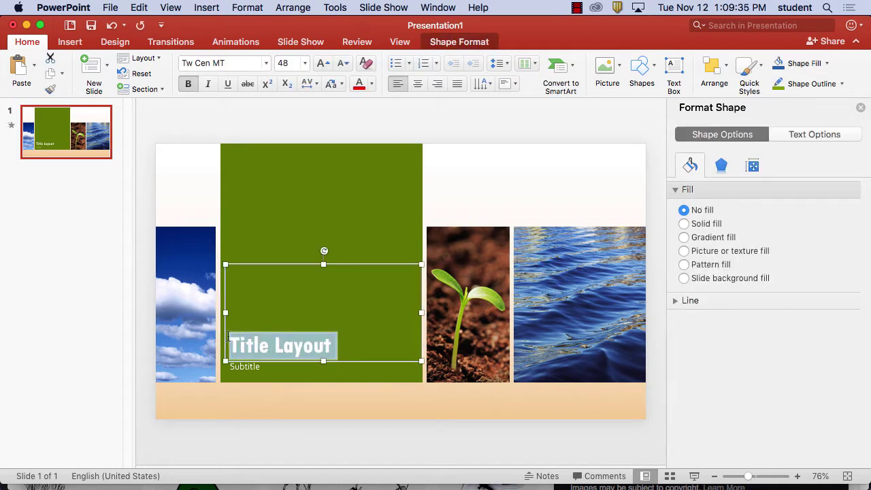
type("S")
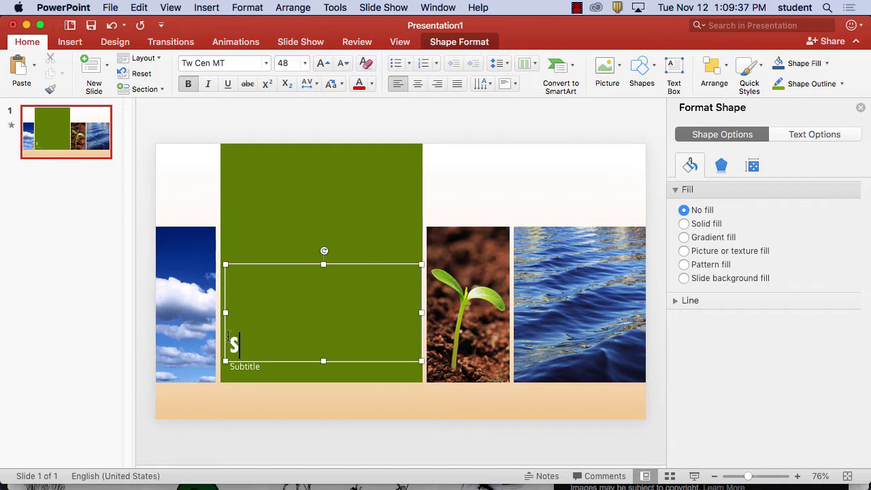
type("eed G")
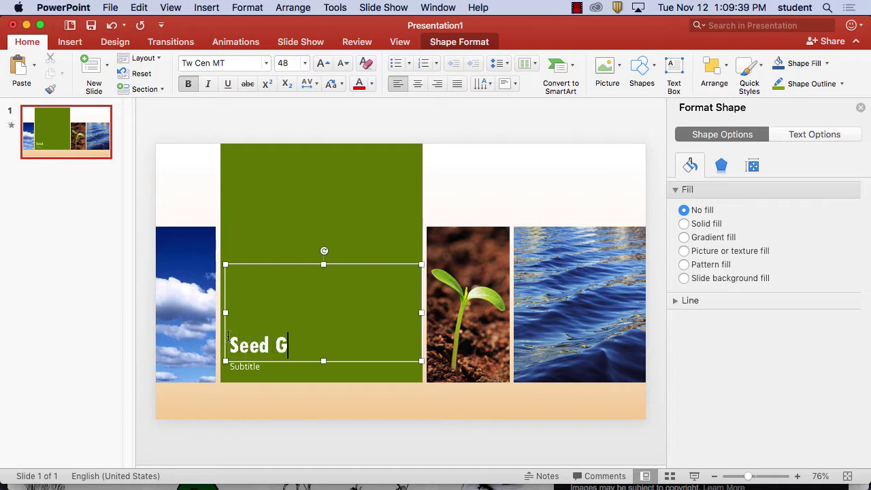
type("ermaniation")
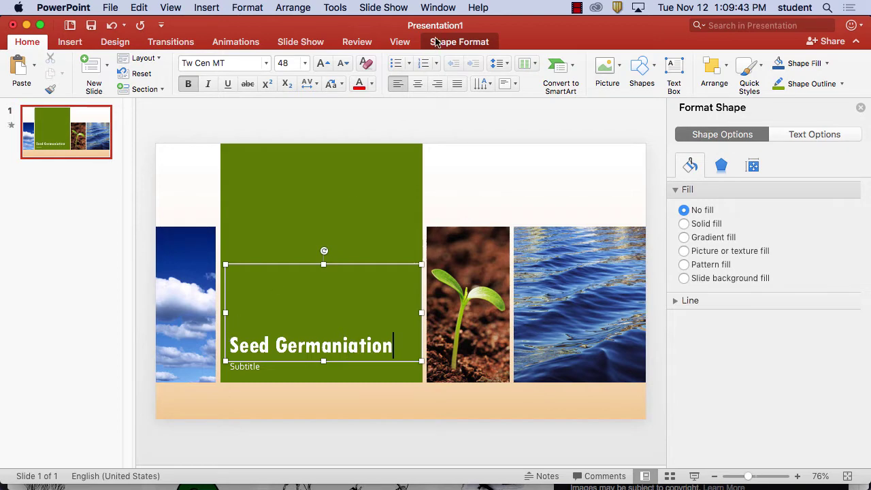
mouse_move(432, 476)
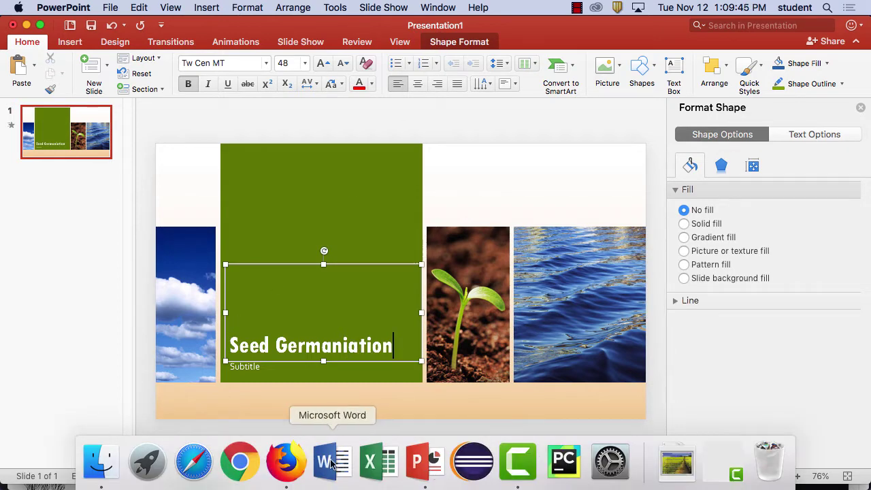
left_click(286, 470)
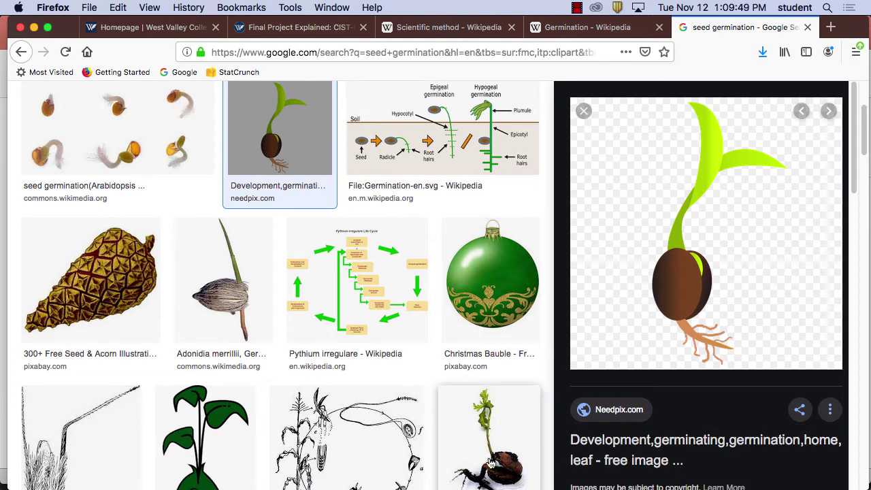
mouse_move(565, 476)
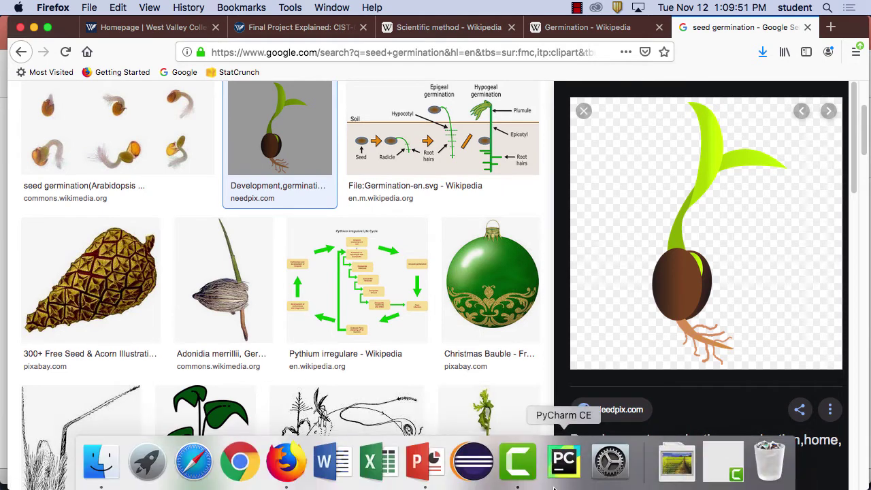
left_click(416, 462)
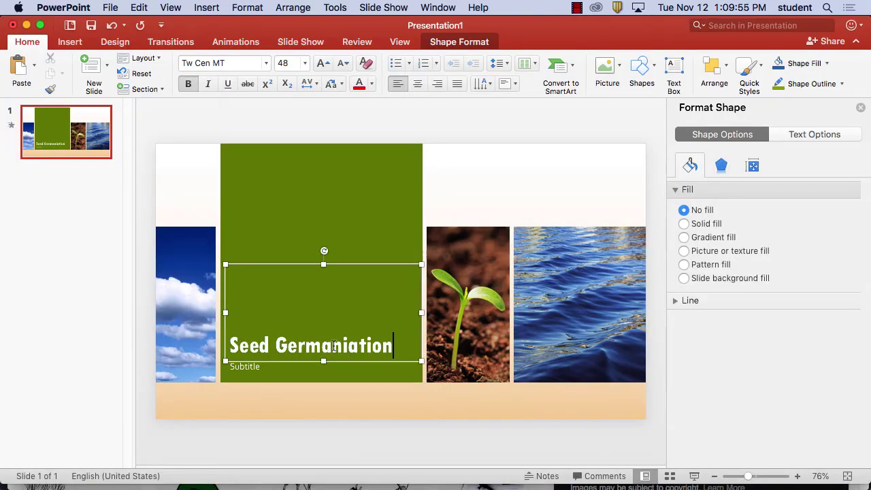
Correct the title's spelling to 'Seed Germination'
left_click(332, 345)
key("BackSpace")
type("i")
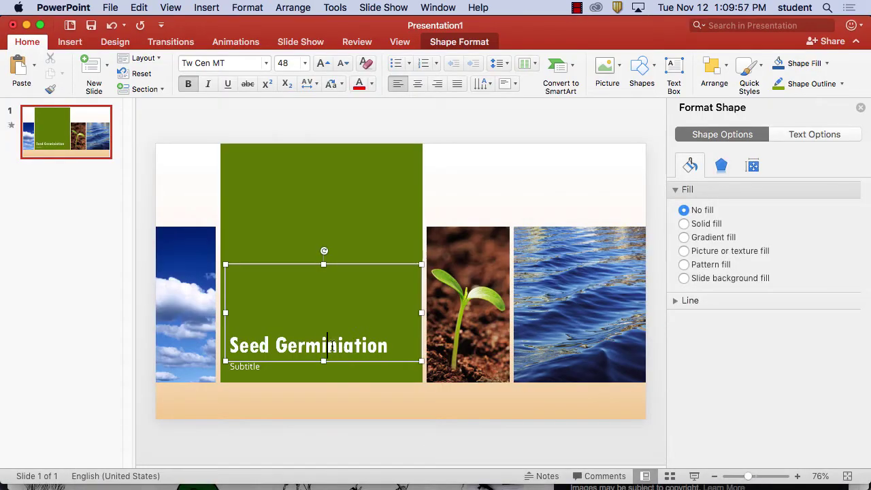
left_click(345, 346)
key("BackSpace")
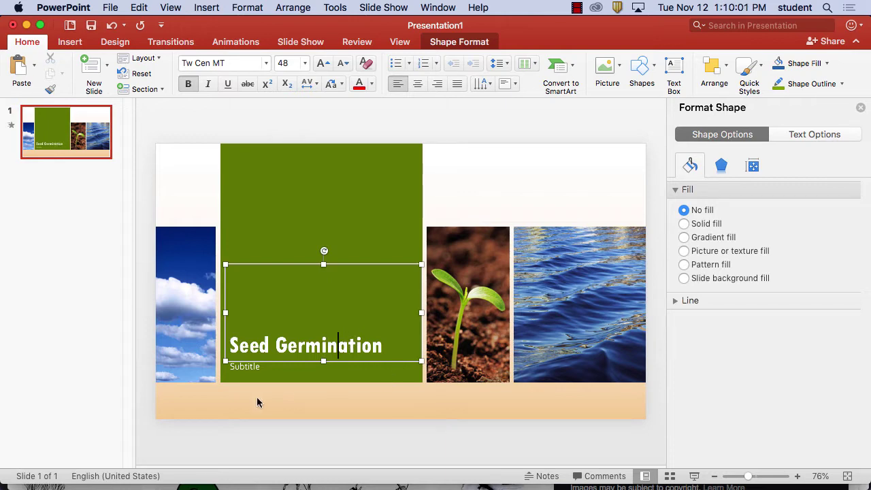
Enter the author's 'By …' byline in the subtitle placeholder
left_click(257, 367)
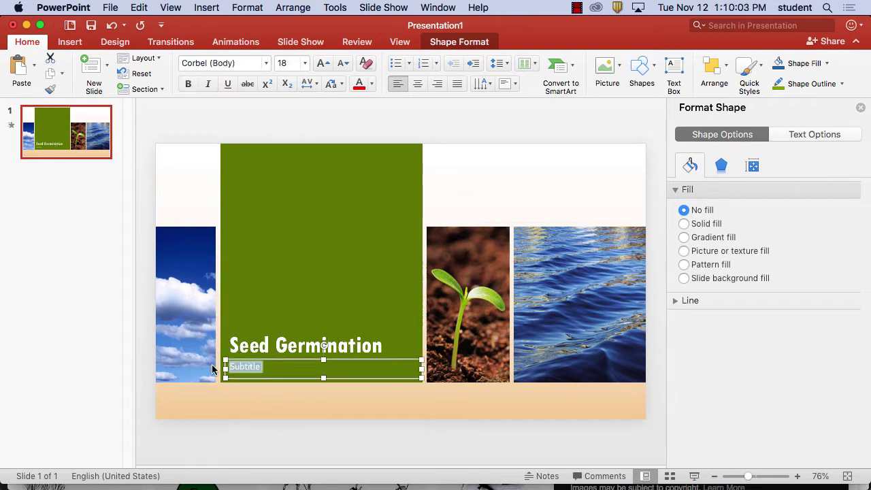
type("By Jef")
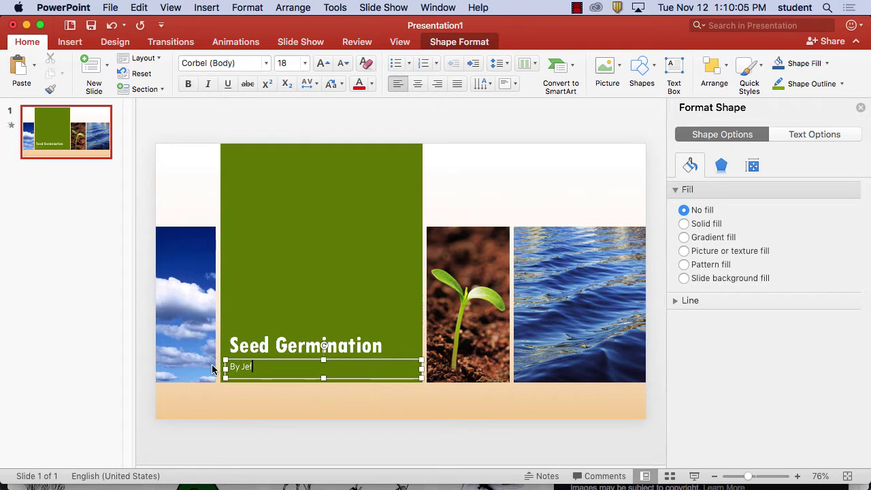
type("f Rascov")
left_click(430, 446)
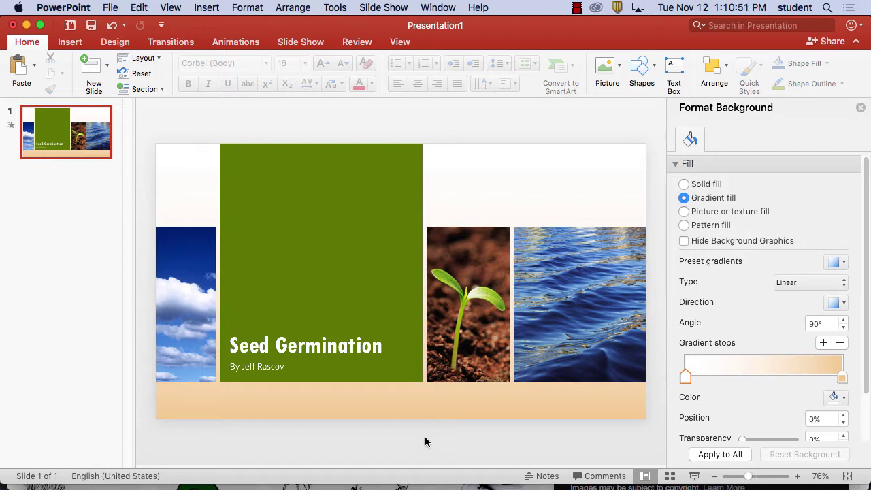
Add a Title and Content slide titled 'Food Comes from Seeds'
left_click(107, 64)
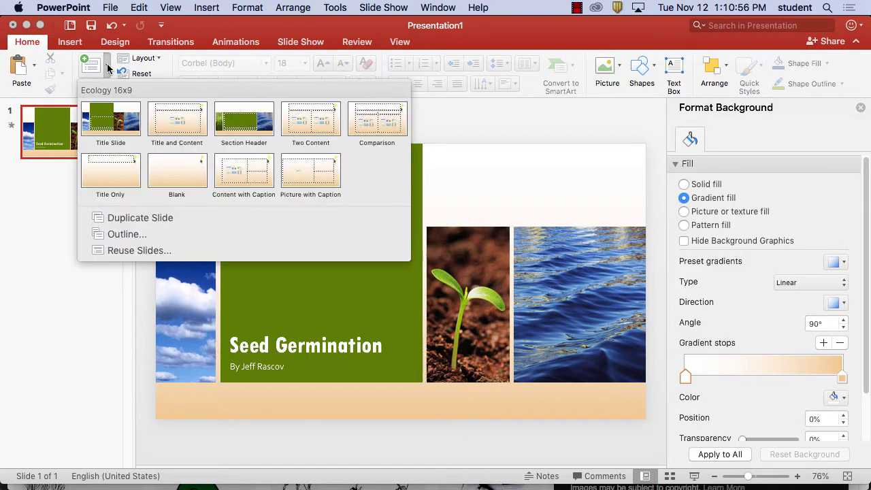
left_click(180, 120)
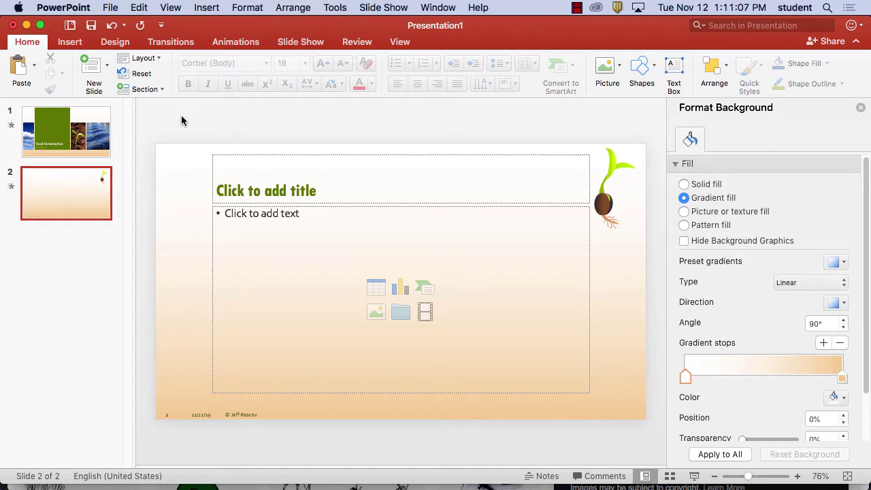
left_click(318, 192)
type("Foo")
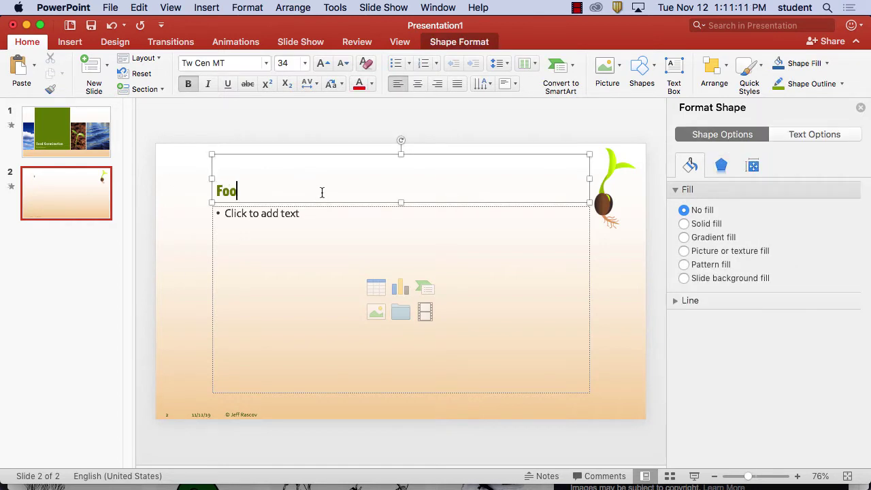
type("d Comes f")
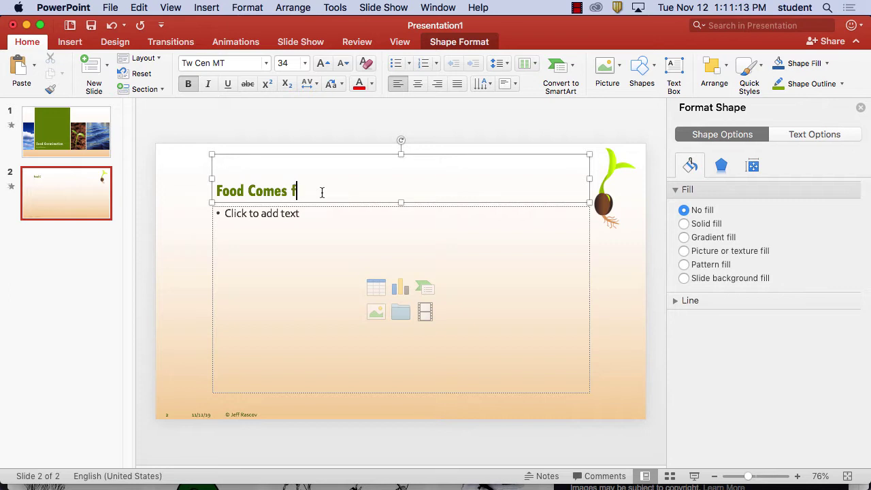
type("rom Seeds")
left_click(55, 251)
left_click(105, 68)
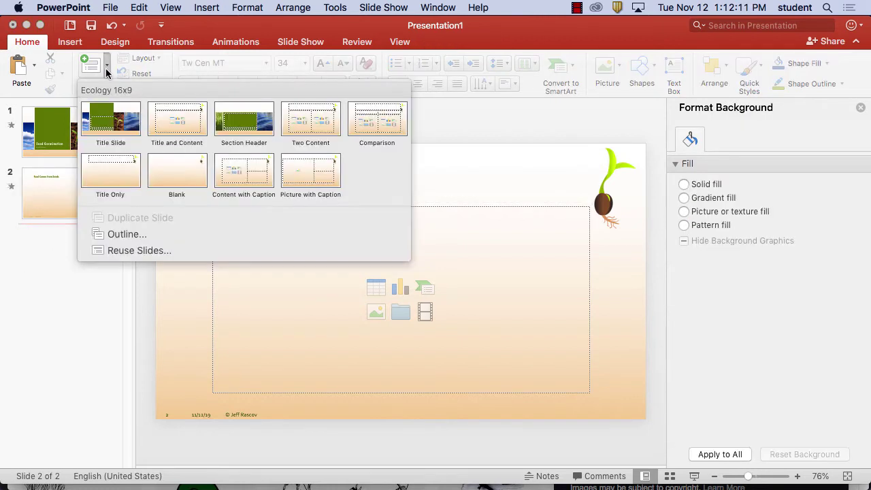
Add a Blank slide as slide 3 after Food Comes from Seeds and bring up the Insert tools
left_click(191, 175)
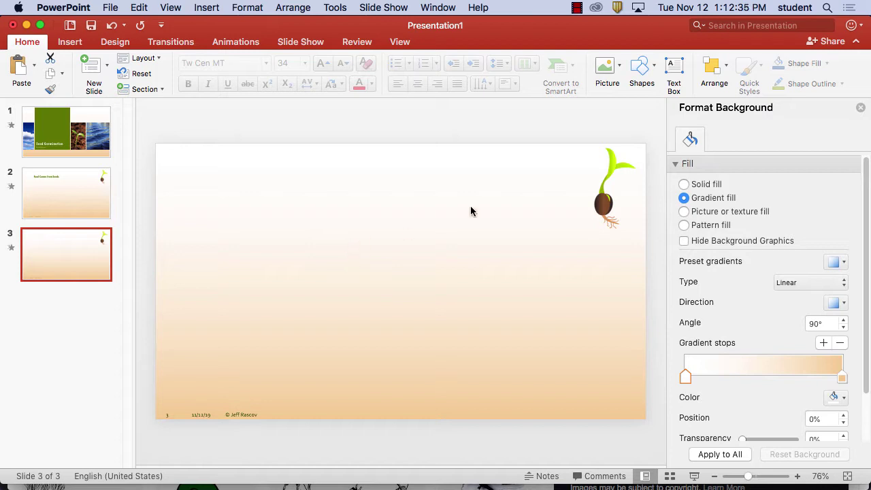
left_click(73, 42)
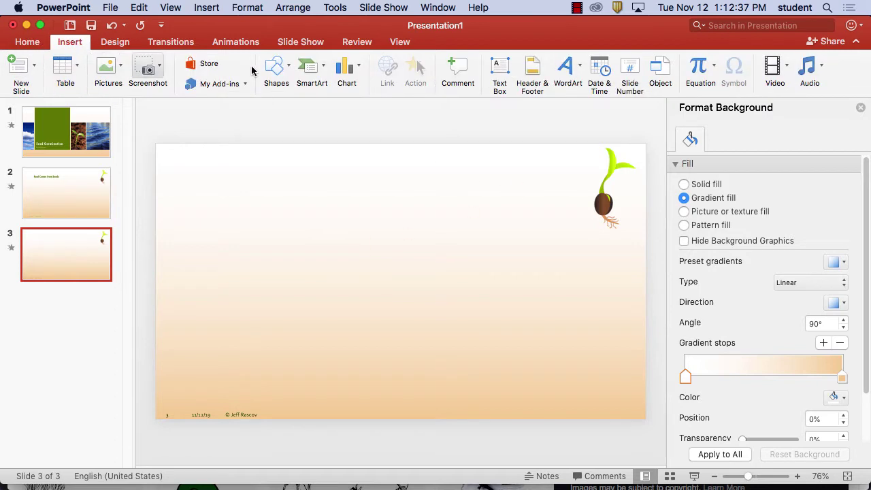
Draw a text box reading 'Works Cited' on slide 3, narrowed to fit and moved left
left_click(503, 68)
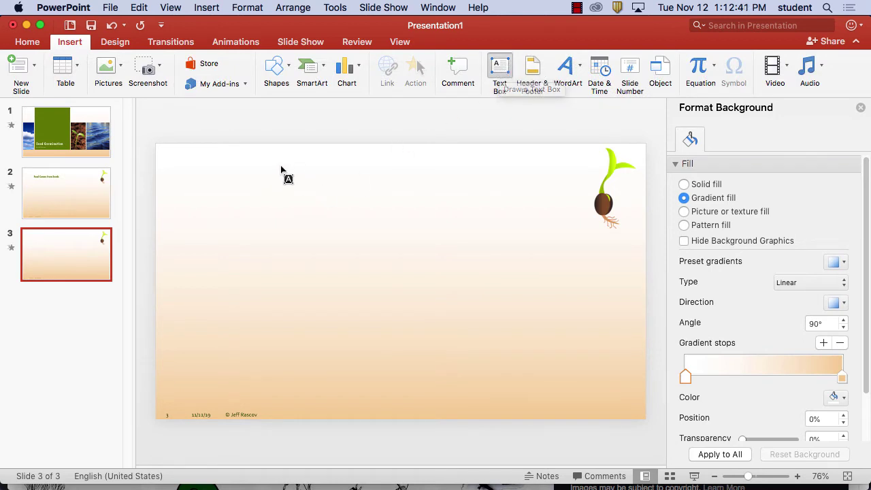
left_click_drag(261, 164, 526, 192)
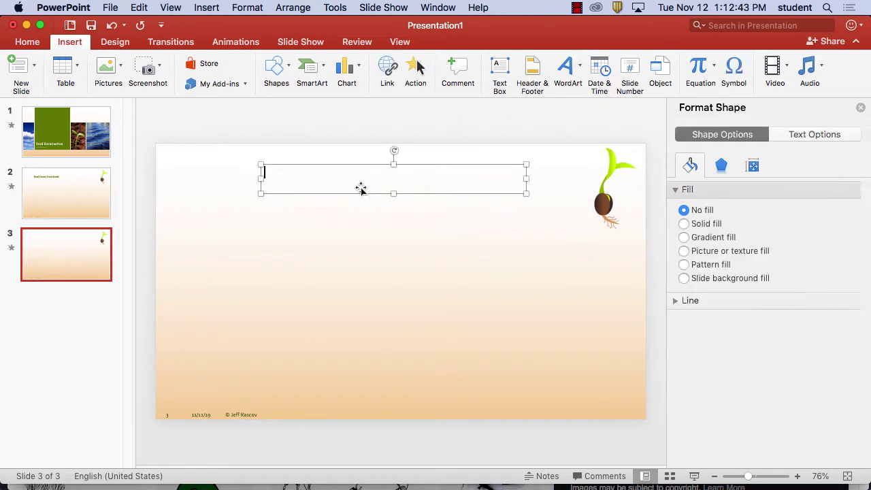
type("Wo")
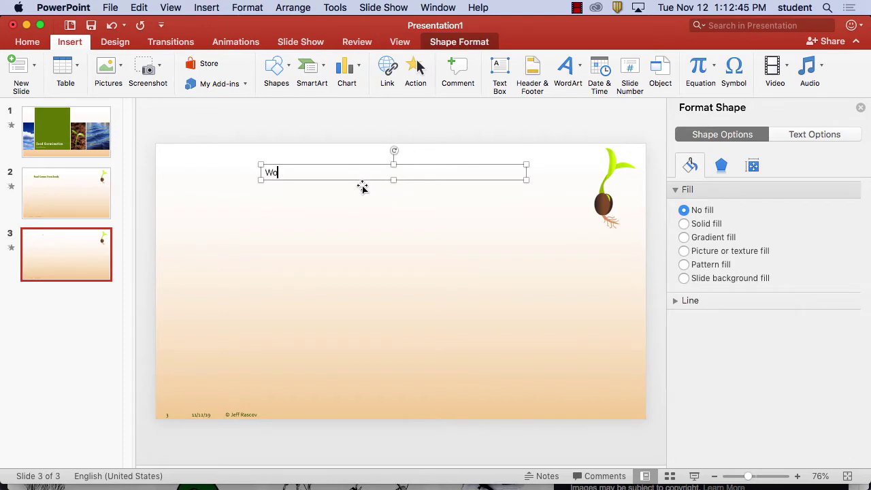
type("rks Cited")
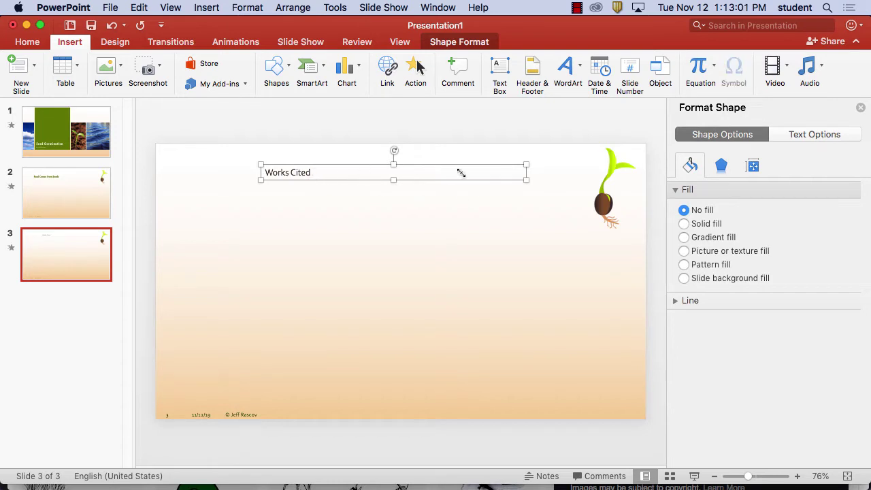
left_click_drag(526, 176, 335, 177)
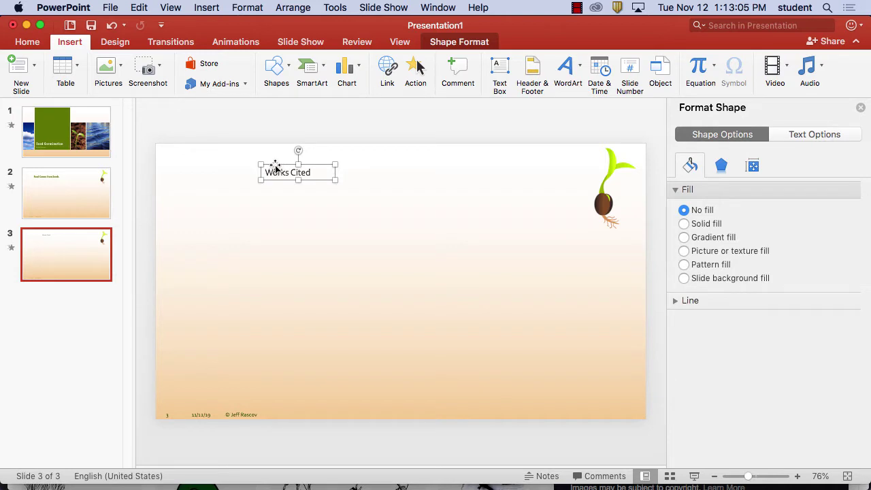
left_click_drag(275, 165, 206, 168)
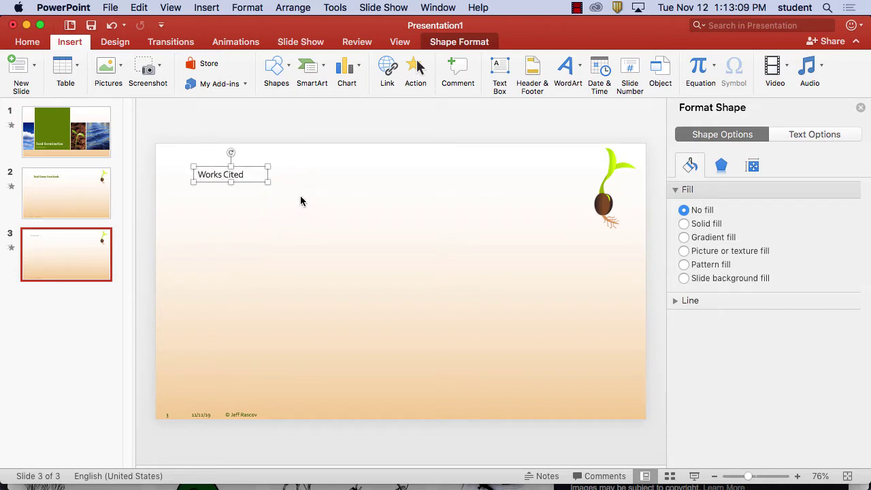
left_click(301, 201)
left_click(218, 174)
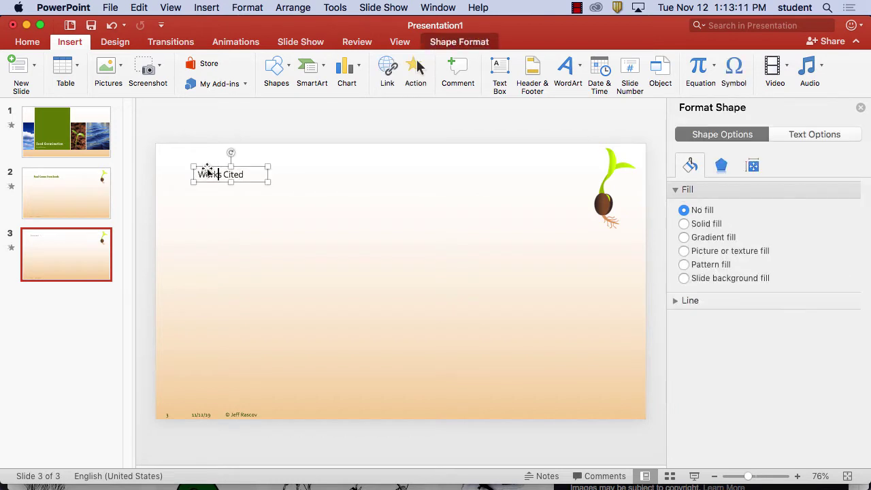
Place a second Works Cited box below the first and enlarge it to hold the sources
left_click_drag(208, 170, 210, 201)
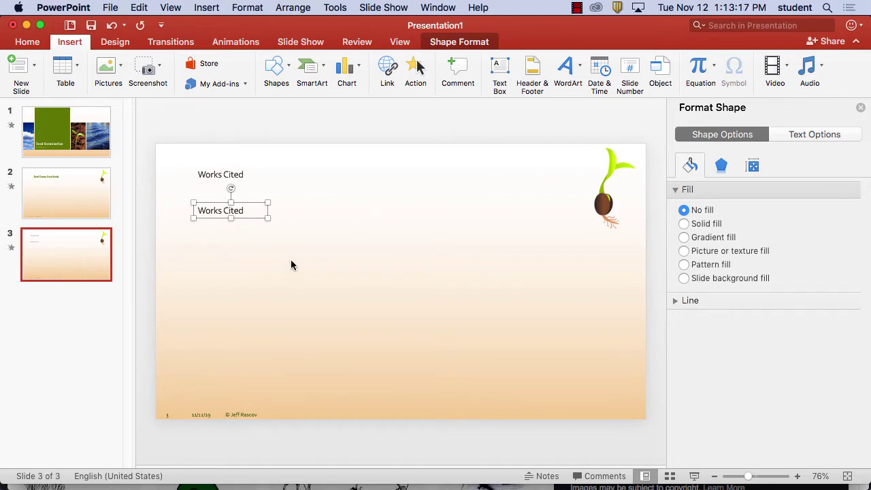
left_click_drag(267, 218, 595, 397)
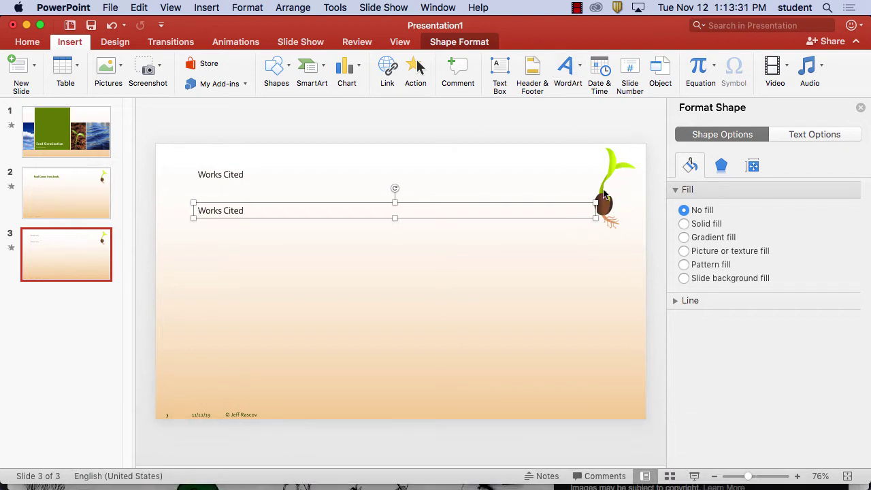
mouse_move(592, 488)
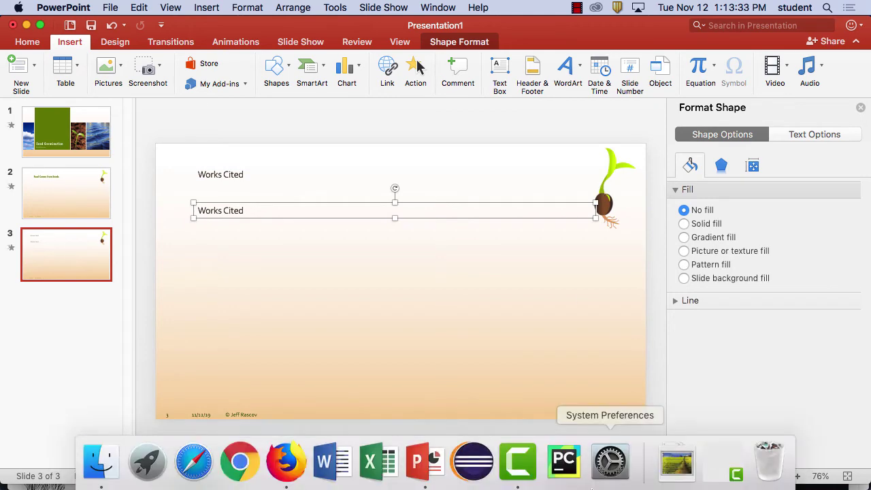
Copy the Needpix.com link for the sprouting-seed clip art in Firefox, then return to PowerPoint
left_click(285, 465)
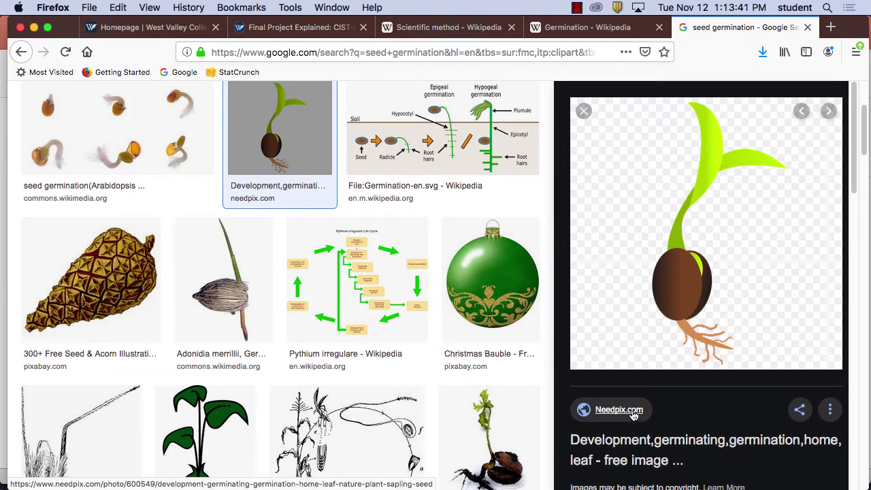
scroll(705, 441, "down", 1)
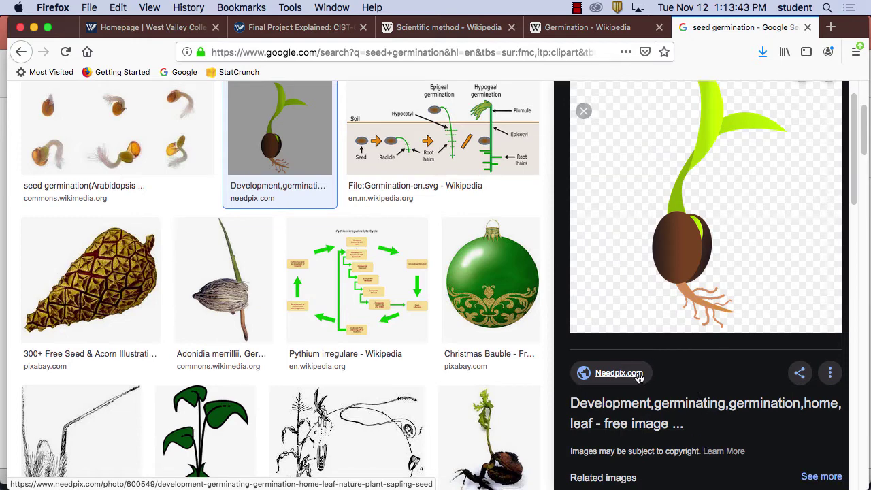
right_click(639, 377)
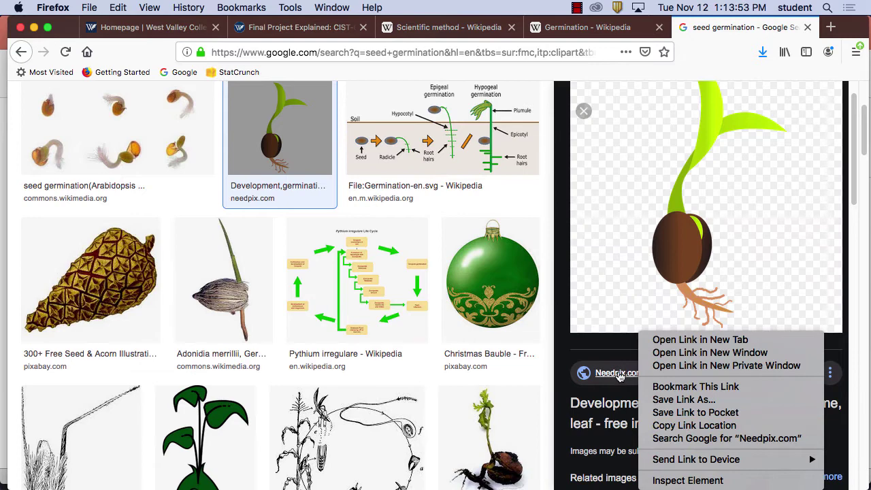
left_click(716, 428)
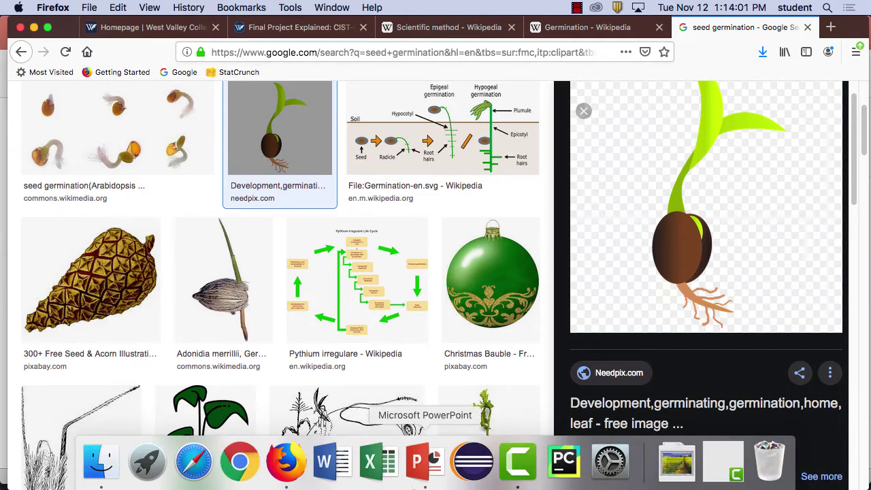
left_click(415, 484)
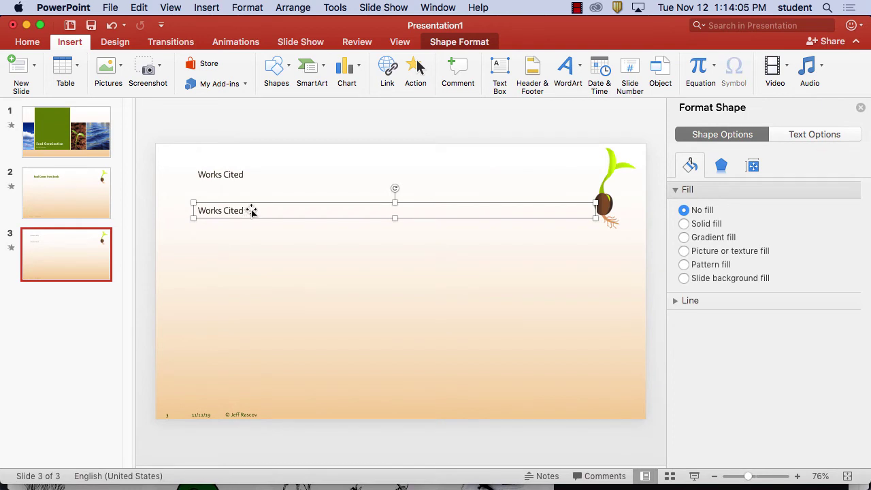
Replace 'Works Cited' in the lower text box with the pasted Google image link
left_click(251, 211)
key("BackSpace")
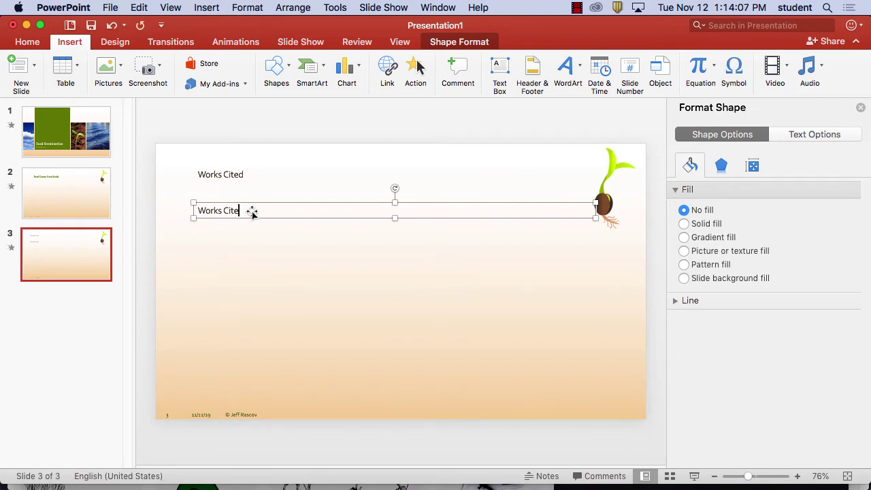
key("BackSpace")
key("BackSpace")
key("BackSpace")
key("BackSpace")
key("BackSpace")
key("BackSpace")
key("BackSpace")
key("BackSpace")
key("BackSpace")
key("BackSpace")
key("super+v")
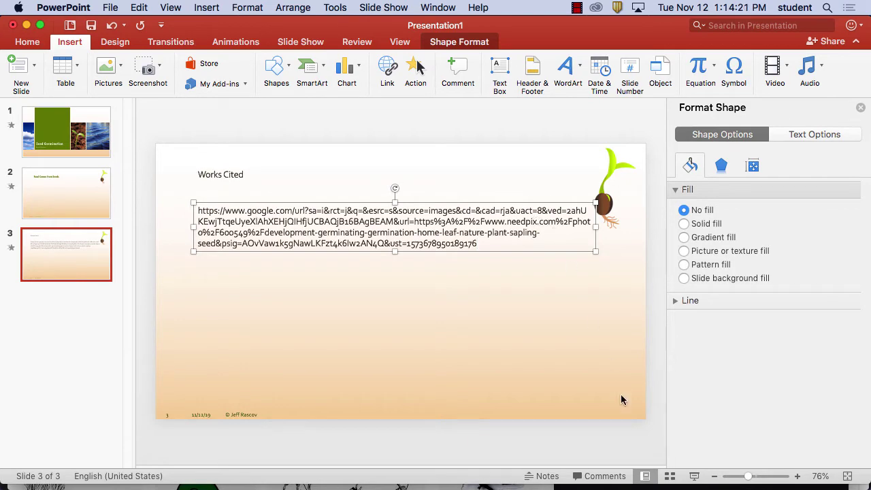
mouse_move(728, 480)
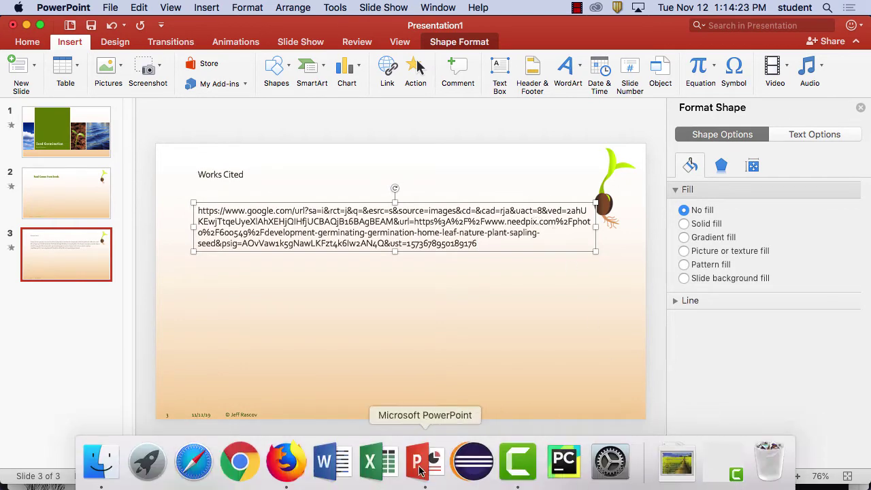
Open the Needpix.com photo page in a new tab and copy its address
left_click(286, 462)
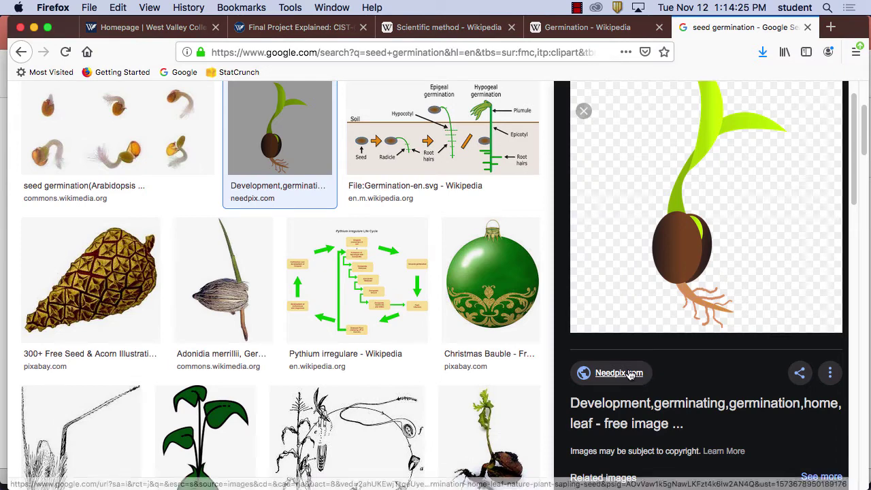
left_click(627, 375)
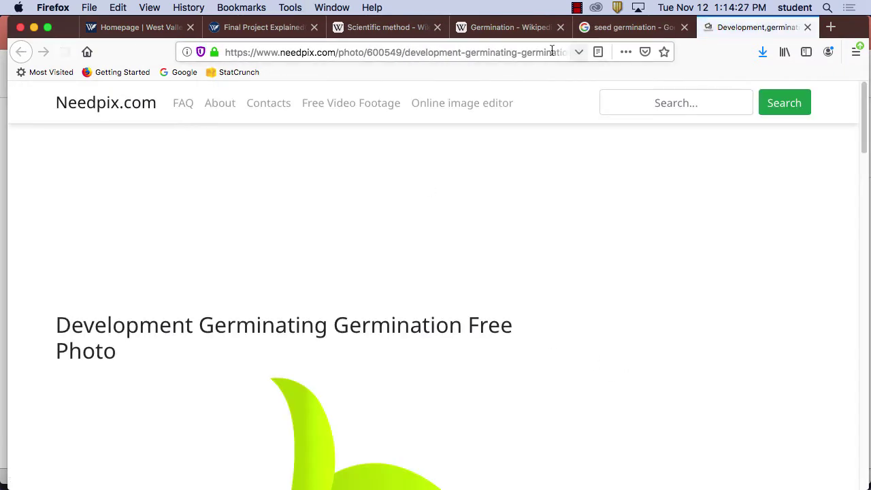
left_click(522, 54)
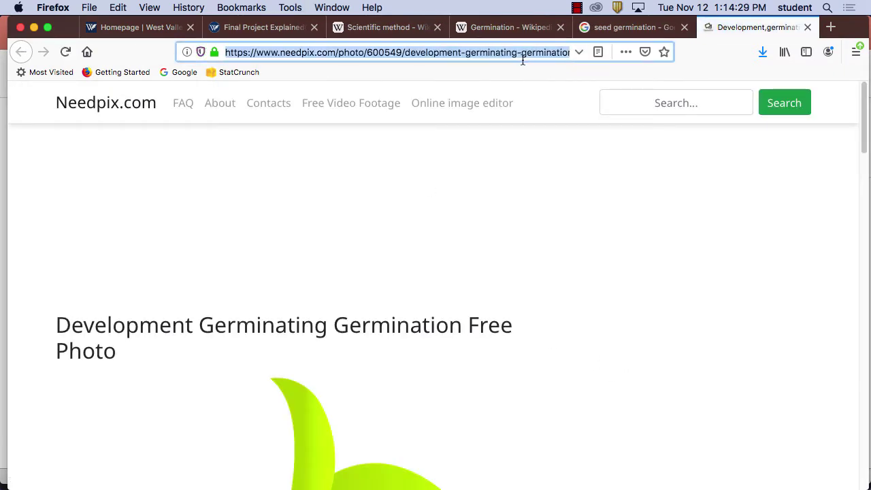
key("super+c")
key("super+c")
scroll(541, 197, "down", 5)
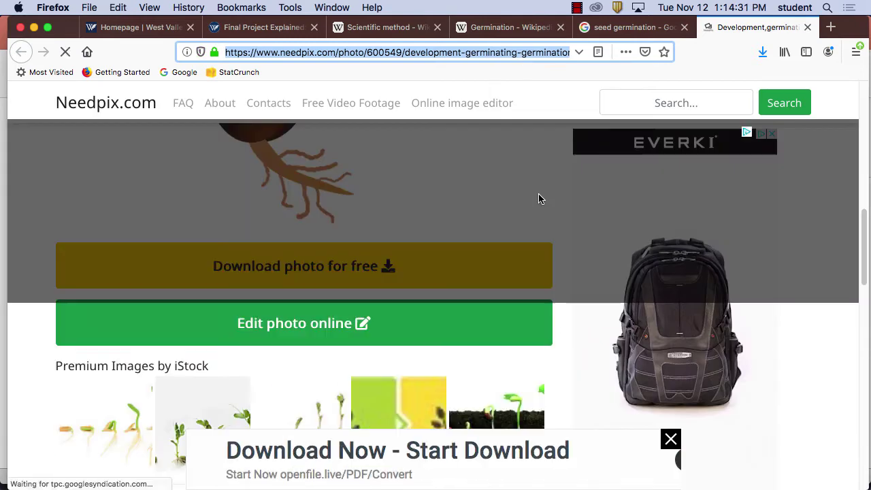
scroll(492, 306, "up", 5)
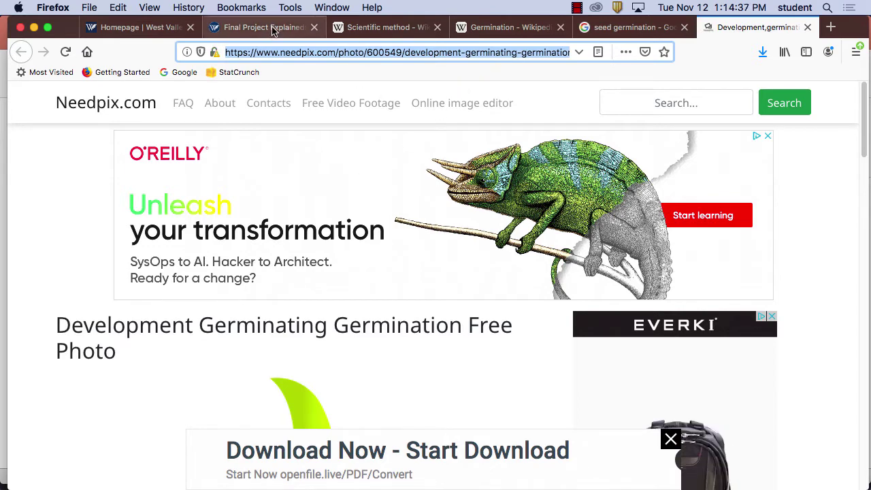
Paste the Needpix address over the long Google URL in slide 3's source box
mouse_move(327, 475)
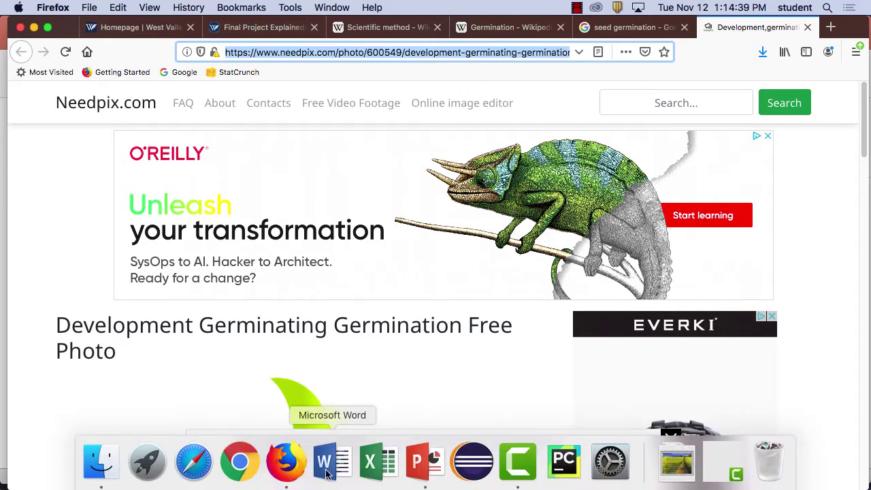
left_click(416, 462)
left_click_drag(485, 243, 182, 209)
key("super+v")
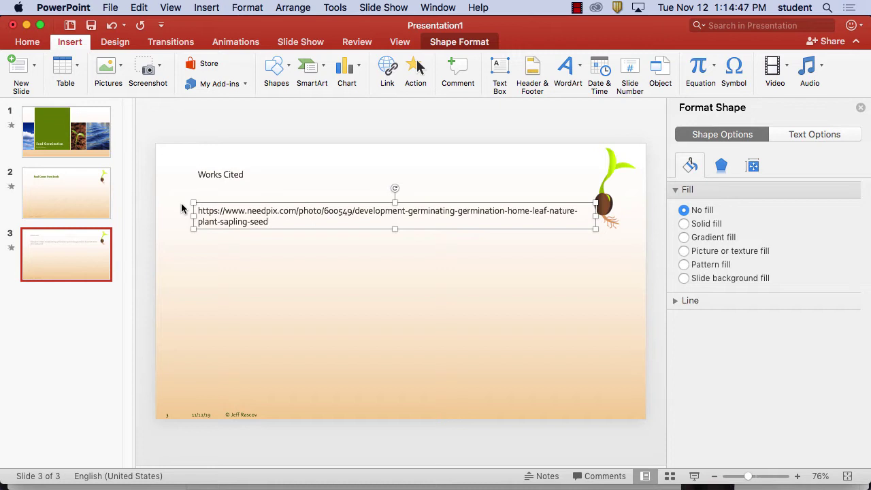
Turn the Needpix URL into a blue hyperlink with an empty line below, then return to Firefox
key("Return")
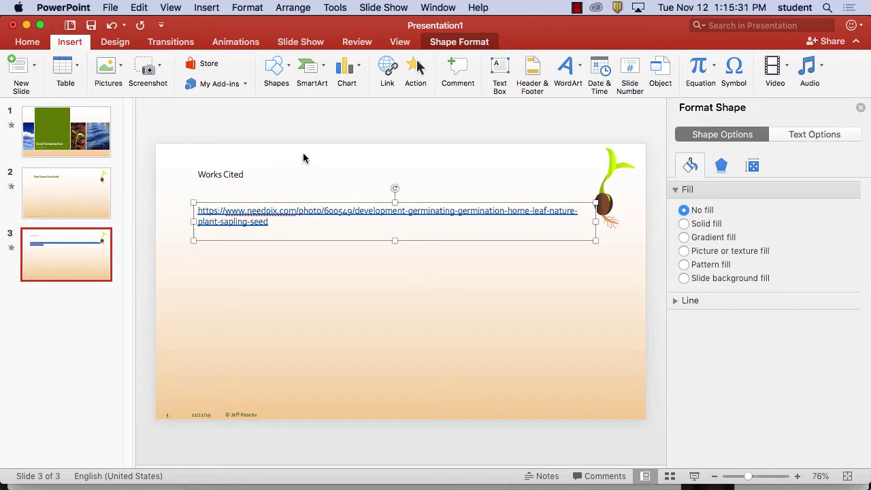
mouse_move(565, 469)
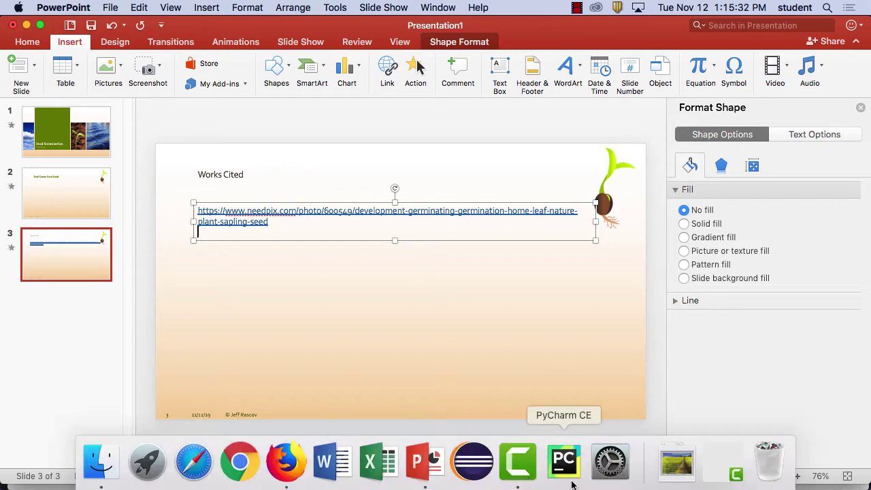
left_click(289, 472)
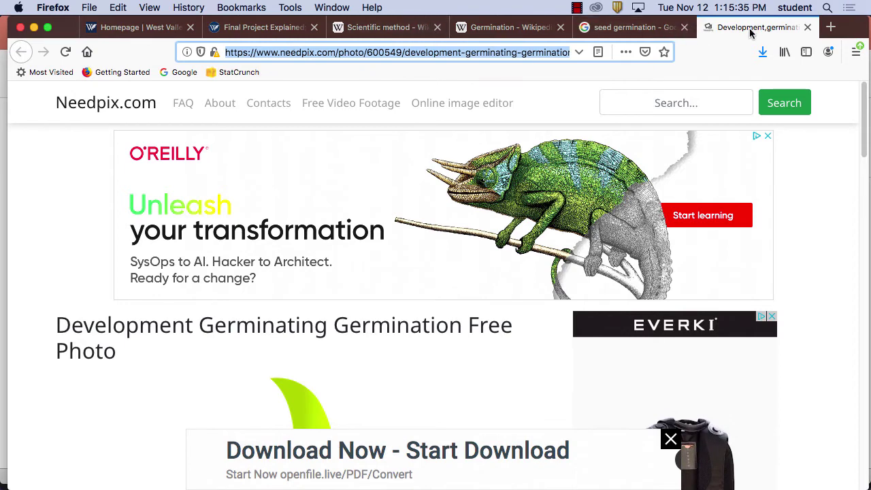
Close the Needpix tab and search Google Images for 'best food' showing all image types
left_click(807, 27)
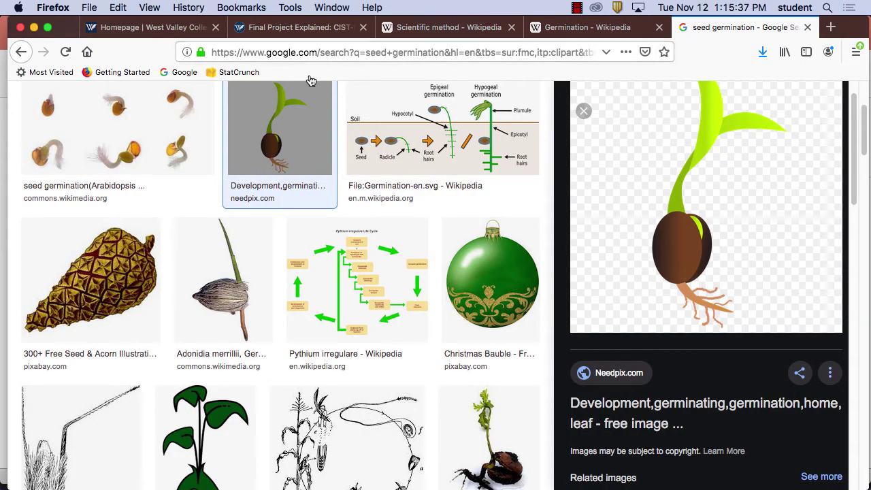
scroll(310, 80, "up", 5)
left_click_drag(206, 110, 98, 110)
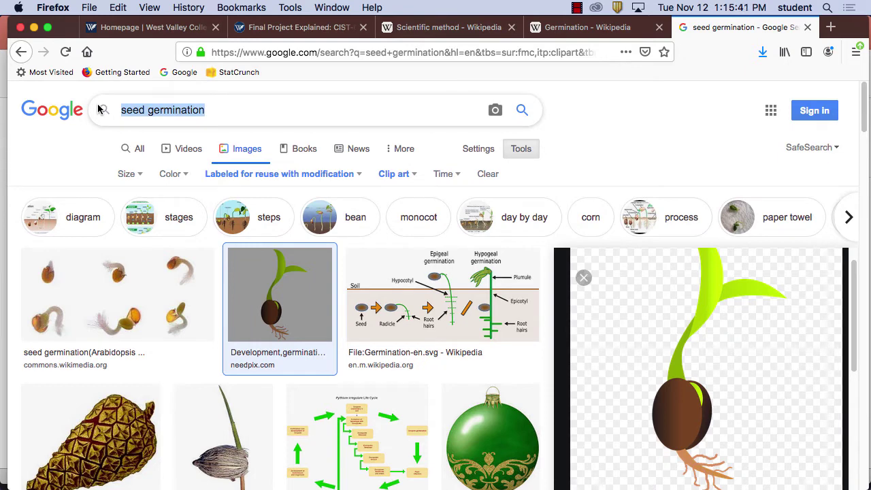
type("best food")
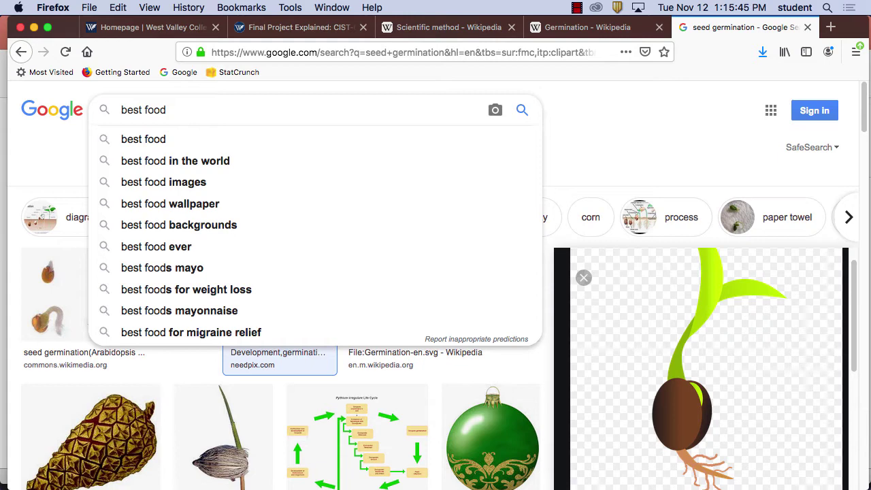
key("Return")
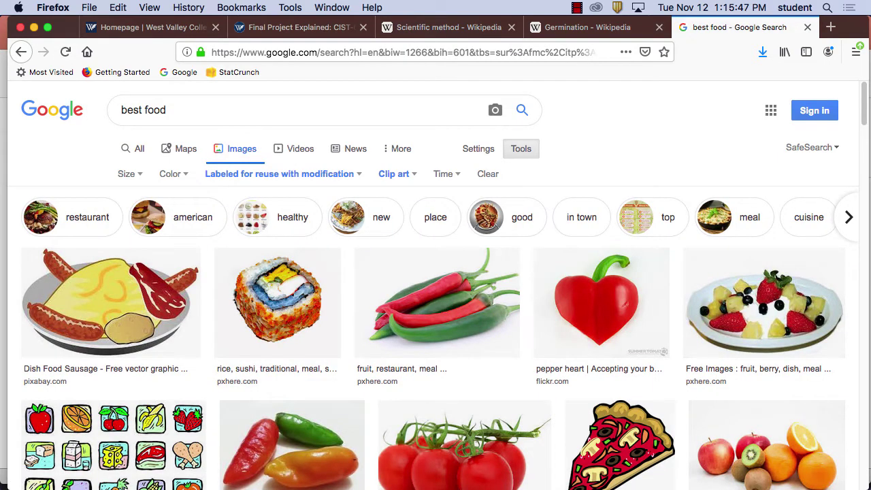
left_click(415, 176)
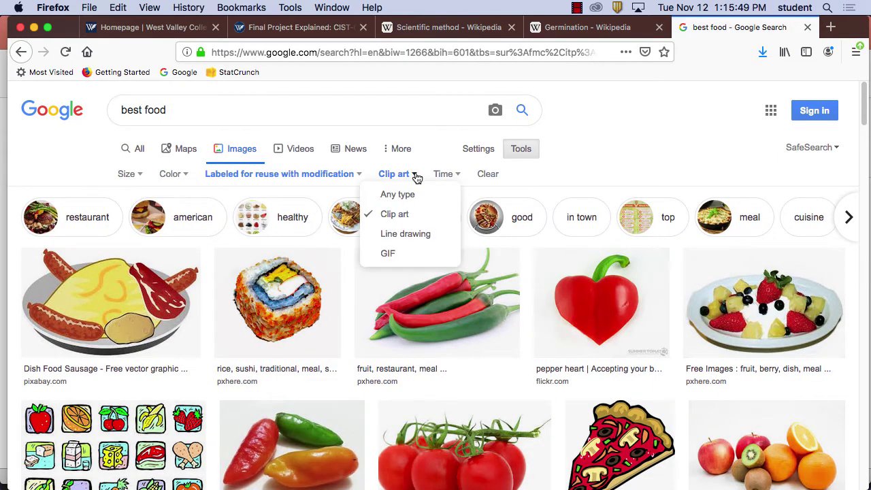
left_click(411, 196)
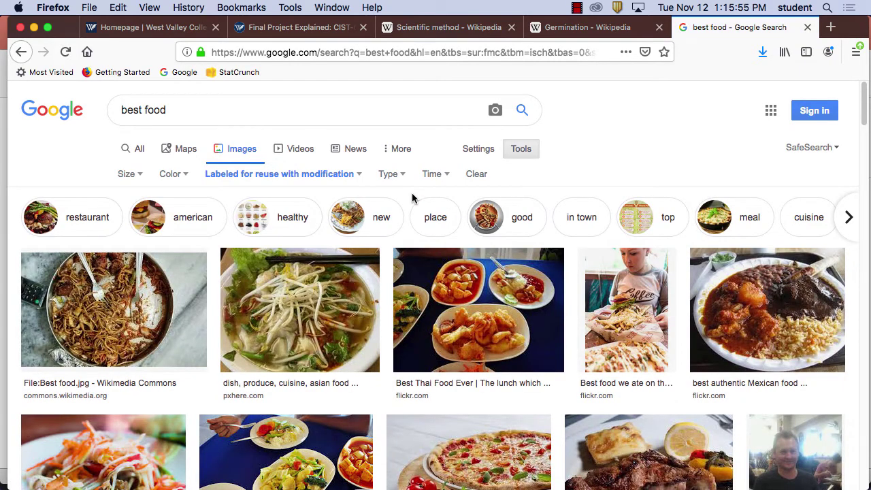
Browse the best food results and preview the maxpixel.net donut dessert photo
scroll(570, 366, "down", 5)
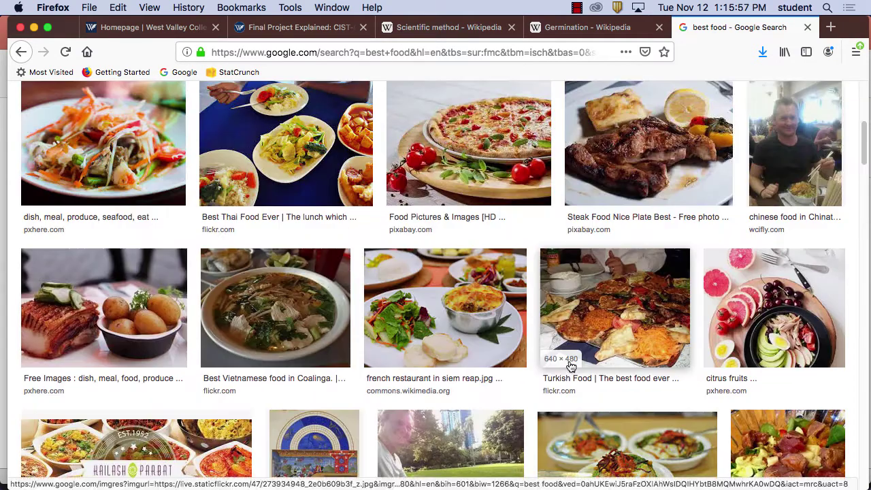
scroll(570, 366, "down", 5)
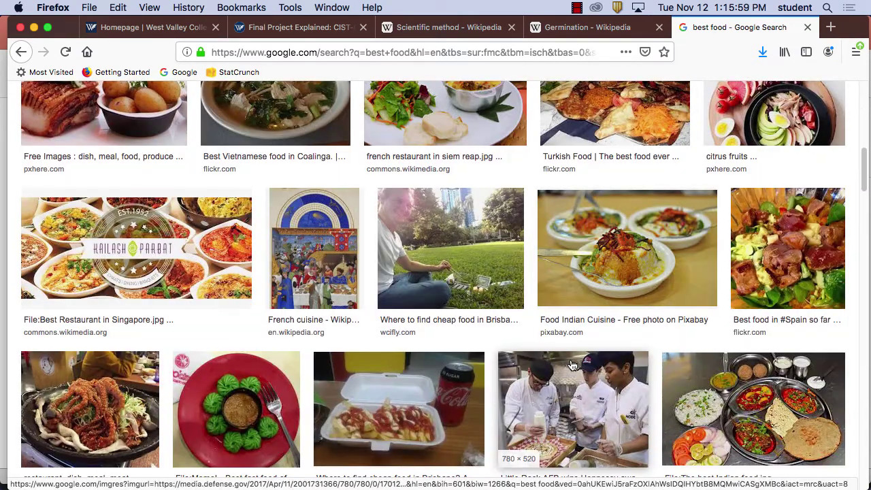
scroll(572, 366, "down", 5)
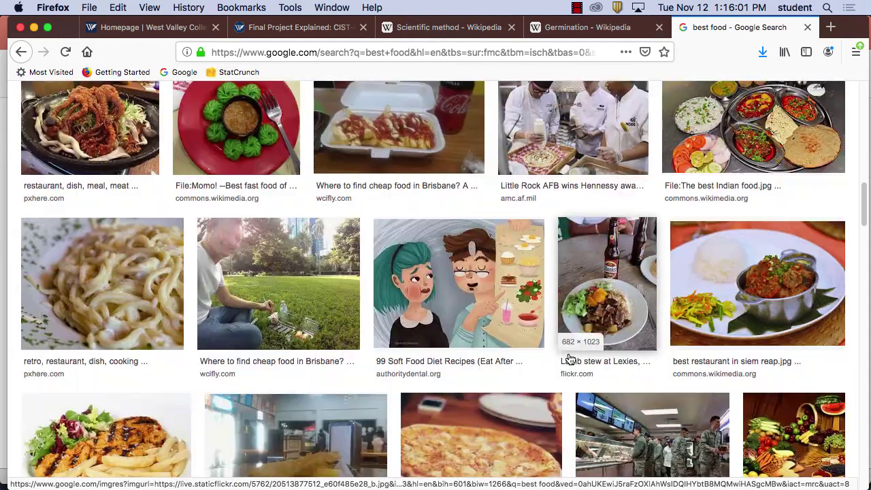
scroll(571, 359, "down", 3)
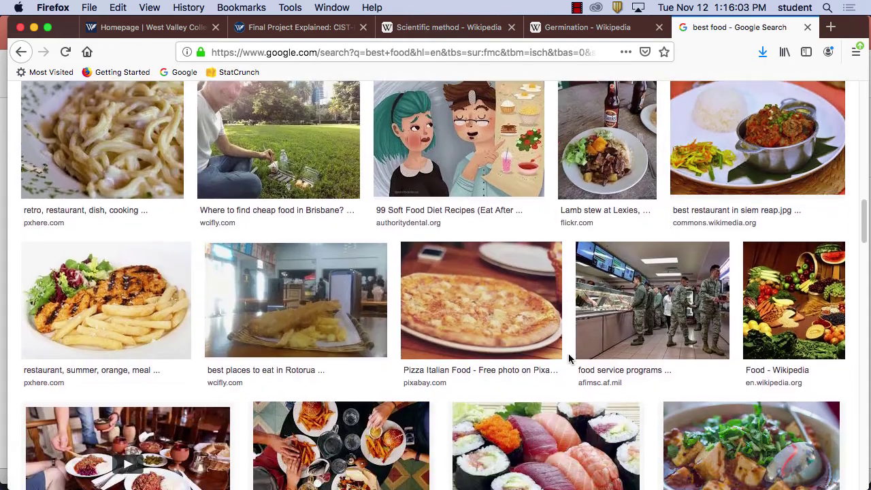
scroll(568, 354, "down", 5)
scroll(568, 354, "down", 2)
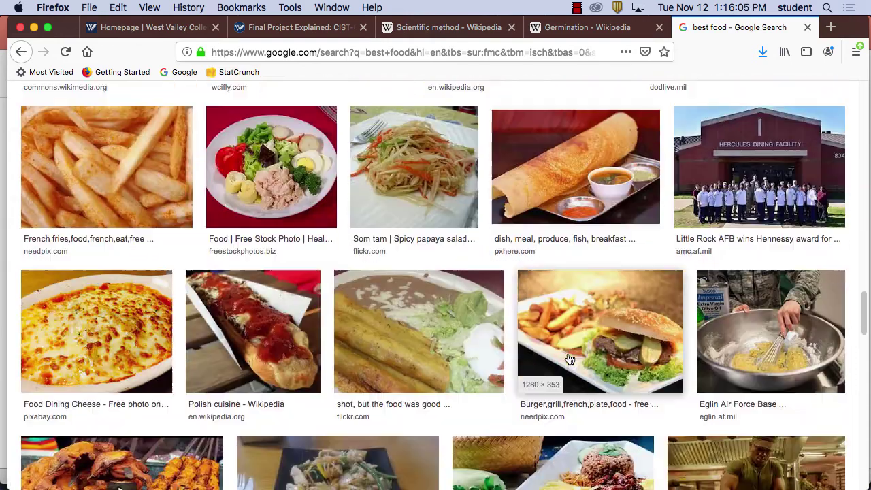
scroll(569, 360, "down", 7)
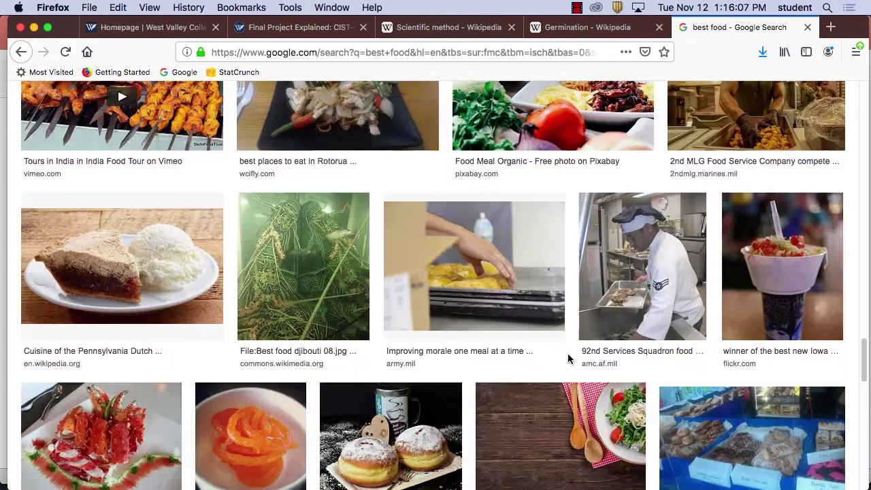
scroll(570, 359, "down", 5)
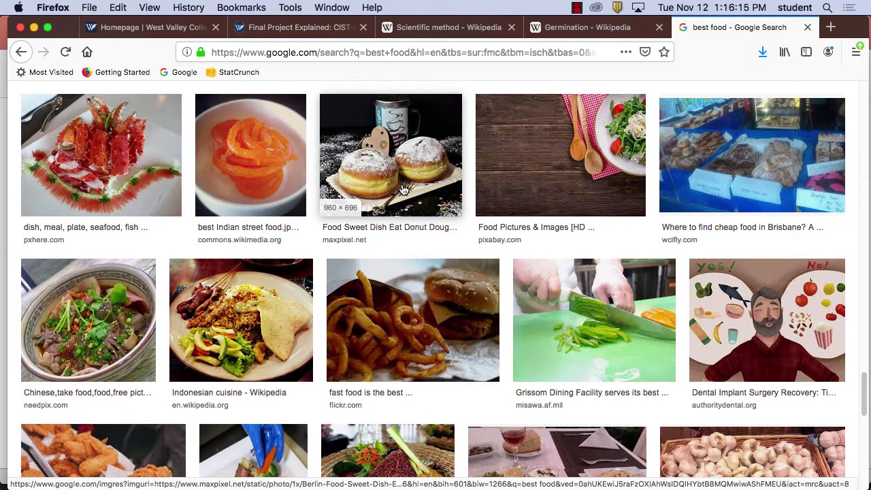
left_click(395, 124)
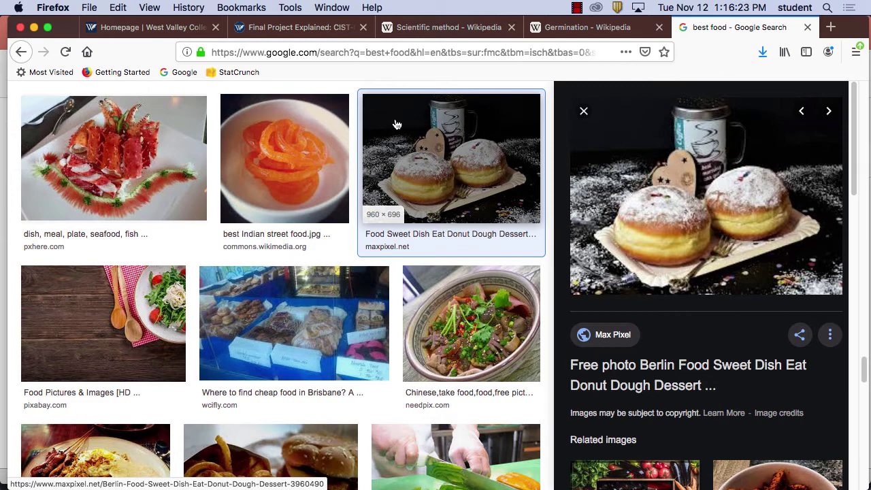
scroll(503, 187, "up", 5)
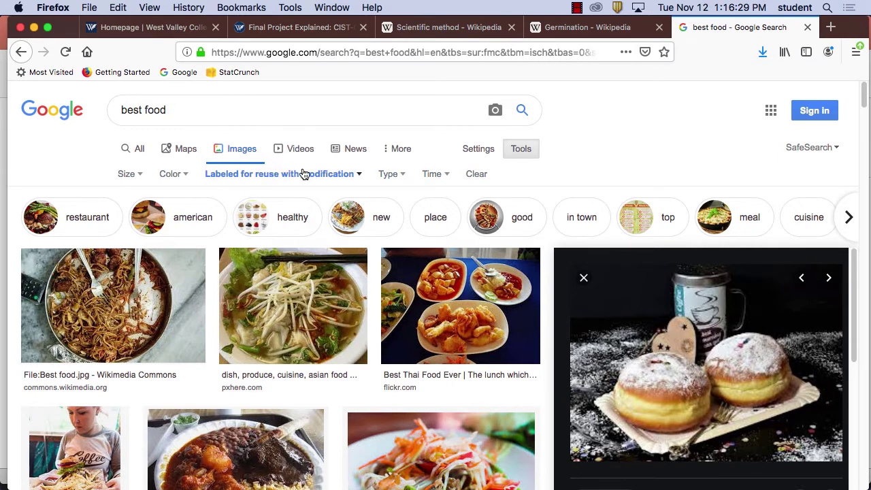
Limit the best food results to Large images and preview the Food - Wikipedia photo
left_click(136, 176)
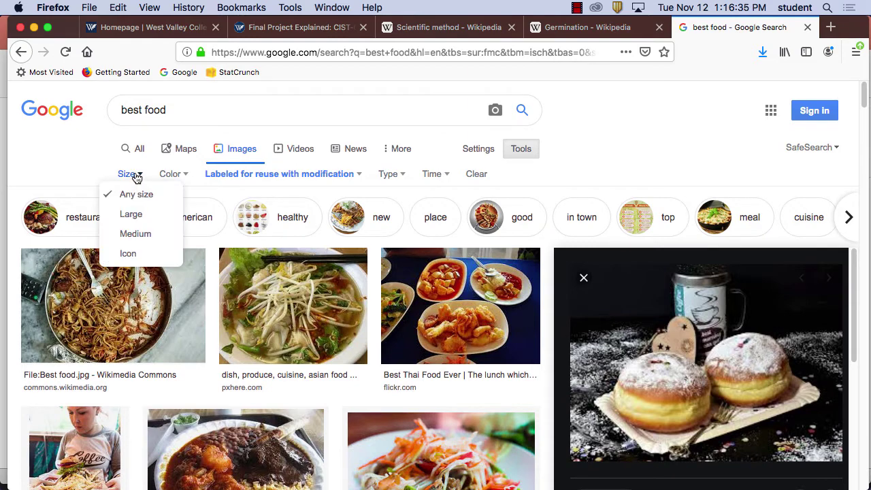
left_click(149, 222)
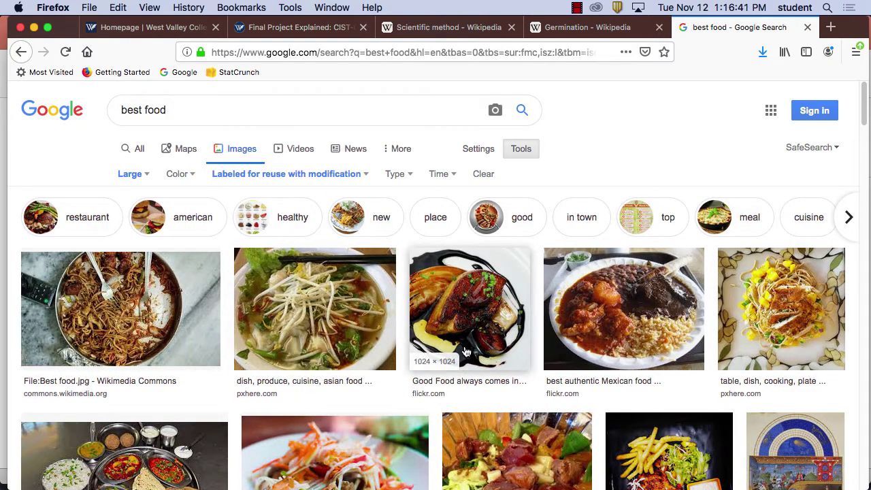
scroll(465, 352, "down", 10)
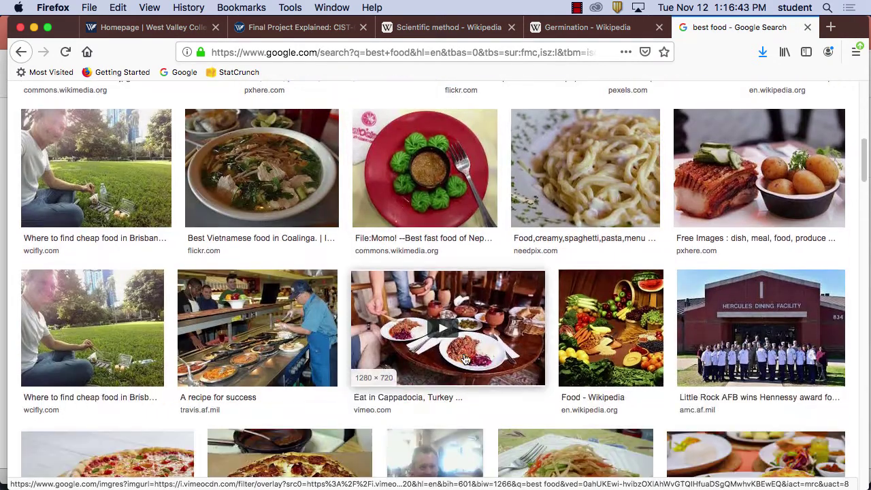
scroll(465, 359, "down", 2)
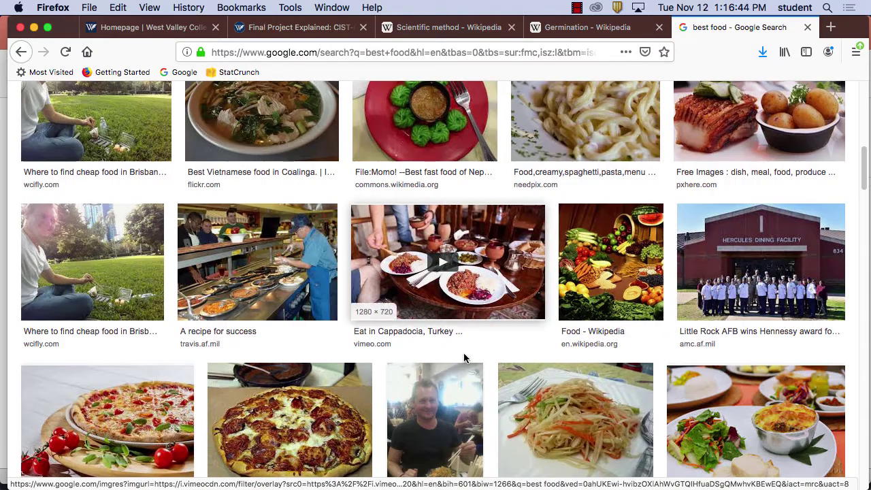
left_click(612, 265)
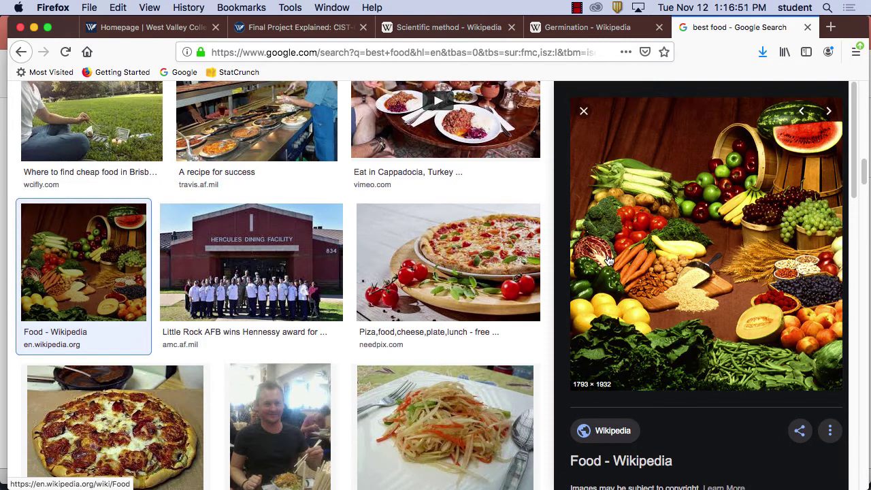
Save the Food - Wikipedia picture to the Desktop as Foods_(cropped)
right_click(698, 270)
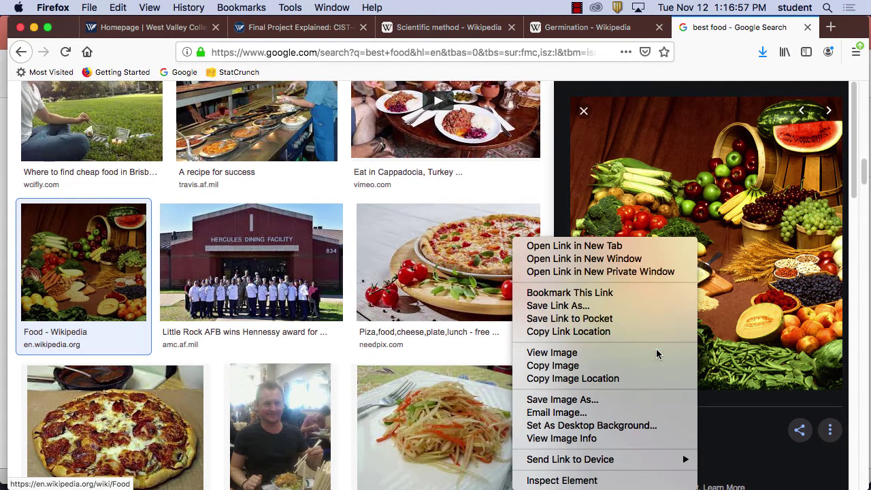
left_click(635, 399)
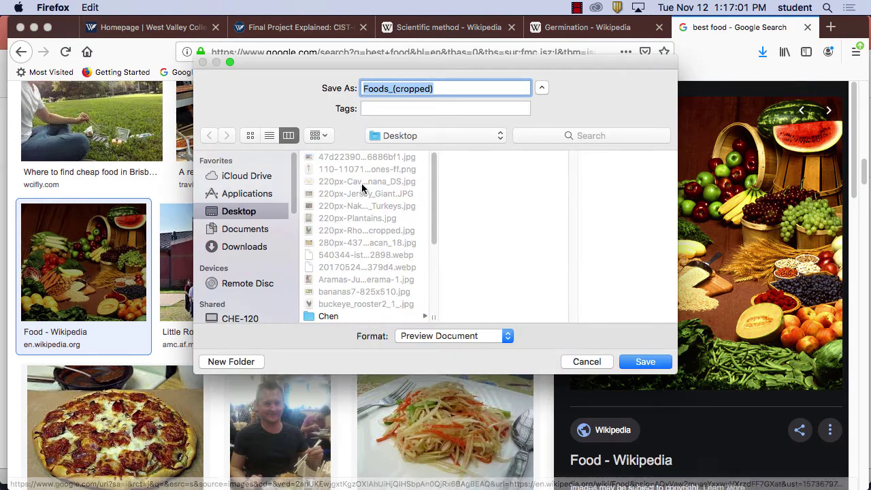
left_click(644, 363)
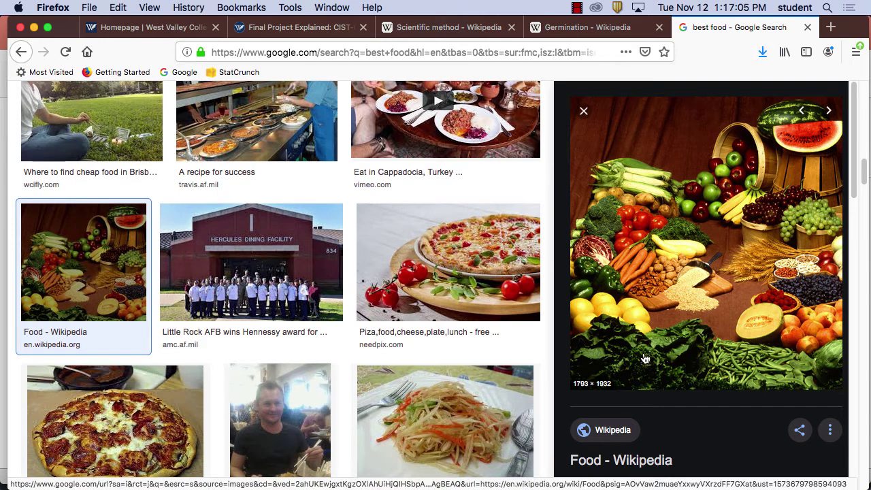
Open the Wikipedia Food article behind the image and select its address bar URL
mouse_move(566, 488)
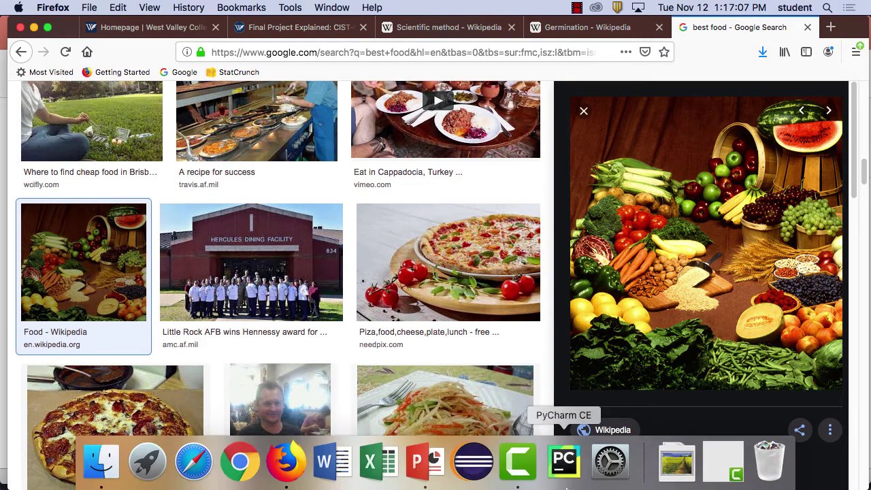
left_click(417, 463)
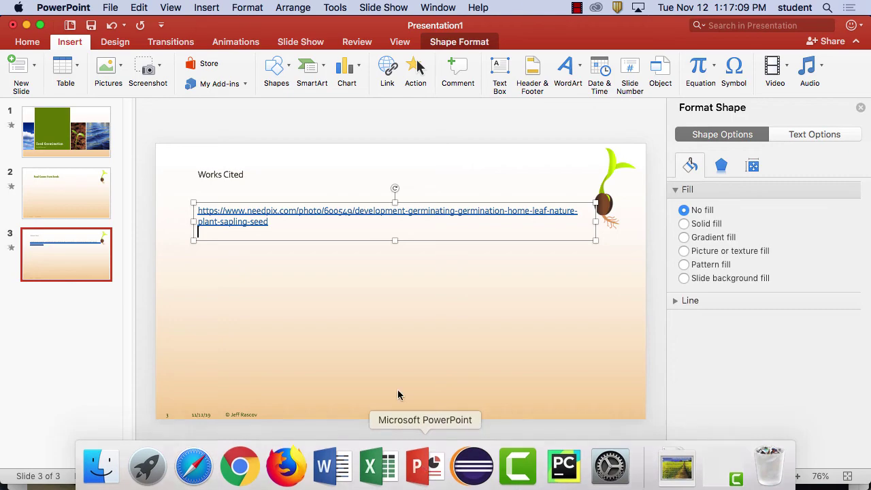
mouse_move(801, 488)
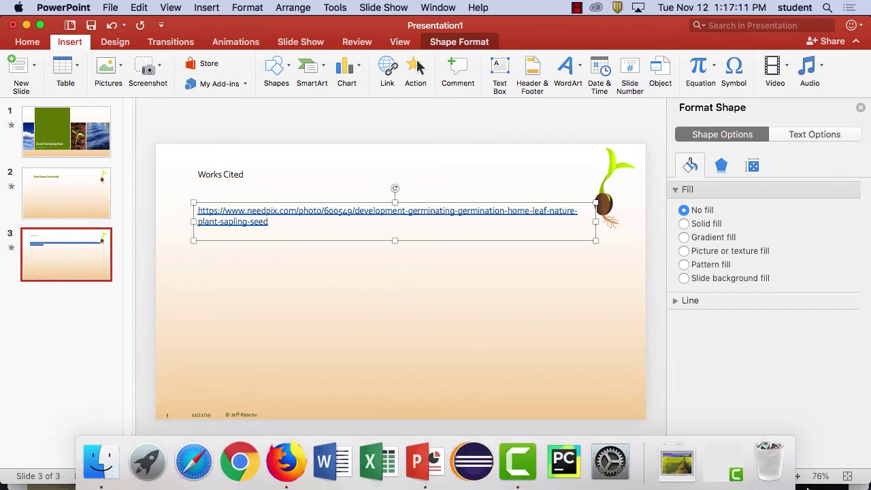
left_click(300, 470)
scroll(692, 451, "down", 2)
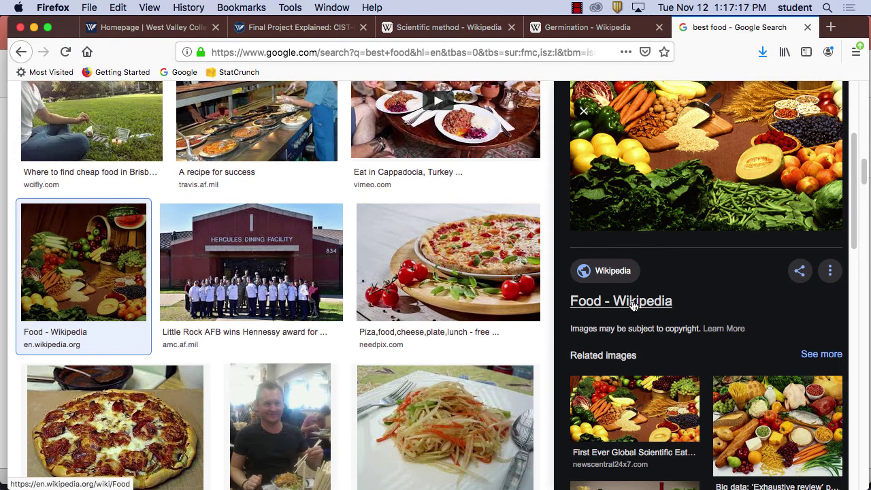
left_click(633, 304)
left_click(383, 50)
key("super+c")
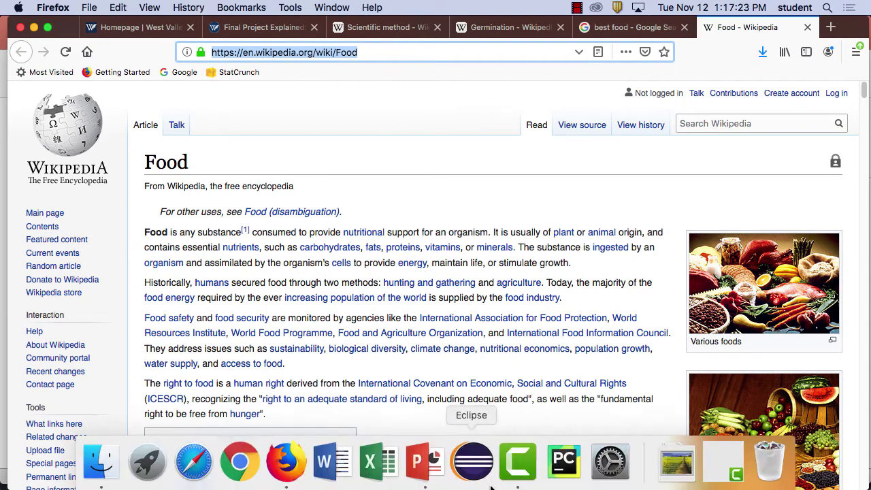
left_click(420, 461)
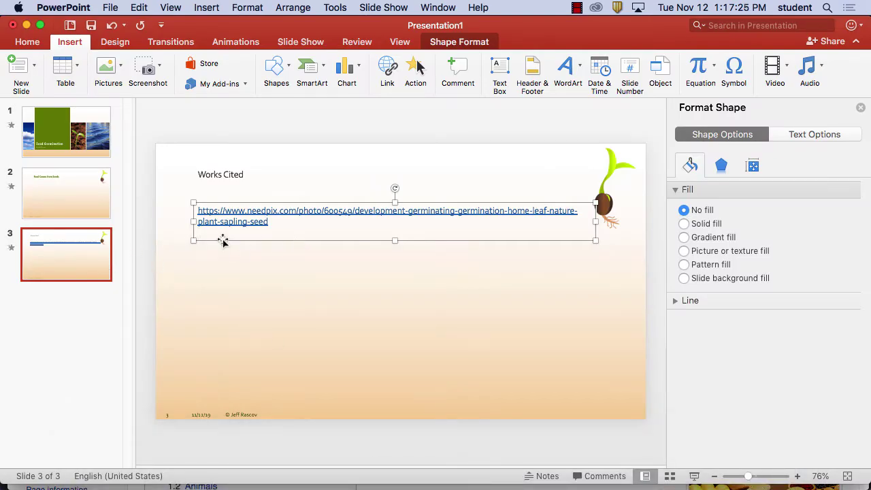
key("super+v")
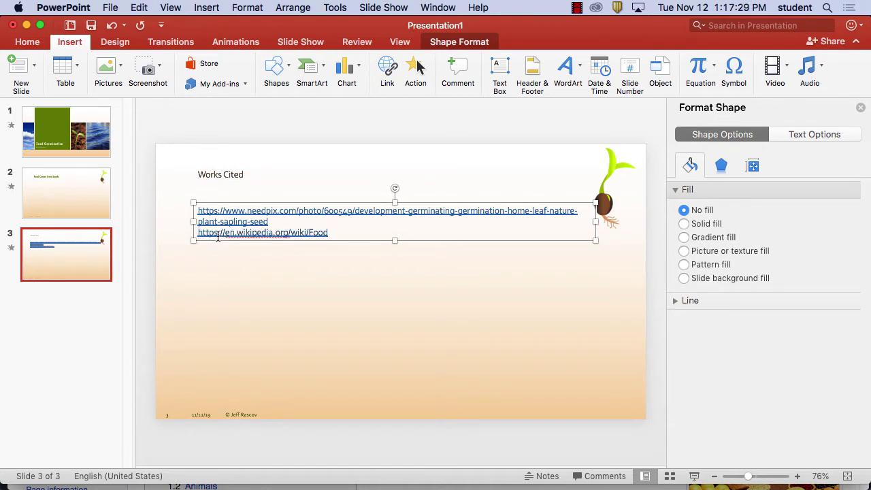
key("Return")
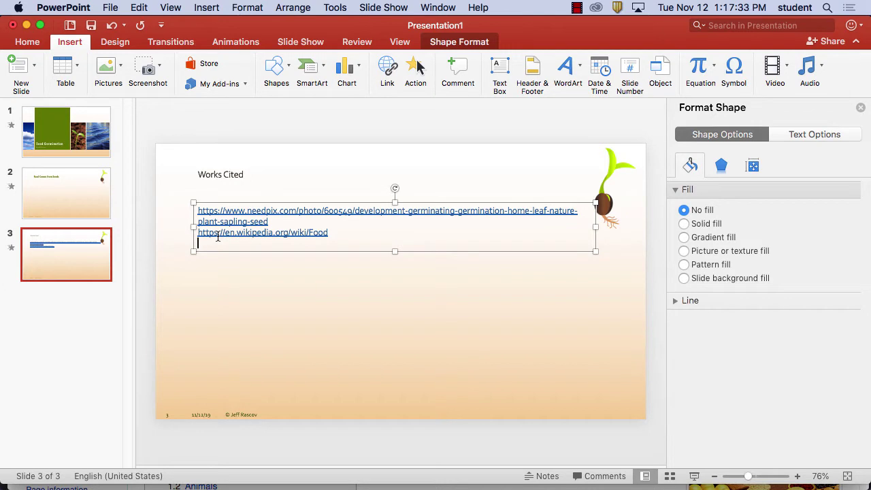
Insert Foods_(cropped).jpg from the Desktop into the Food Comes from Seeds slide's placeholder
left_click(53, 201)
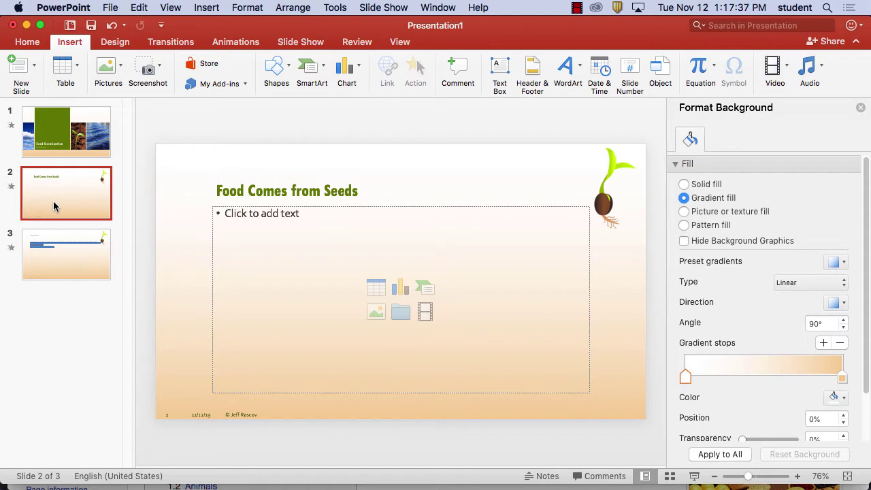
left_click(378, 315)
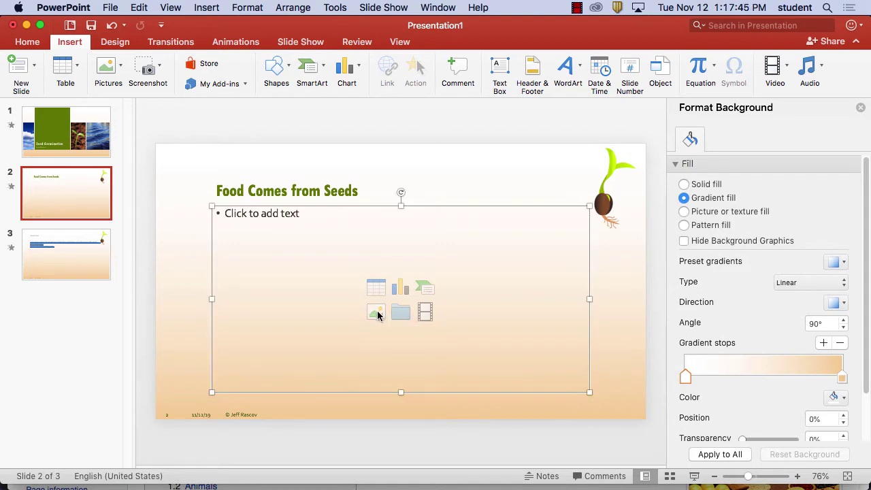
left_click(378, 315)
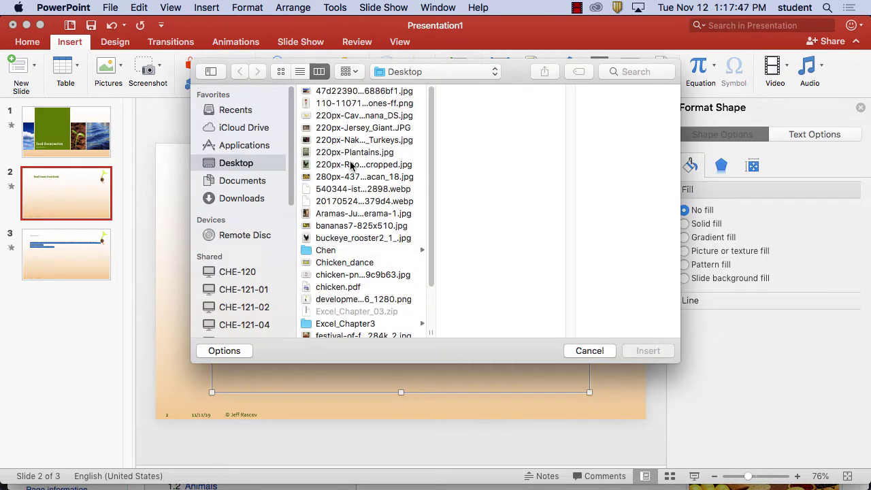
scroll(374, 219, "down", 3)
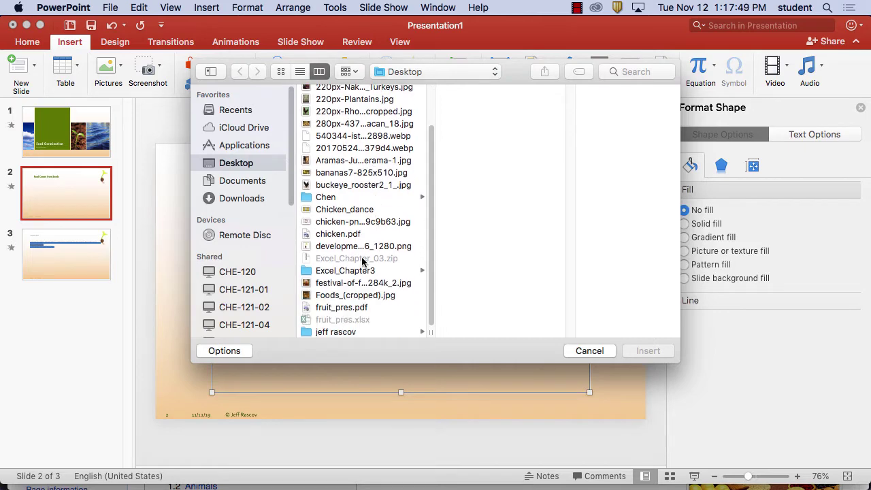
left_click(369, 296)
left_click(646, 350)
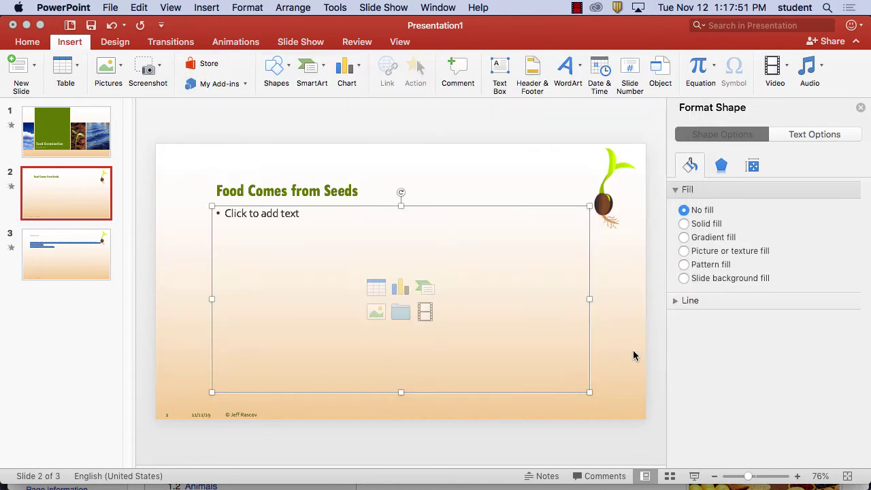
Reposition the food picture so it sits centred beneath the slide title
left_click_drag(421, 289, 321, 287)
left_click(457, 291)
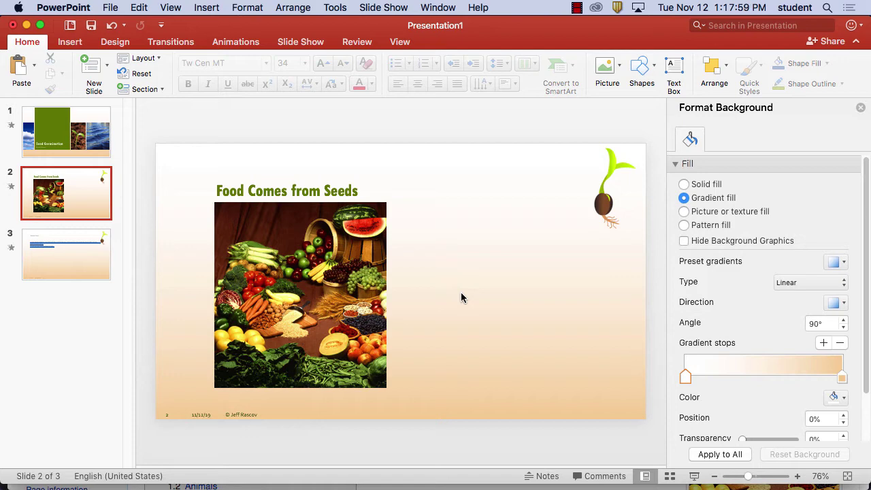
left_click(365, 311)
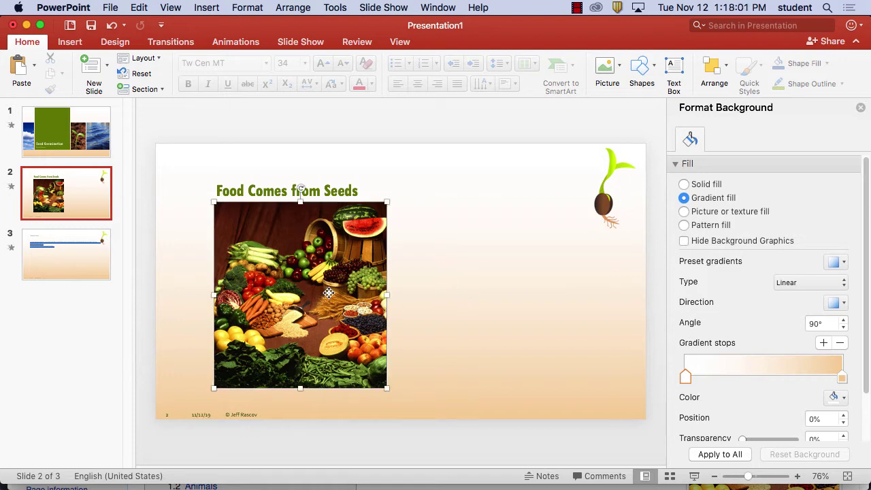
left_click_drag(272, 289, 392, 291)
left_click(516, 311)
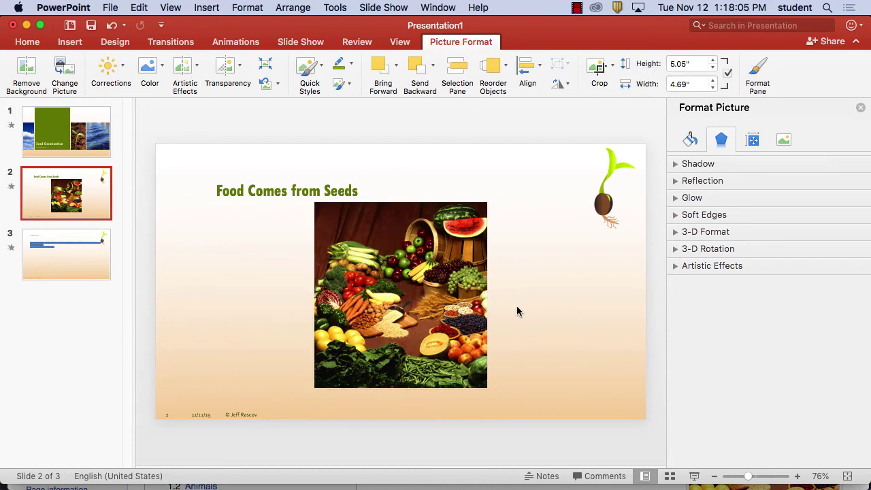
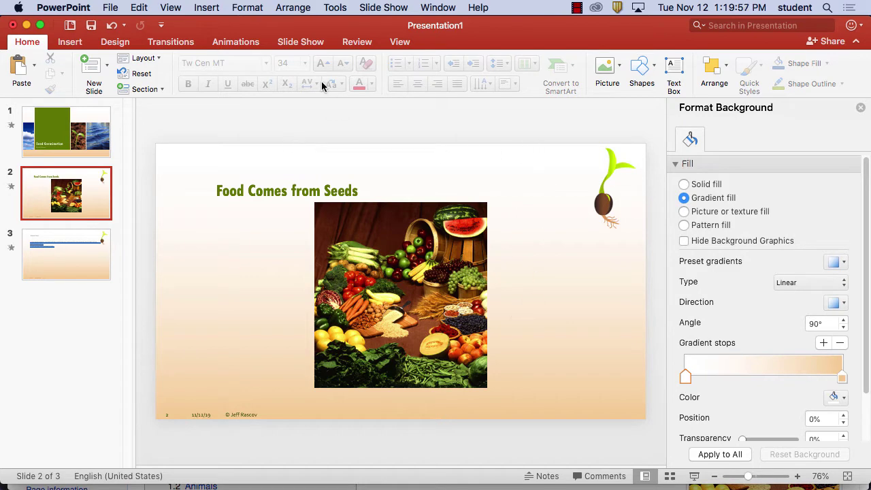
Add a Title and Content slide as slide 3, after the Food Comes from Seeds slide
left_click(109, 65)
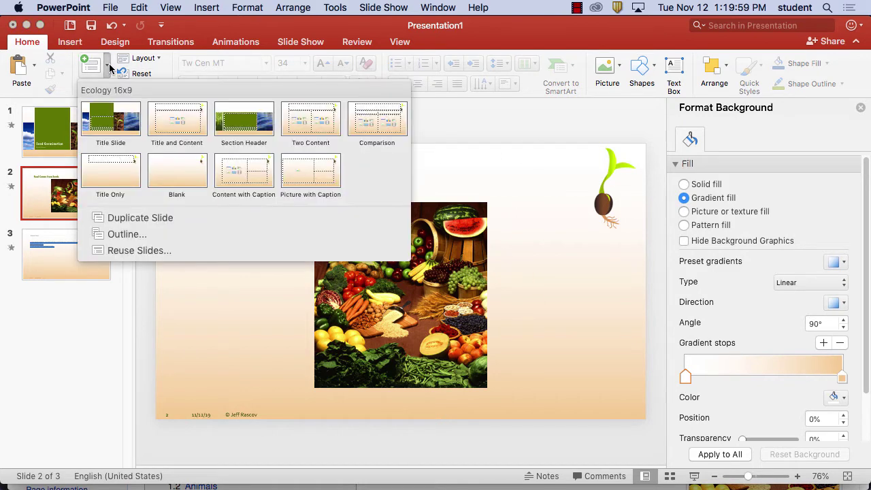
left_click(109, 66)
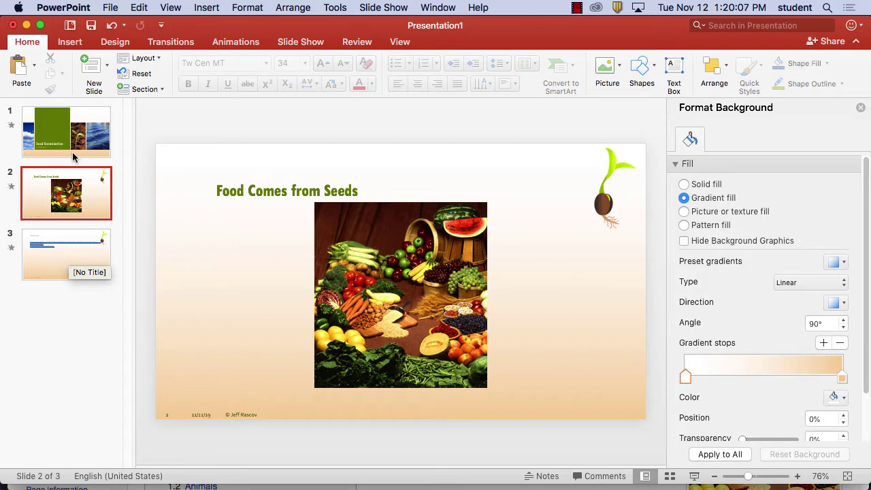
left_click(107, 66)
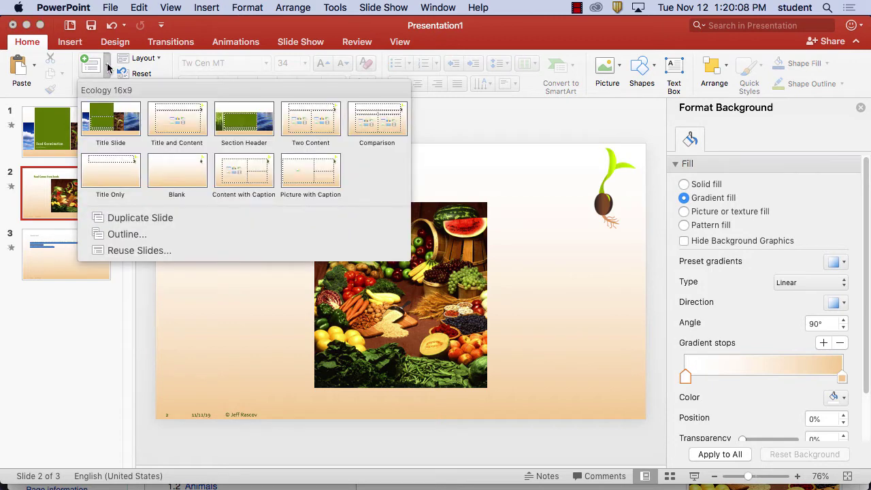
left_click(179, 131)
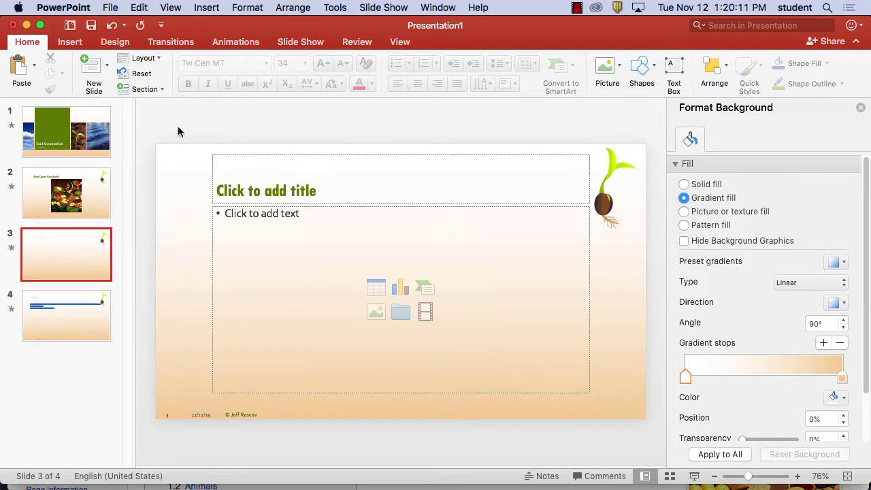
Title the new slide 3 'Most Common Seeds'
left_click(318, 191)
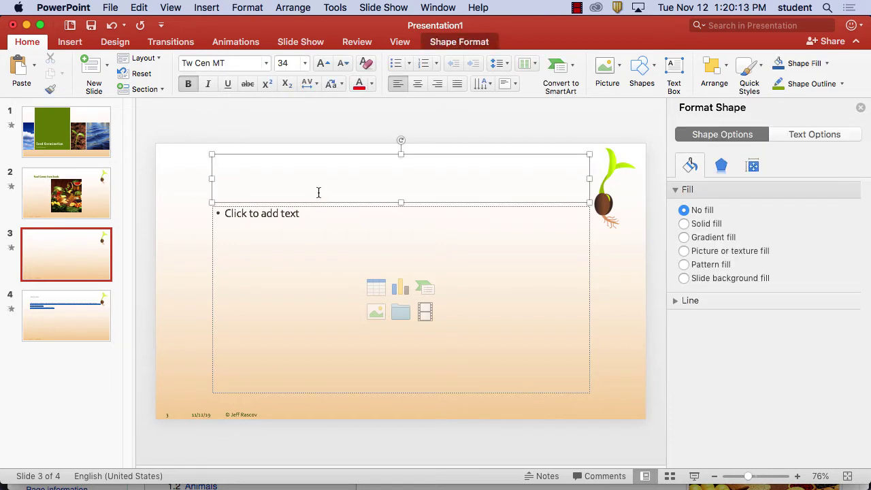
type("Most")
type("Comm")
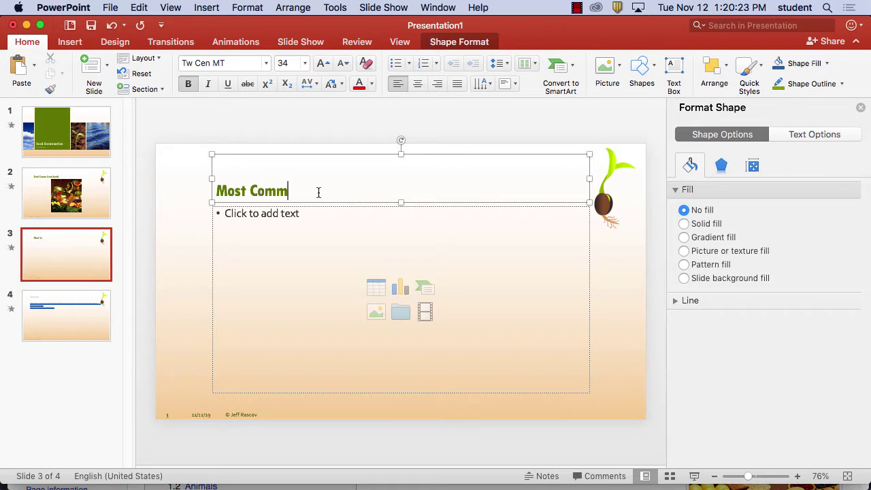
type("on Seeds")
Insert a 3-column, 4-row table and stretch it taller down the slide
left_click(379, 292)
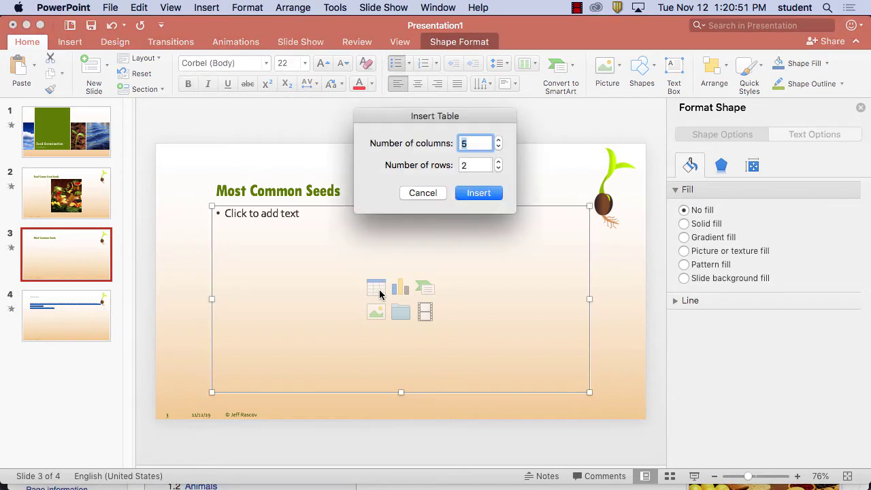
key("Tab")
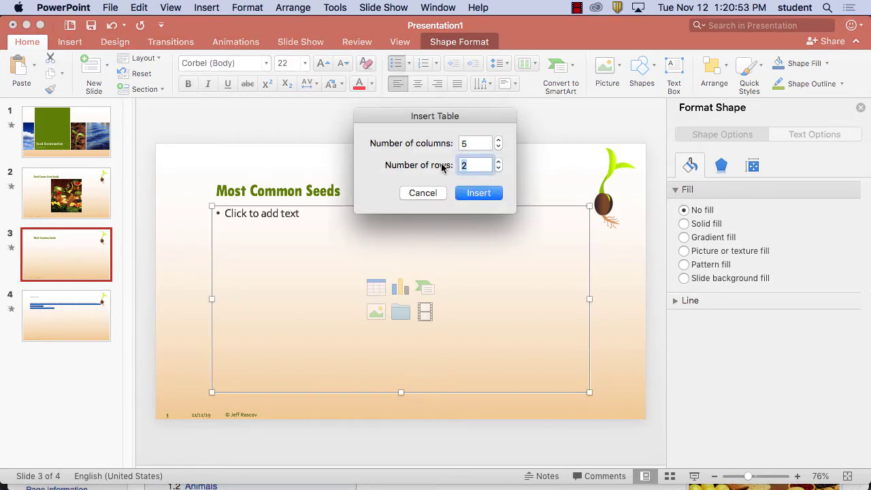
type("4")
key("Tab")
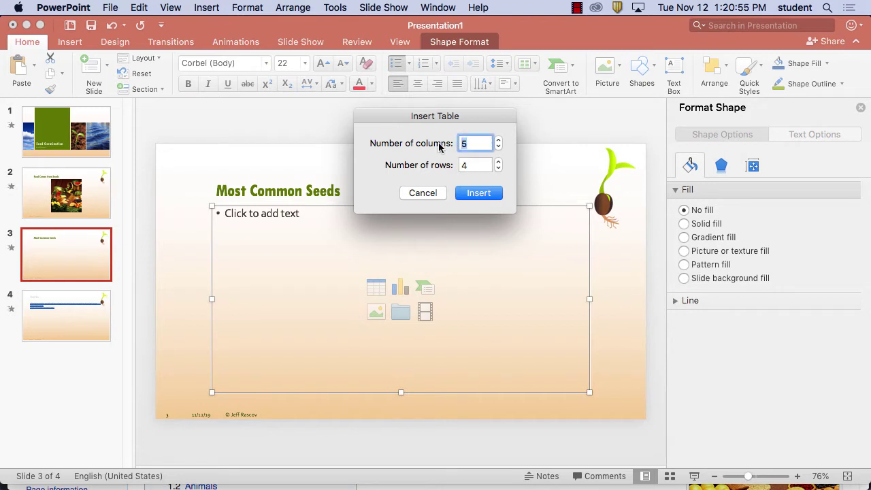
left_click(488, 195)
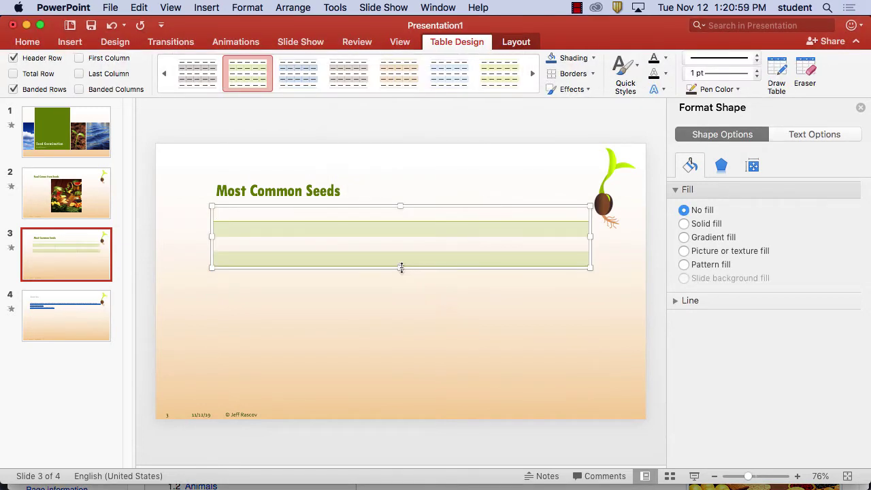
left_click_drag(400, 267, 407, 357)
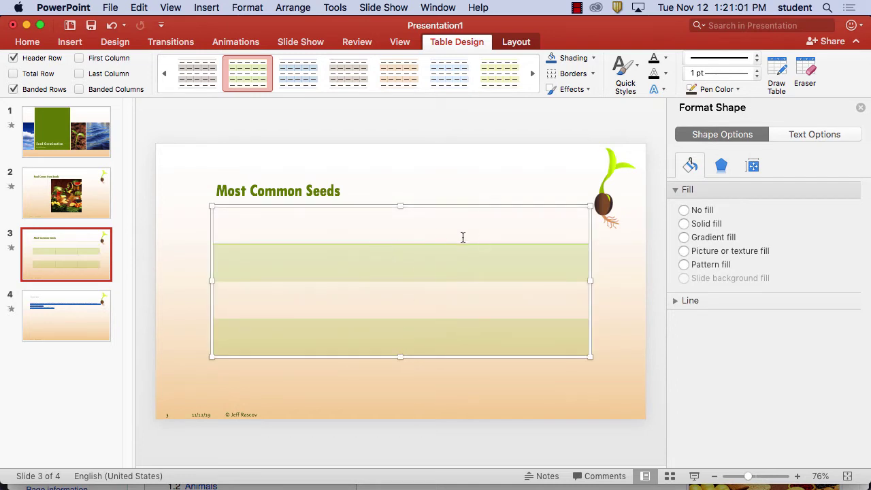
Apply a green Medium banded table style with a solid green header row
left_click(407, 223)
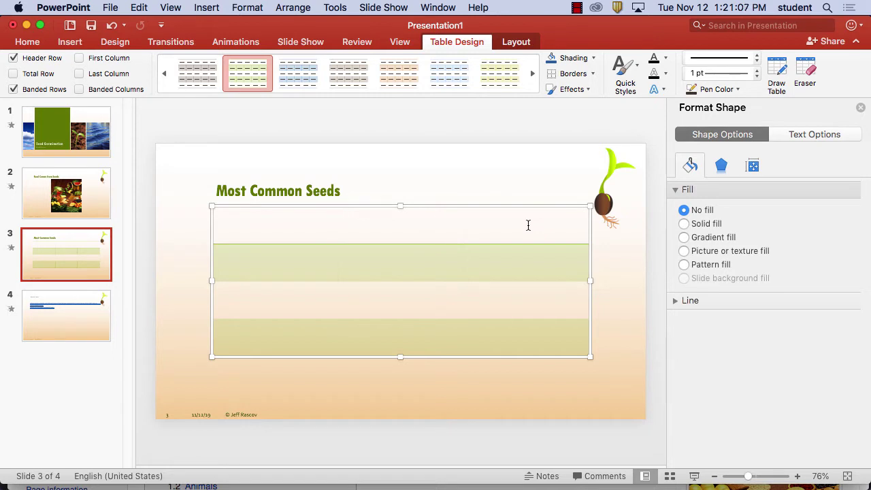
left_click(531, 76)
left_click(499, 74)
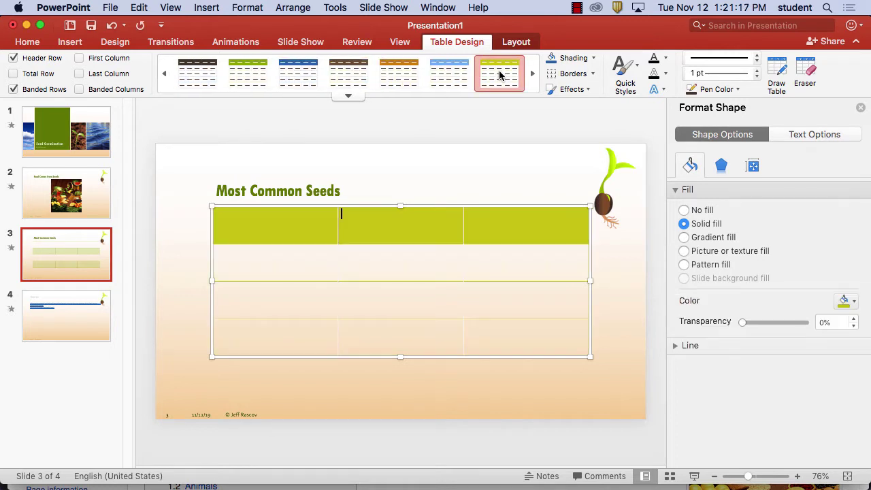
left_click(532, 74)
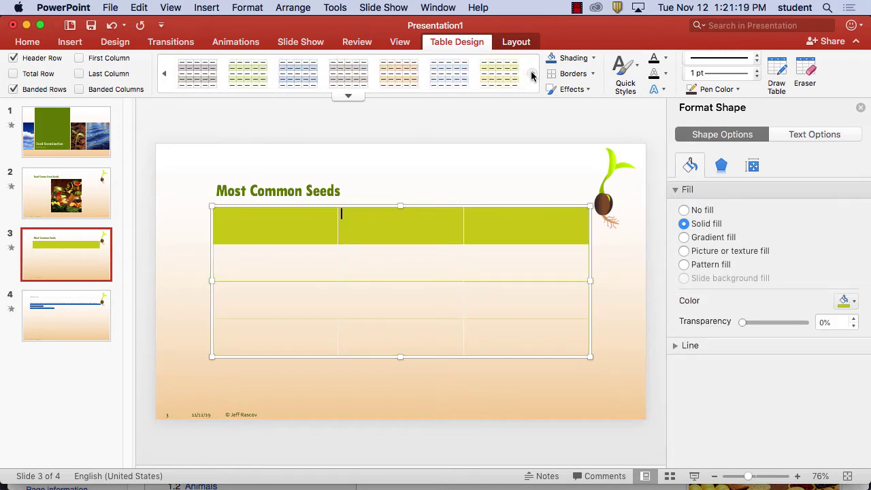
left_click(506, 76)
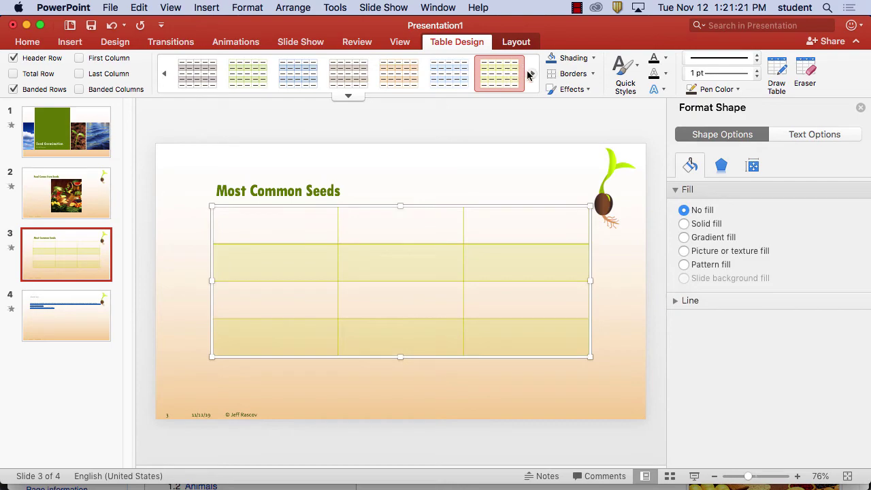
left_click(532, 75)
left_click(348, 96)
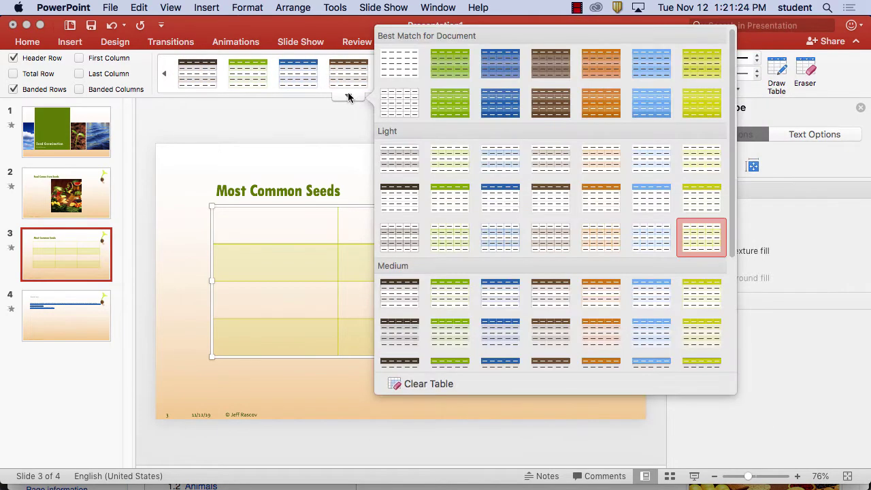
left_click(455, 291)
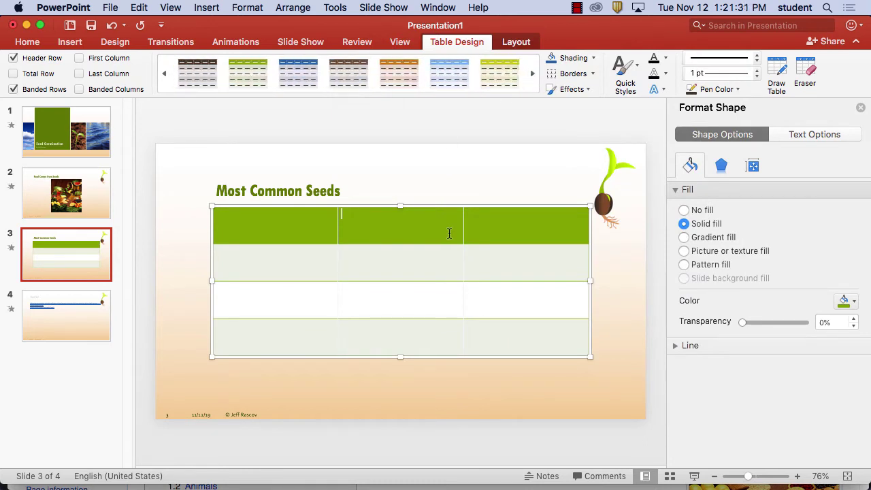
Label the header cells Type, Many and Image, replacing the initial 'Location' entry
left_click(295, 221)
type("ype")
left_click(395, 226)
type("Location")
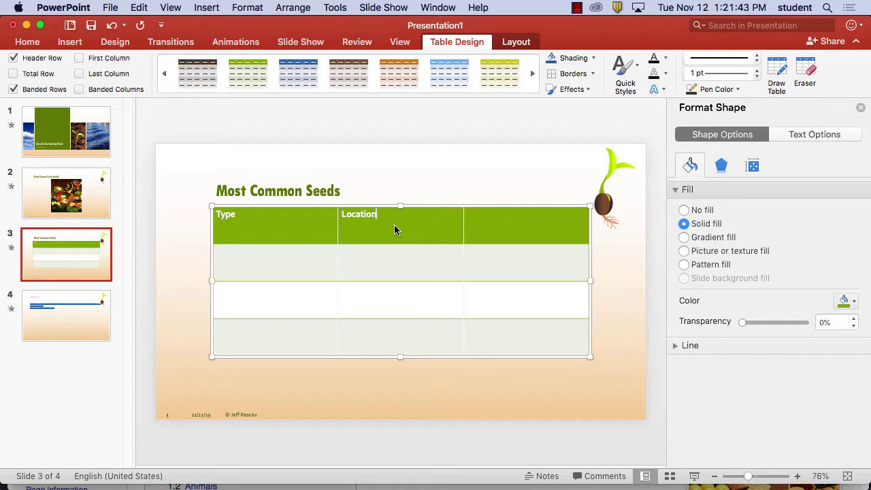
left_click(502, 230)
left_click_drag(379, 218, 344, 215)
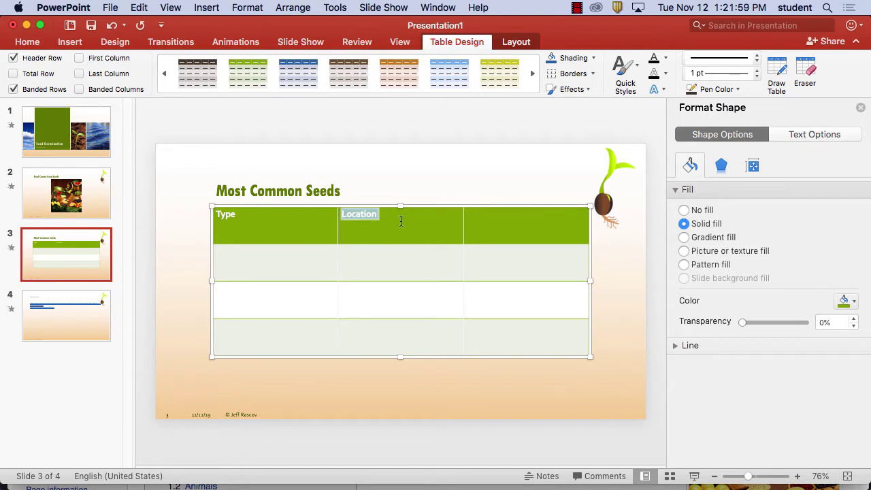
type("Many")
left_click(497, 214)
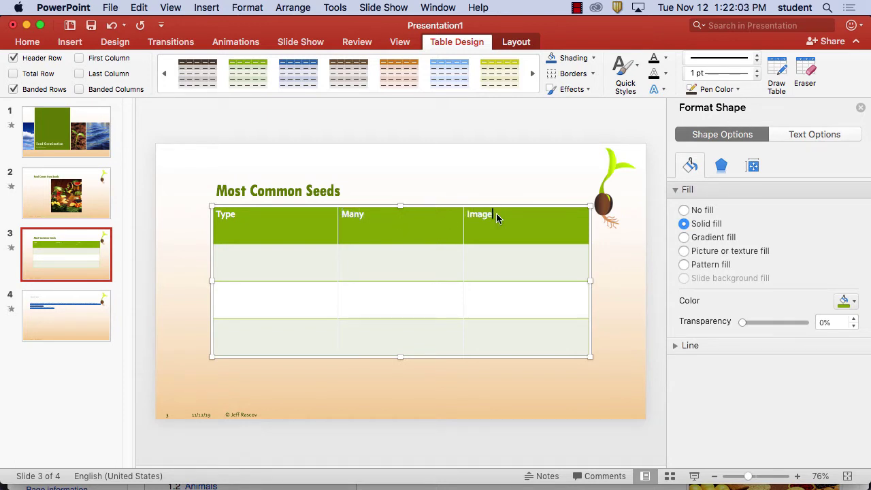
left_click(286, 265)
Open a new Firefox window showing the West Valley College homepage
mouse_move(610, 477)
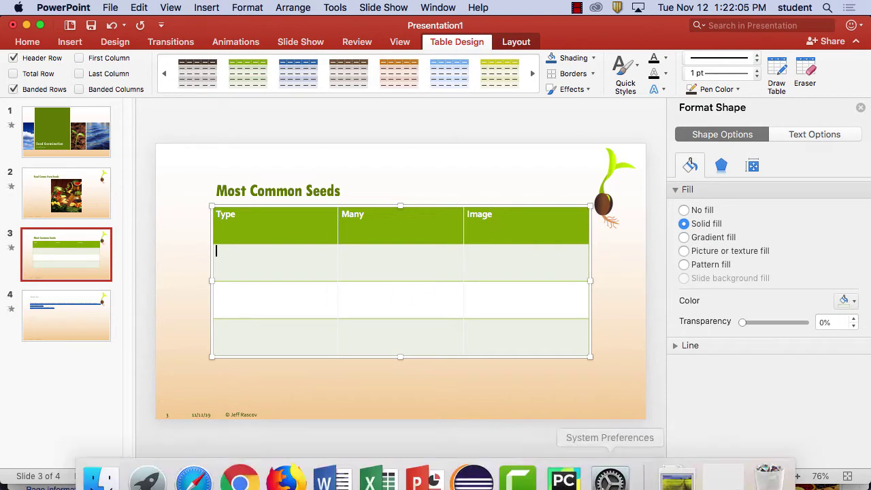
left_click(286, 467)
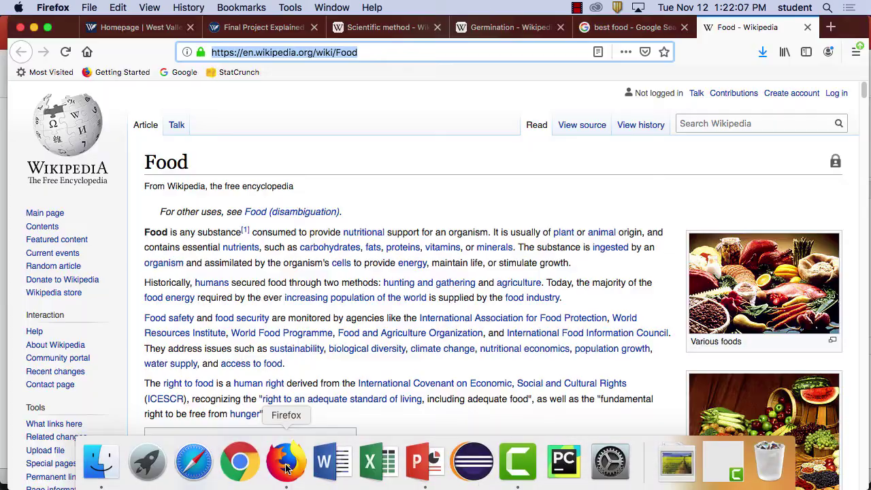
left_click(89, 7)
left_click(115, 36)
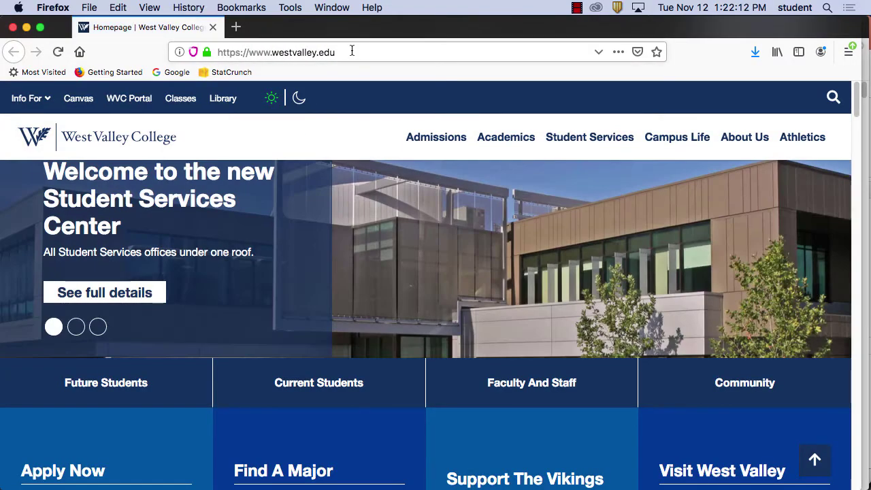
left_click(351, 52)
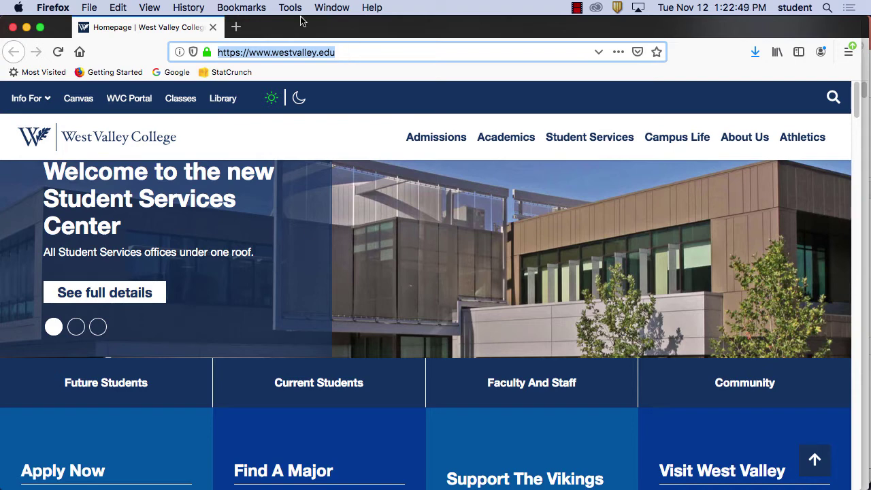
mouse_move(422, 483)
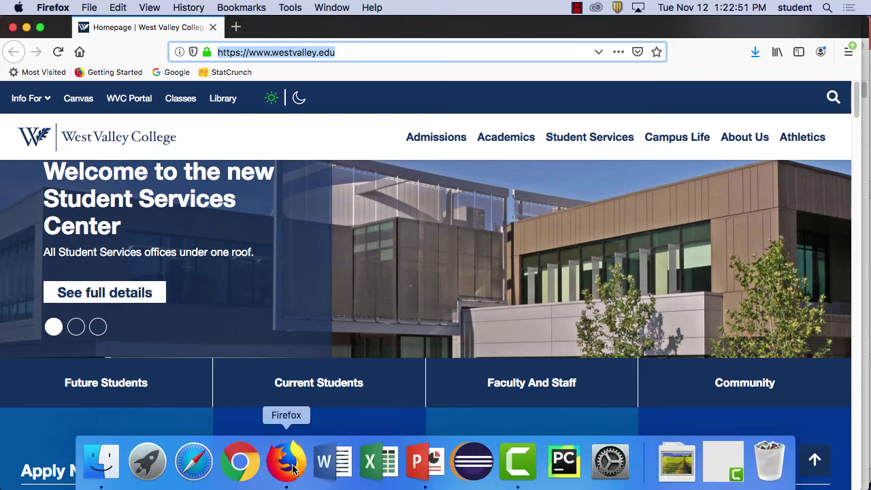
Enter Sesame Seed and 6.1 Million Tons in the table's first body row
left_click(429, 466)
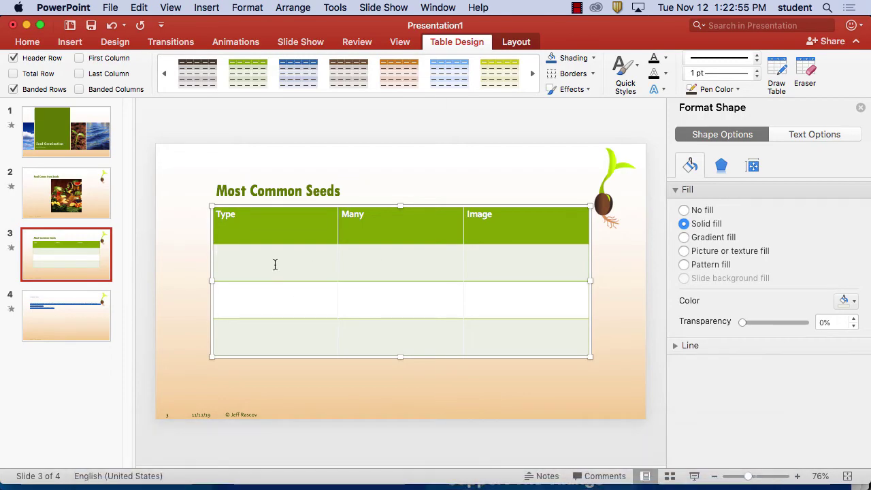
type("Sesame Seed")
left_click(393, 259)
type("6.1 Mill")
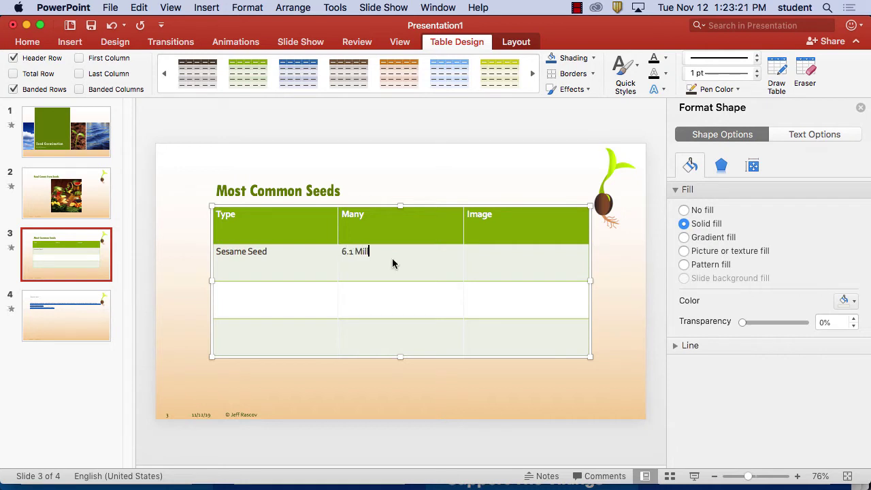
type("ion Tons")
Search Google Images for 'sesame' in Firefox
mouse_move(471, 473)
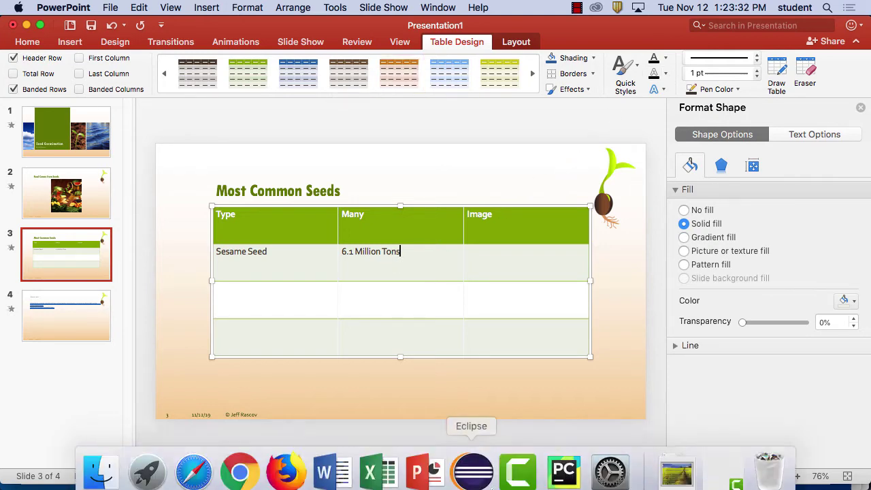
left_click(286, 472)
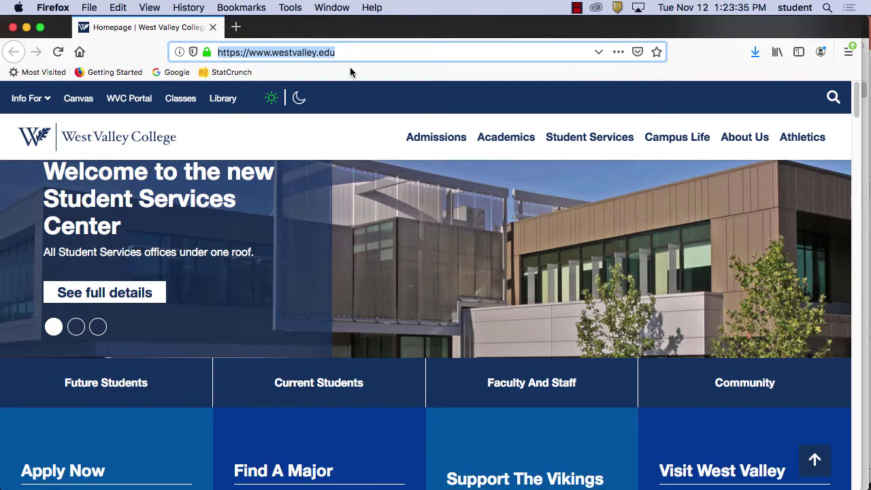
type("google.com/")
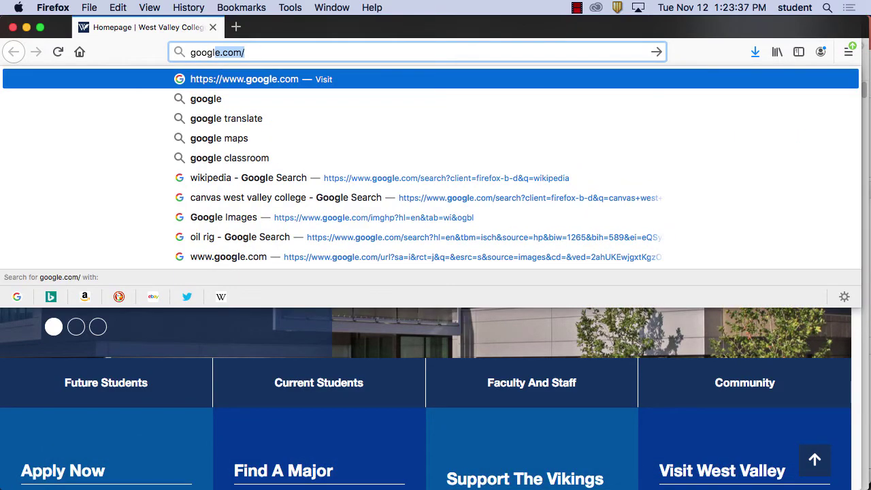
key("Return")
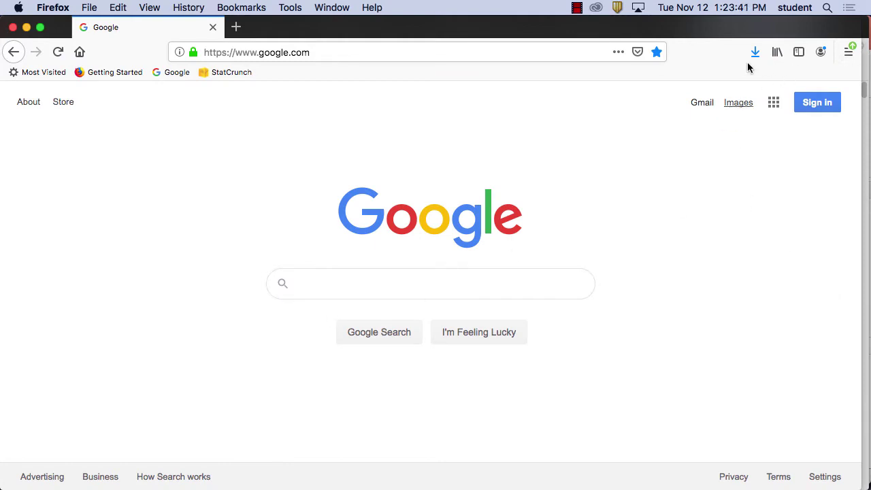
left_click(744, 103)
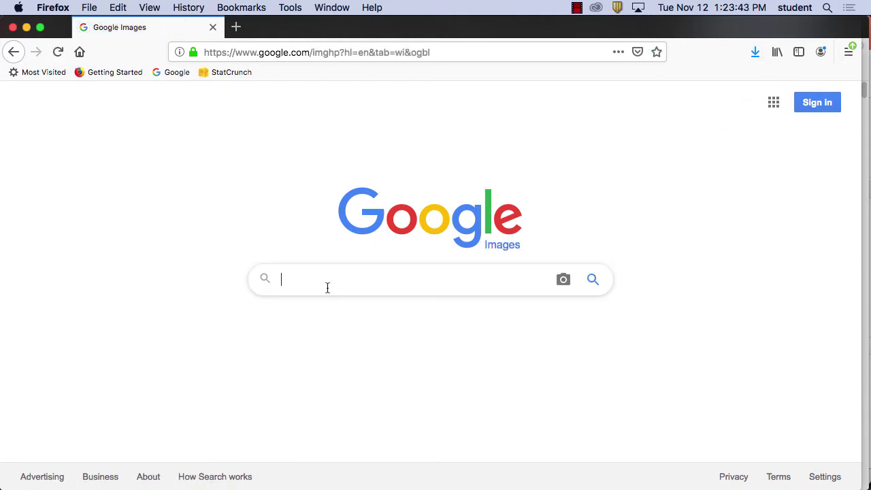
type("seas")
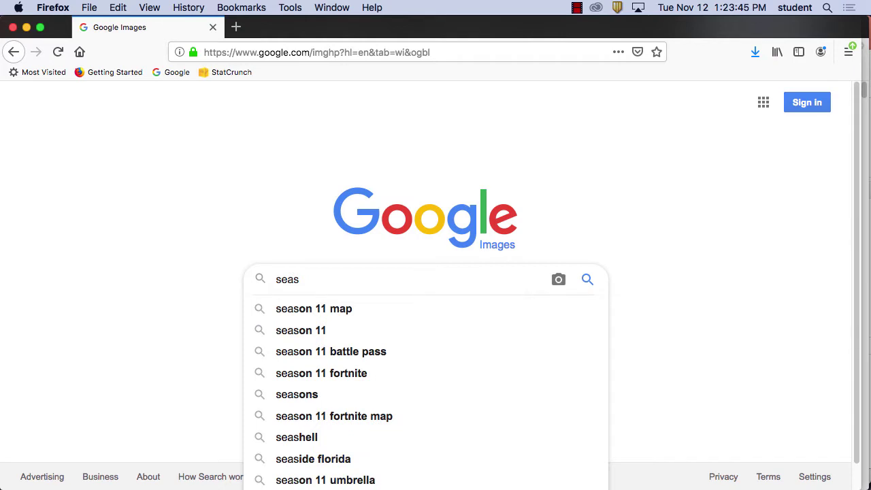
key("BackSpace")
key("BackSpace")
type("sa")
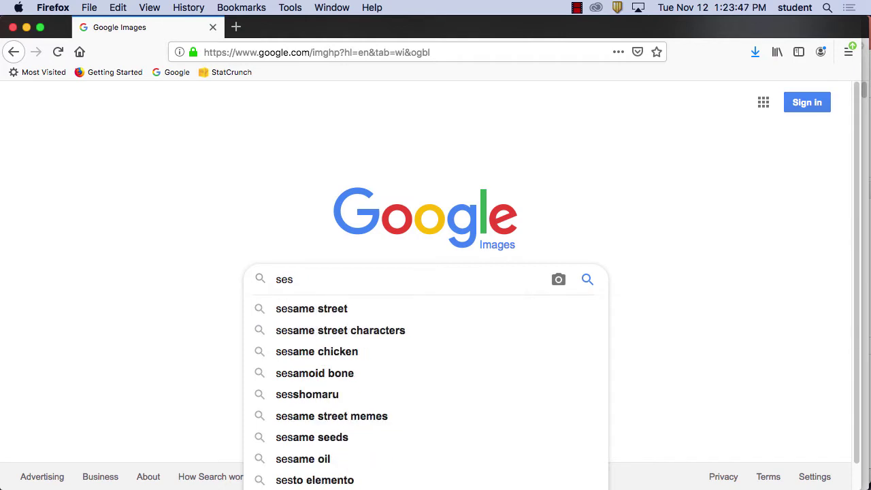
type("em")
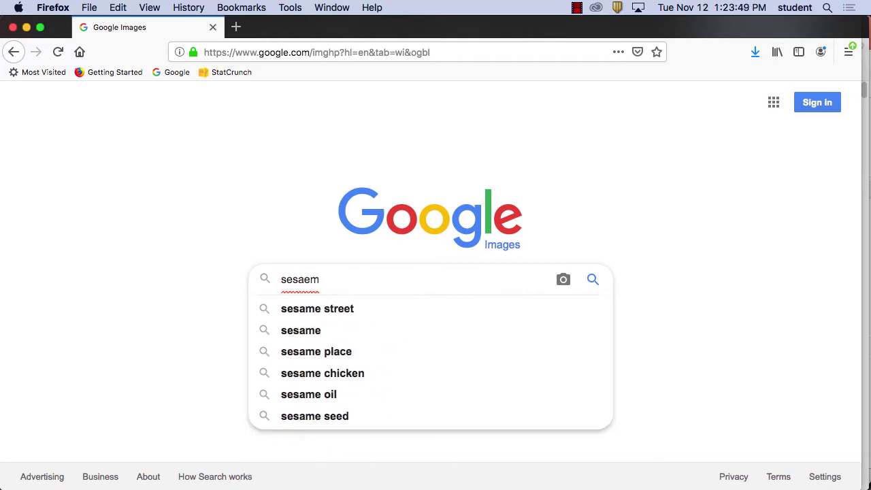
left_click(313, 331)
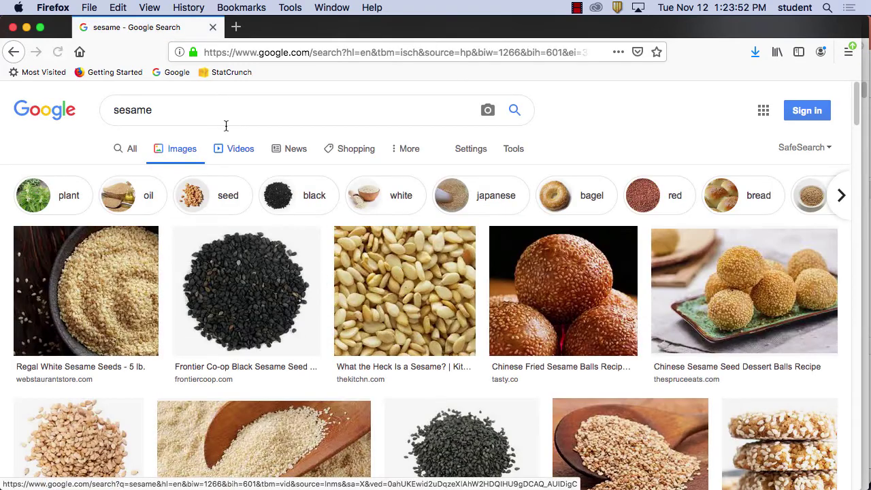
left_click(168, 110)
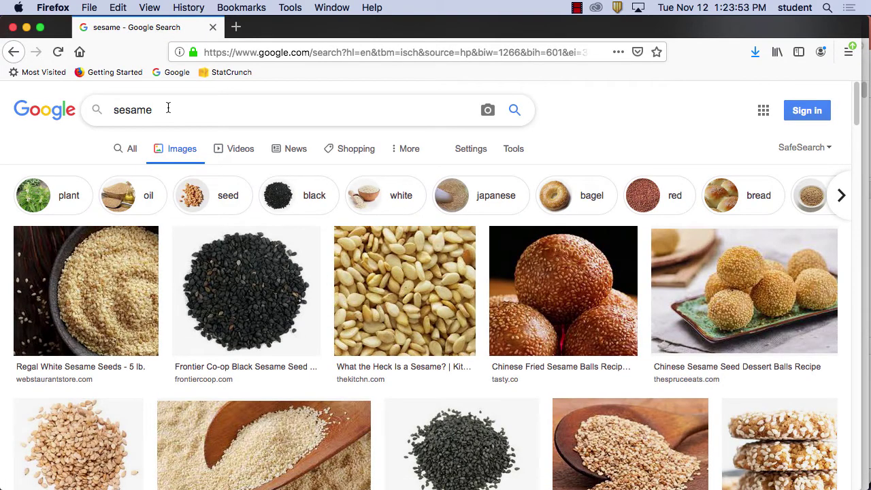
Open The Kitchn's 'What the Heck Is a Sesame?' article in a new tab and copy its URL
left_click(433, 288)
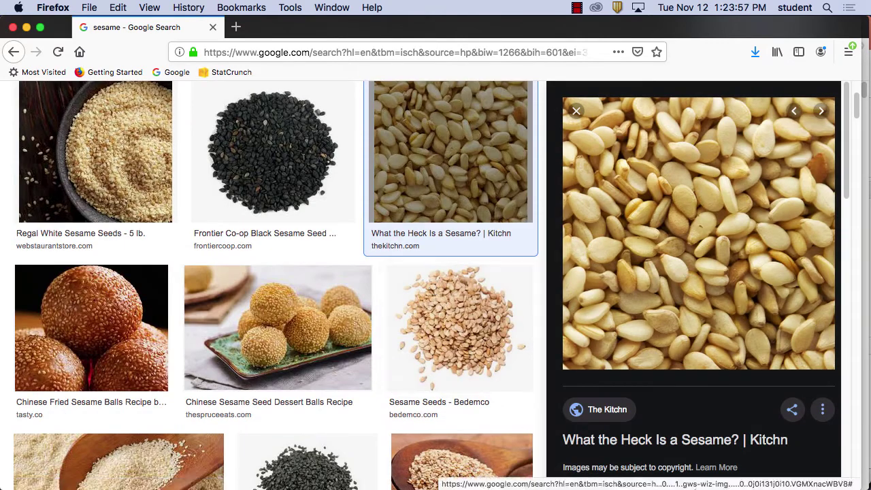
left_click(615, 410)
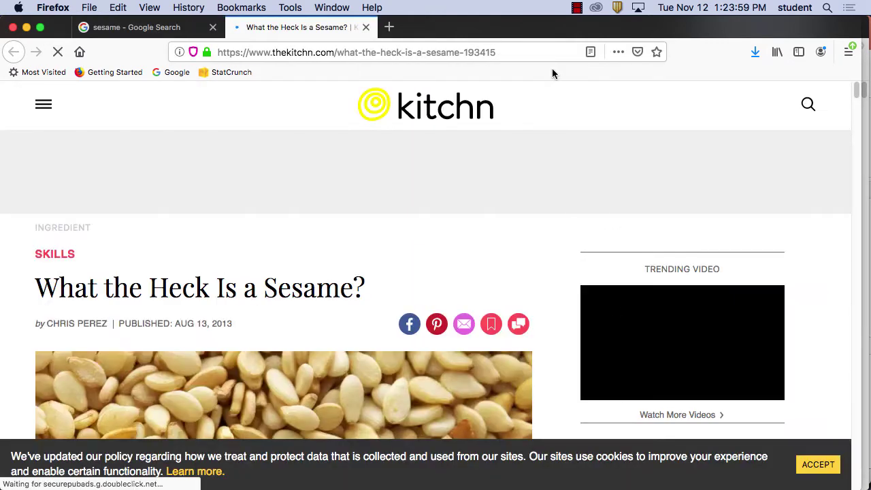
left_click(511, 55)
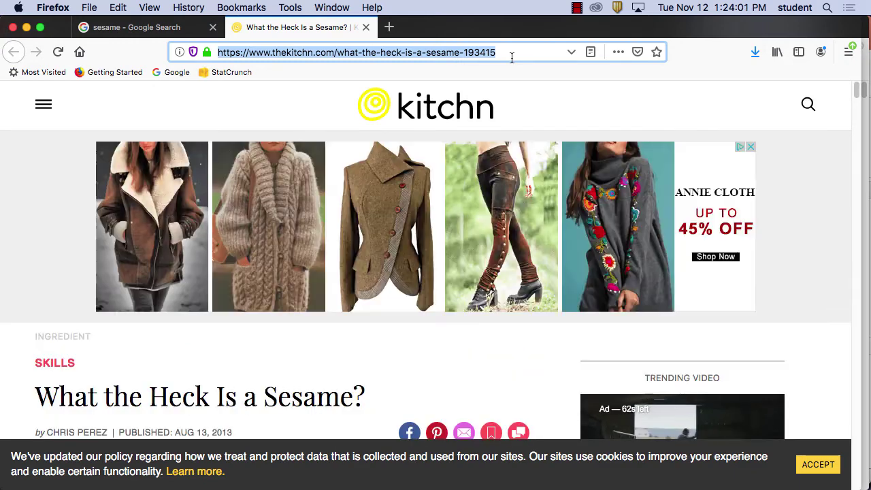
key("super+c")
mouse_move(488, 484)
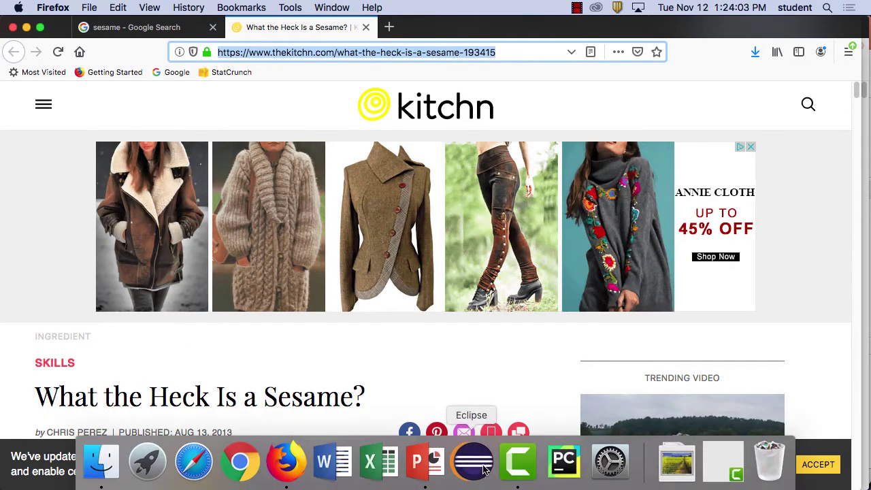
left_click(417, 464)
Paste the Kitchn article URL on a new line below the last Works Cited link
left_click(57, 322)
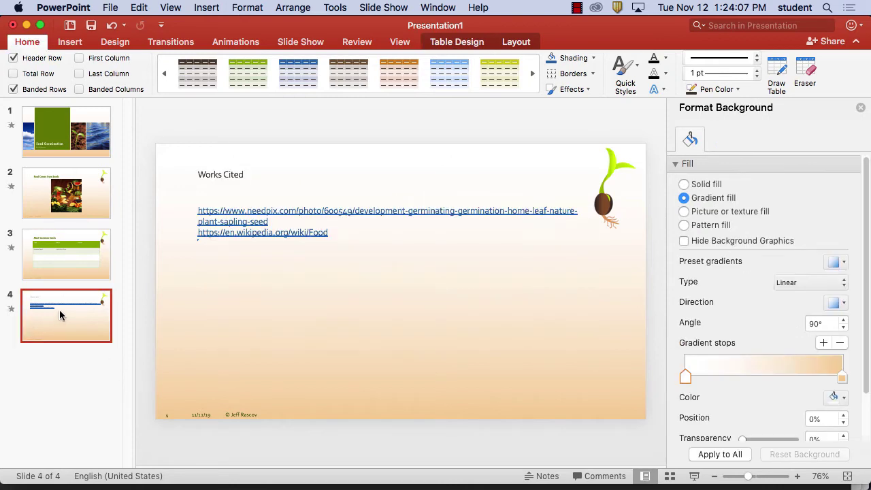
left_click(336, 236)
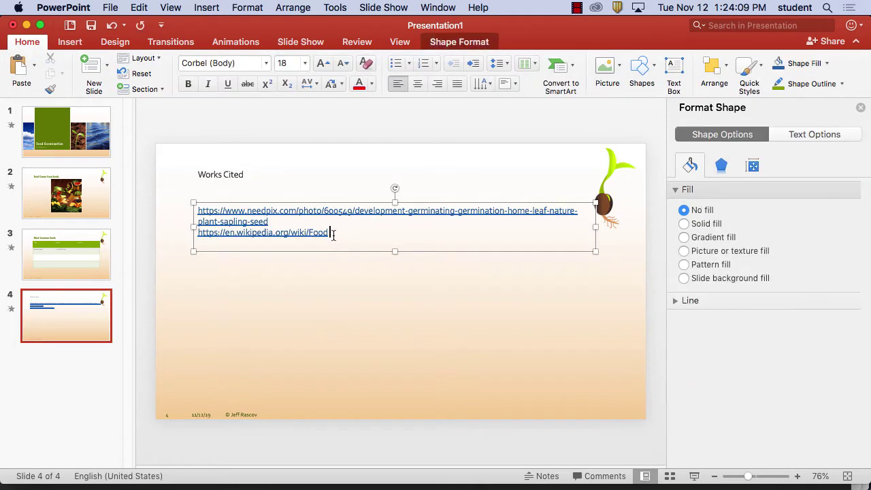
key("Return")
key("super+v")
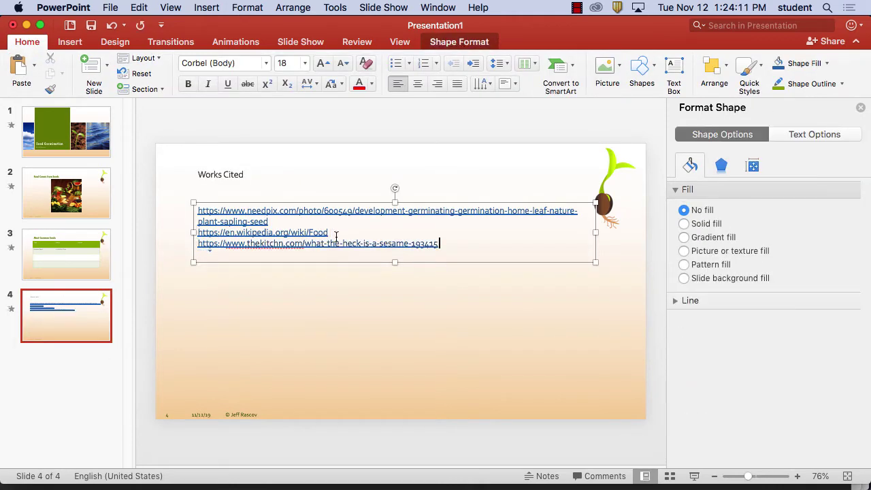
mouse_move(584, 484)
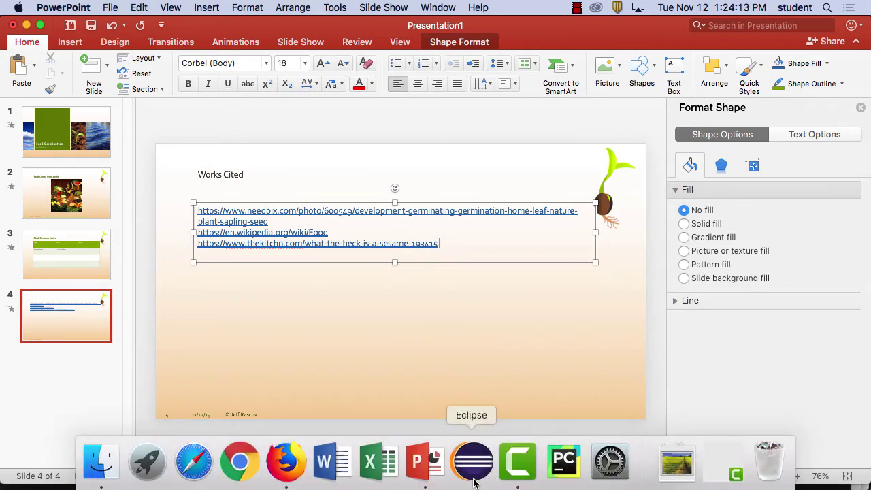
left_click(422, 468)
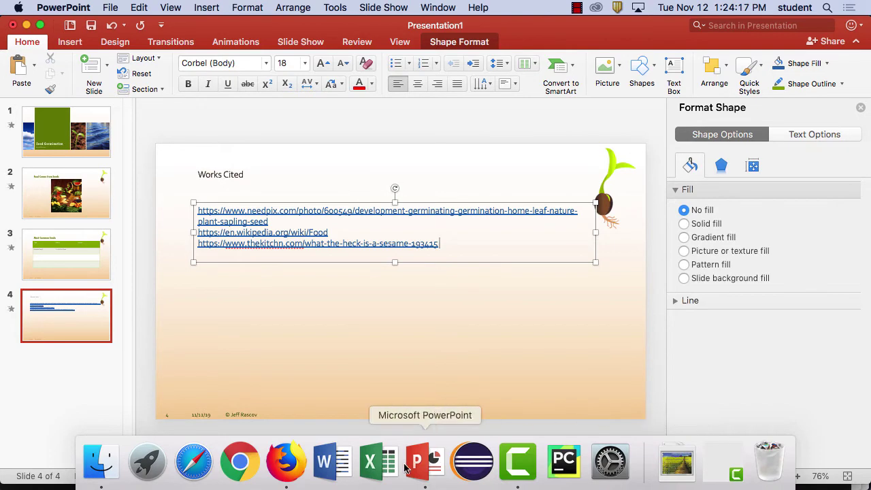
left_click(286, 462)
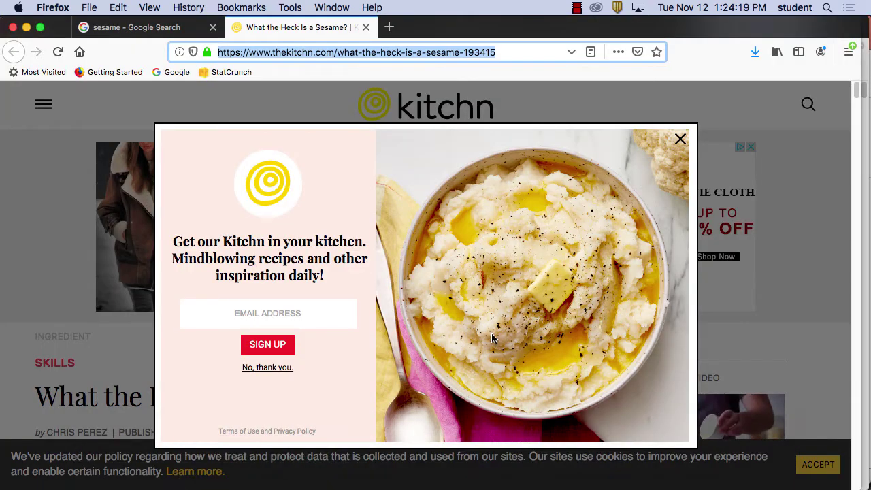
Save the Kitchn sesame photo to the Desktop as 'seseam' and copy the image
left_click(680, 140)
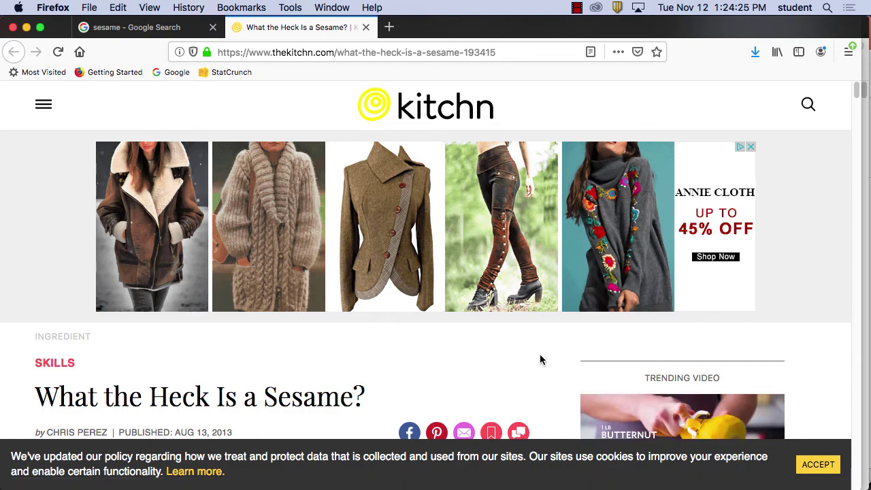
scroll(538, 355, "down", 10)
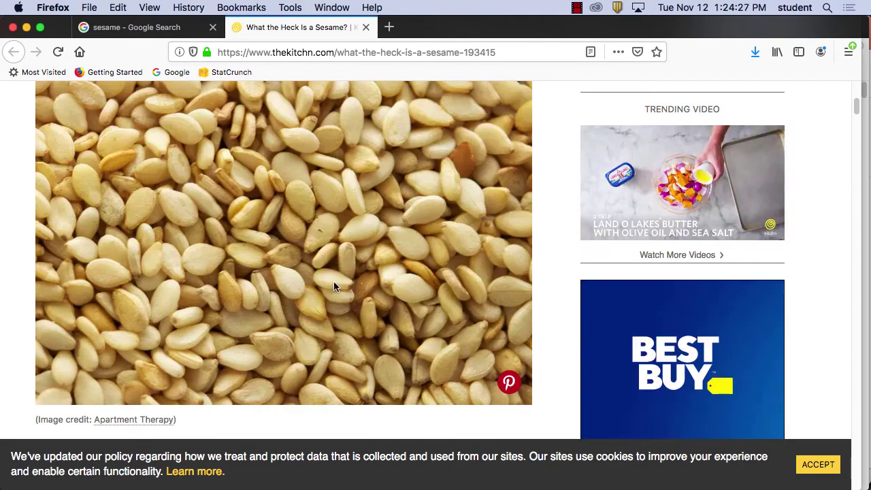
right_click(329, 260)
left_click(382, 315)
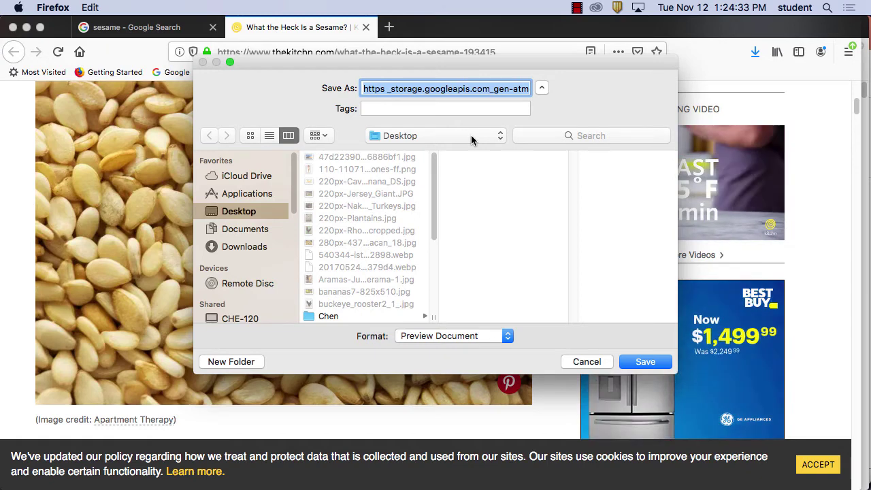
type("sesaem")
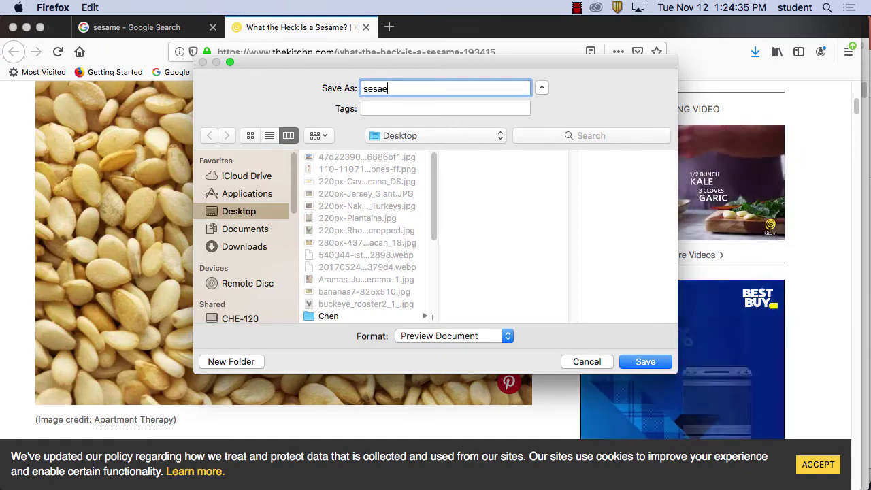
key("BackSpace")
key("BackSpace")
key("BackSpace")
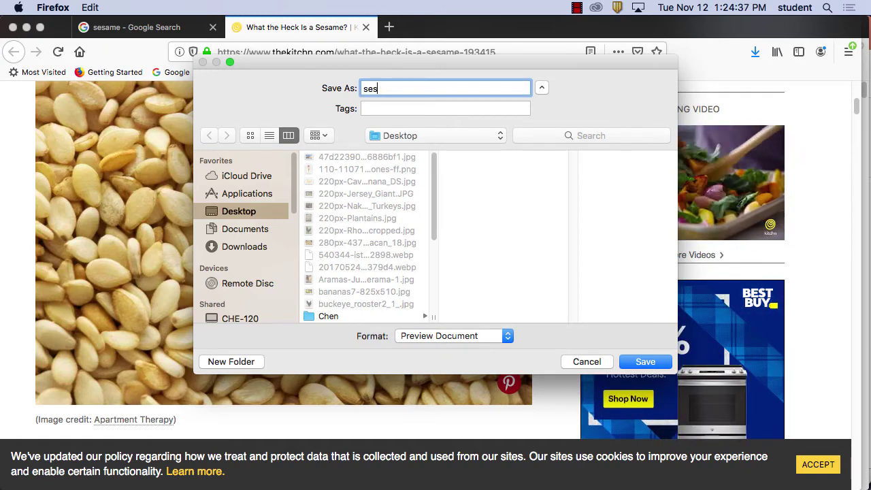
type("eam")
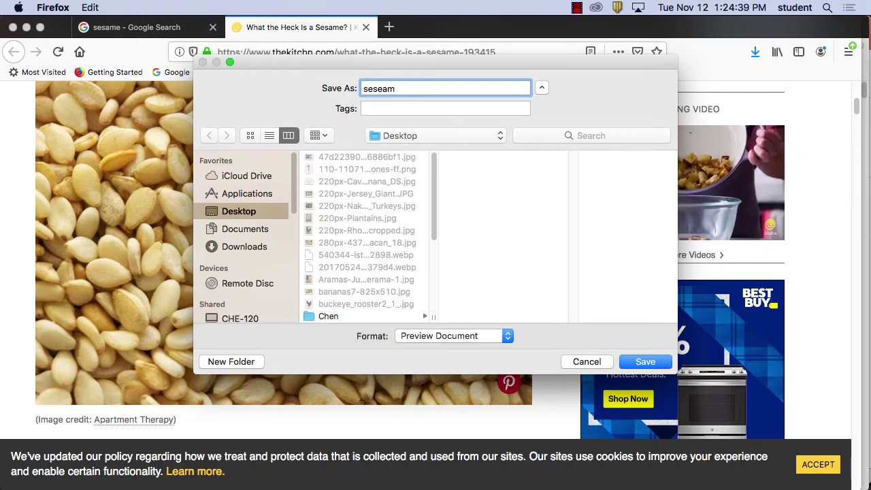
left_click(664, 361)
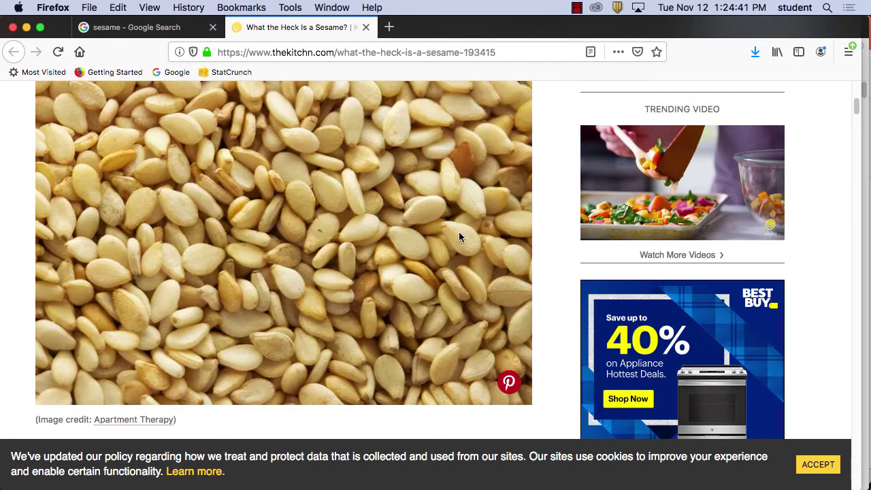
right_click(454, 253)
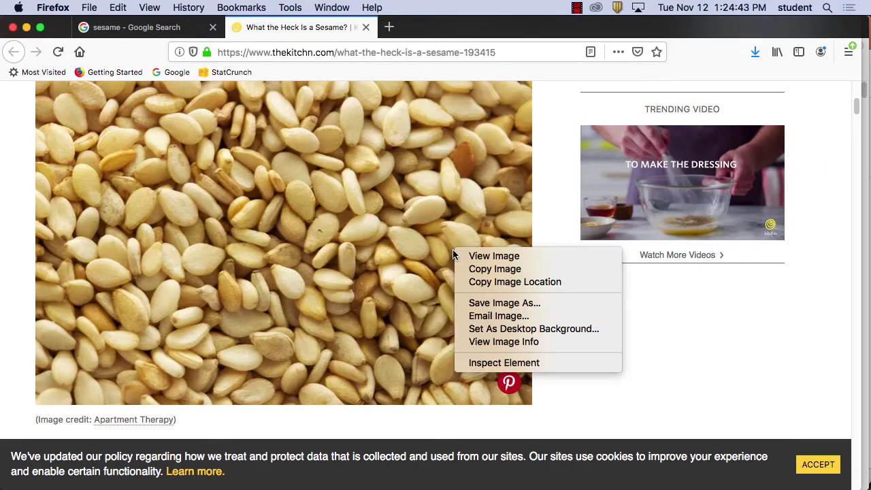
left_click(485, 268)
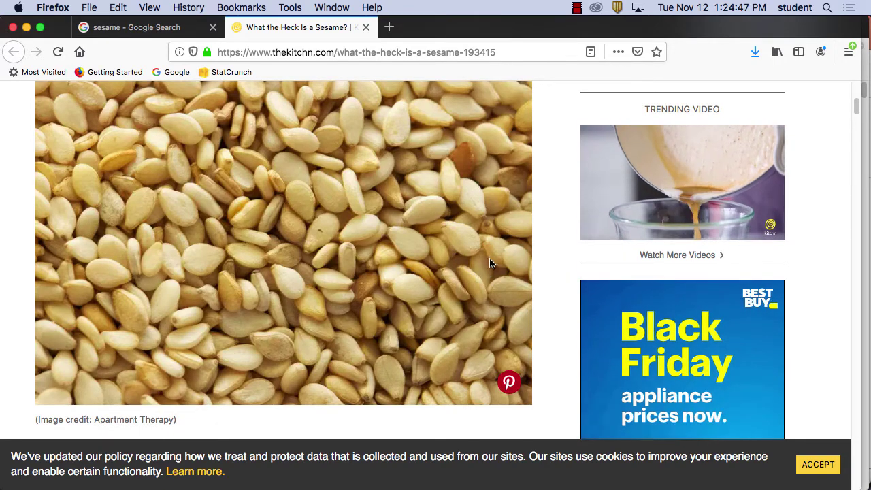
Fill the Image cell beside Sesame Seed with the seseam.jpeg picture from the Desktop
mouse_move(564, 476)
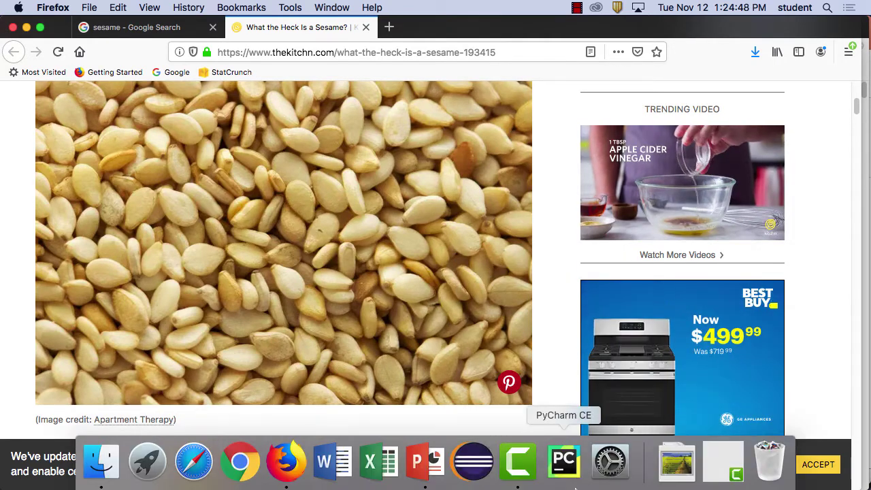
left_click(425, 463)
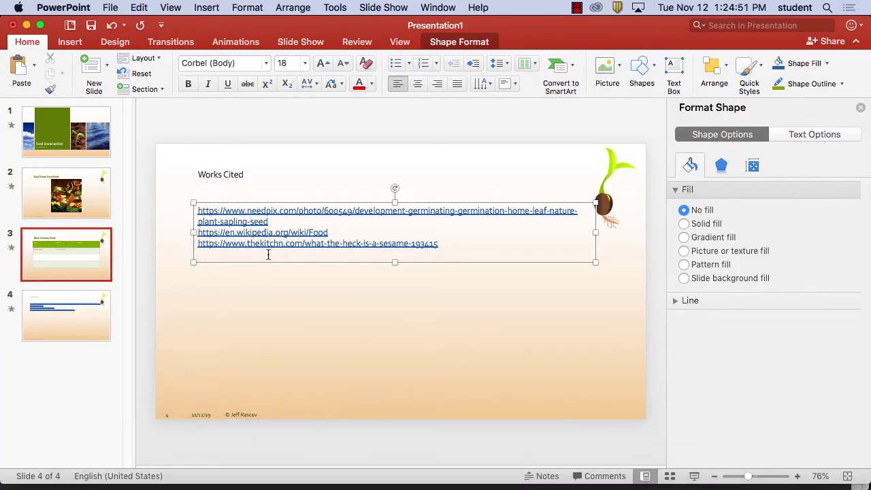
left_click(508, 253)
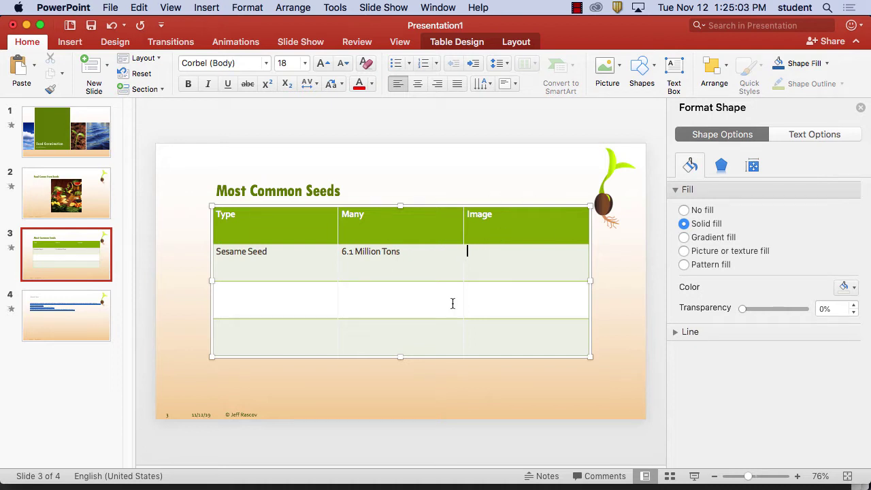
left_click(705, 255)
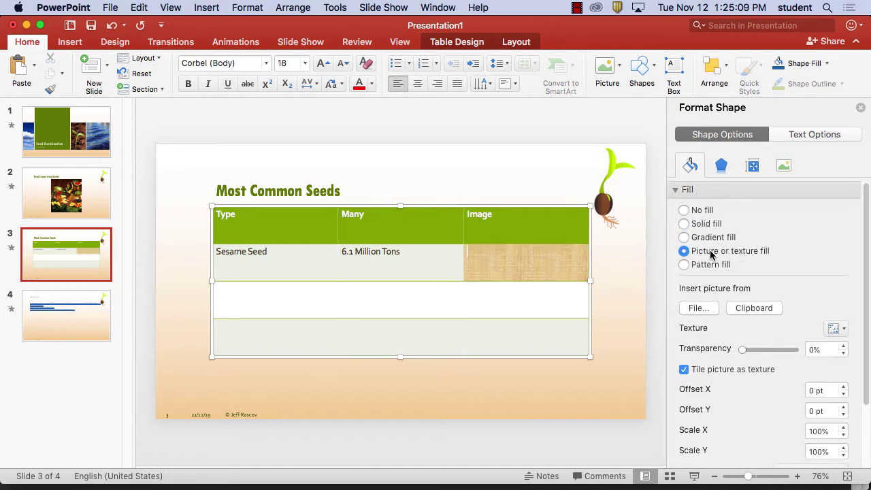
left_click(701, 309)
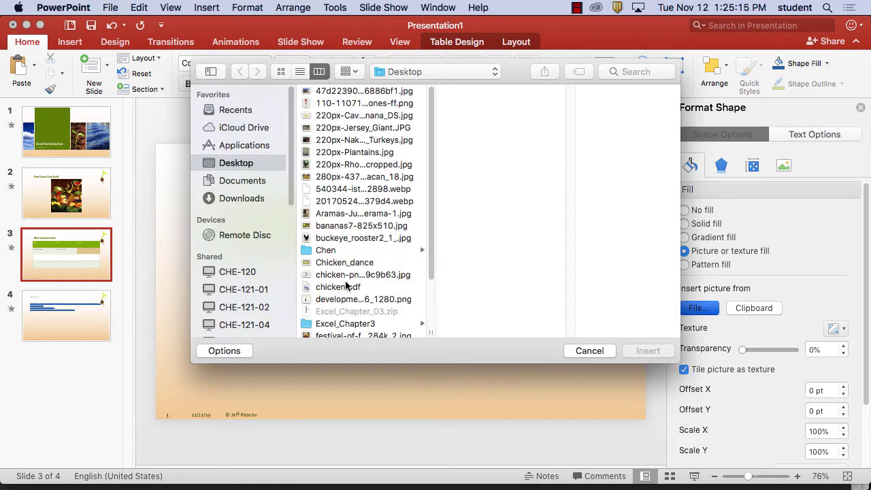
left_click(364, 178)
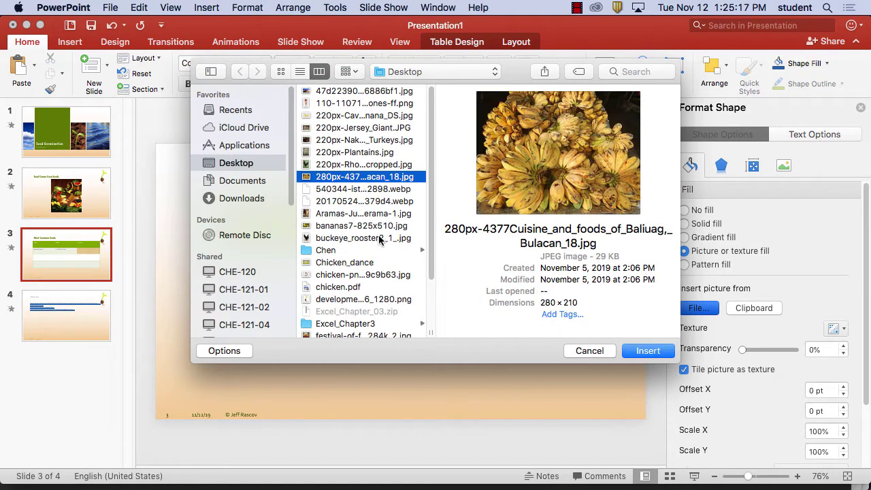
scroll(379, 235, "down", 3)
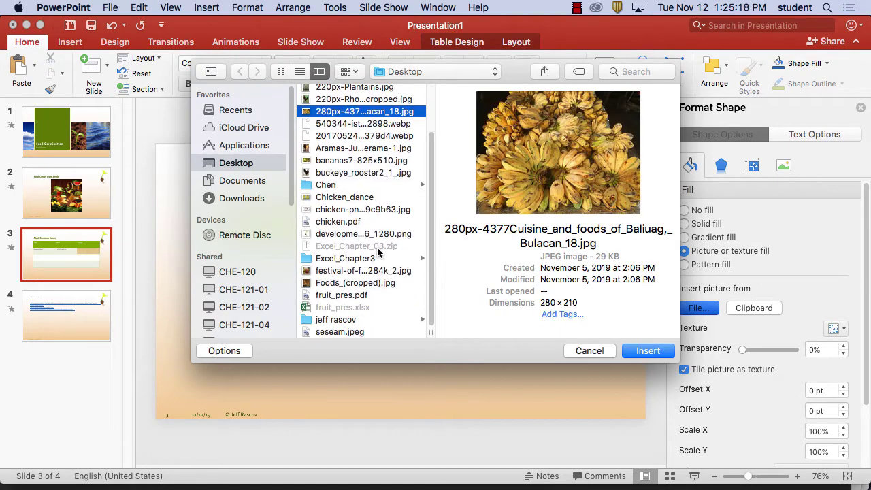
left_click(355, 334)
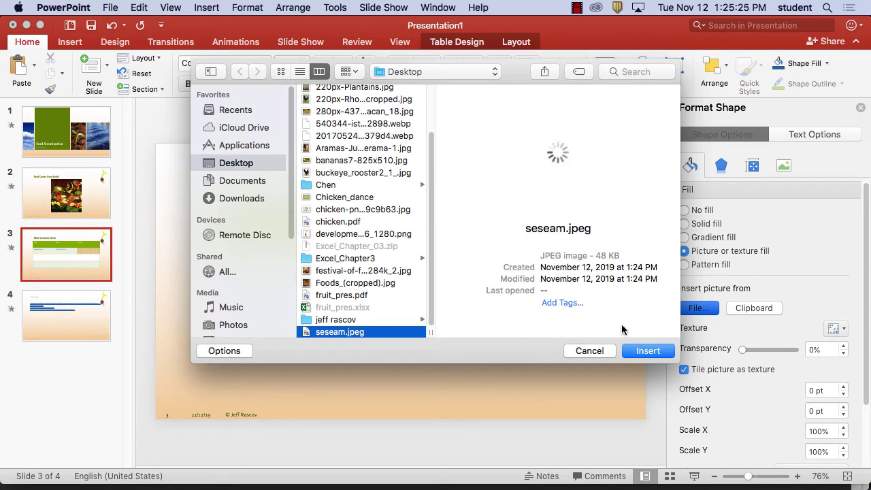
left_click(655, 352)
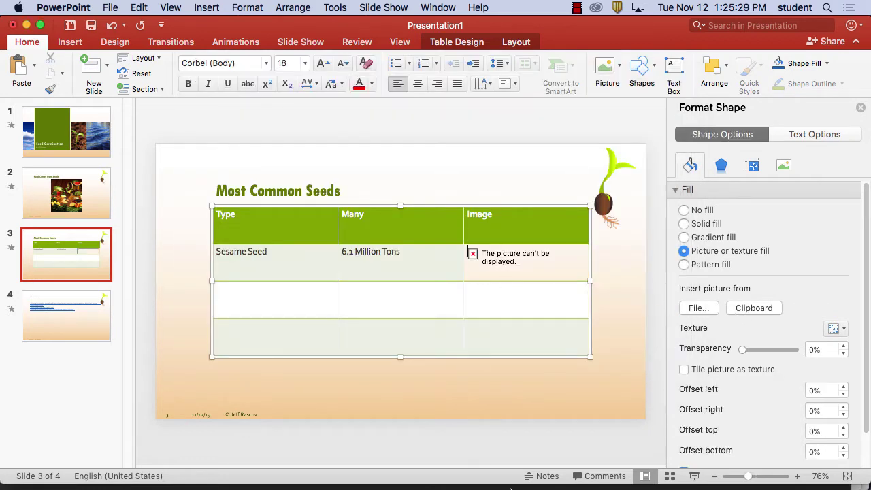
In the Firefox sesame article, screenshot the sesame seed photo with Cmd+Shift+4
mouse_move(517, 485)
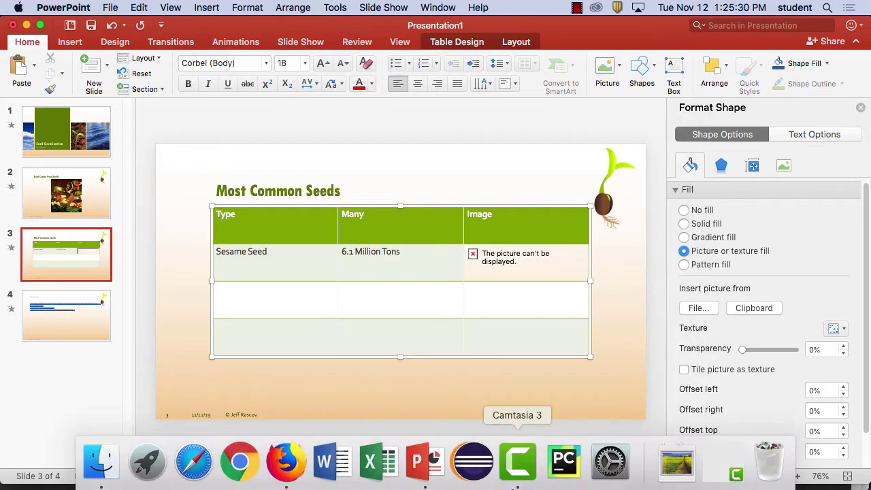
left_click(286, 461)
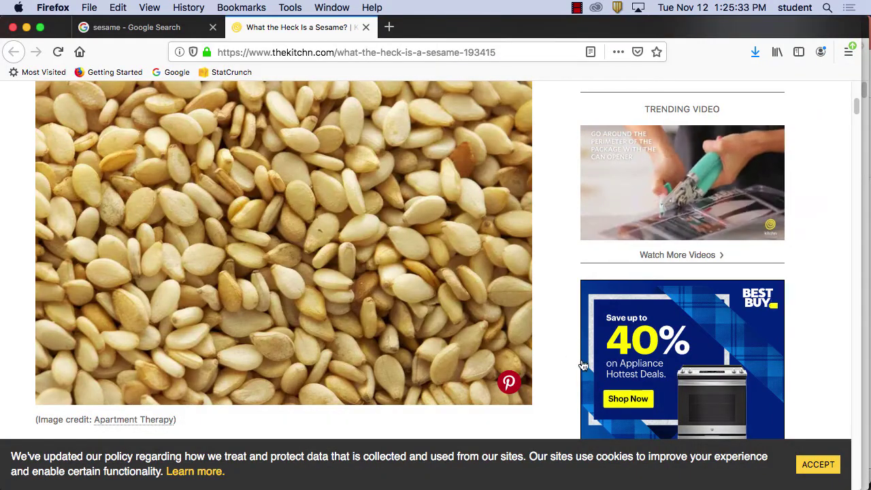
scroll(570, 367, "up", 1)
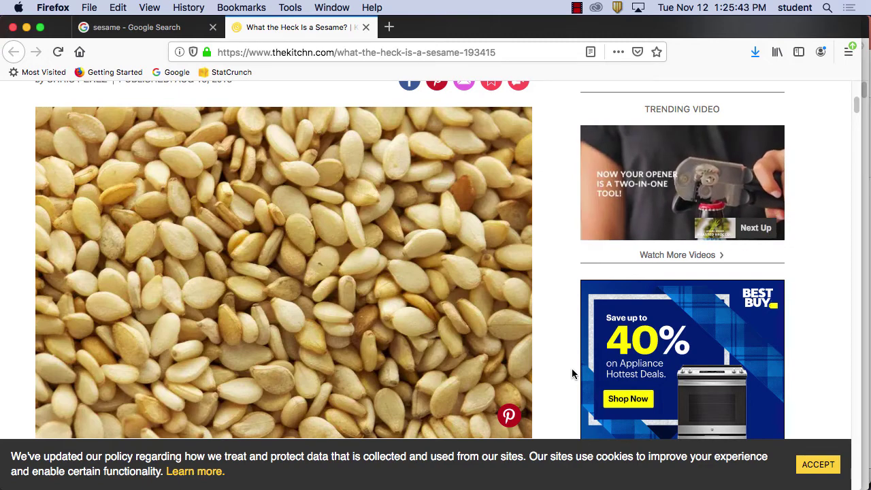
key("super+shift+4")
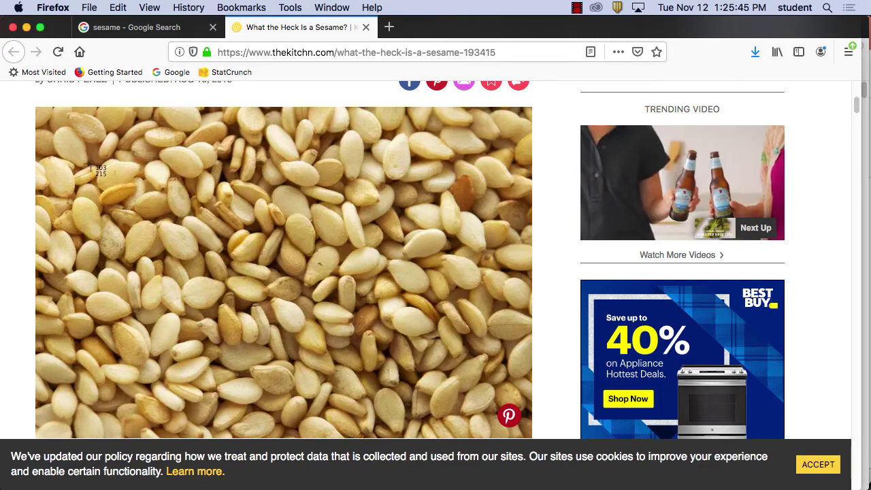
left_click_drag(60, 115, 488, 428)
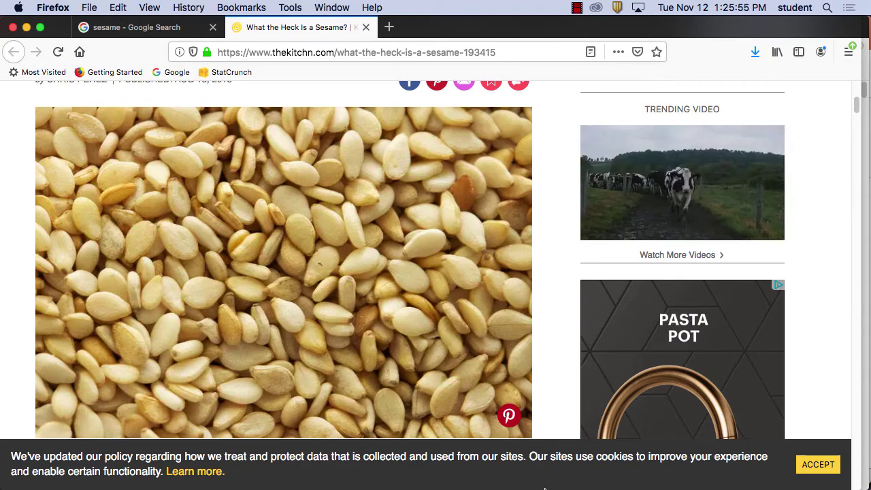
Fill slide 3's Image cell with the new sesame seed Screen Shot file
mouse_move(564, 487)
left_click(421, 462)
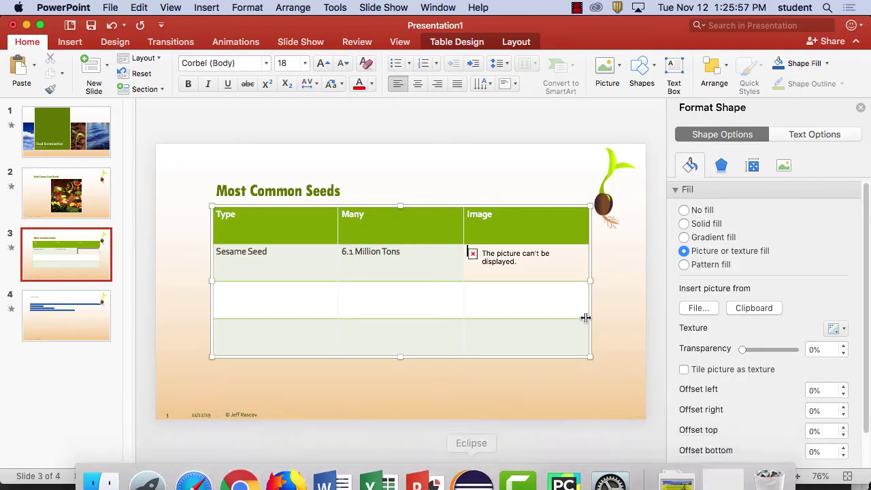
left_click(701, 310)
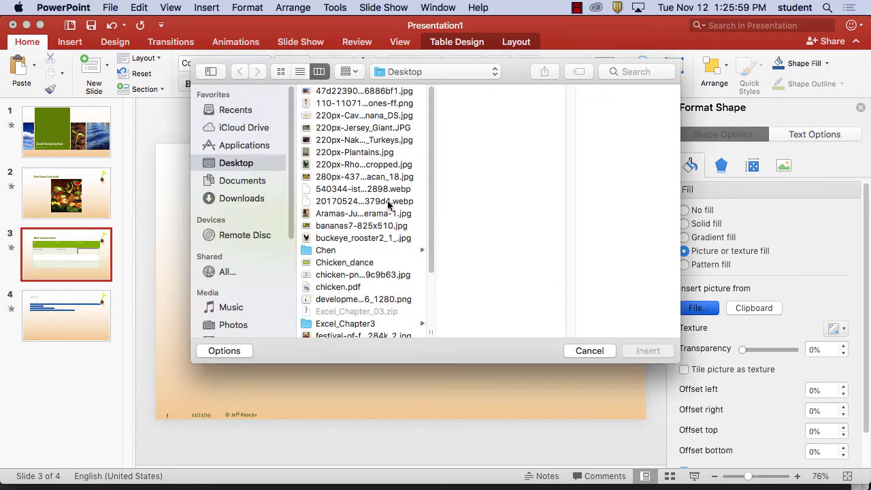
scroll(383, 204, "down", 3)
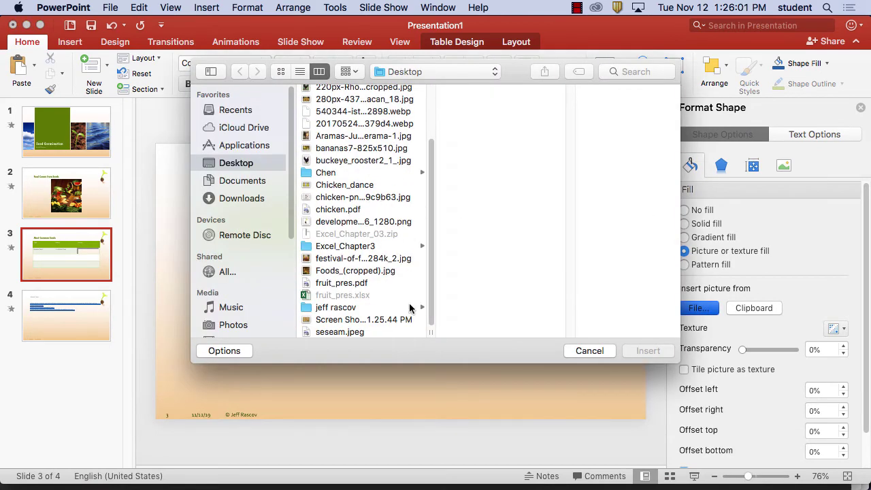
left_click(379, 322)
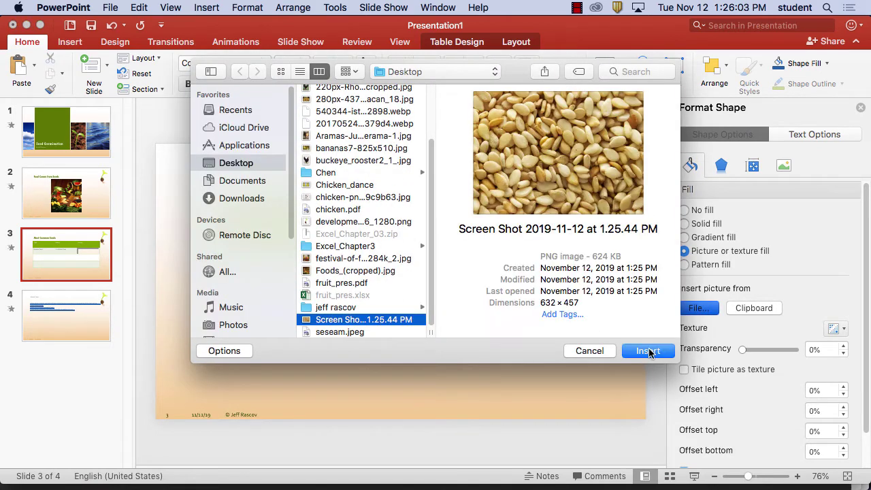
left_click(648, 351)
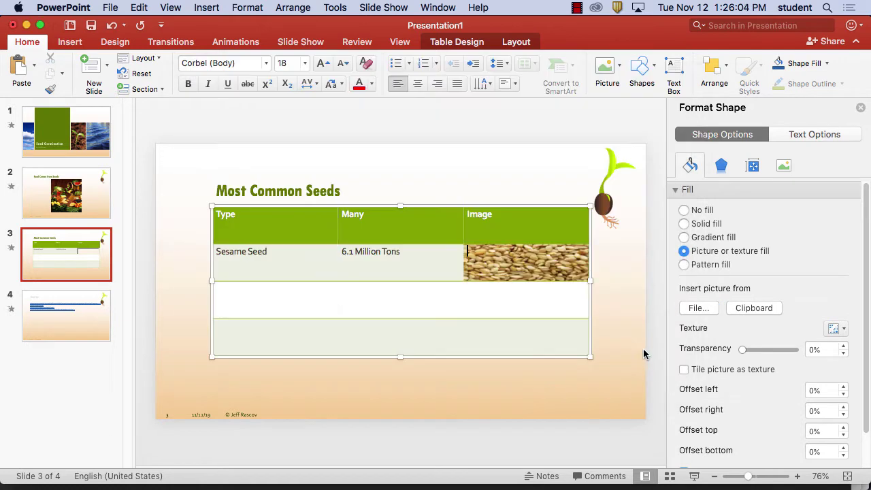
Inset the seed picture 25% from the left and right, then deselect the table
left_click(844, 385)
mouse_move(843, 388)
left_mouse_down()
mouse_move(844, 408)
mouse_move(842, 389)
left_mouse_up()
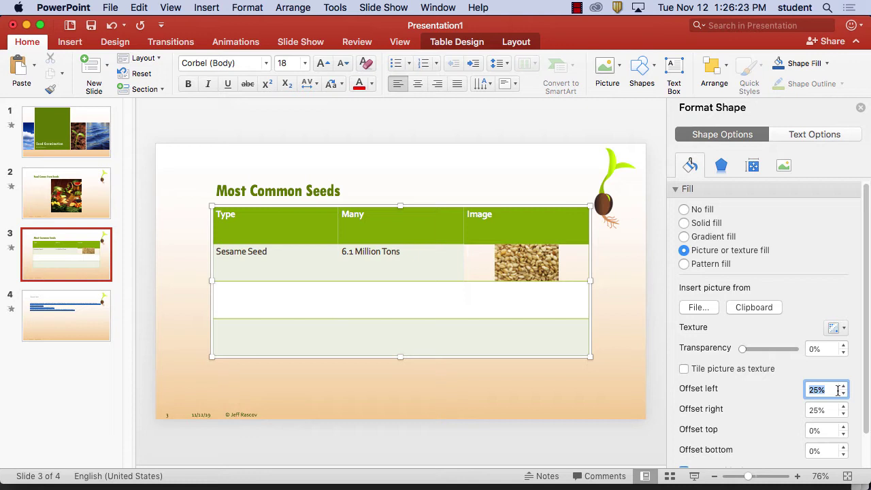
left_click(576, 8)
left_click(577, 33)
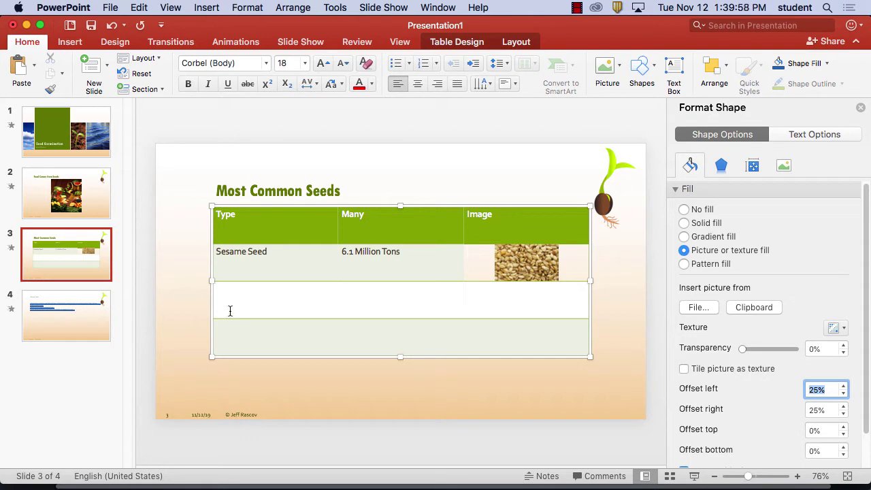
left_click(145, 215)
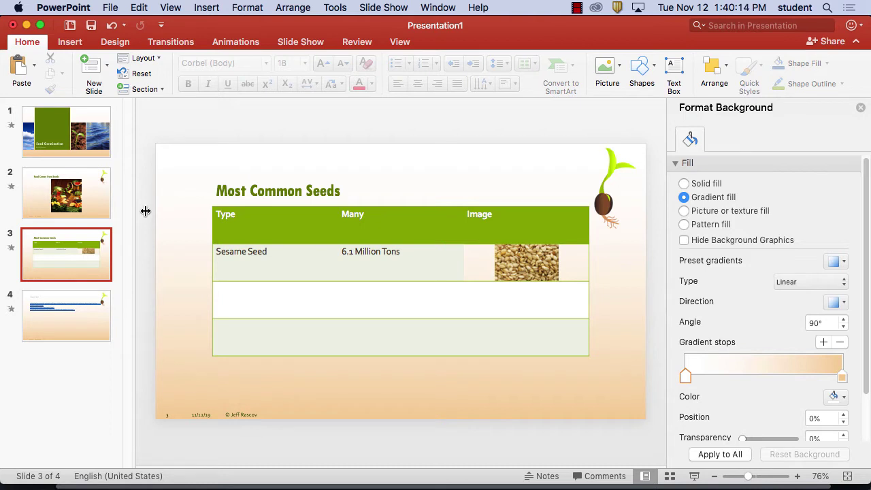
Add a Title and Content slide after Most Common Seeds and place the cursor in its title
left_click(106, 67)
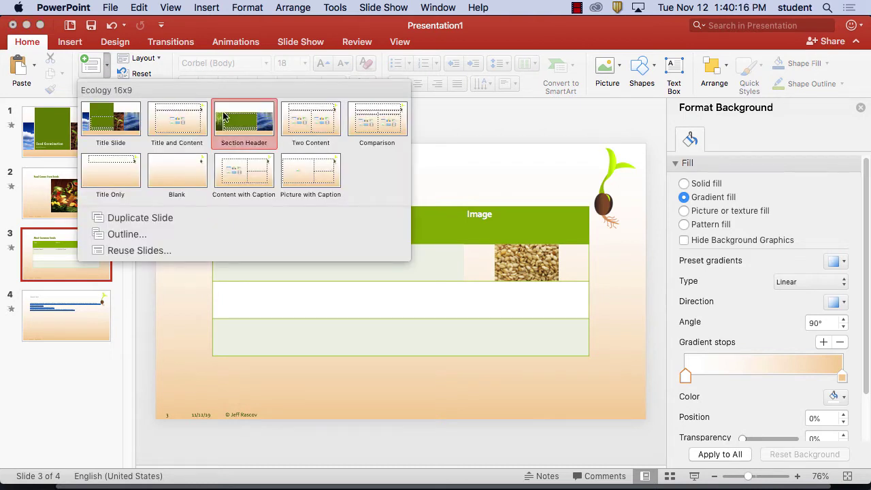
left_click(182, 117)
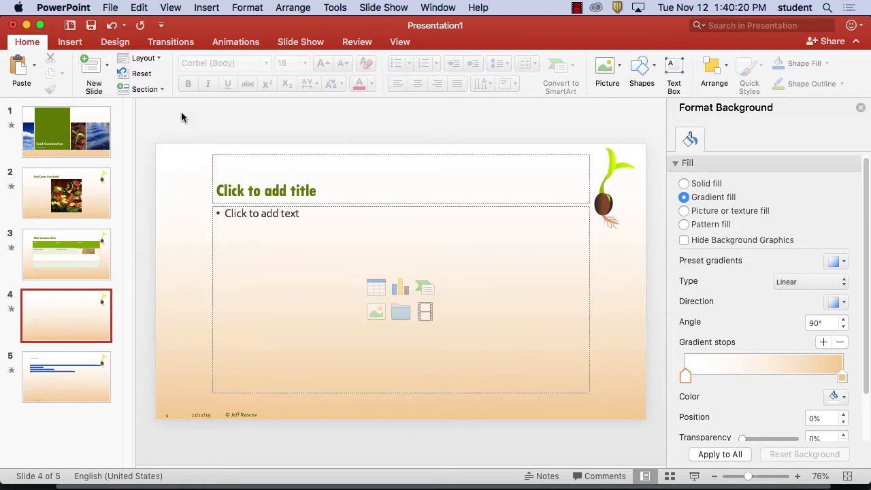
left_click(306, 188)
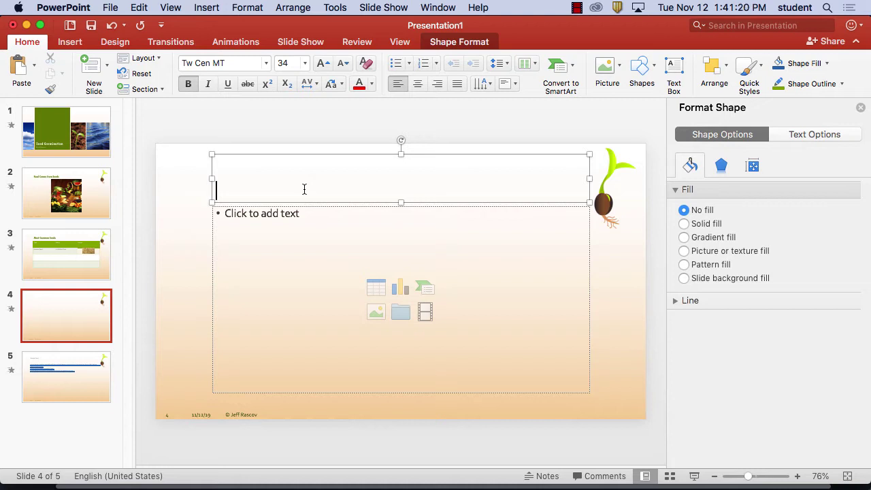
Title slide 4 'Seed Germination of Seeds Per Month', correcting the 'Gerimantion' typo
type("Seed Gerim")
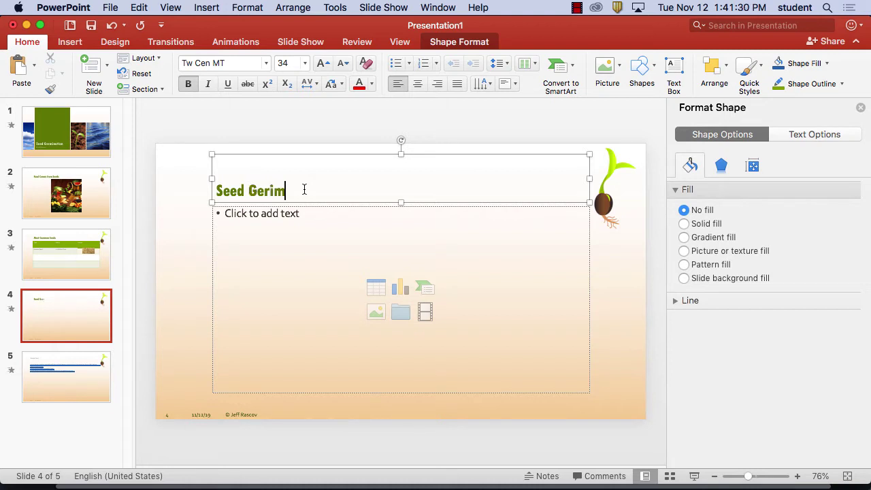
type("antion")
left_click(85, 251)
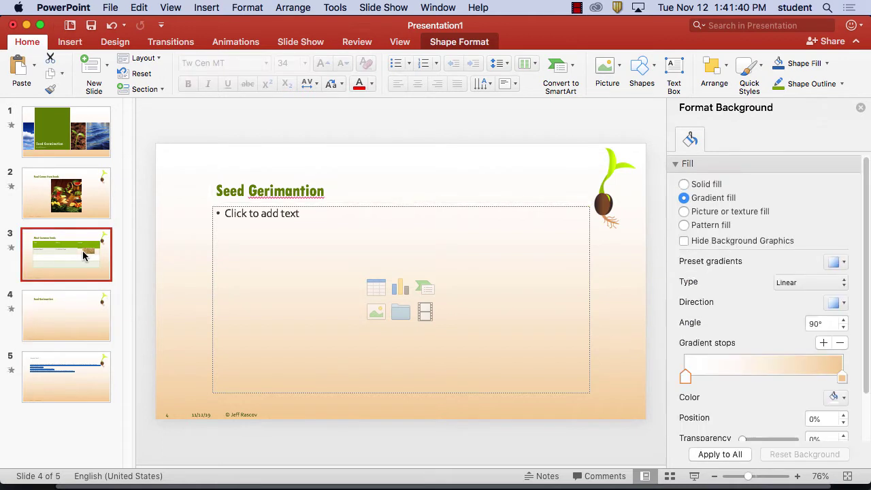
left_click(79, 299)
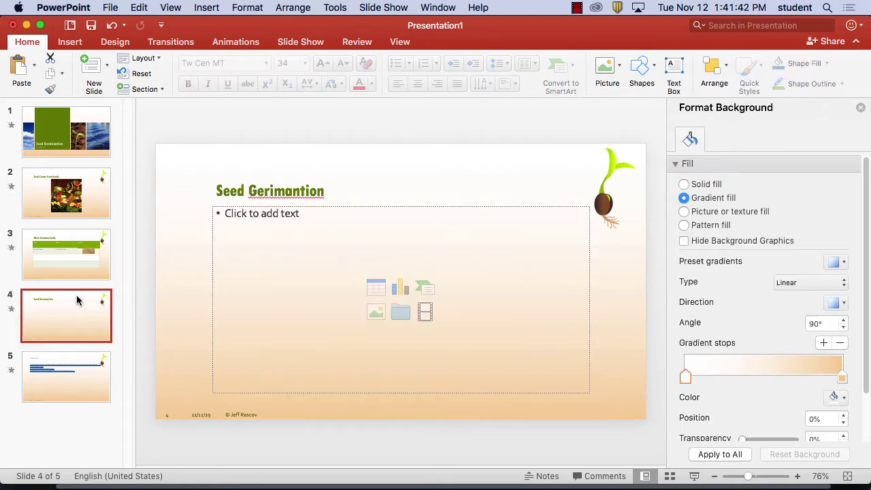
left_click(293, 191)
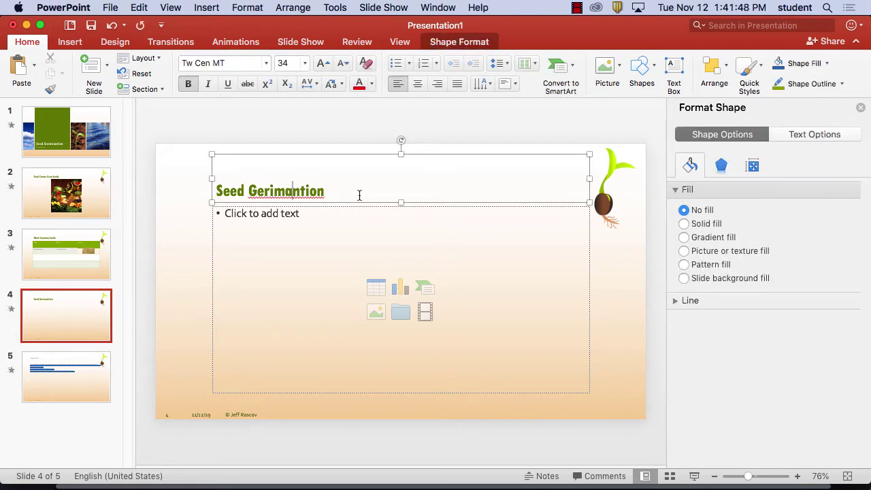
key("BackSpace")
key("BackSpace")
key("BackSpace")
type("a")
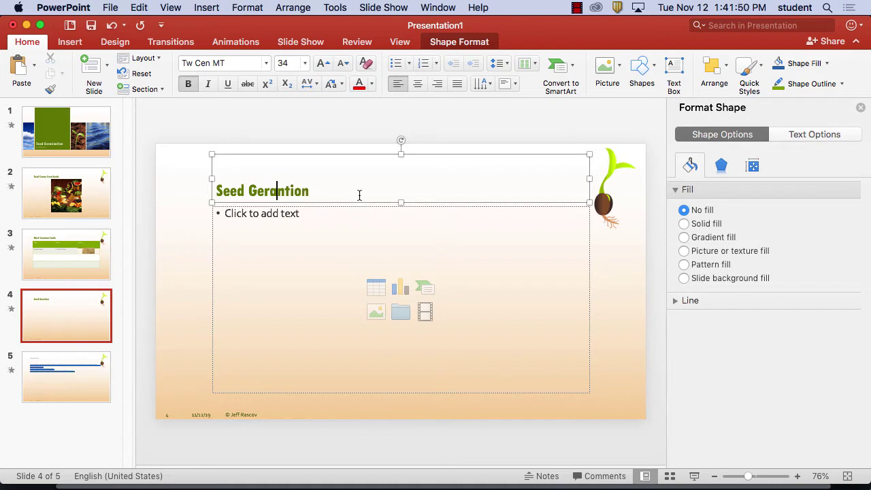
type("n")
key("BackSpace")
key("BackSpace")
type("mi")
left_click(292, 193)
type("a")
left_click(333, 192)
type("of Se")
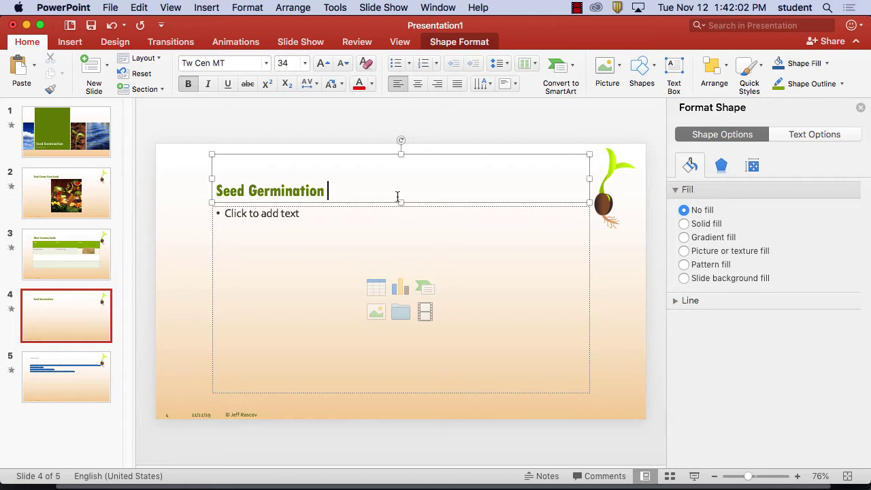
type("ed")
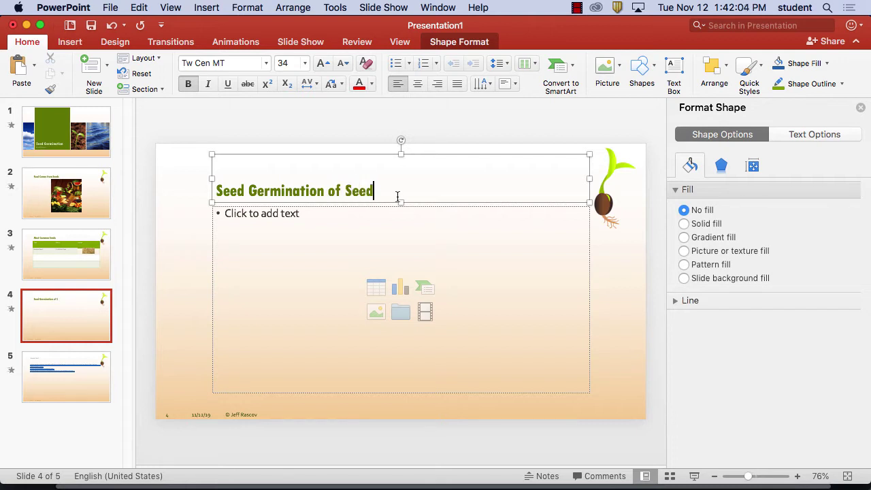
type("s Per Month")
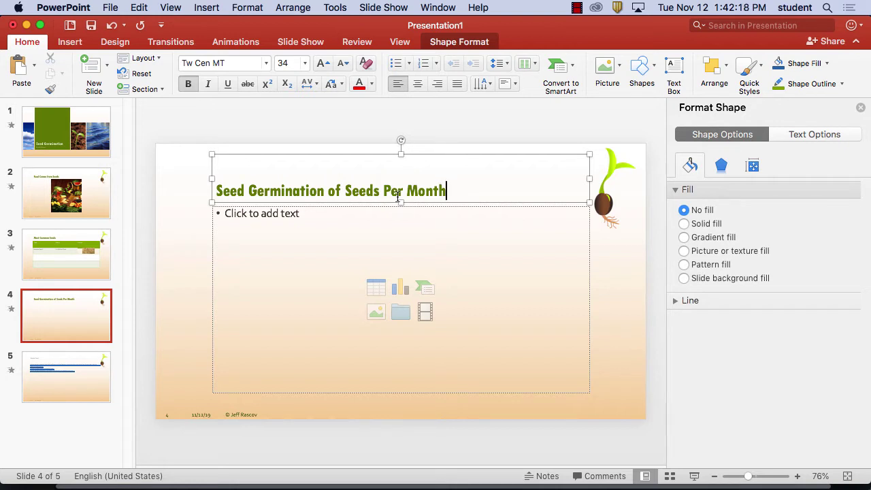
Insert a 3-D Clustered Column chart into slide 4's content placeholder
left_click(398, 289)
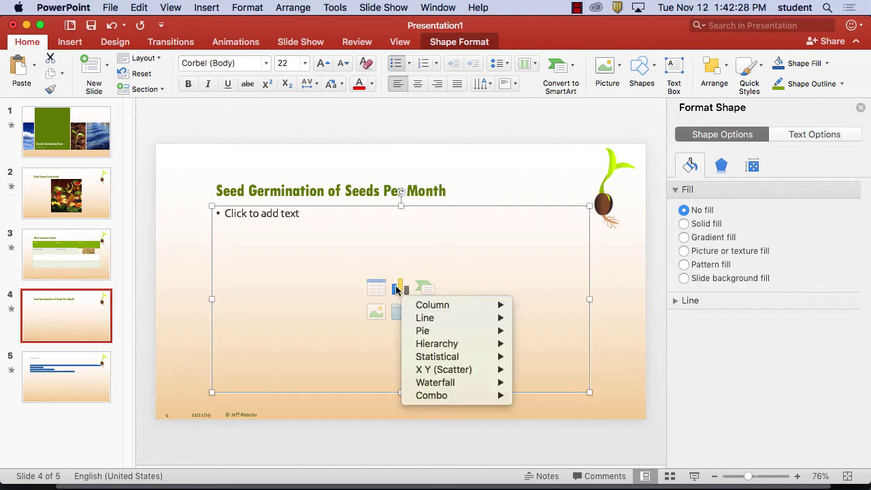
key("Escape")
left_click(398, 289)
mouse_move(439, 308)
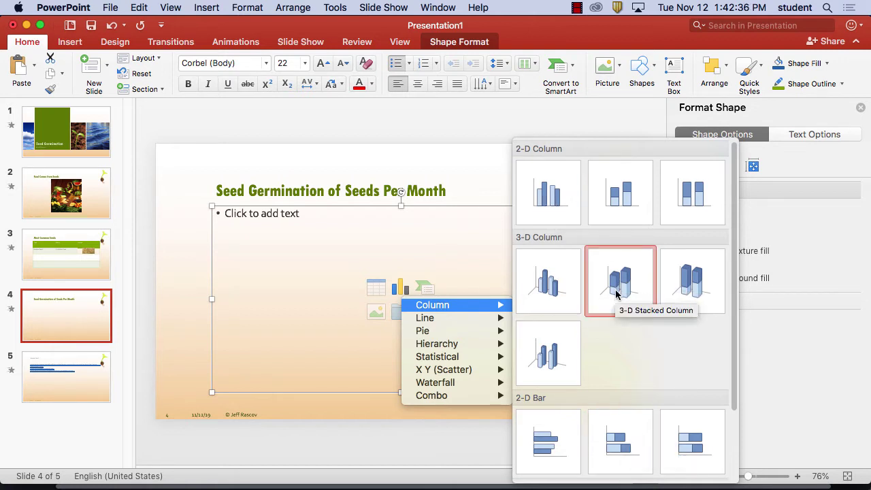
left_click(547, 294)
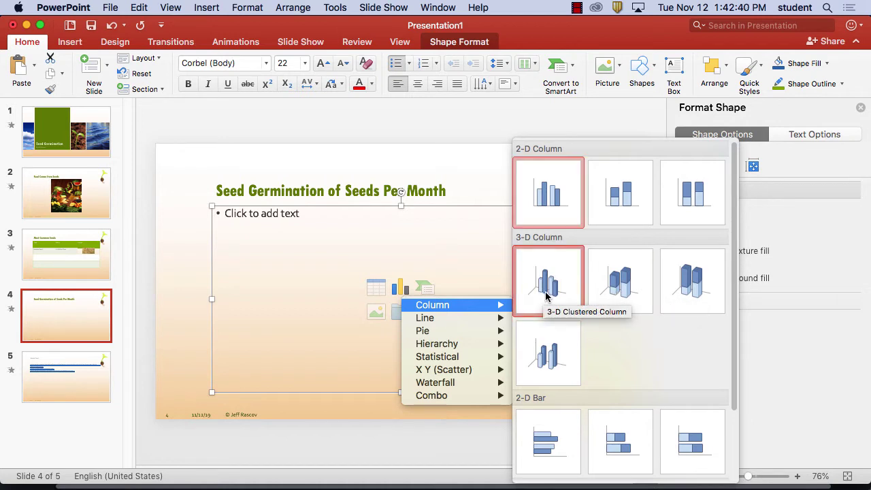
left_click(547, 296)
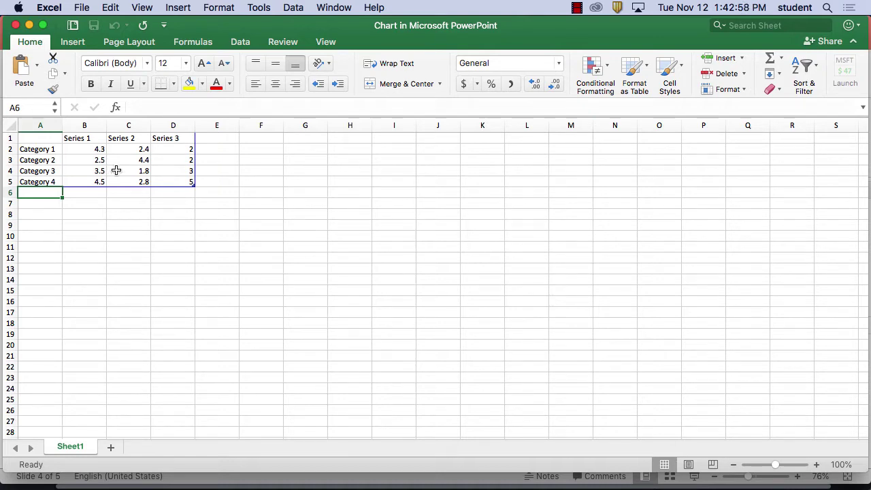
Clear the Series 2 and Series 3 data in columns C and D
left_click(121, 138)
left_click_drag(141, 166, 180, 182)
key("Delete")
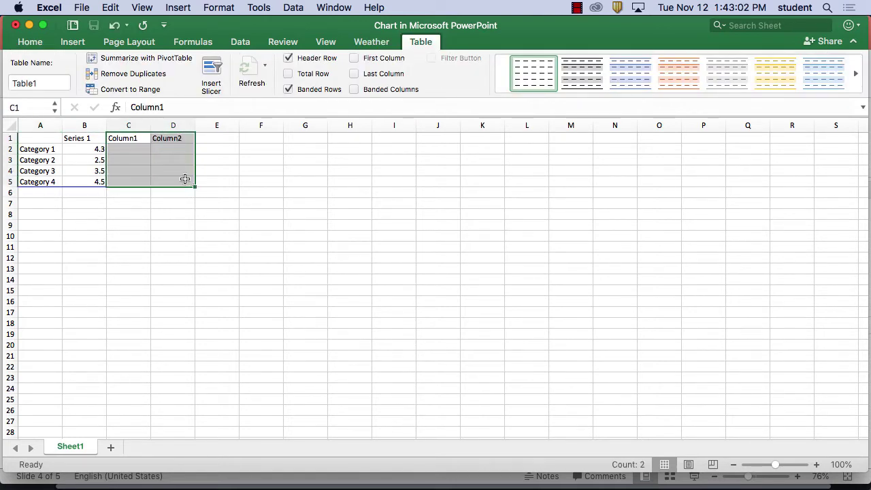
right_click(179, 138)
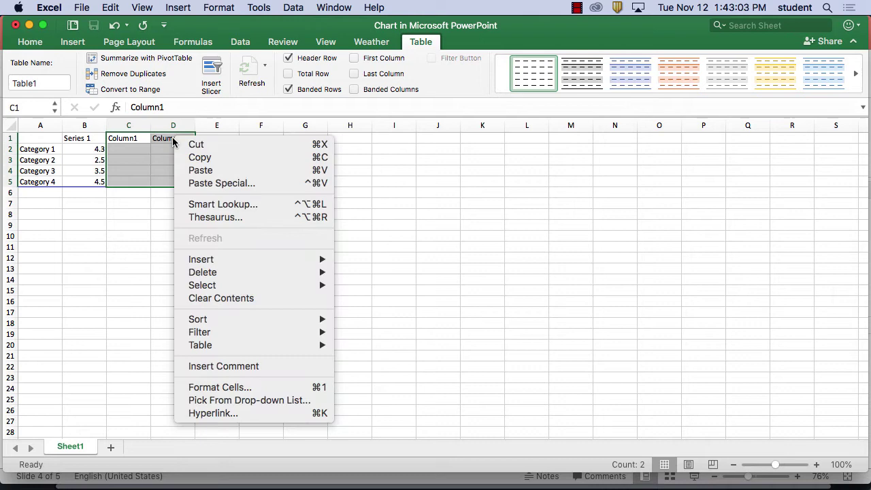
left_click(205, 157)
left_click(136, 203)
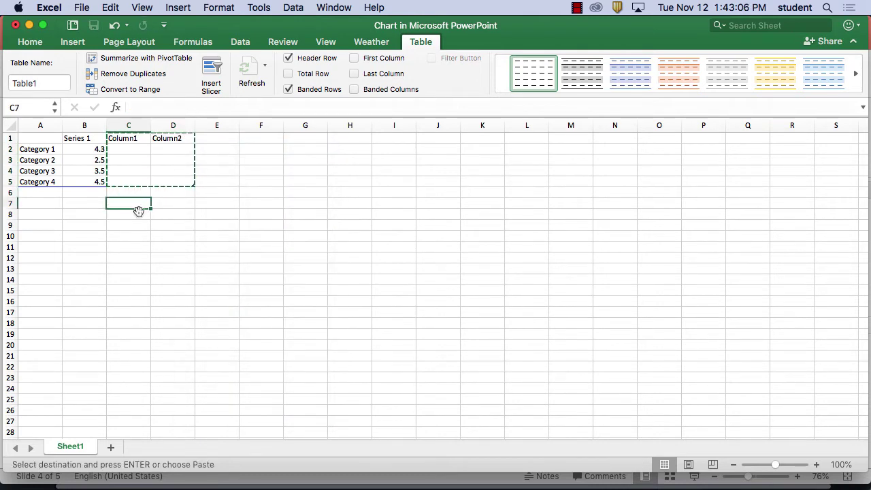
Delete the leftover Column2 header in D1 and shrink the data table to columns A and B
left_click(176, 138)
double_click(177, 107)
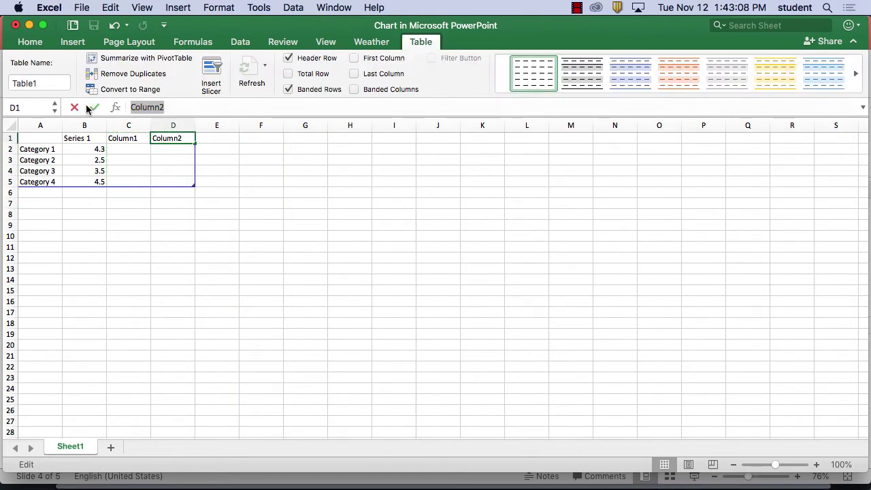
key("BackSpace")
left_click(136, 138)
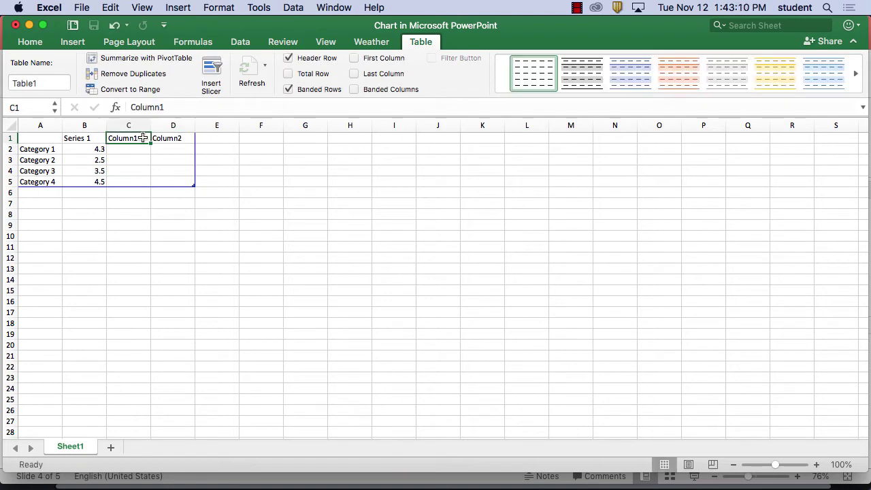
left_click(186, 139)
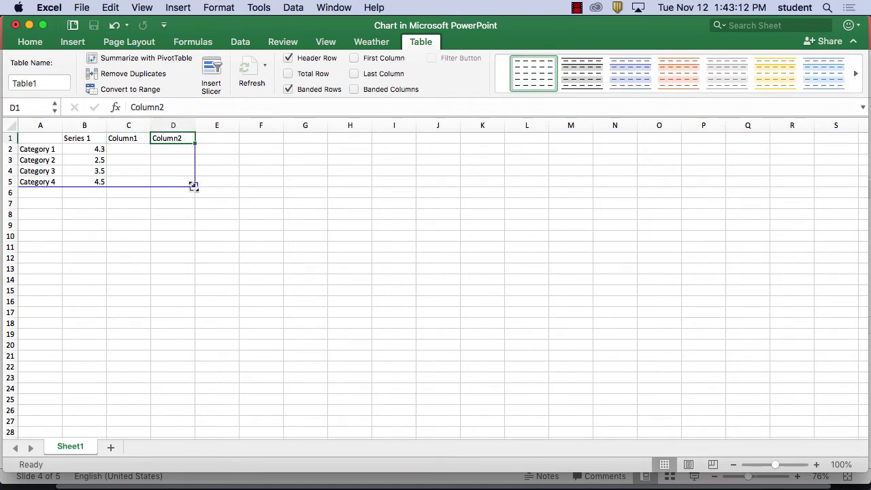
left_click_drag(192, 185, 106, 232)
left_click(142, 169)
Rename the headers to '# of Seeds' in B1 and 'Months' in A1
double_click(99, 138)
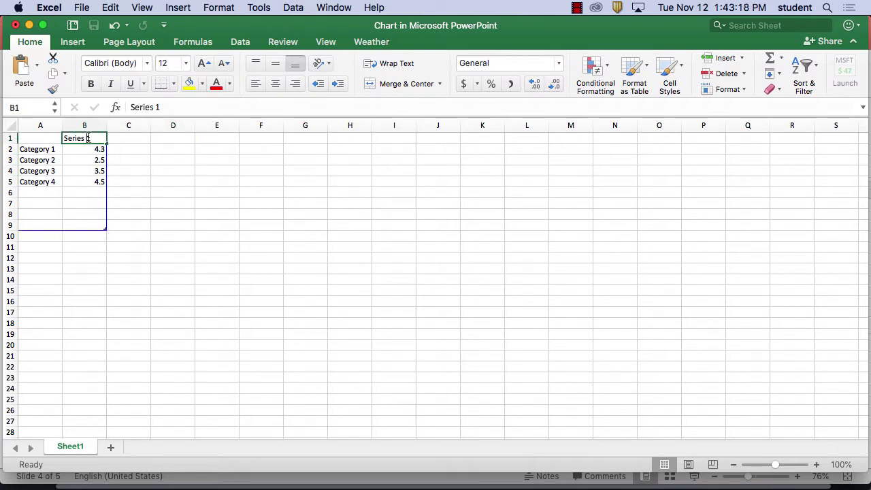
left_click_drag(99, 139, 56, 138)
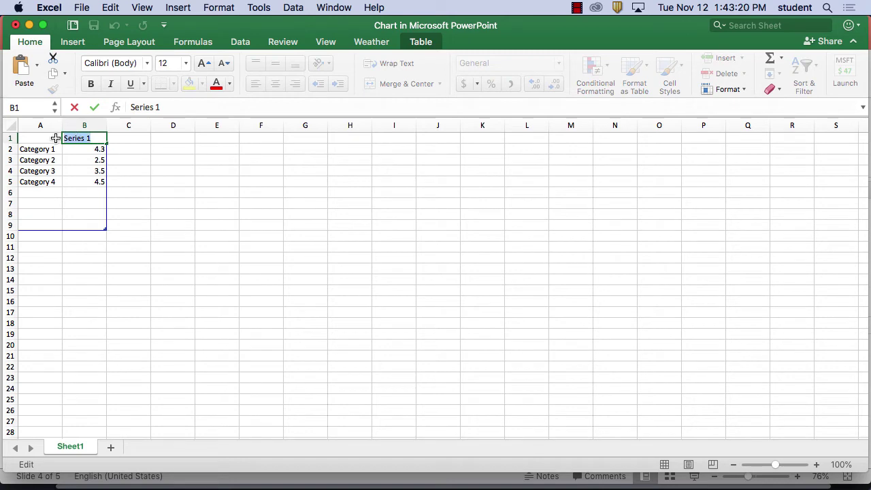
type("# of Seeds")
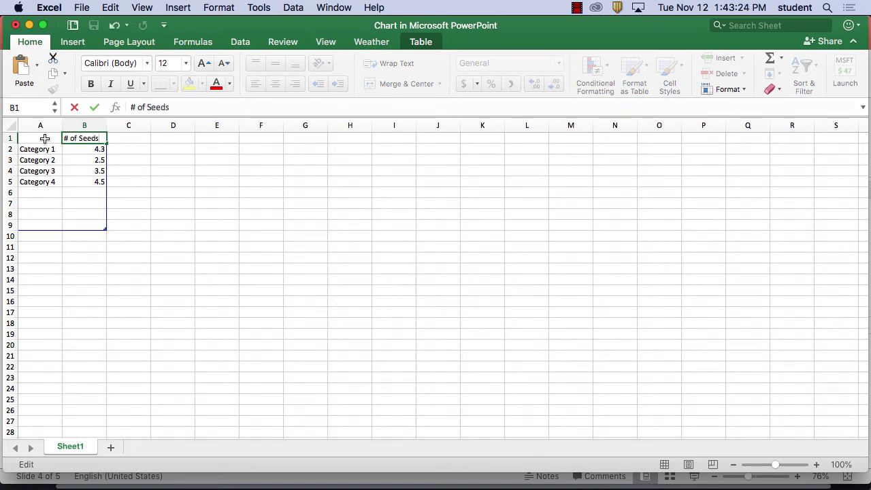
double_click(44, 138)
type("Mont")
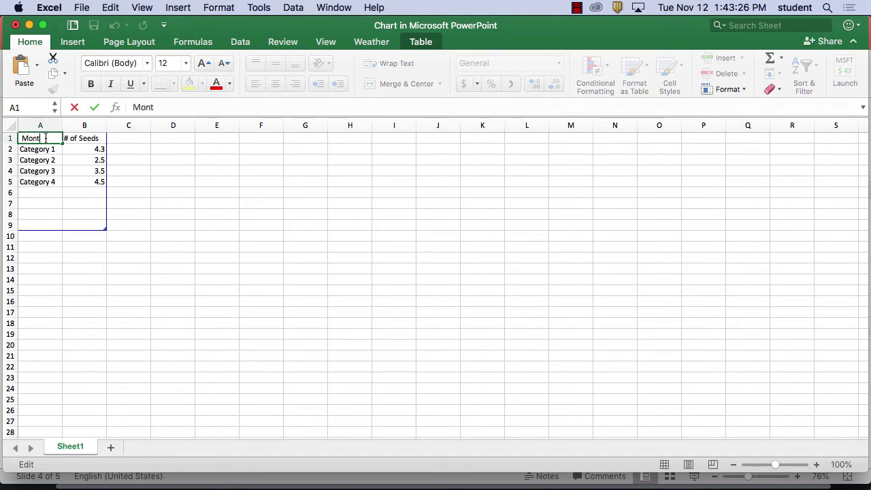
type("hs")
Replace Category 1–4 in A2:A5 with January, February, March and April
double_click(52, 149)
left_click_drag(61, 148, 17, 144)
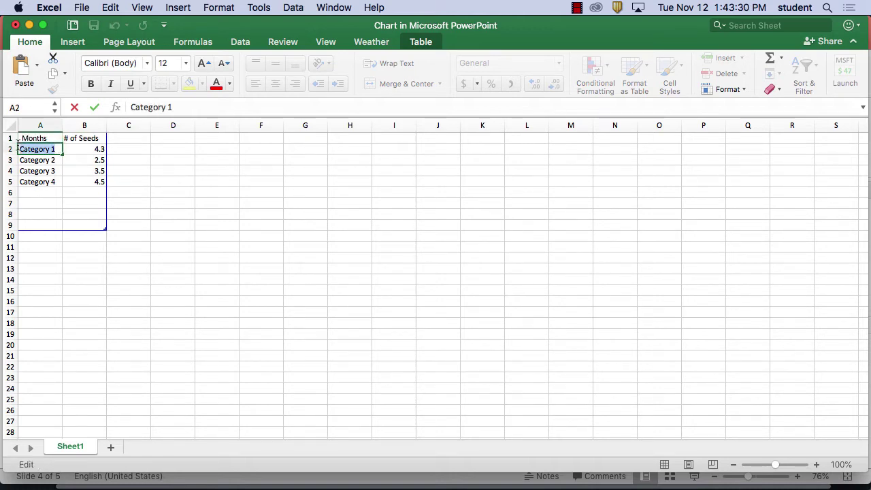
type("jan")
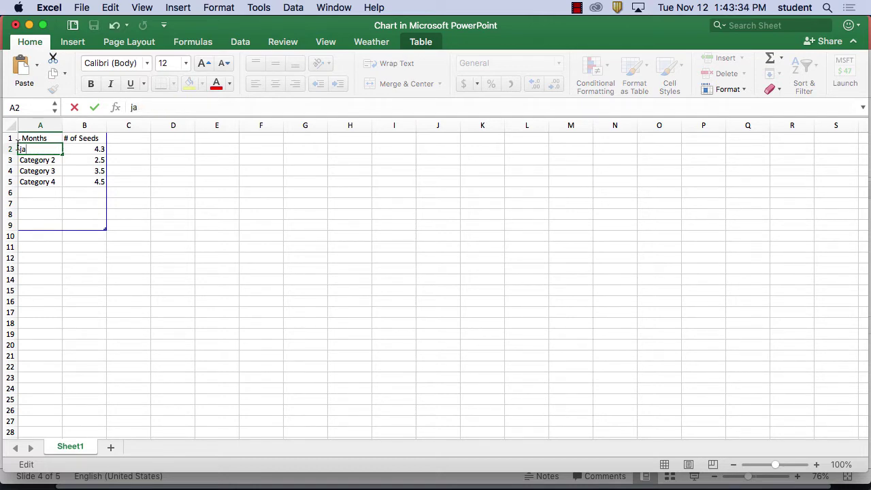
key("BackSpace")
key("BackSpace")
type("January")
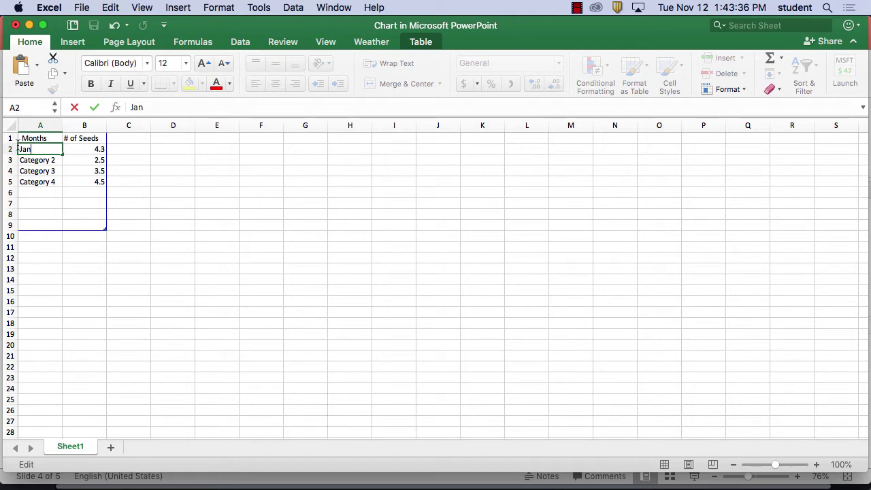
key("Return")
double_click(57, 160)
left_click_drag(57, 160, 2, 158)
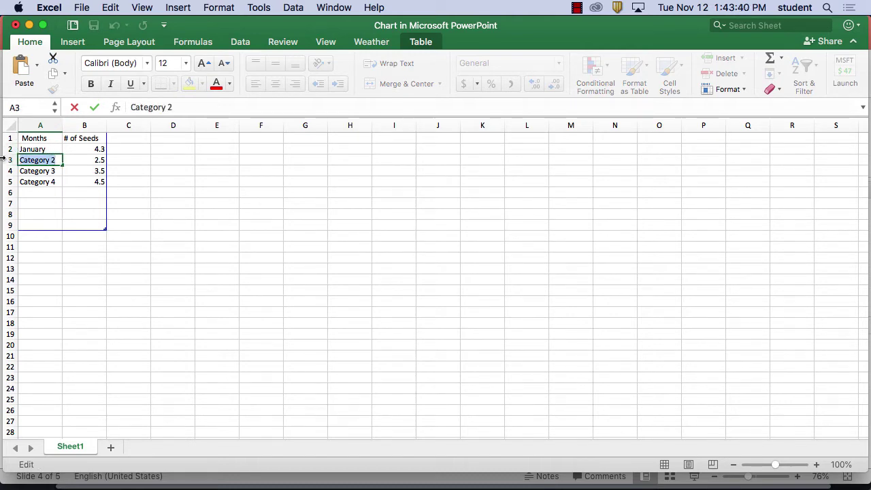
type("Feburary")
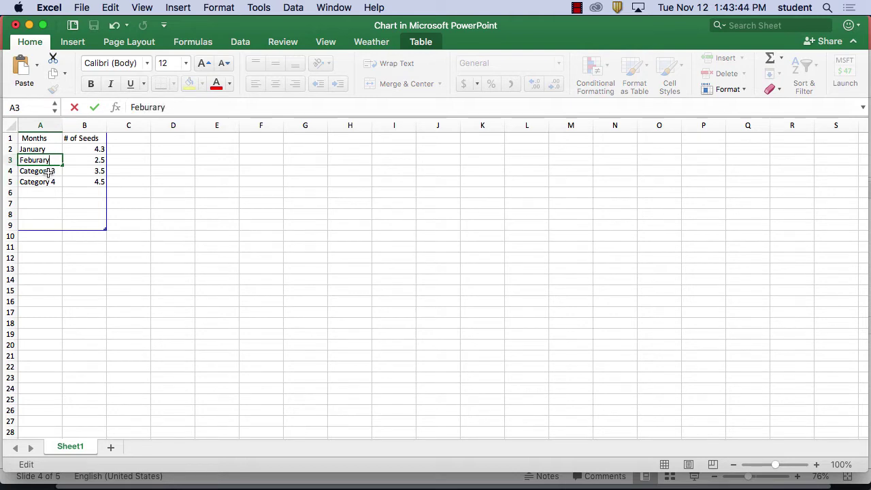
key("BackSpace")
key("BackSpace")
type("y")
key("BackSpace")
key("BackSpace")
key("BackSpace")
key("BackSpace")
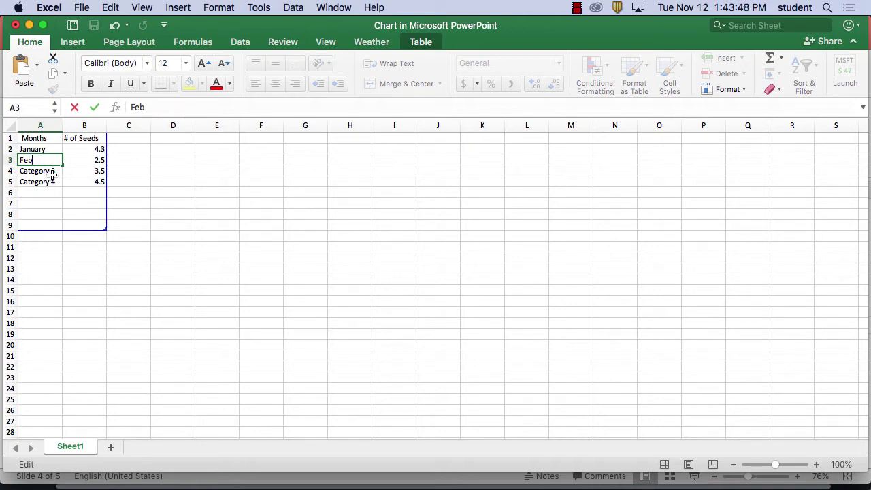
type("urary")
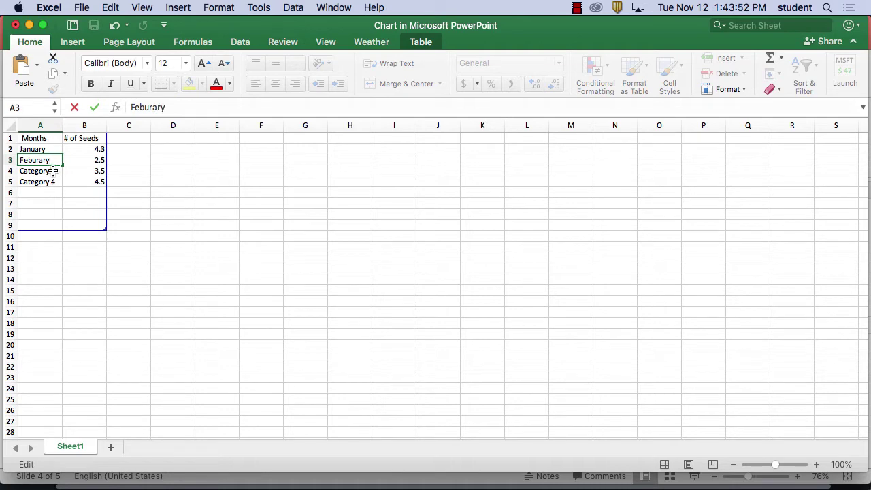
left_click(54, 171)
double_click(57, 171)
left_click_drag(57, 171, 12, 169)
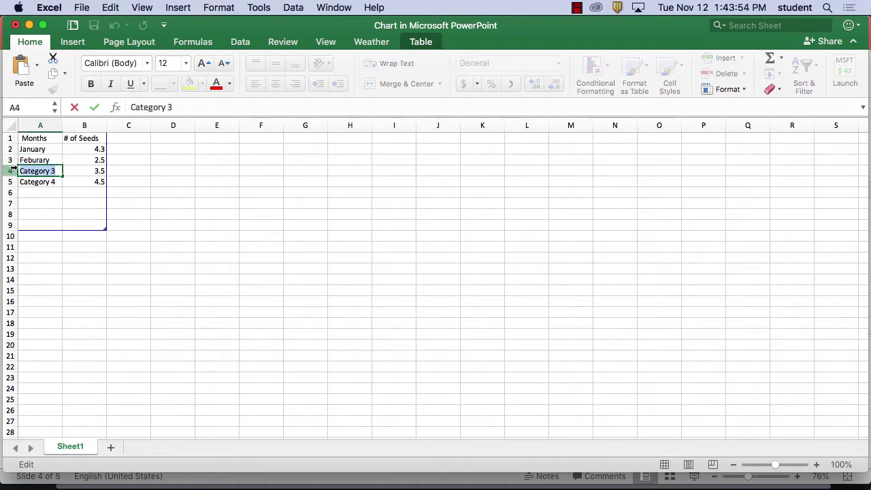
type("March")
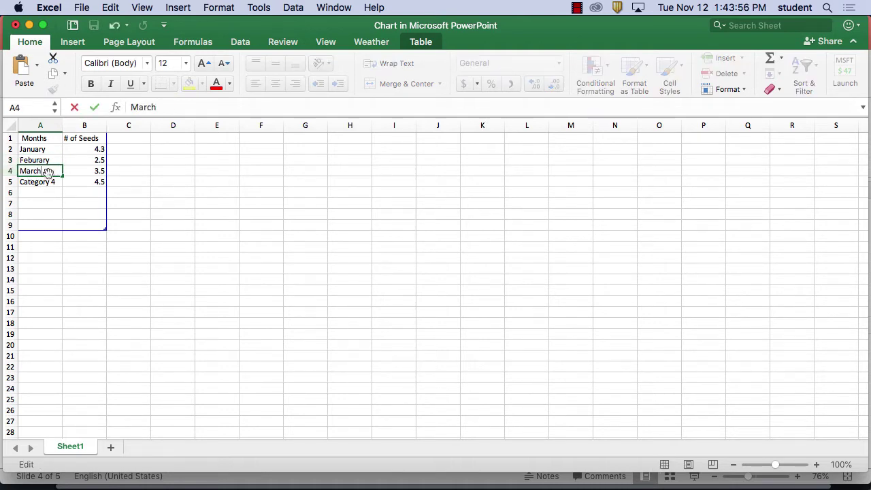
left_click(57, 182)
double_click(57, 182)
left_click_drag(57, 181, 3, 181)
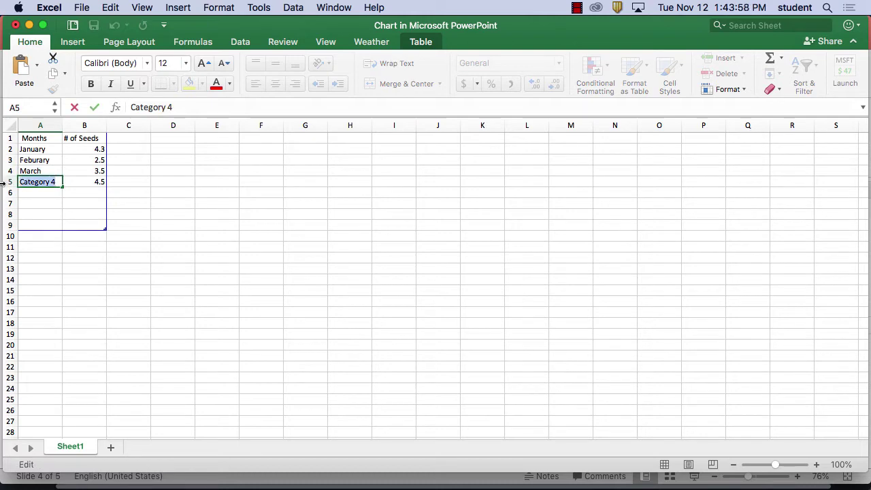
type("April")
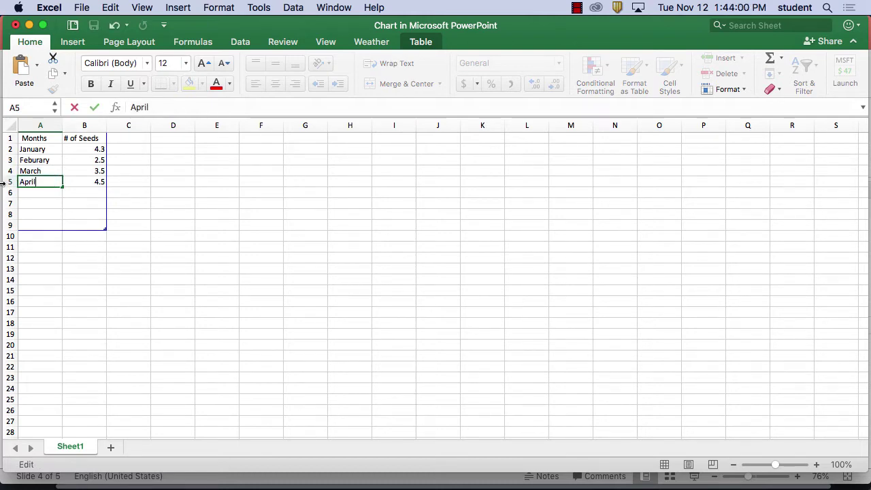
Add May, June and July in A6:A8
left_click(37, 192)
type("May")
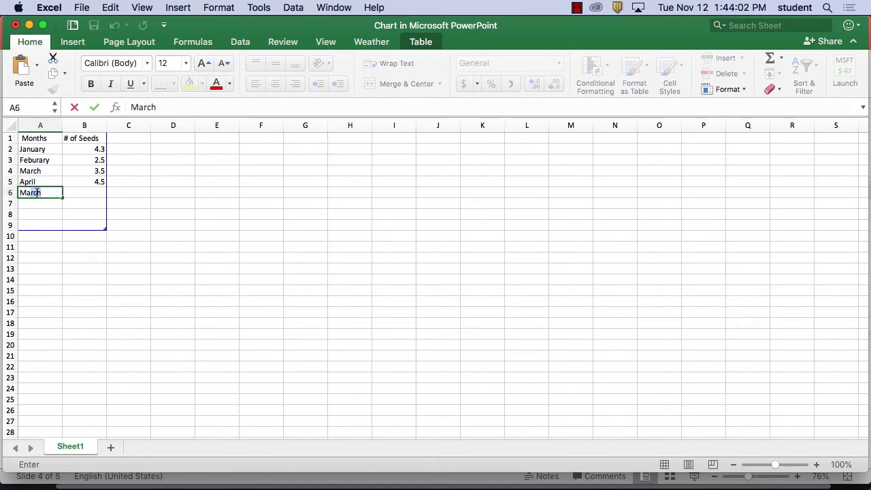
left_click(42, 204)
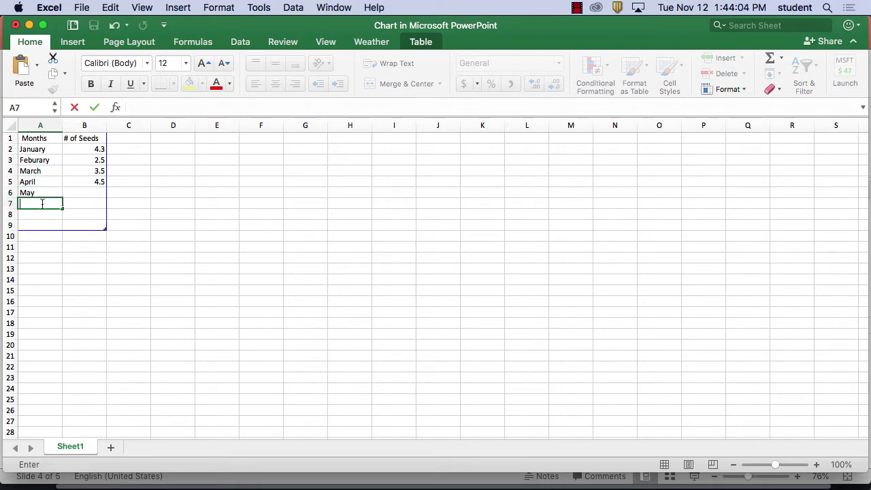
type("June")
left_click(33, 213)
type("Jul")
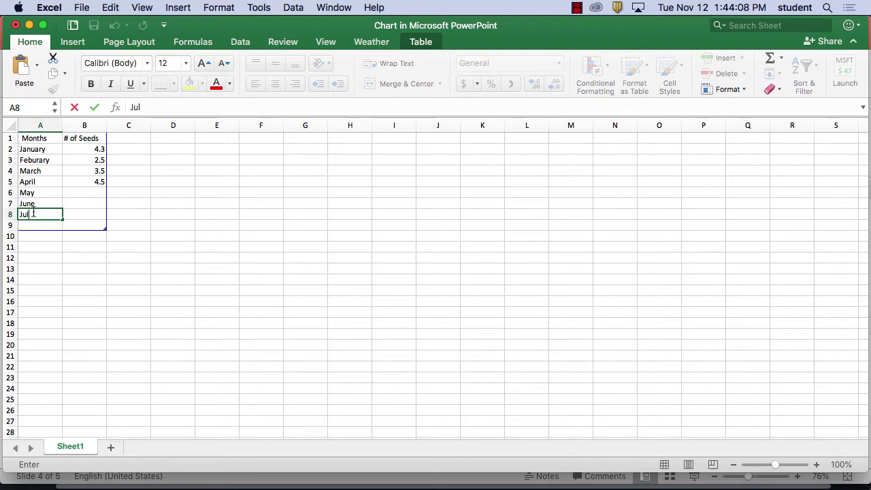
type("y")
left_click(99, 148)
Set the January, February and March seed counts to 200, 400 and 5500
double_click(94, 148)
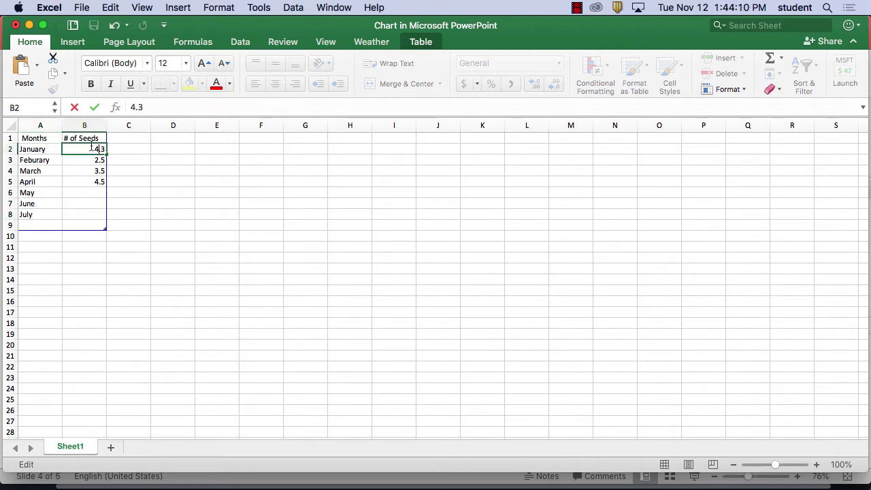
left_click_drag(90, 149, 125, 150)
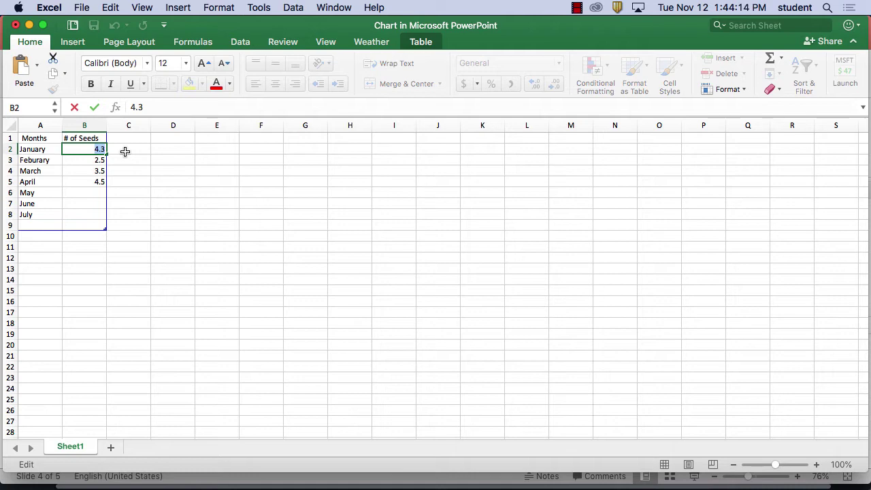
type("2")
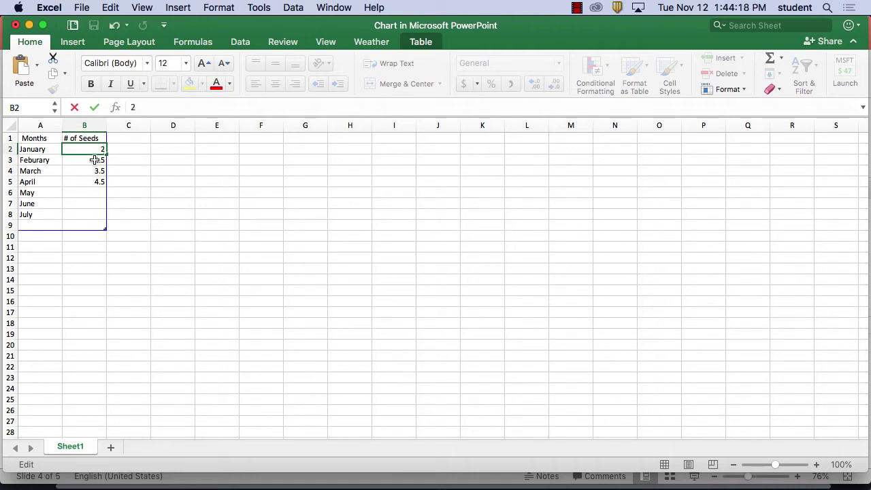
type("00")
left_click(94, 160)
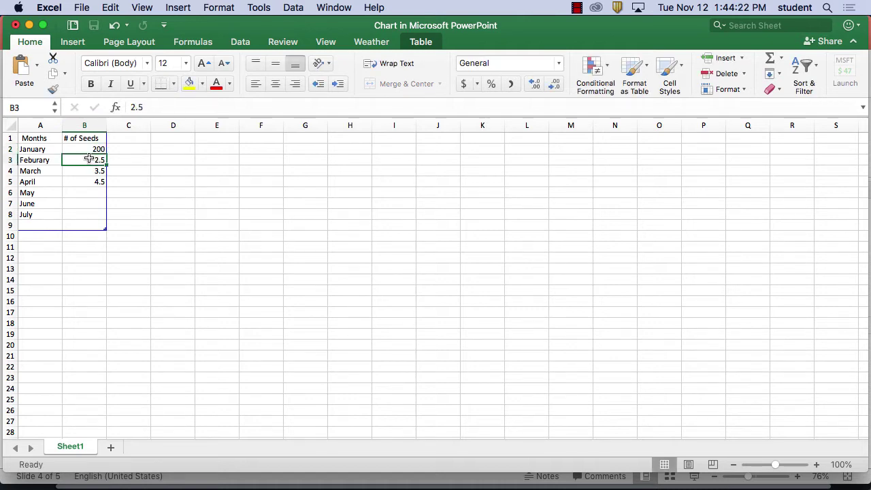
double_click(92, 159)
left_click_drag(92, 159, 126, 160)
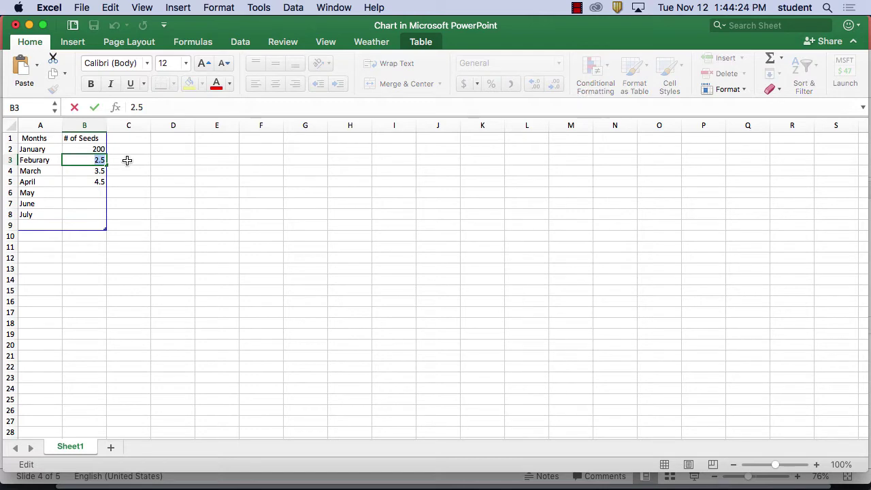
type("400")
left_click(96, 171)
double_click(95, 171)
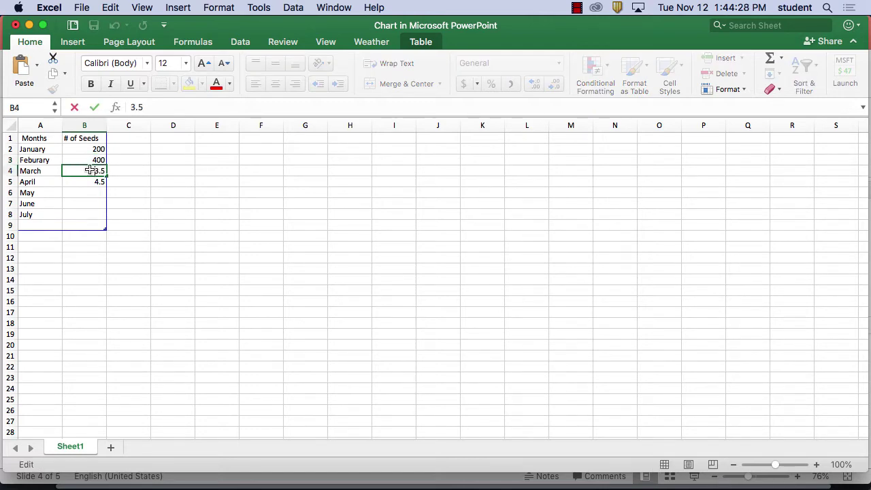
mouse_move(95, 170)
left_mouse_down()
mouse_move(125, 171)
mouse_move(96, 170)
mouse_move(109, 171)
left_mouse_up()
double_click(96, 171)
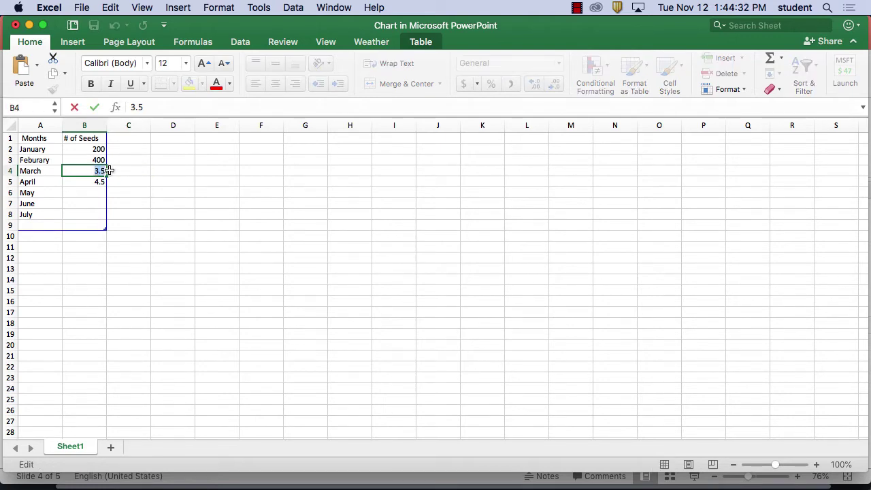
type("55000")
key("BackSpace")
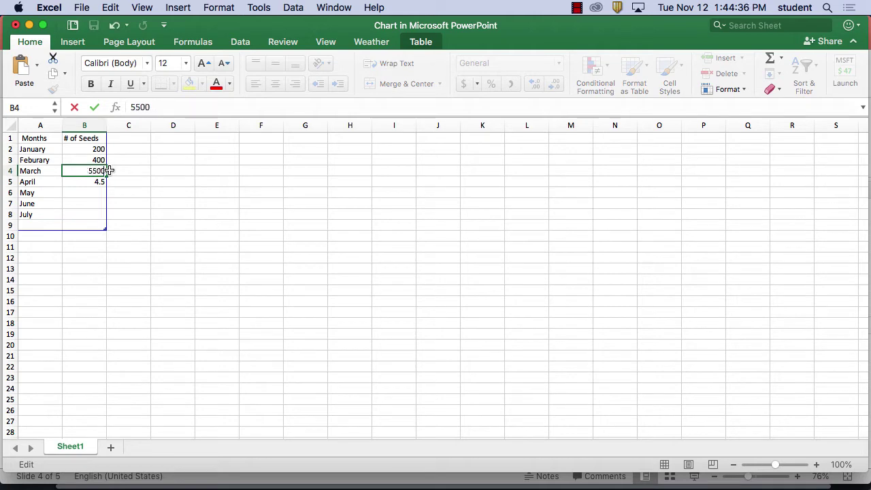
Set April through July seed counts to 4500, 3000, 600 and 300
double_click(93, 178)
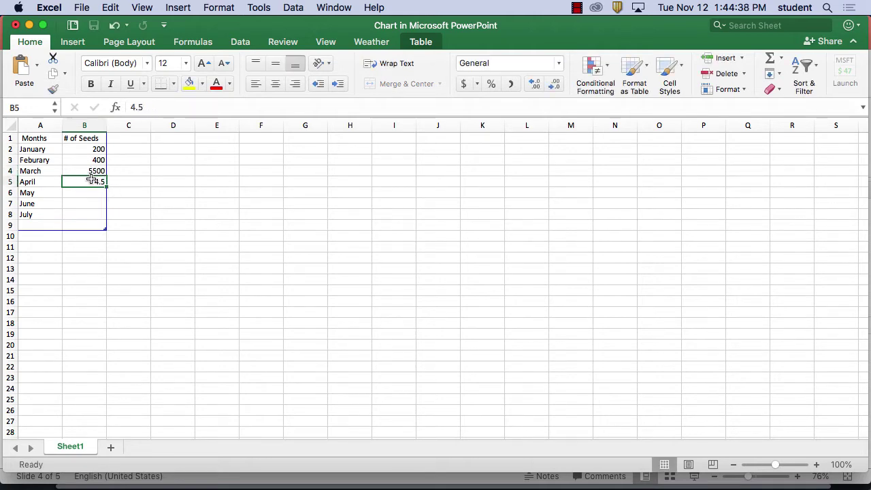
double_click(94, 180)
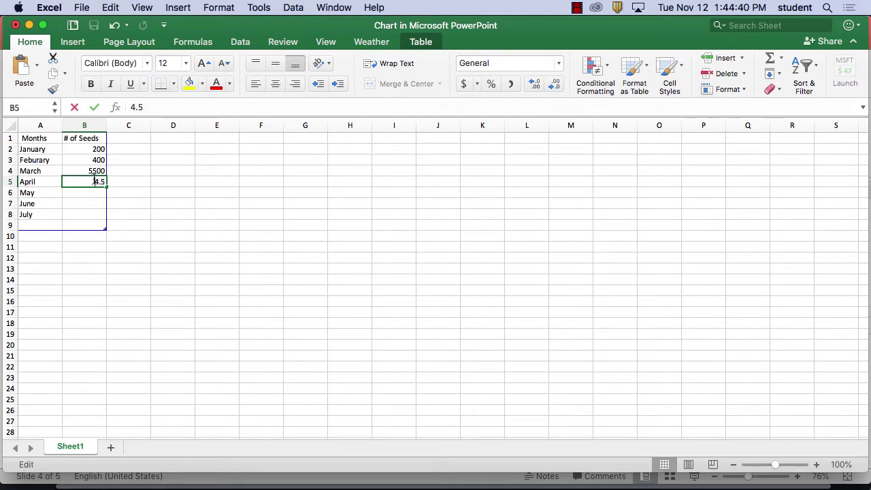
left_click_drag(94, 179, 106, 180)
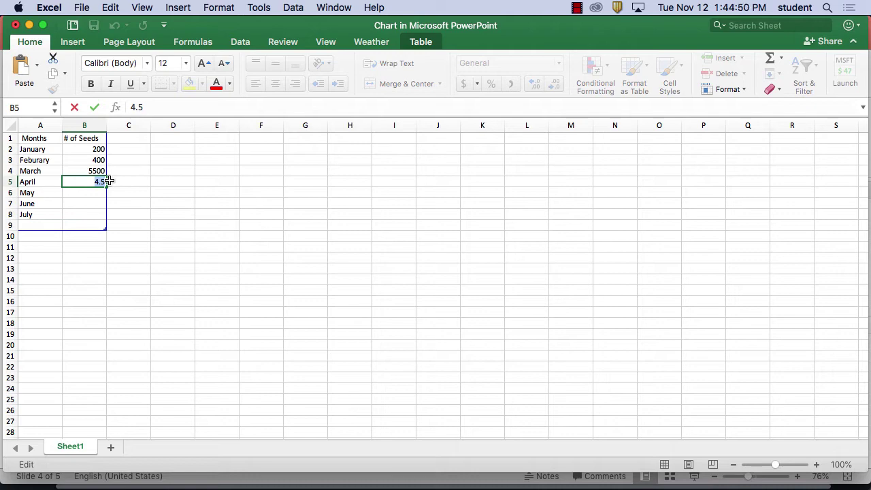
type("4500")
left_click(101, 194)
double_click(100, 193)
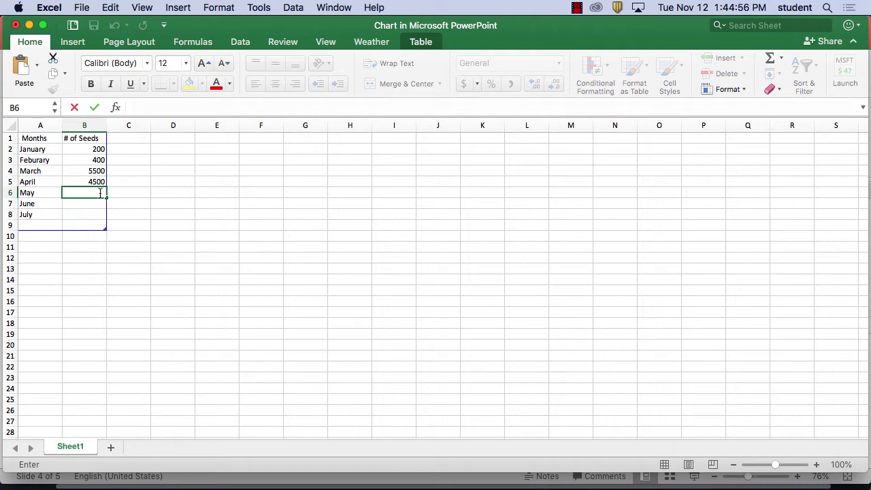
type("3000")
left_click(94, 202)
double_click(92, 202)
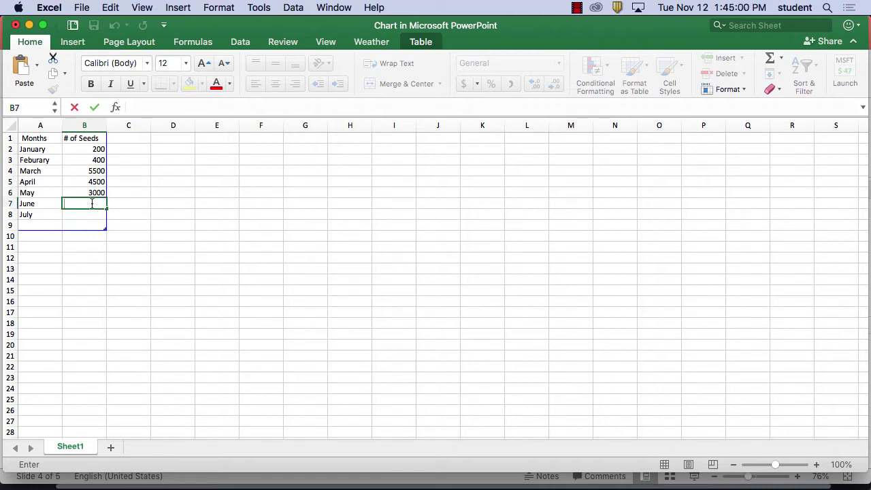
type("600")
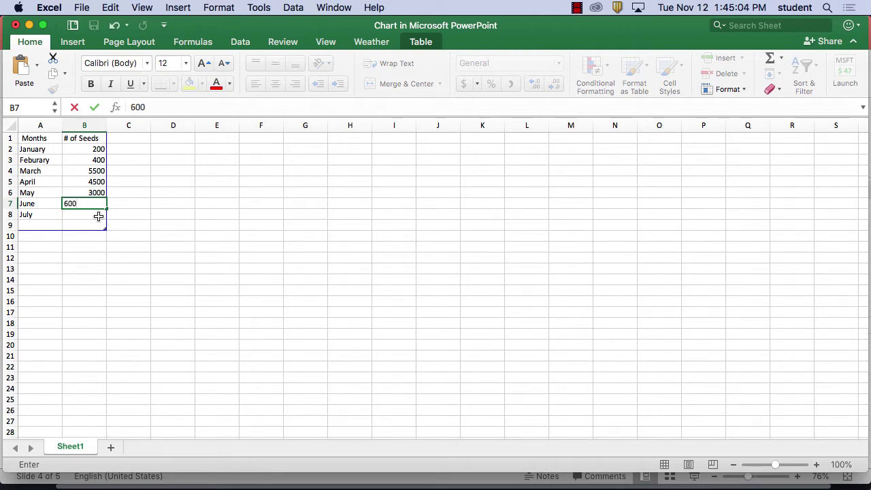
double_click(98, 215)
type("300")
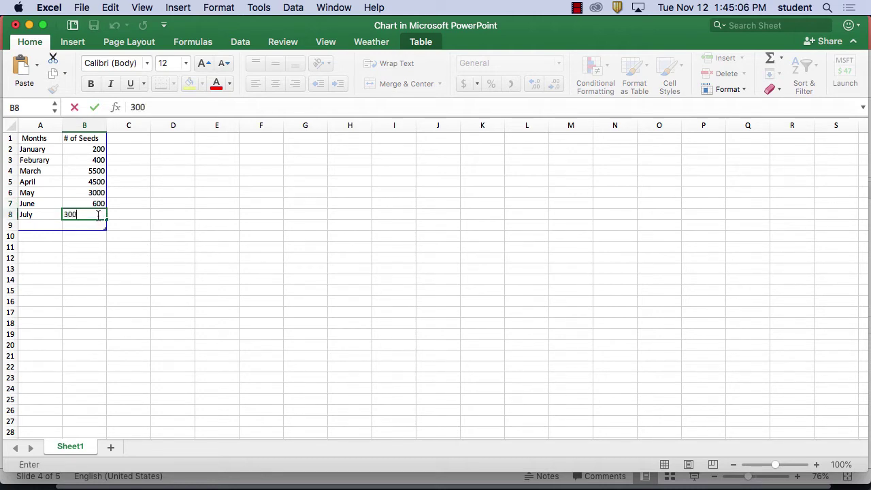
key("Return")
Check the stored seed counts for January through June
left_click(100, 149)
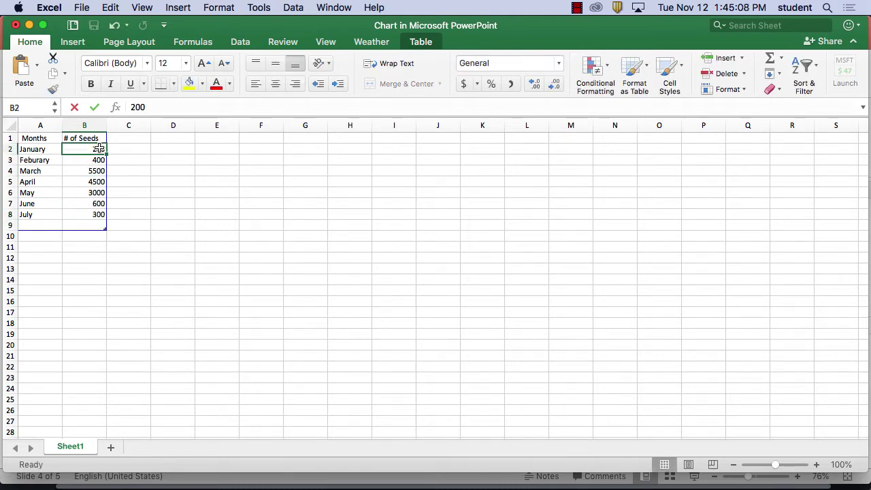
left_click(99, 158)
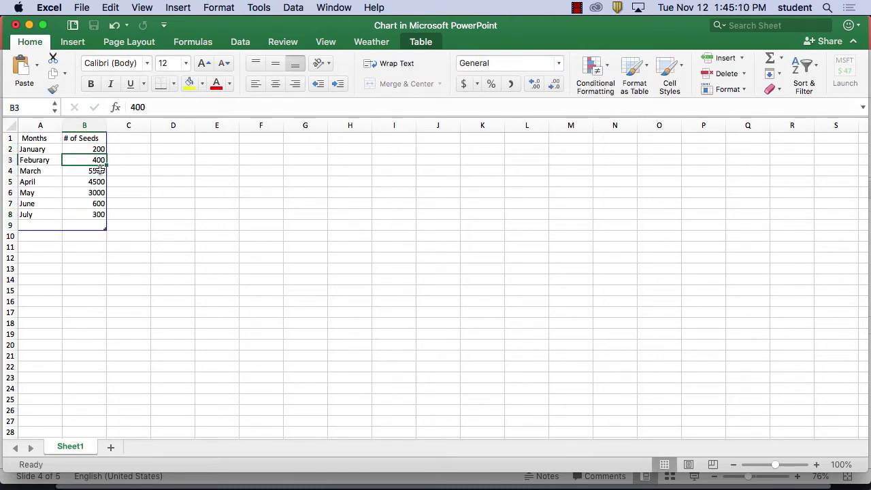
left_click(100, 170)
left_click(100, 181)
left_click(102, 193)
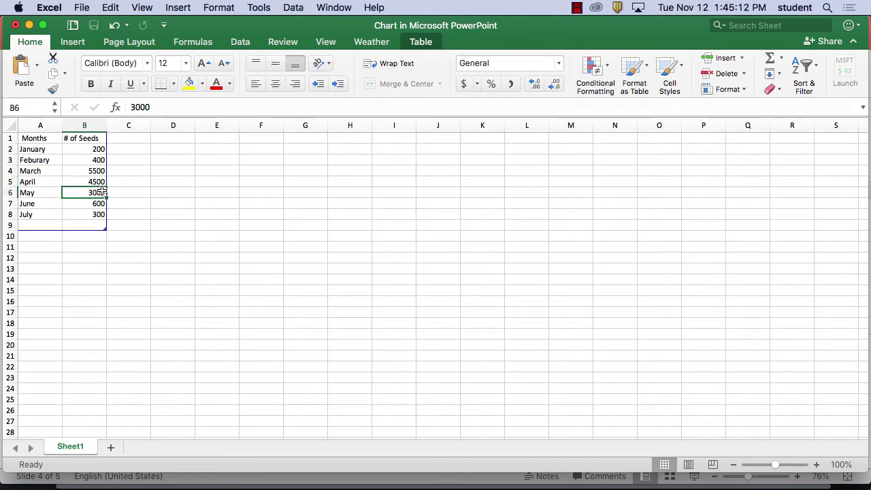
left_click(102, 204)
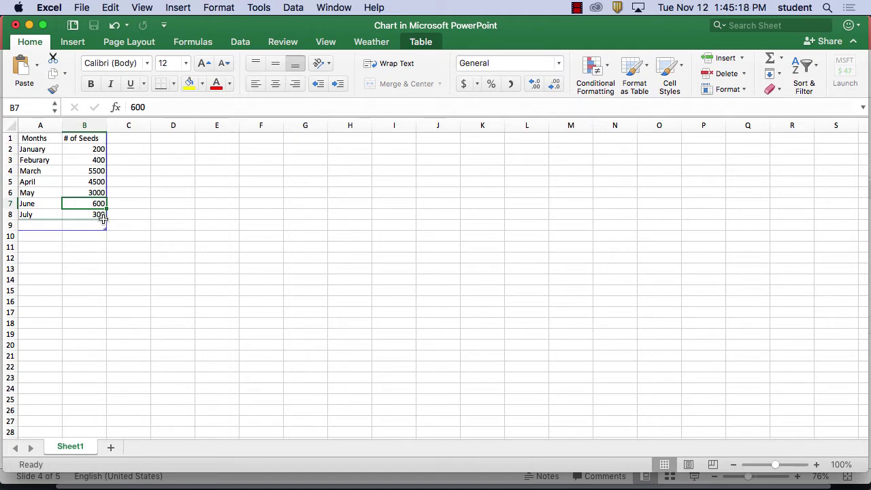
Finish editing at July and reposition the Excel data window to reveal slide 4's chart
left_click(99, 246)
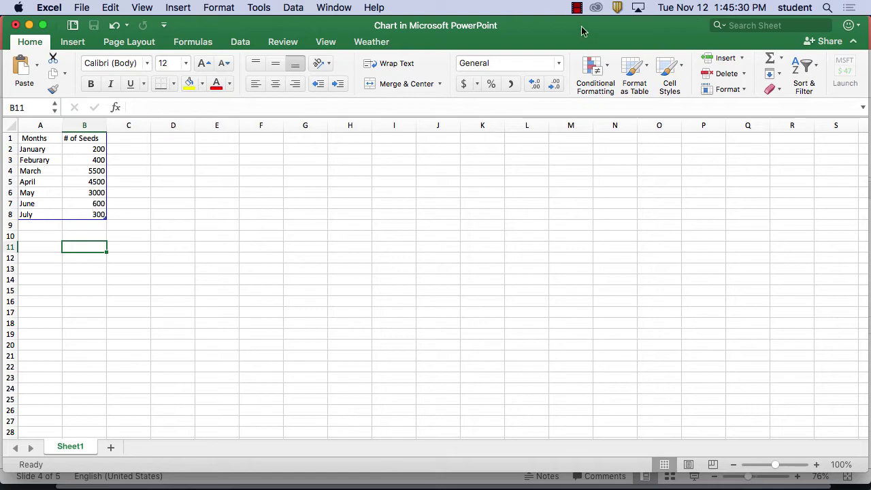
left_click_drag(584, 29, 739, 418)
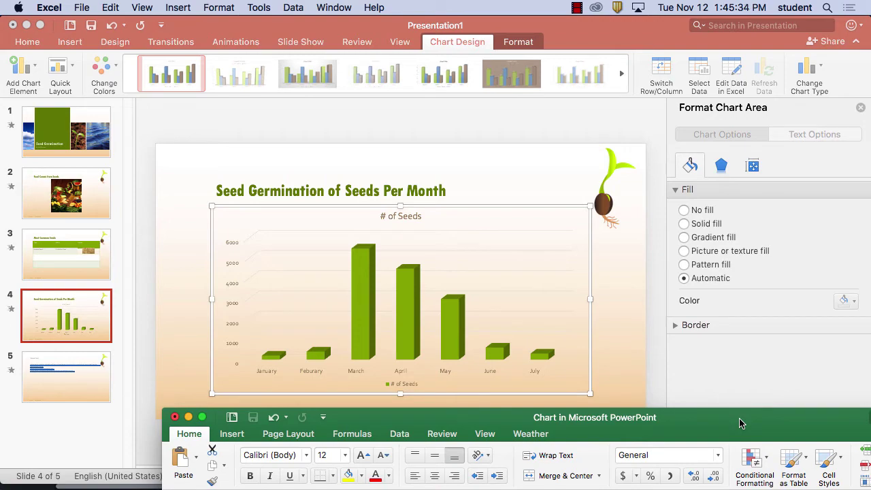
left_click_drag(739, 418, 767, 419)
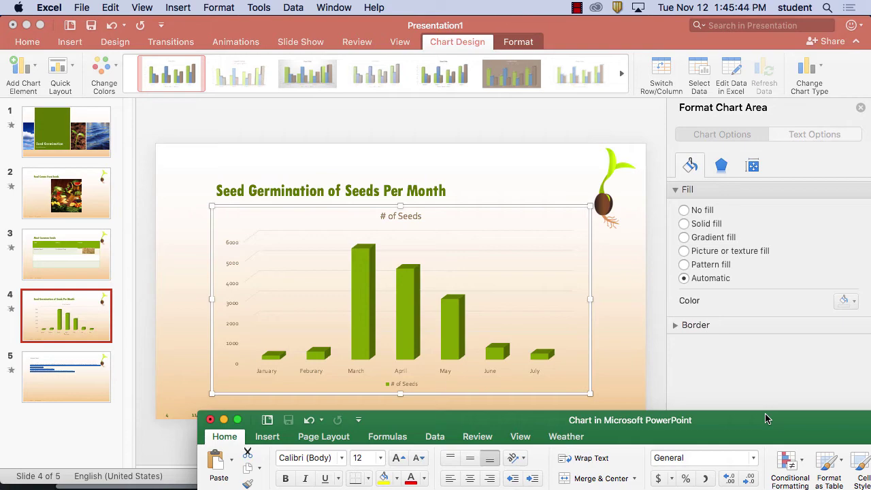
double_click(759, 416)
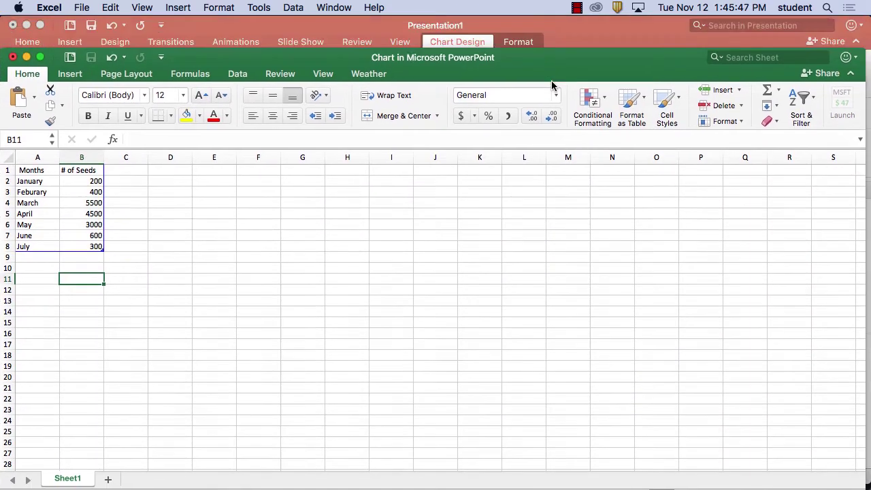
left_click_drag(553, 64, 567, 39)
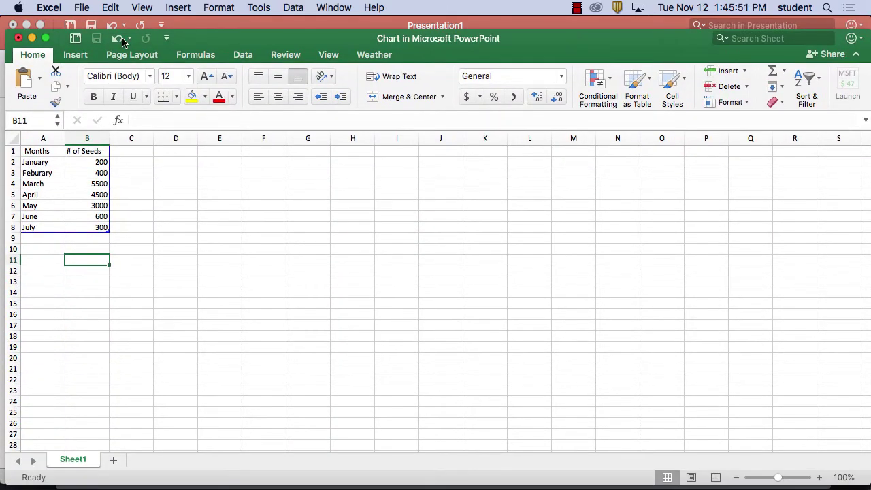
Close the chart's Excel data sheet, reopen it via Edit Data to check the chart, then close it again
left_click(19, 38)
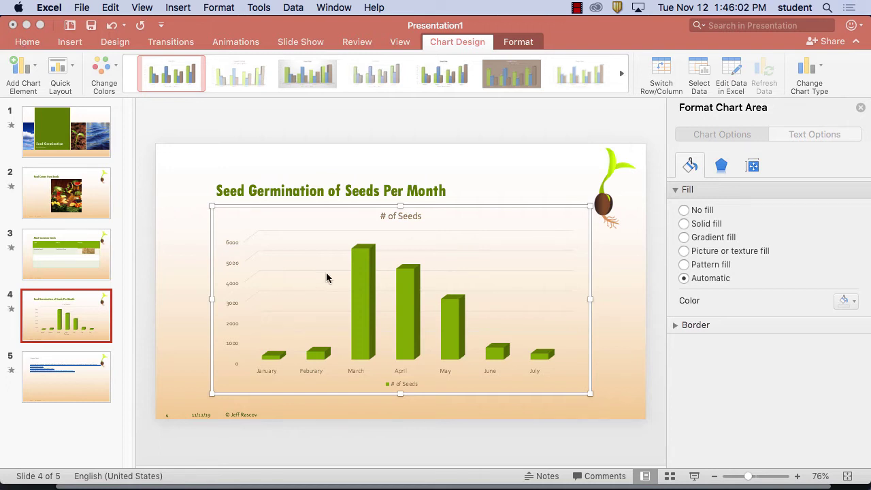
left_click(365, 289)
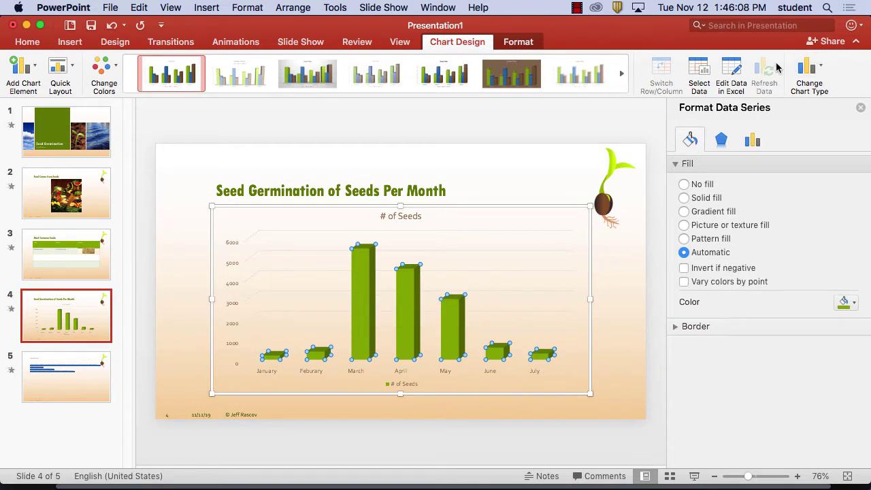
left_click(735, 68)
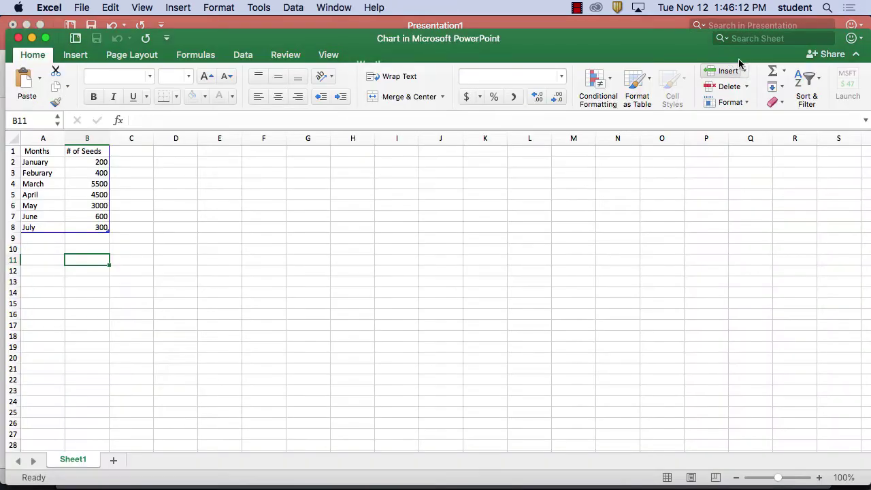
left_click_drag(673, 42, 683, 249)
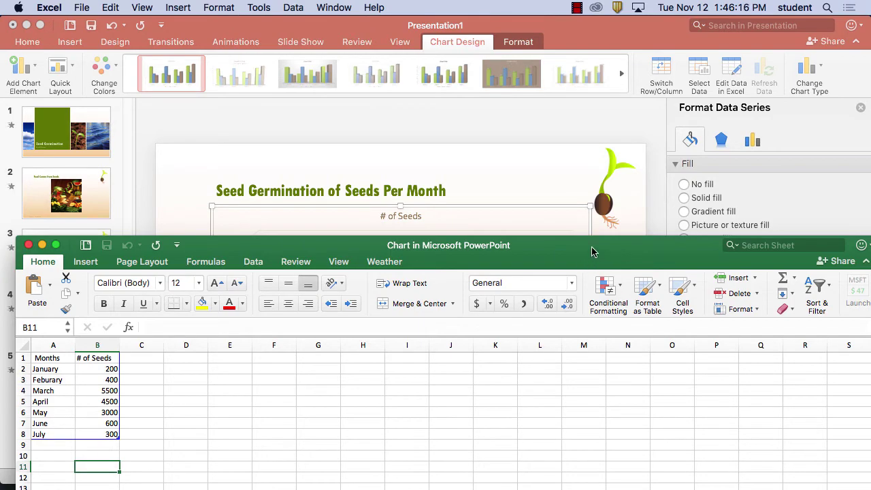
left_click_drag(592, 252, 534, 82)
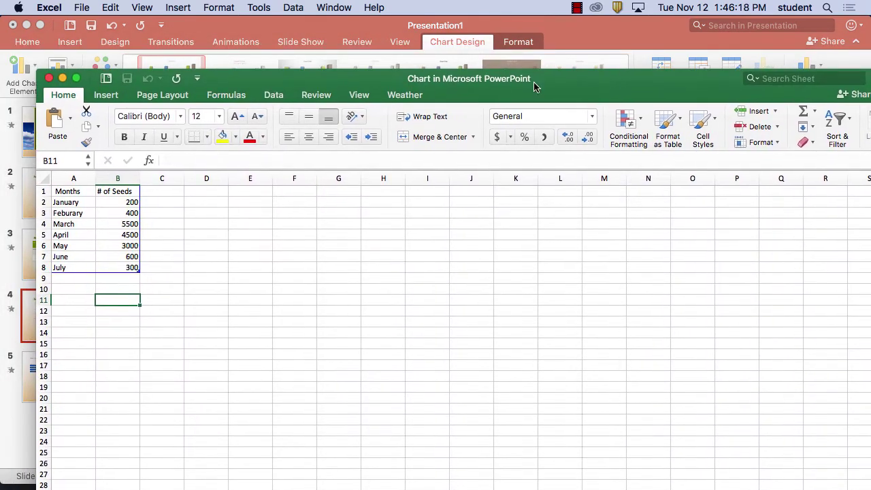
left_click(49, 78)
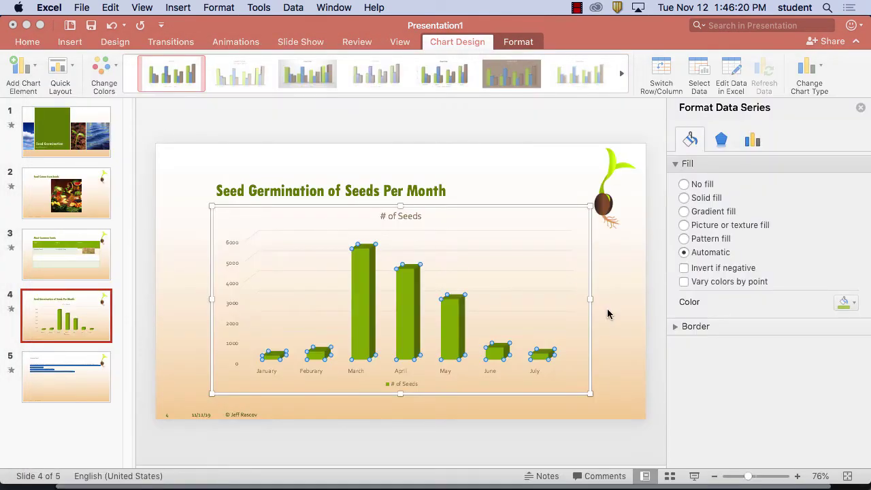
left_click(605, 398)
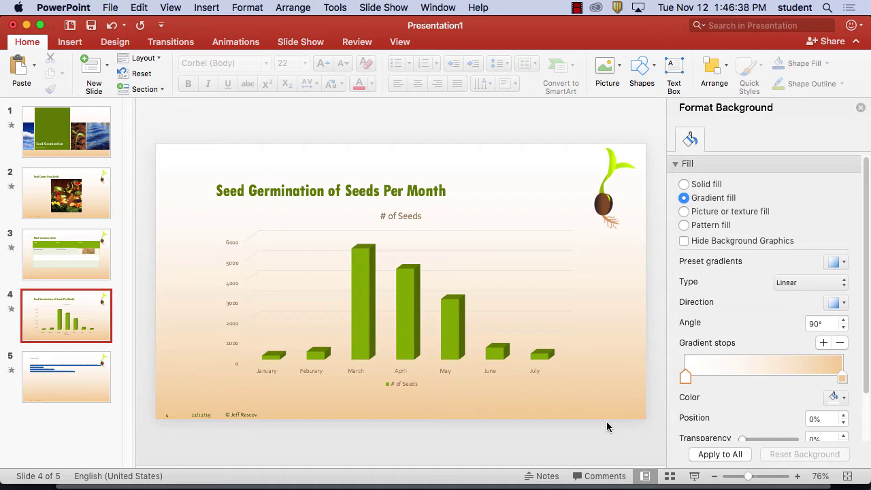
Switch the chart selection from the back wall to the # of Seeds bar series
left_click(517, 246)
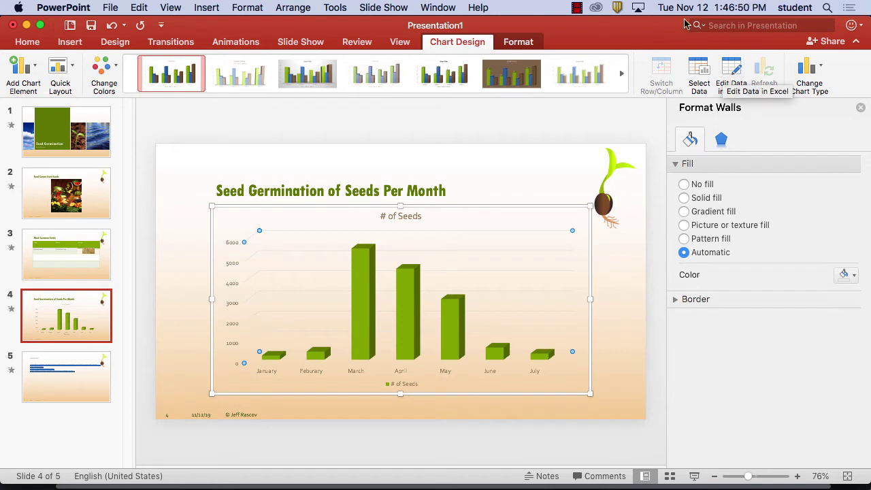
left_click(576, 7)
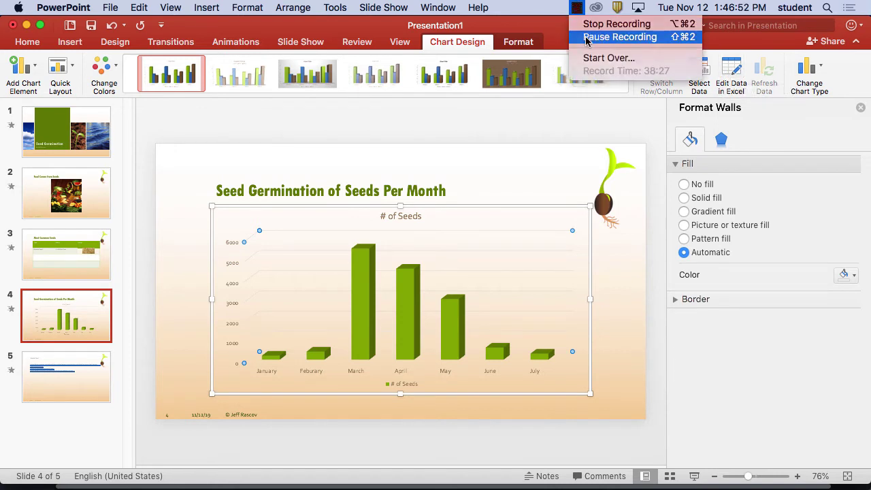
left_click(585, 37)
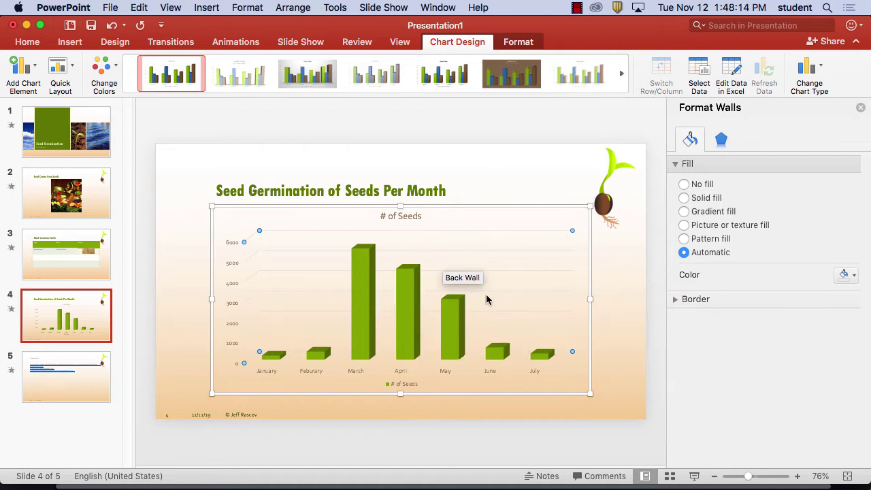
left_click(358, 286)
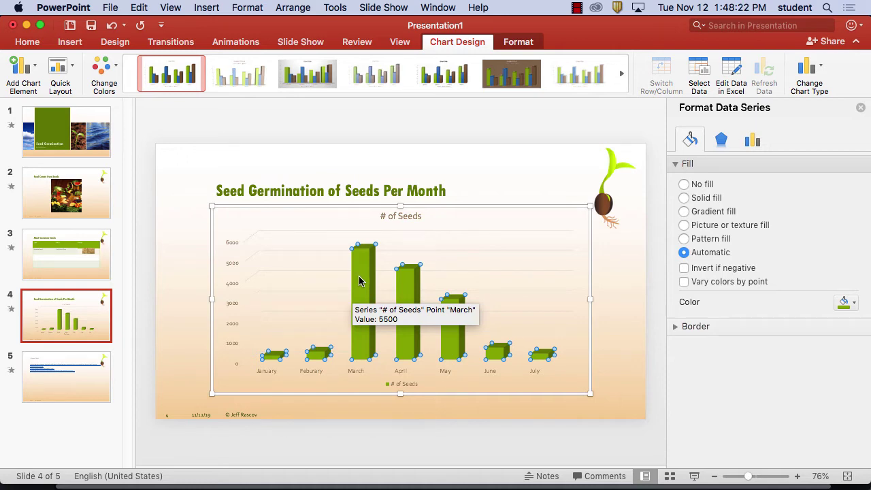
Browse the entrance effects gallery and give slide 4's seed chart a Peek In animation
left_click(238, 44)
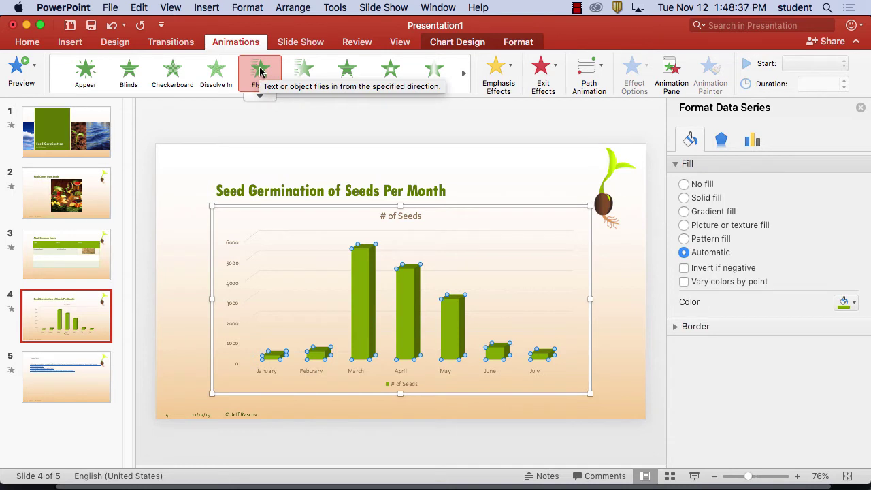
left_click(464, 74)
left_click(464, 73)
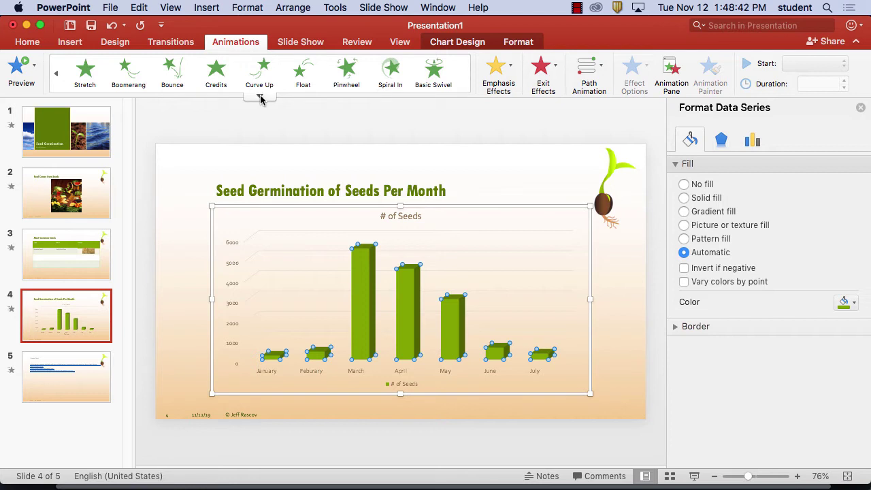
left_click(56, 73)
left_click(56, 73)
left_click(54, 73)
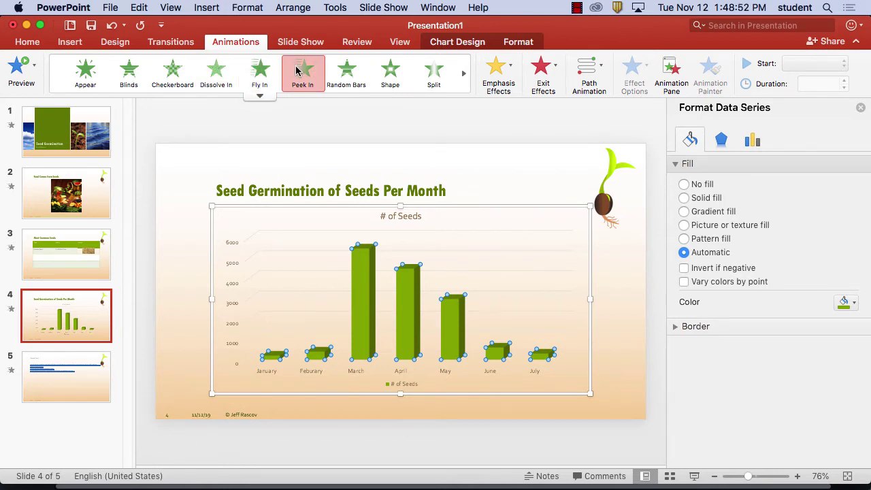
left_click(298, 71)
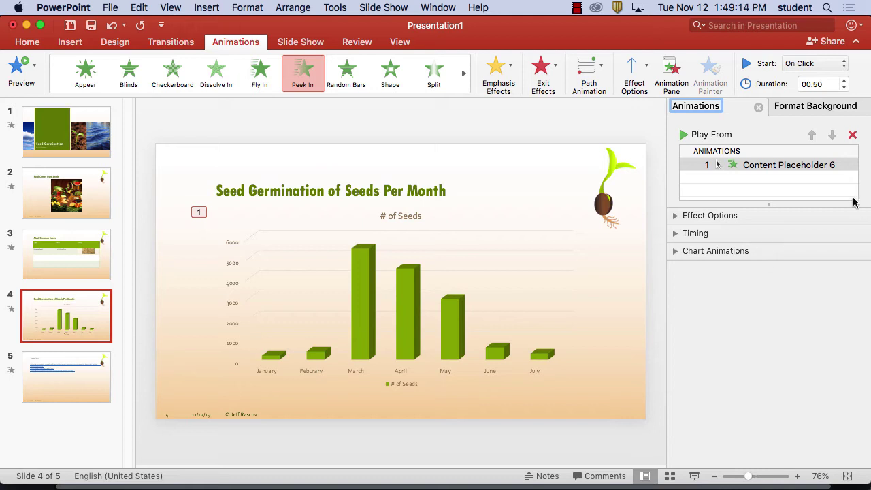
Open the Chart Animations grouping settings for the Content Placeholder 6 Peek In animation
left_click(675, 216)
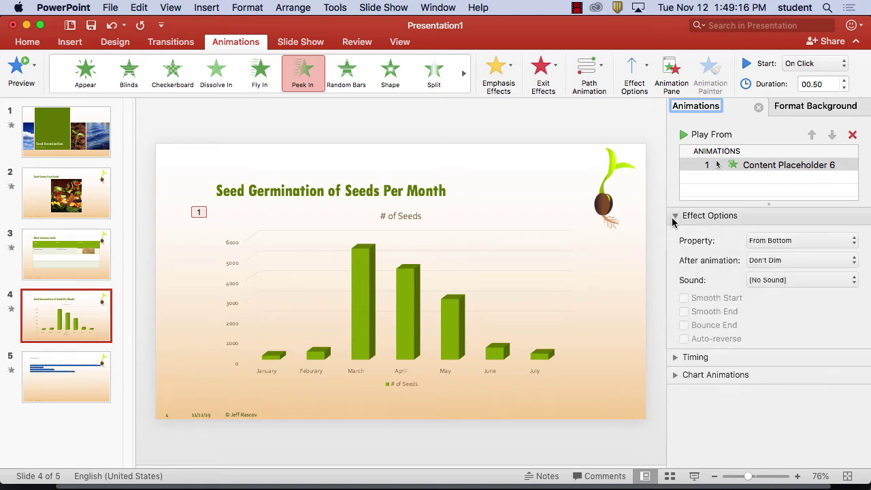
left_click(732, 168)
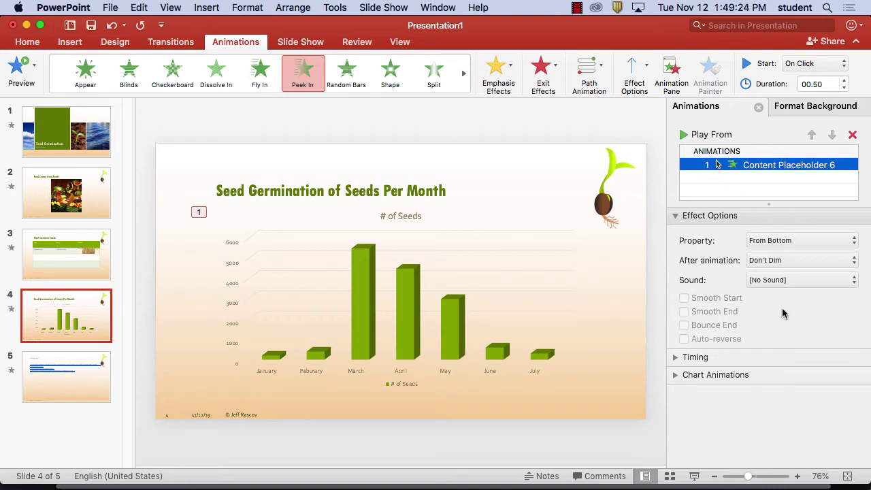
left_click(677, 375)
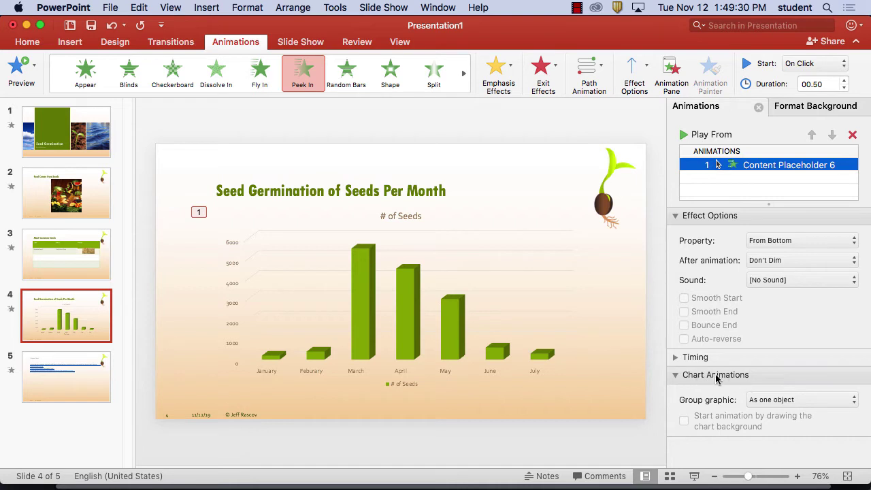
left_click(815, 400)
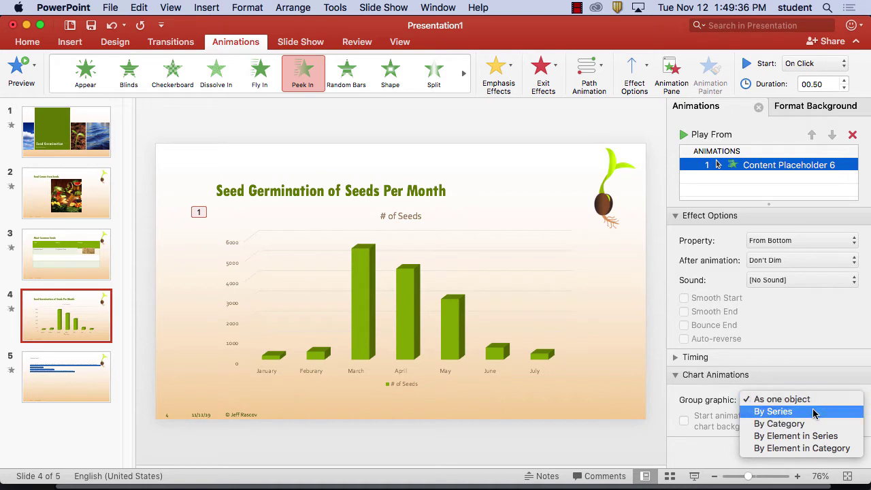
Try By Series, By Category and By Element in Category, then settle on By Element in Series
left_click(814, 411)
left_click(814, 402)
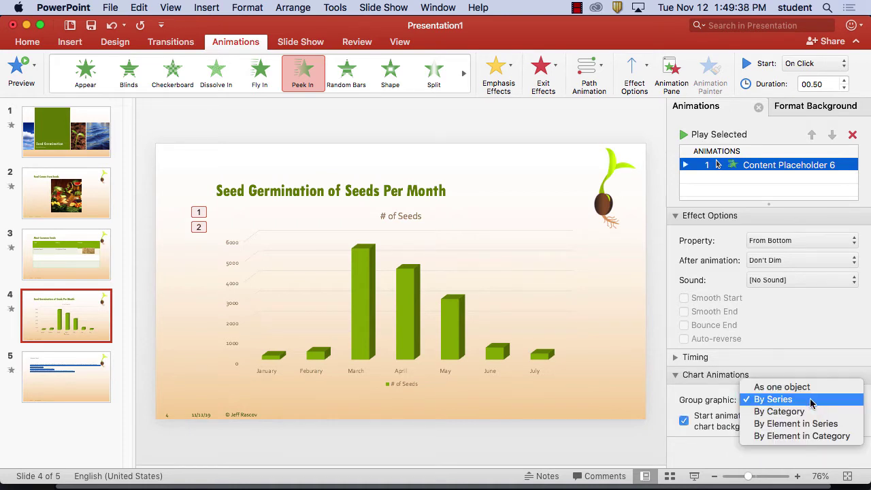
left_click(810, 413)
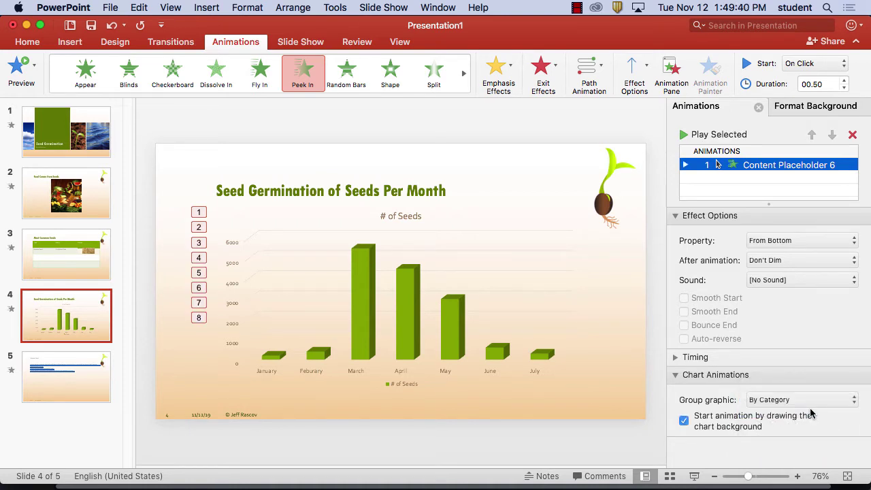
left_click(810, 400)
left_click(810, 412)
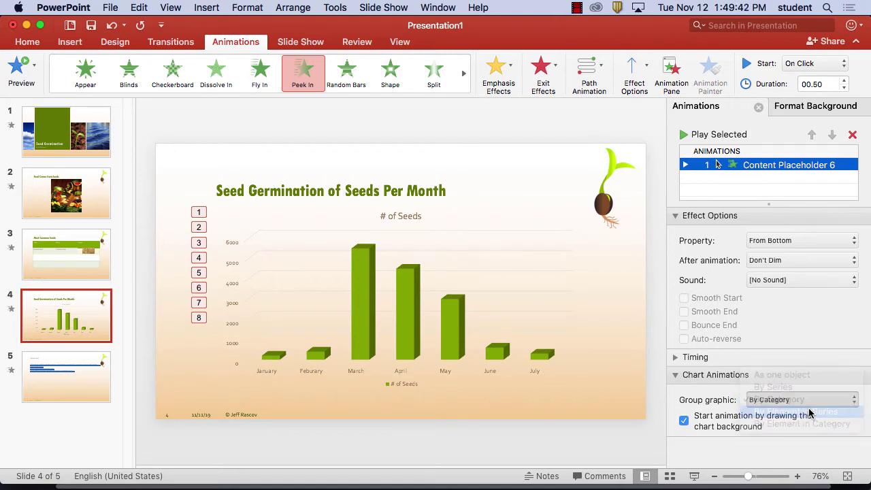
left_click(819, 402)
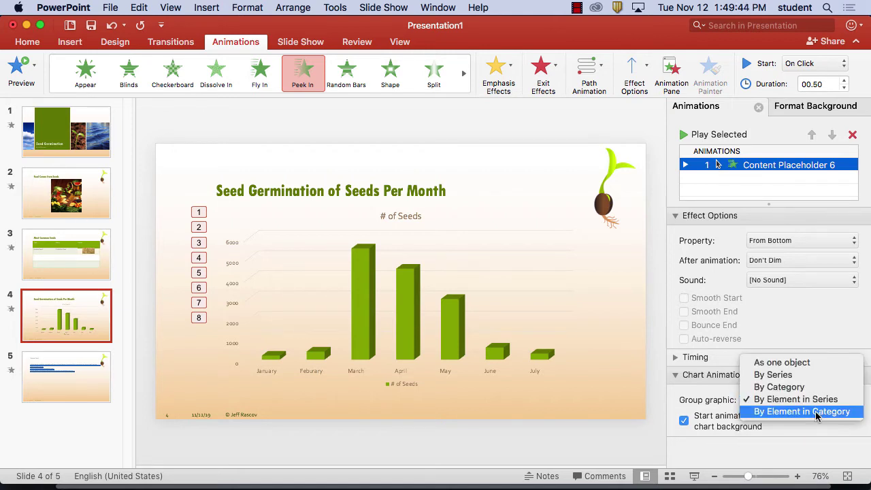
left_click(816, 411)
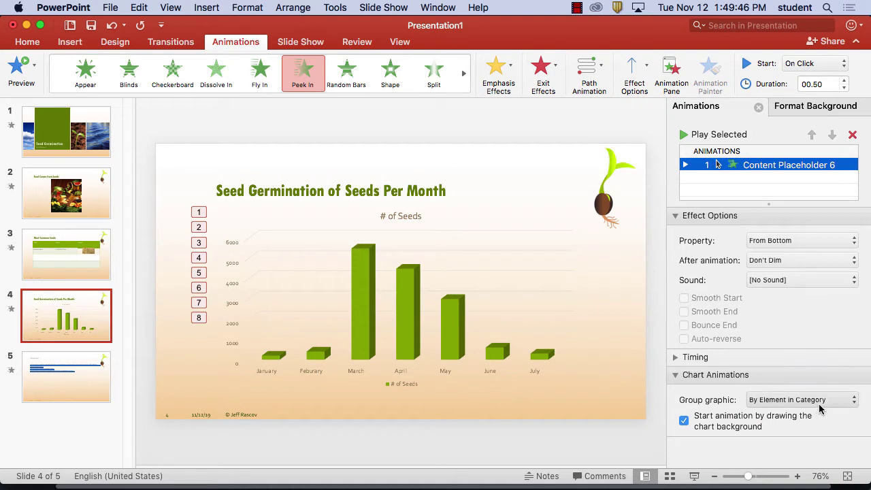
left_click(818, 405)
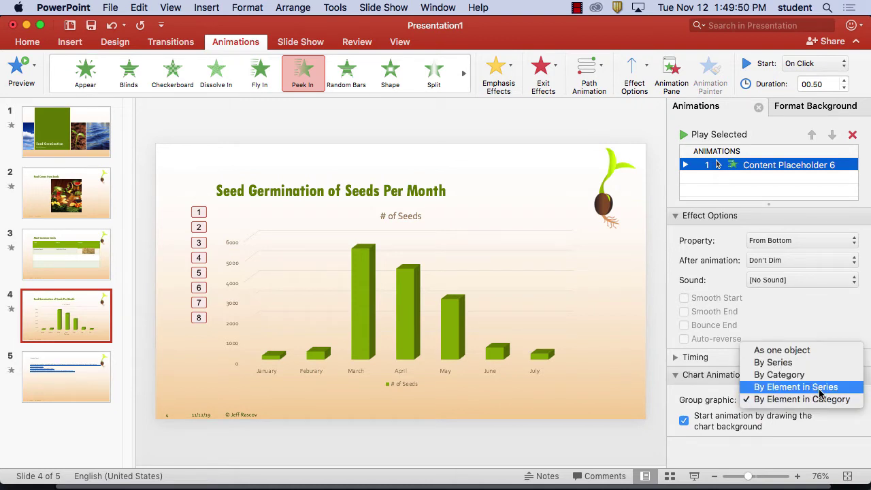
left_click(820, 388)
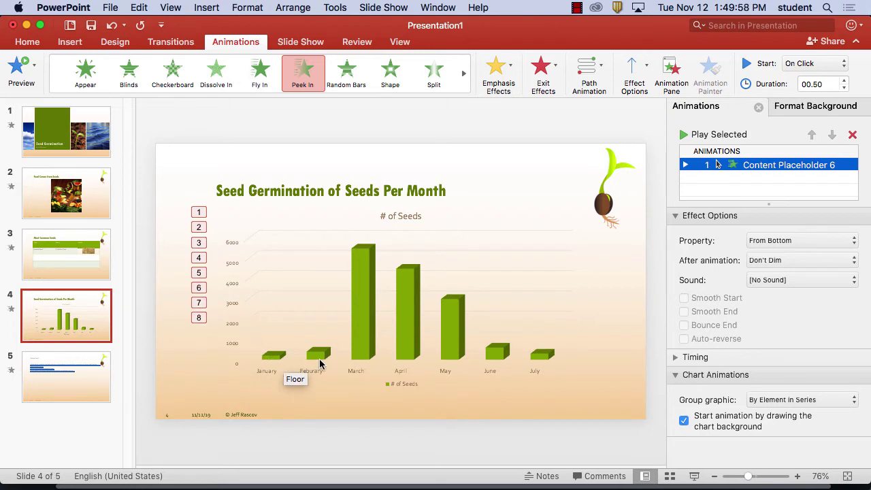
mouse_move(407, 334)
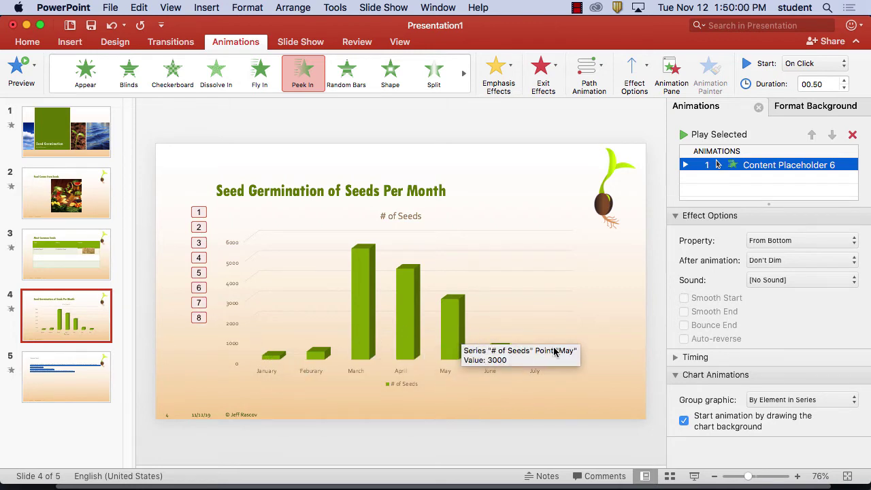
mouse_move(547, 358)
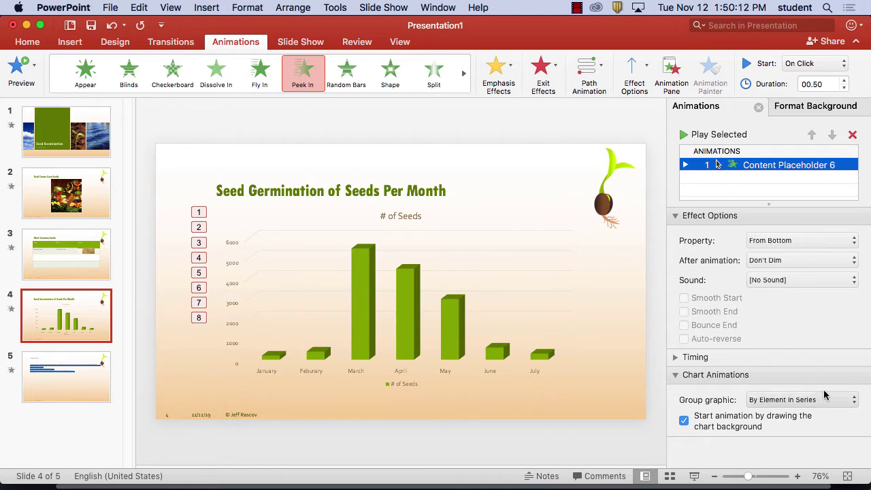
Turn off drawing the chart background first and review the animation's Start timing
left_click(684, 420)
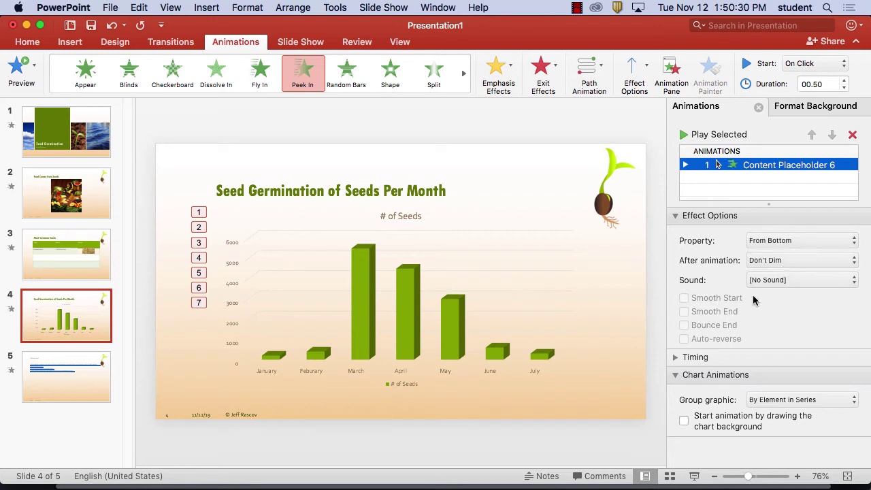
left_click(675, 358)
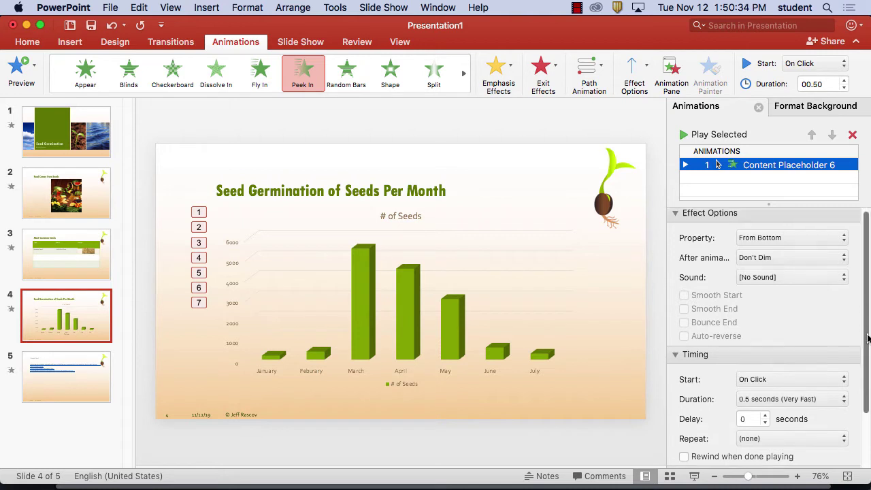
scroll(799, 289, "down", 3)
left_click(793, 311)
left_click(803, 294)
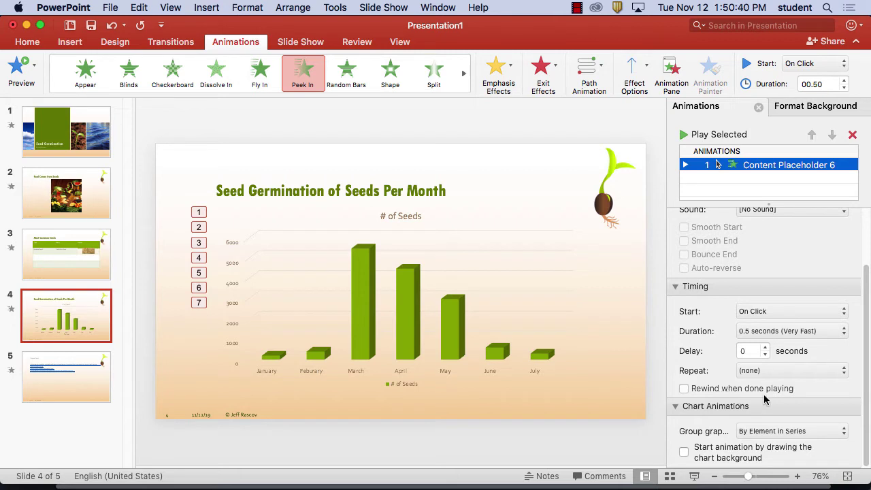
scroll(866, 328, "up", 3)
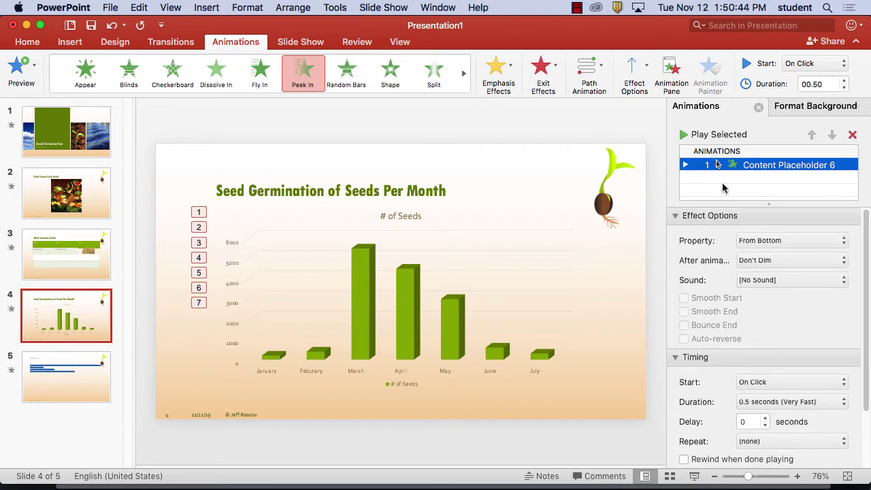
Preview the seven-step chart animation several times
left_click(684, 135)
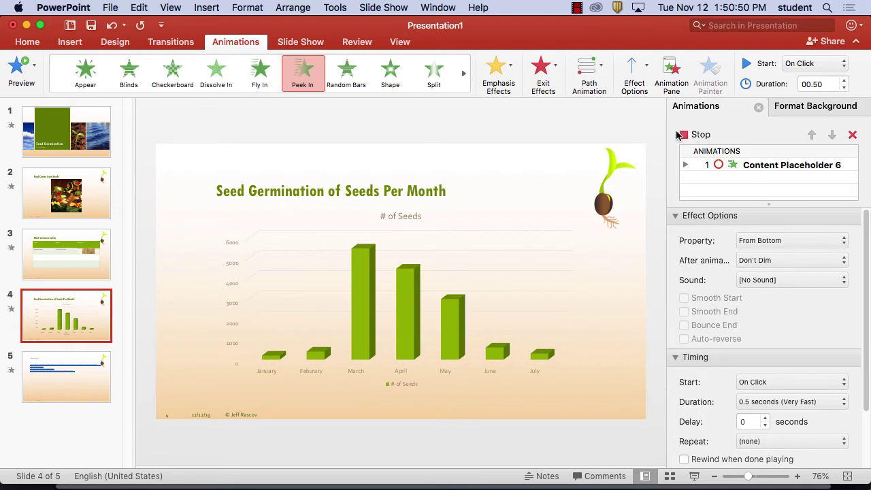
left_click(684, 135)
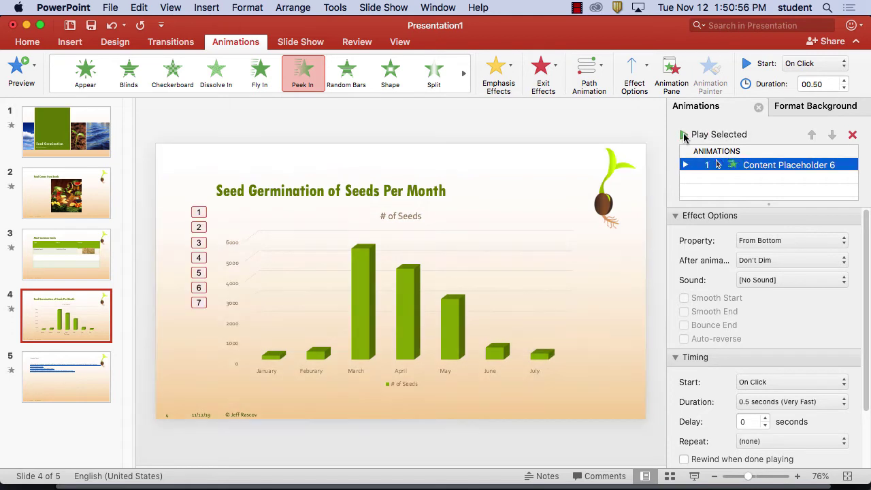
left_click(684, 136)
scroll(773, 444, "down", 3)
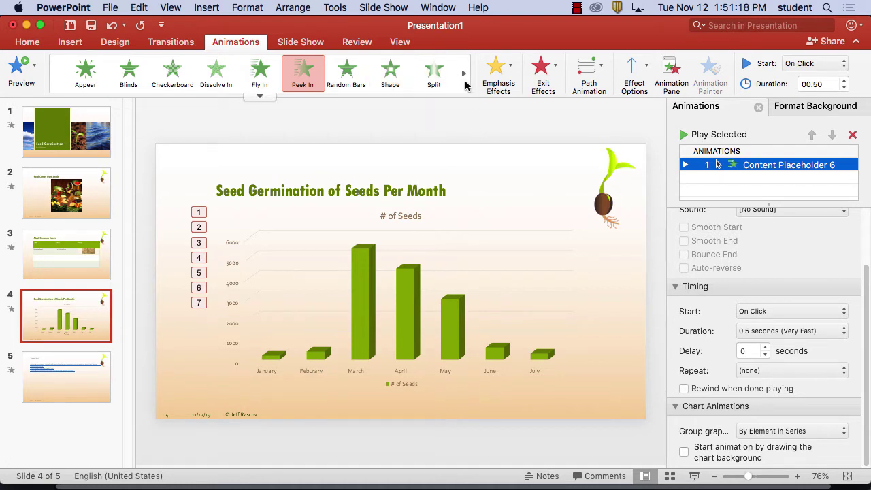
Run the slide show from slide 1 to the germination chart slide, then exit with Esc
left_click(308, 43)
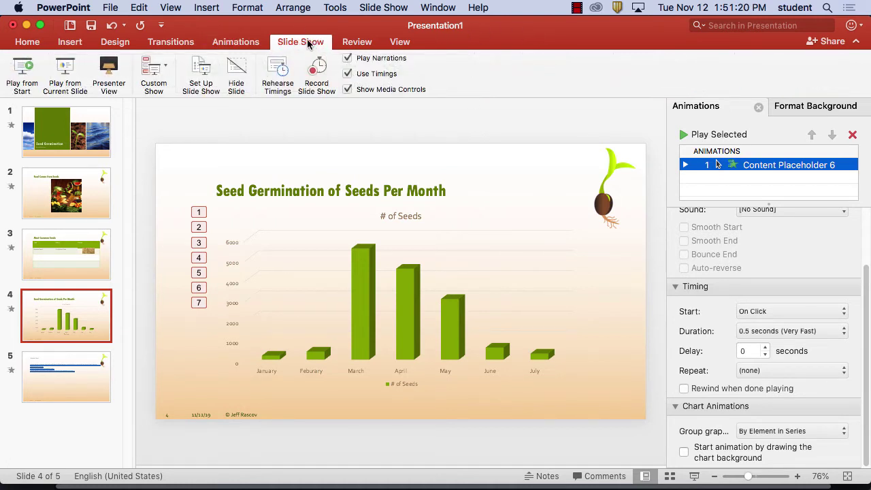
left_click(25, 67)
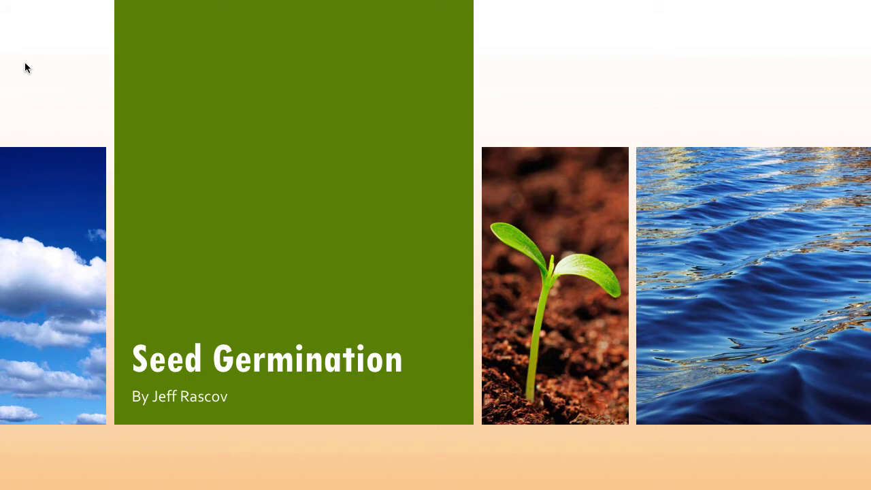
left_click(25, 67)
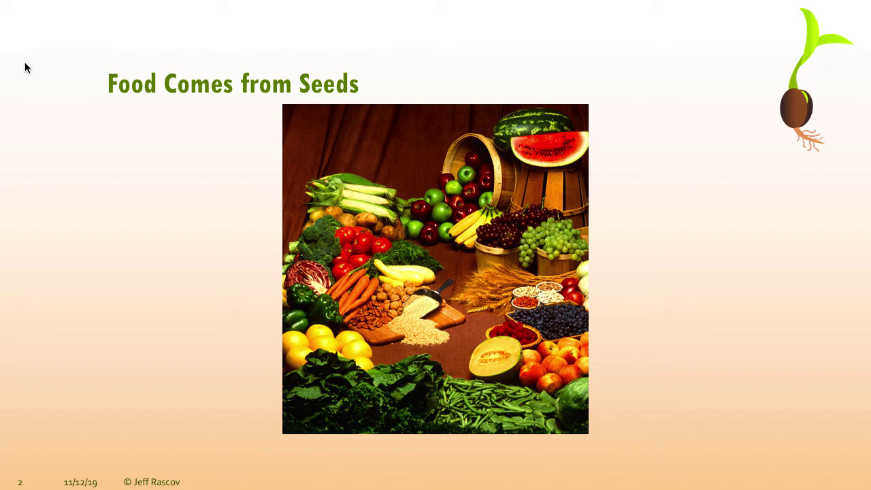
key("Right")
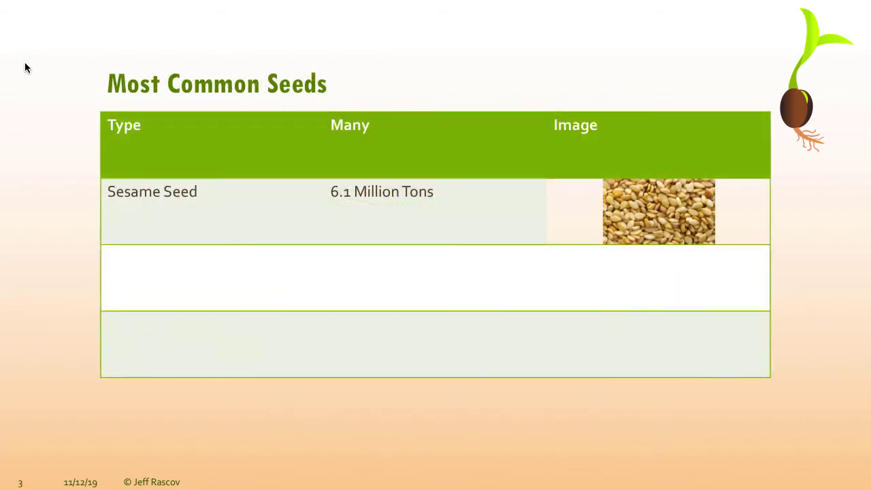
key("Right")
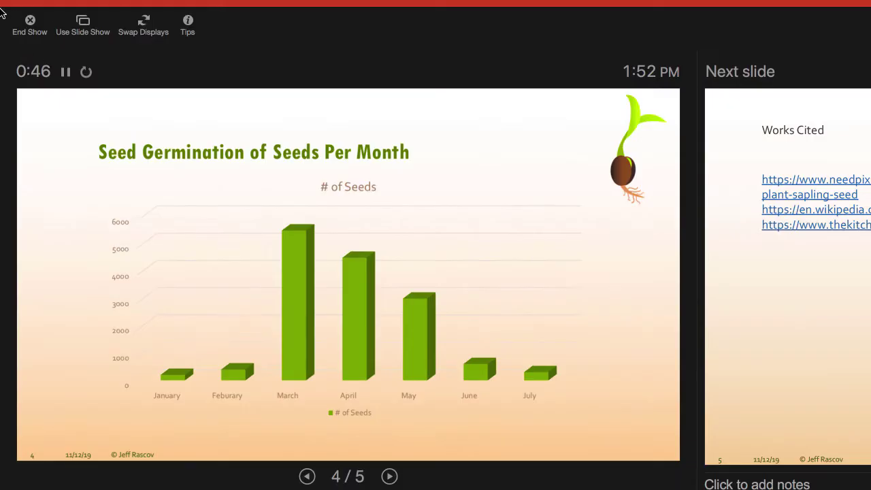
key("Escape")
Add a new Title and Content slide after slide 4
left_click(577, 7)
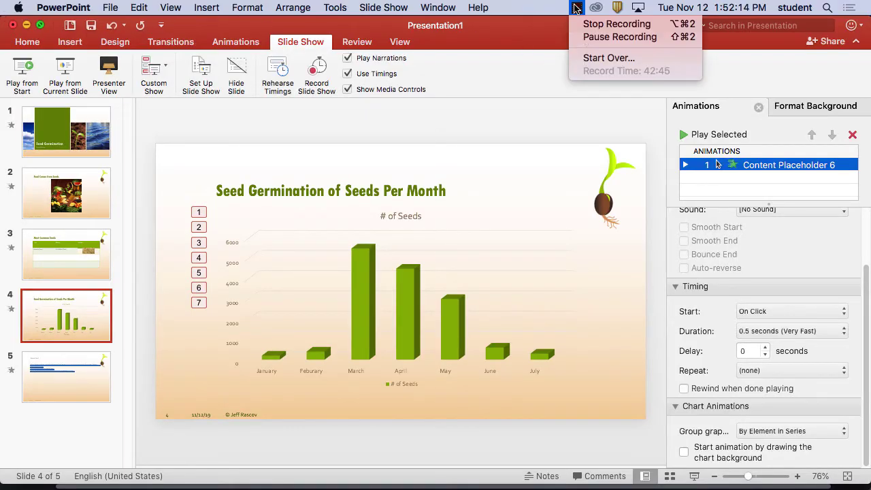
left_click(579, 36)
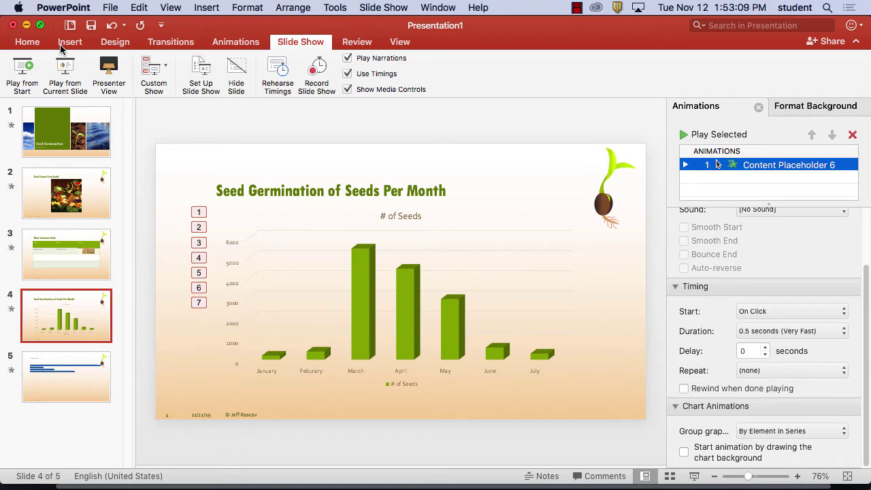
left_click(35, 43)
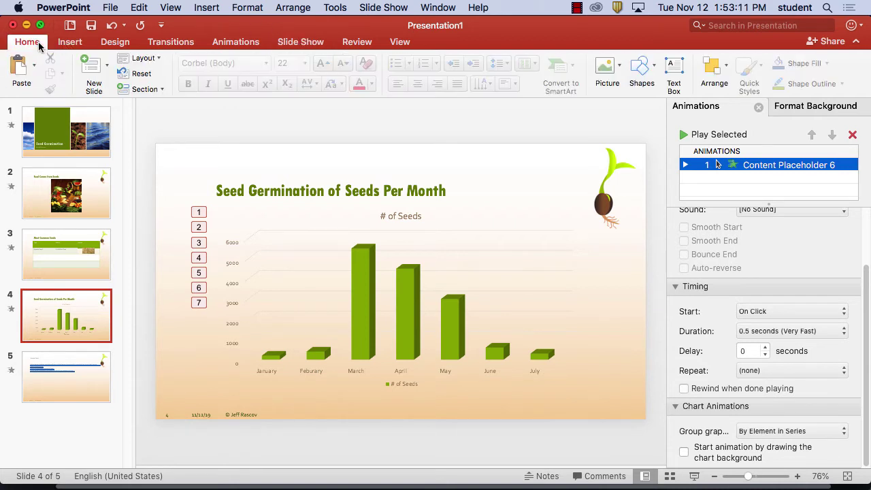
left_click(108, 66)
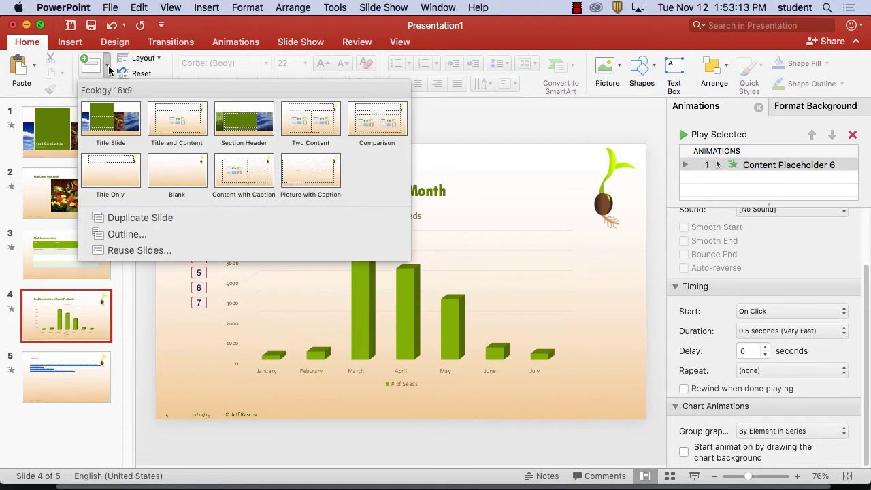
left_click(174, 123)
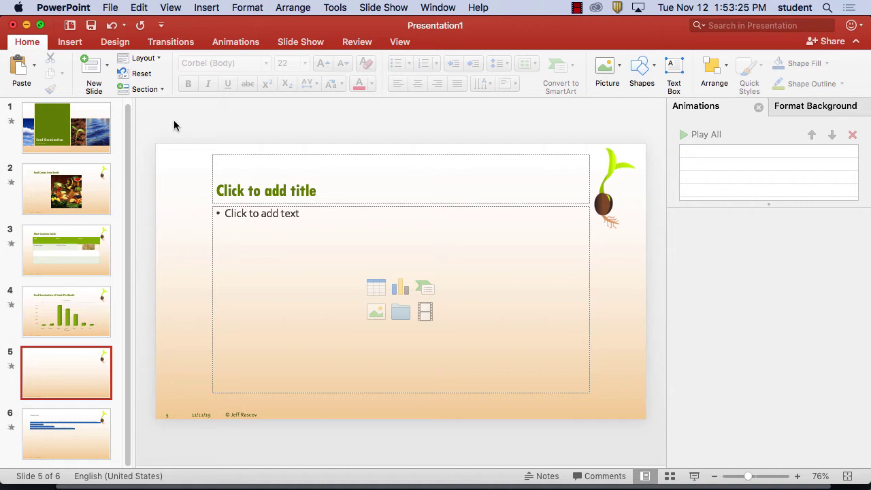
Insert a Basic Cycle SmartArt graphic into the new slide's content placeholder
left_click(429, 291)
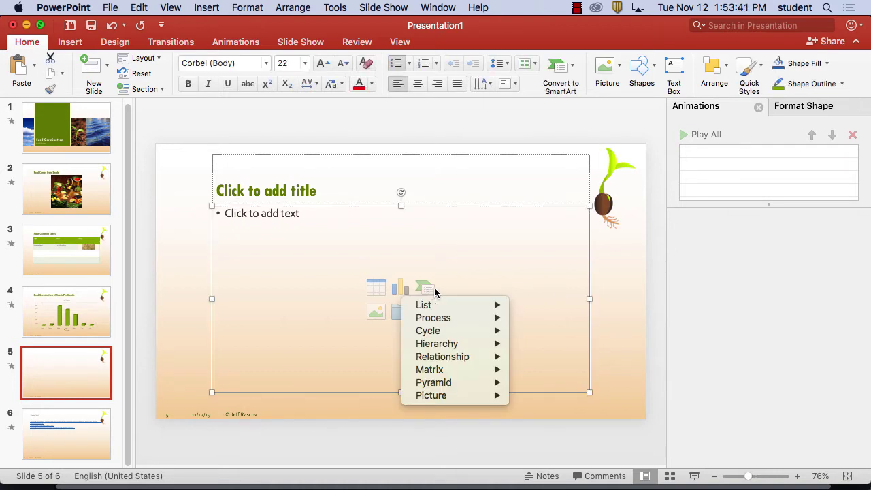
mouse_move(429, 306)
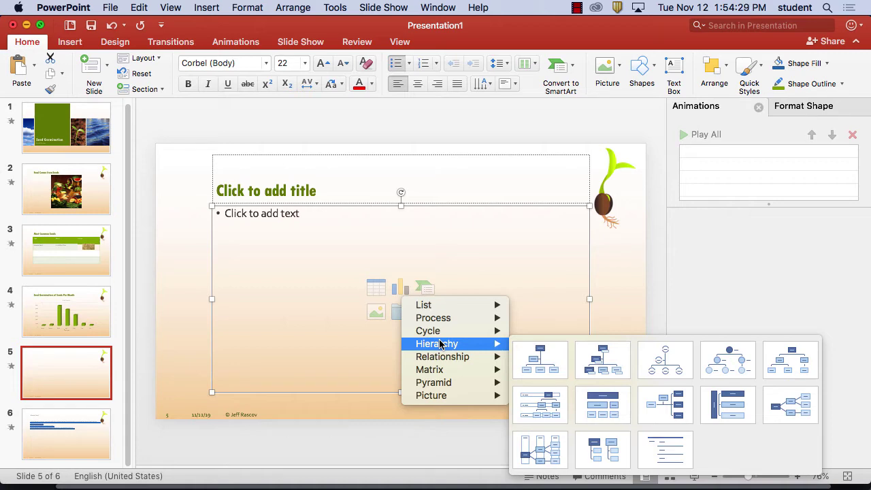
mouse_move(442, 360)
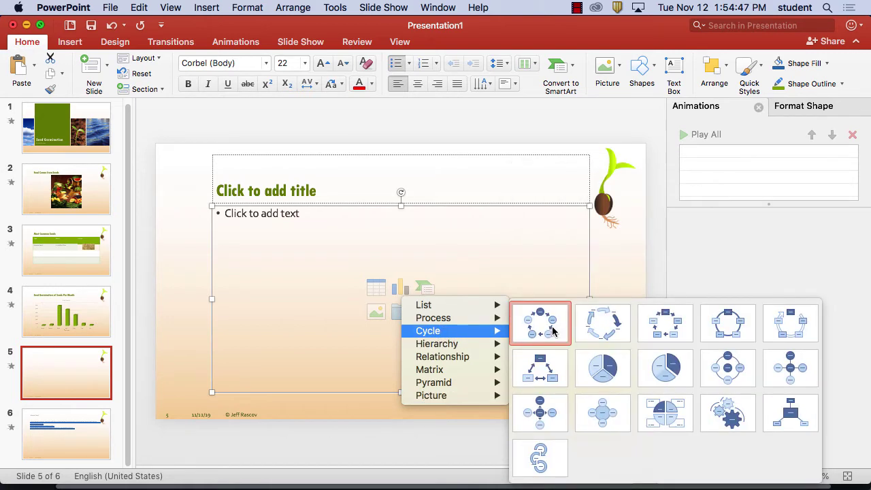
left_click(546, 332)
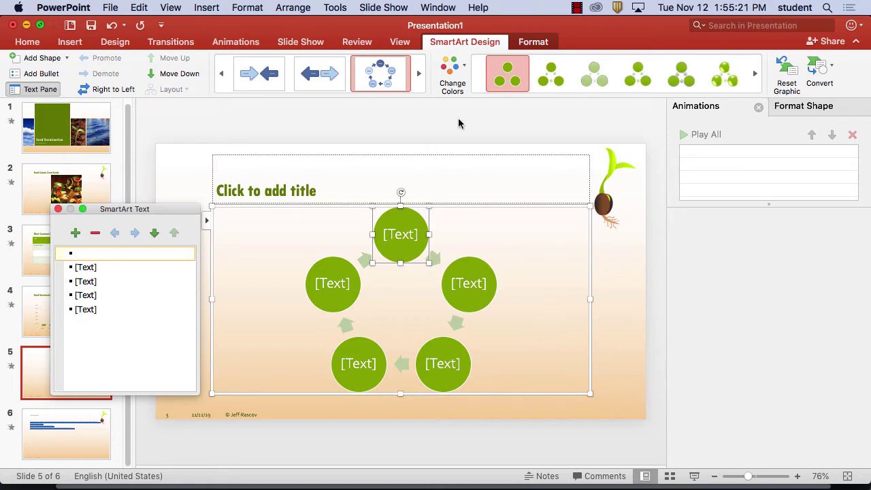
Switch to Firefox and close the sesame article tab
mouse_move(370, 480)
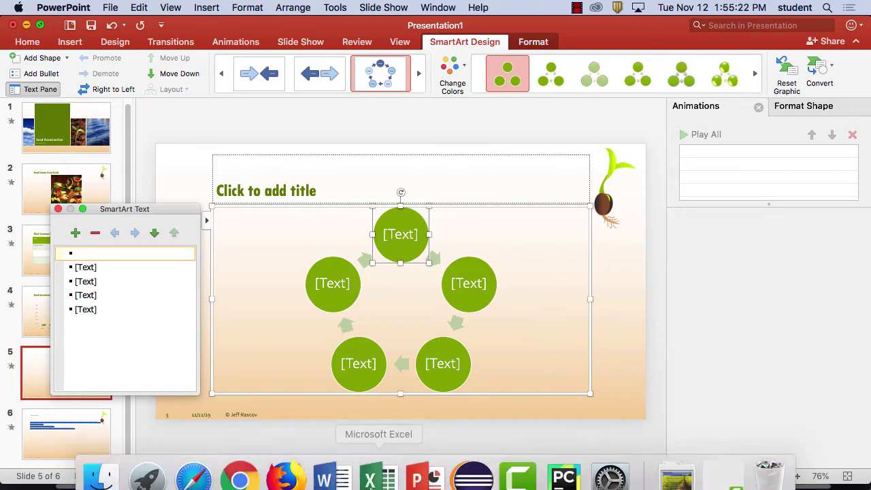
left_click(286, 479)
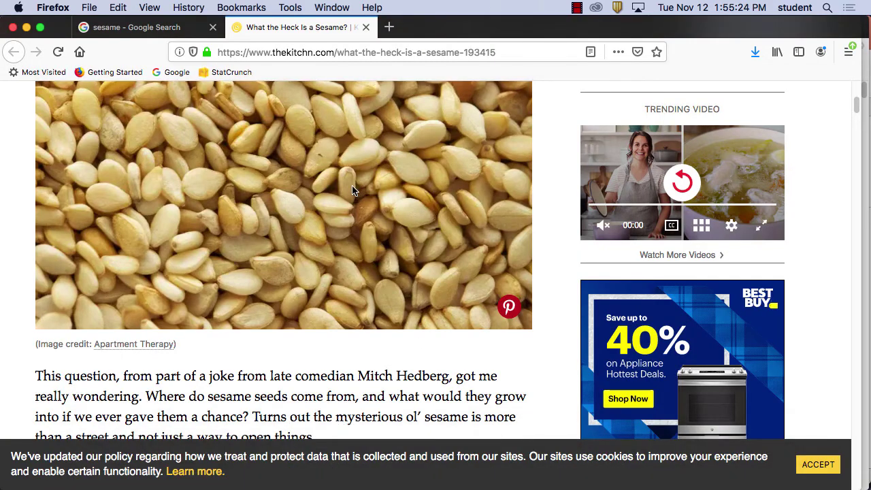
left_click(496, 56)
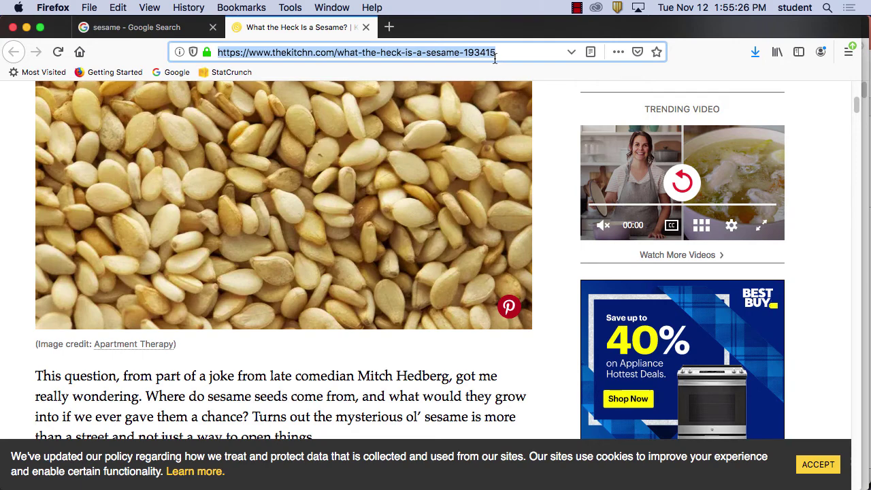
left_click(365, 27)
Replace the 'sesame' image search with 'seed germination diagram'
left_click(198, 117)
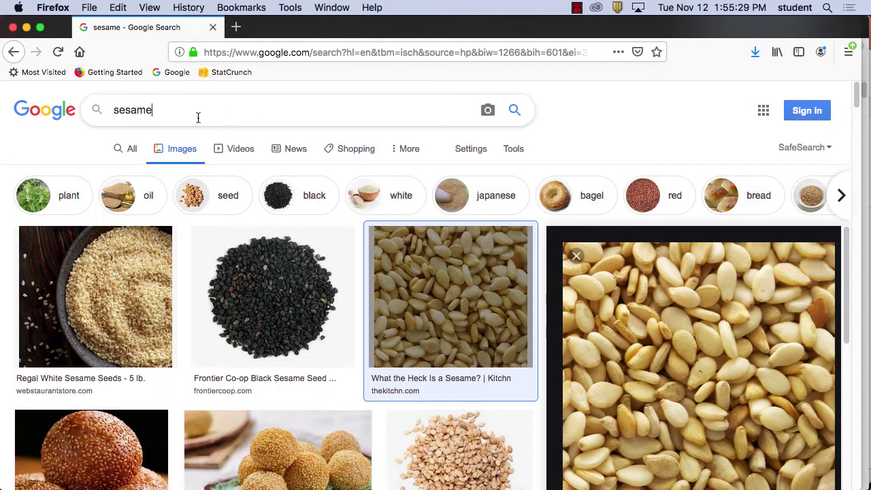
left_click_drag(198, 117, 70, 115)
type("s")
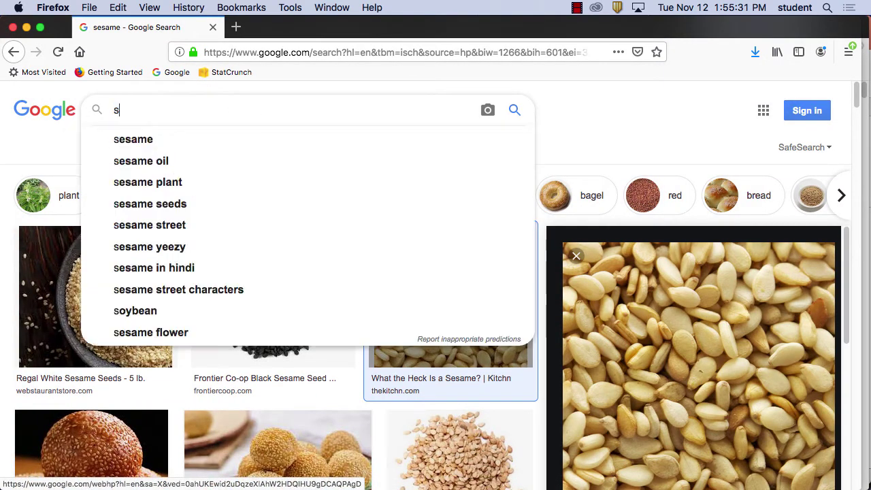
type("eed geram")
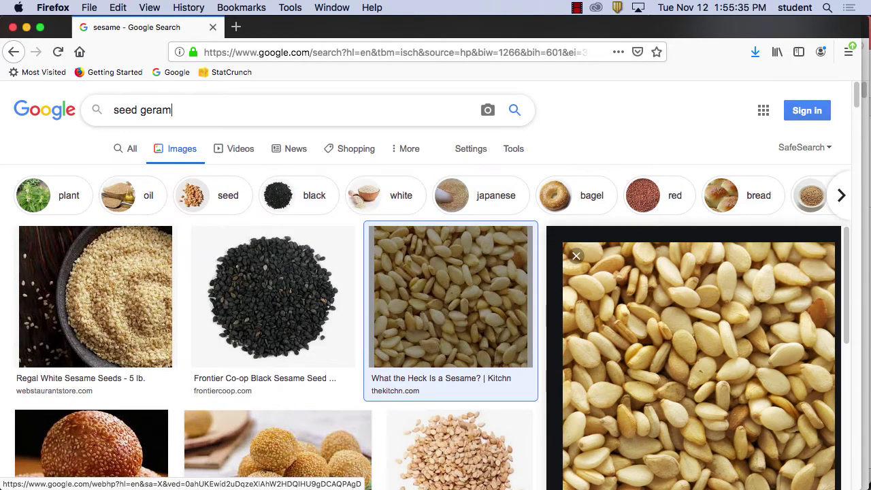
key("BackSpace")
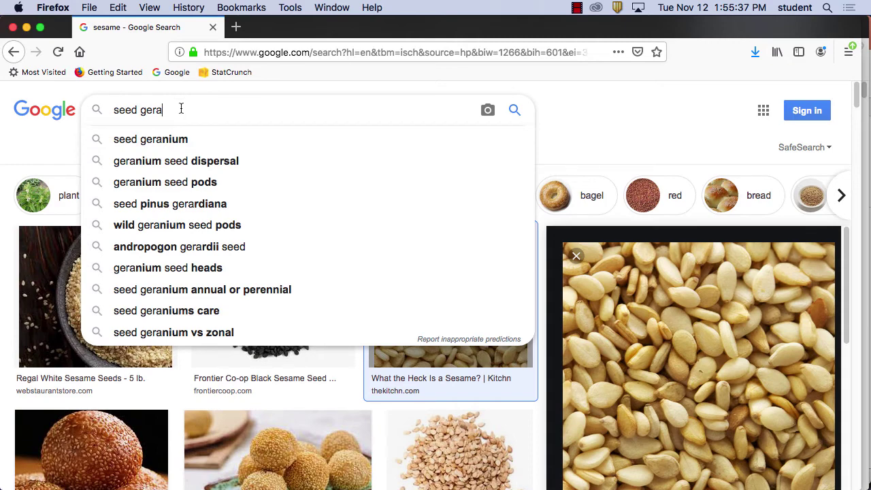
key("BackSpace")
type("man")
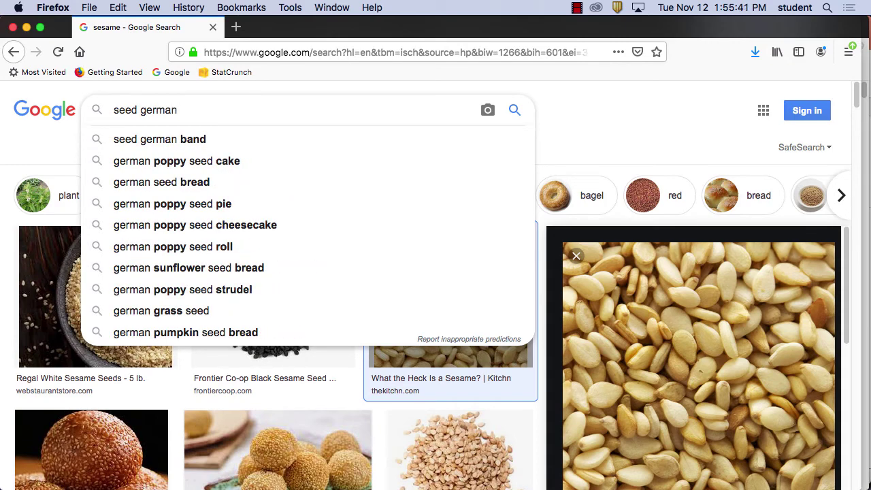
type("iation")
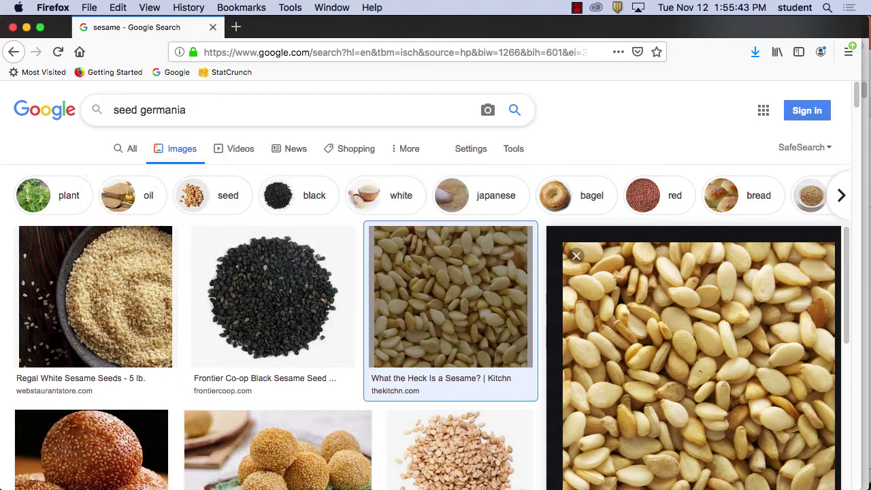
key("BackSpace")
key("BackSpace")
key("BackSpace")
key("BackSpace")
key("BackSpace")
key("BackSpace")
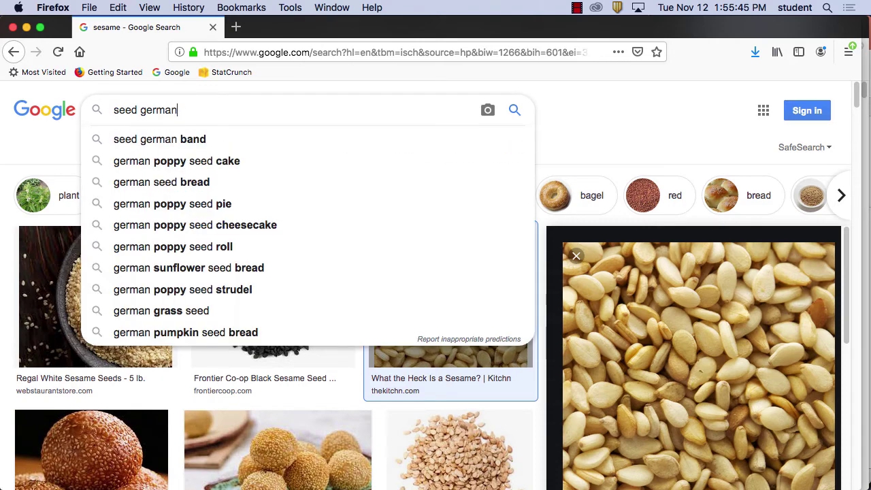
key("BackSpace")
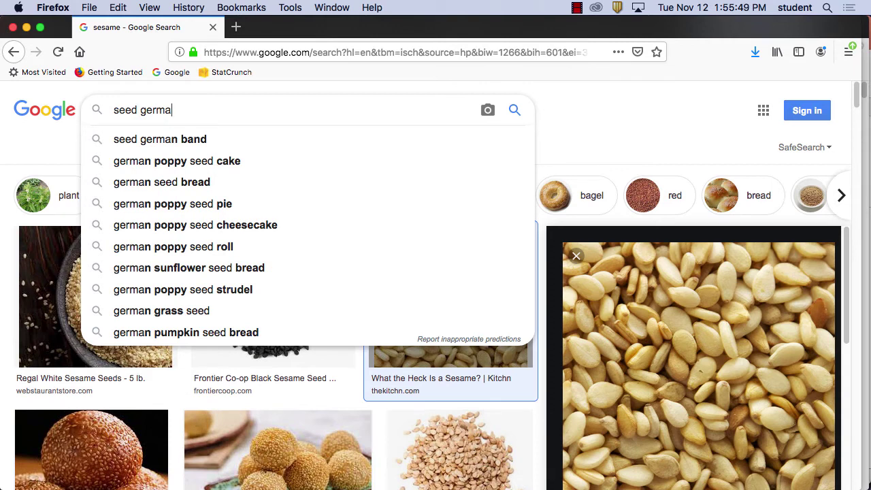
key("BackSpace")
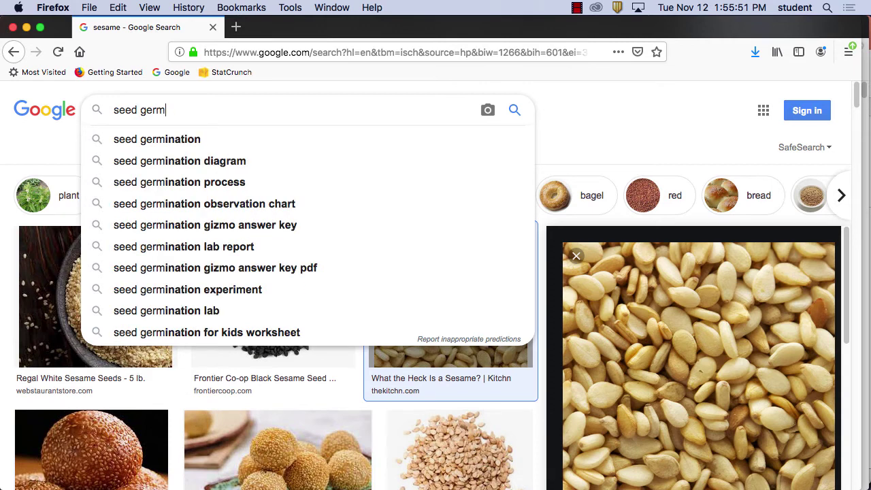
type("i")
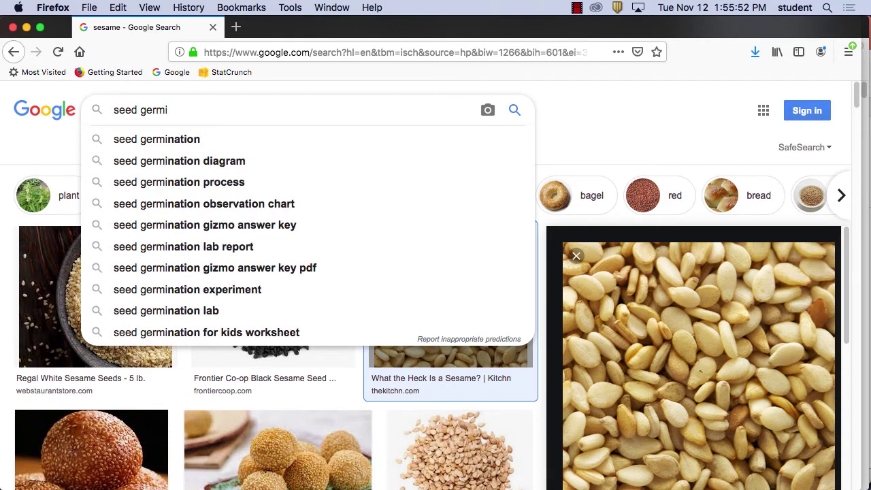
left_click(214, 164)
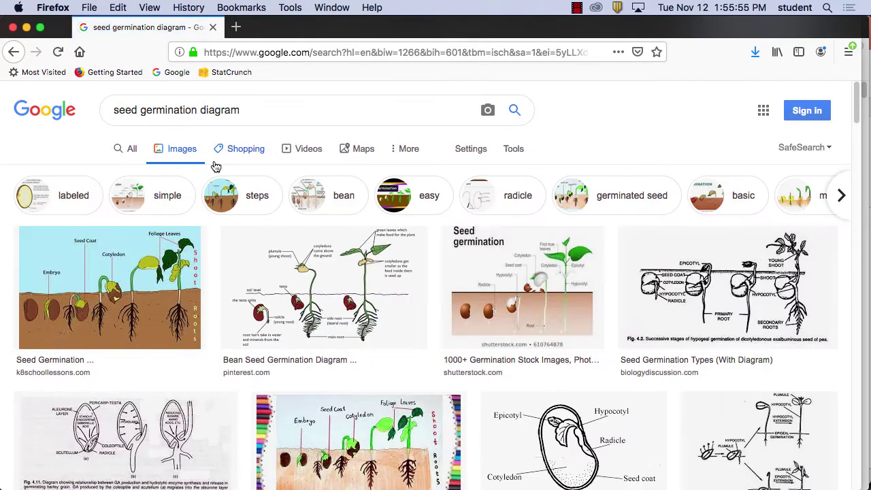
Scan the results, then refine the search to 'seed germination diagram cycle'
scroll(401, 240, "down", 10)
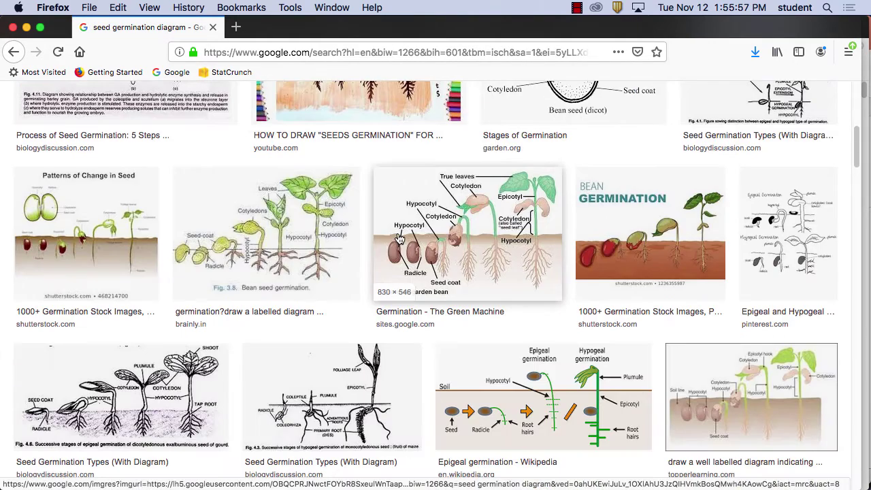
scroll(400, 240, "down", 15)
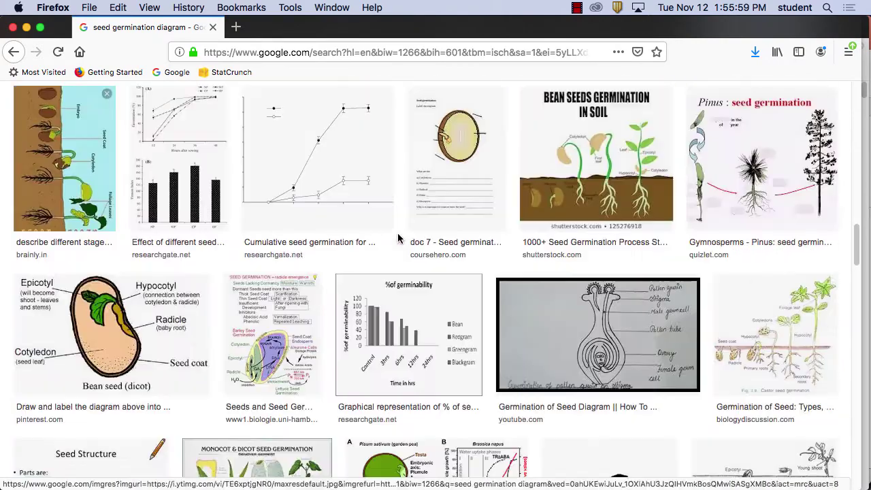
scroll(399, 240, "down", 15)
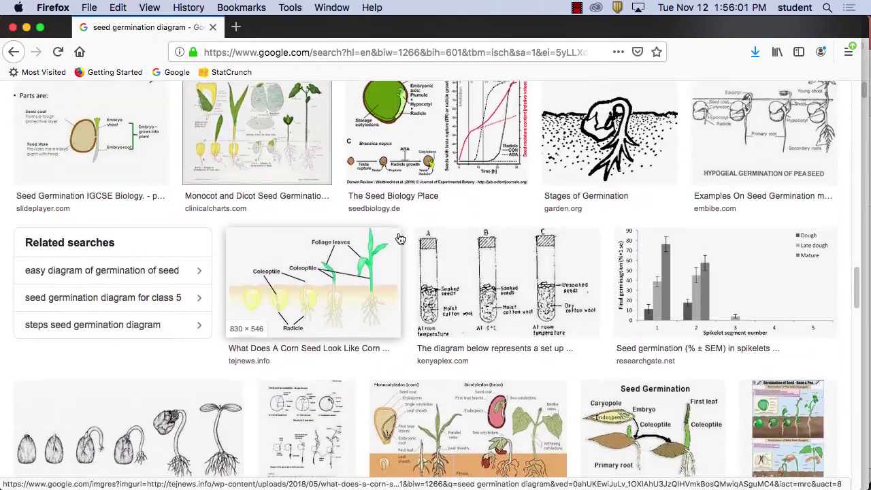
scroll(400, 240, "down", 10)
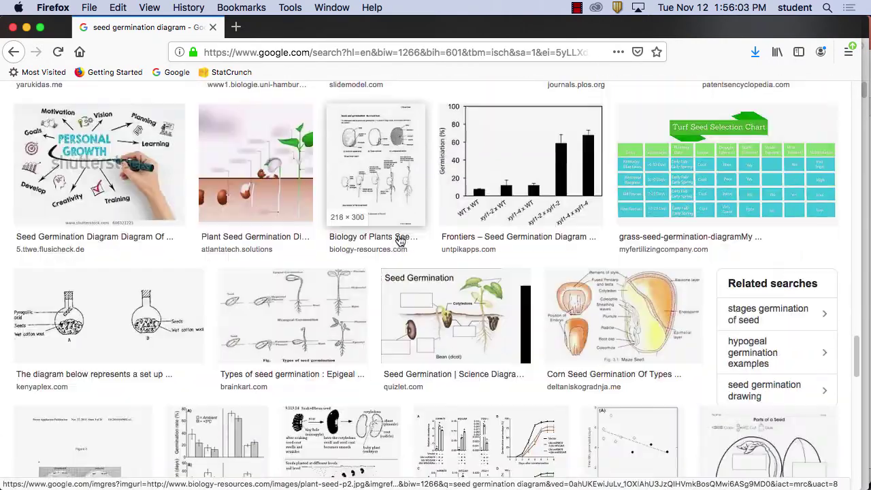
scroll(400, 240, "up", 20)
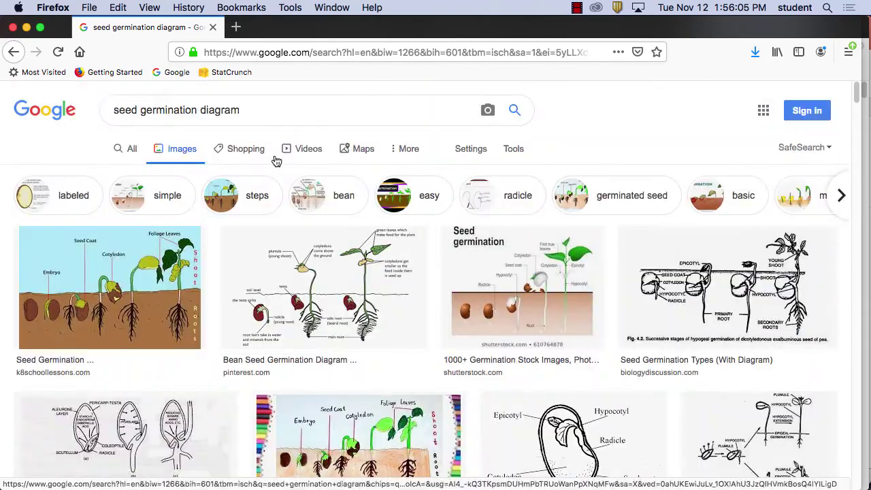
left_click(246, 109)
type("cy")
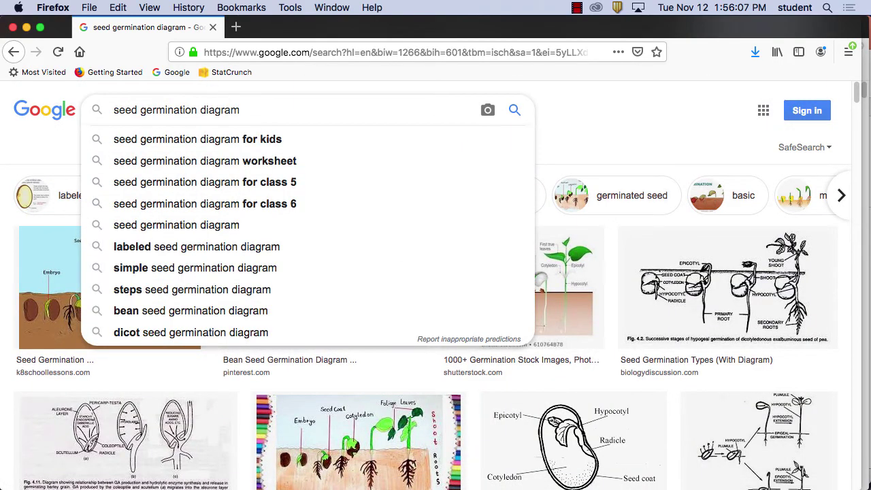
type("cle")
key("Return")
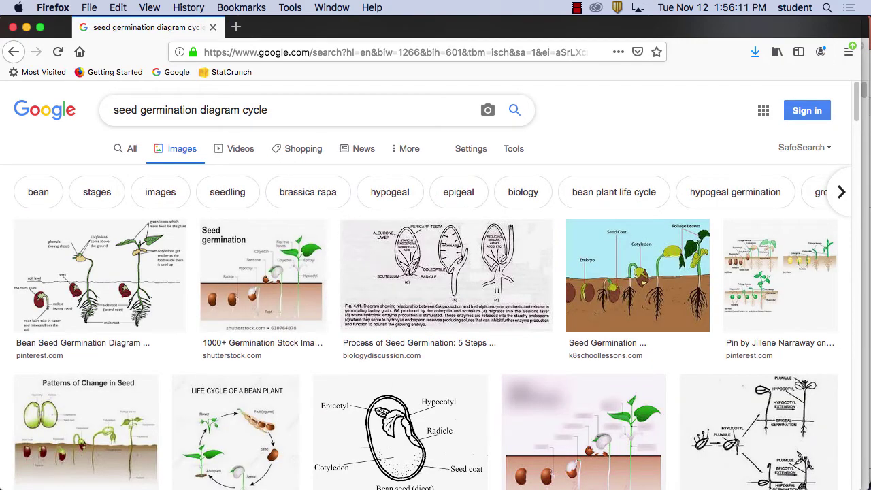
Scroll the new results down to the Growth Cycle Foxtail Millet diagram
scroll(451, 250, "down", 10)
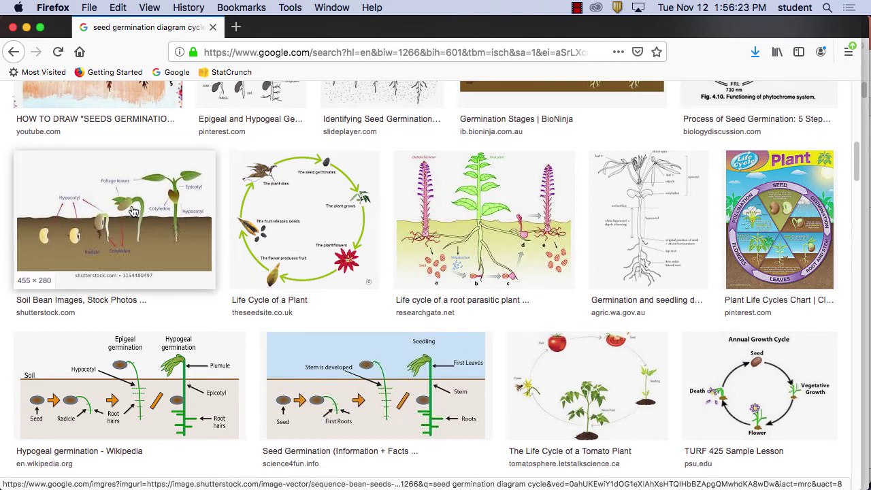
scroll(307, 282, "down", 3)
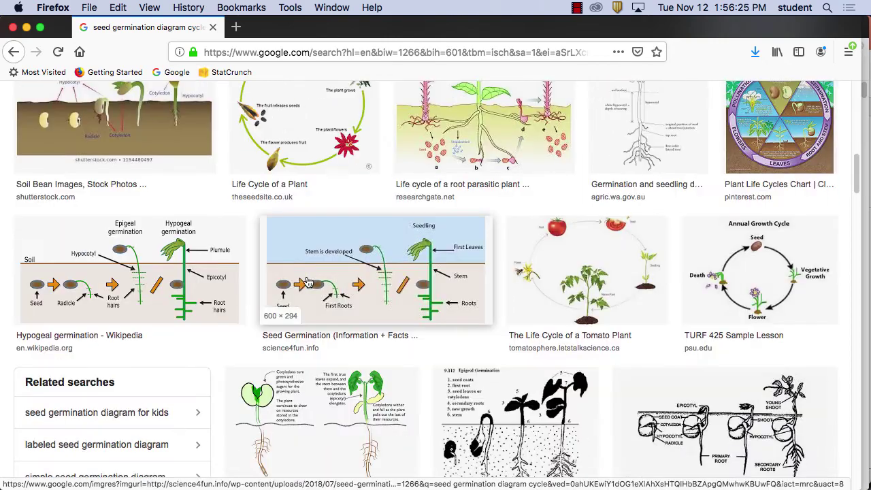
scroll(308, 282, "down", 12)
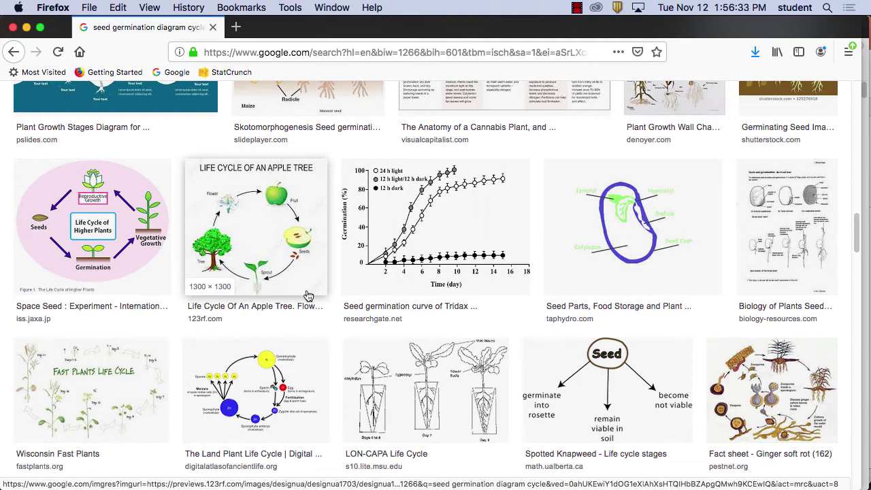
scroll(422, 312, "down", 5)
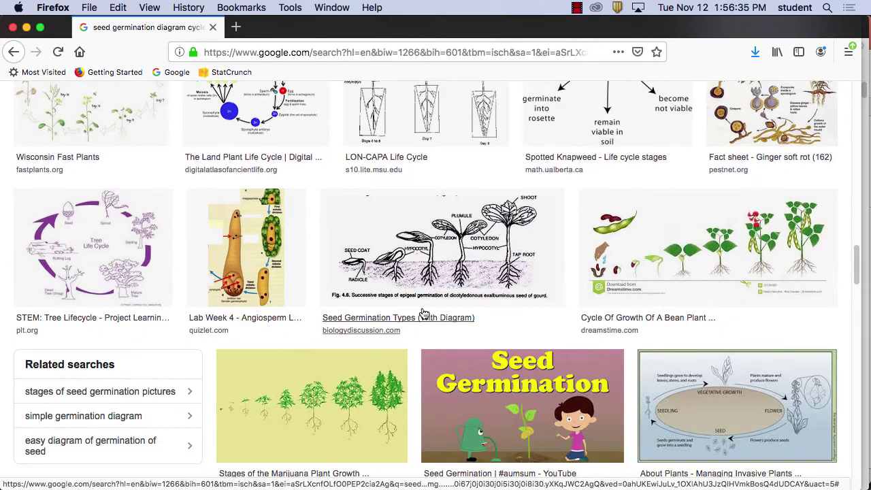
scroll(424, 312, "down", 4)
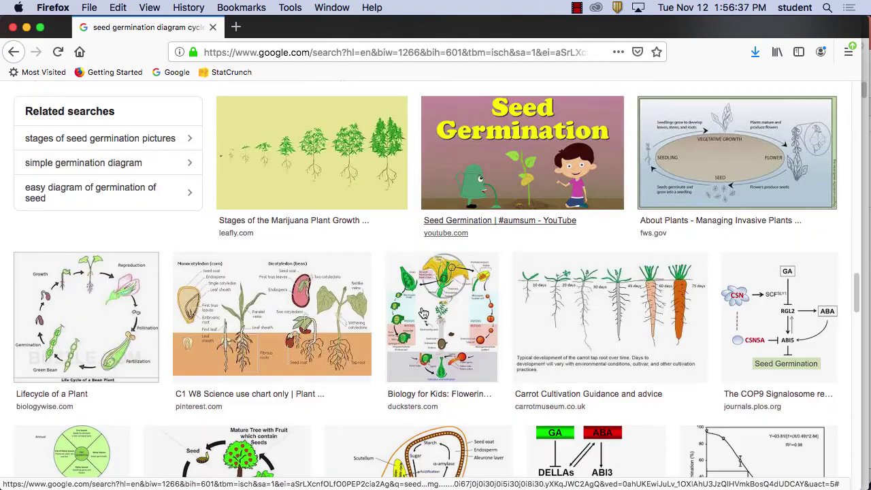
scroll(423, 313, "down", 5)
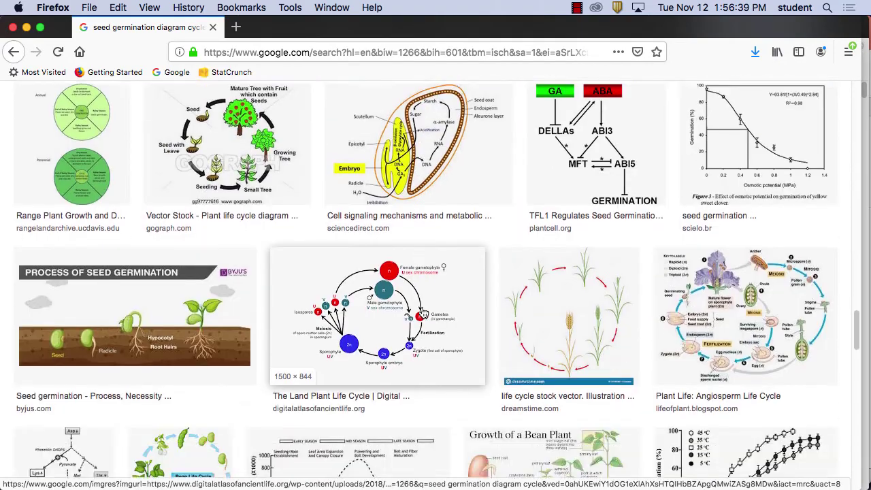
scroll(422, 312, "down", 5)
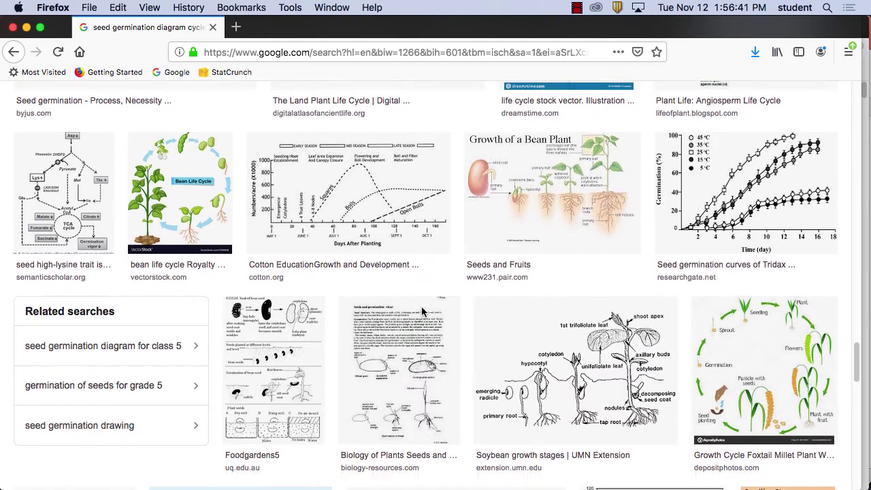
scroll(422, 306, "down", 2)
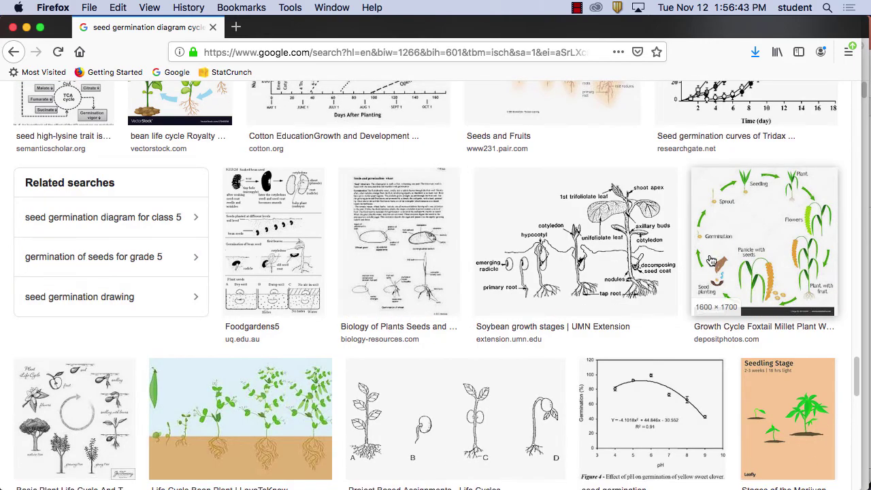
Preview the Foxtail Millet and Life Cycle of Gymnosperms images, then close the preview
left_click(754, 233)
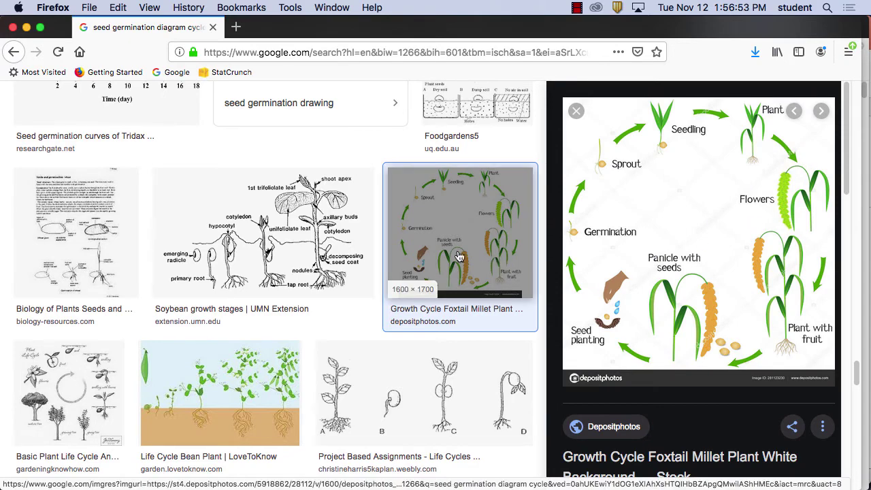
scroll(272, 214, "down", 10)
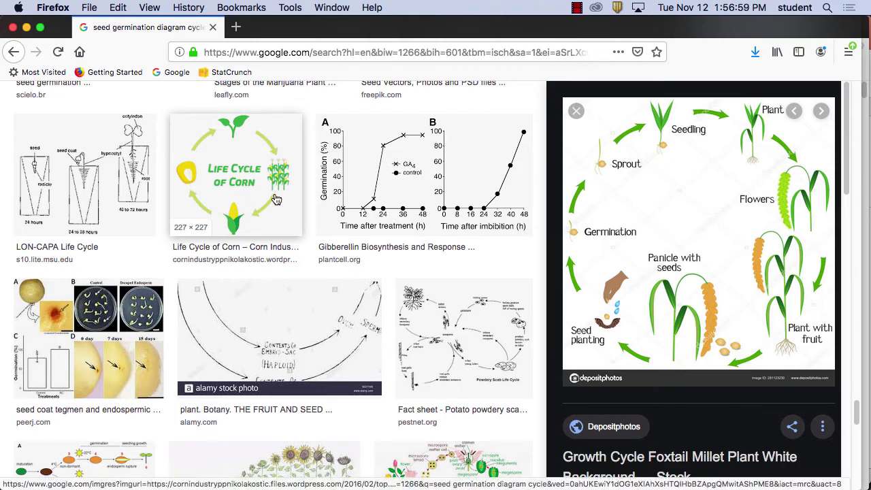
scroll(272, 199, "down", 6)
scroll(277, 201, "down", 10)
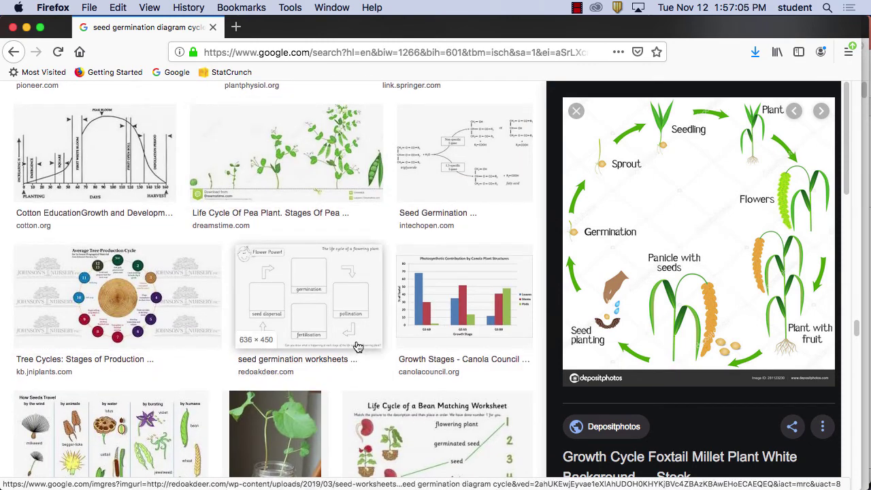
scroll(357, 345, "down", 2)
scroll(357, 345, "down", 3)
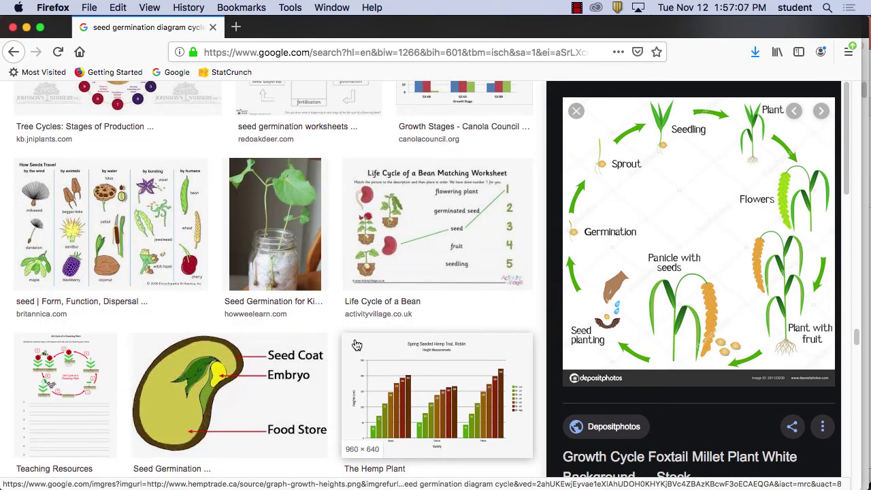
scroll(356, 345, "down", 10)
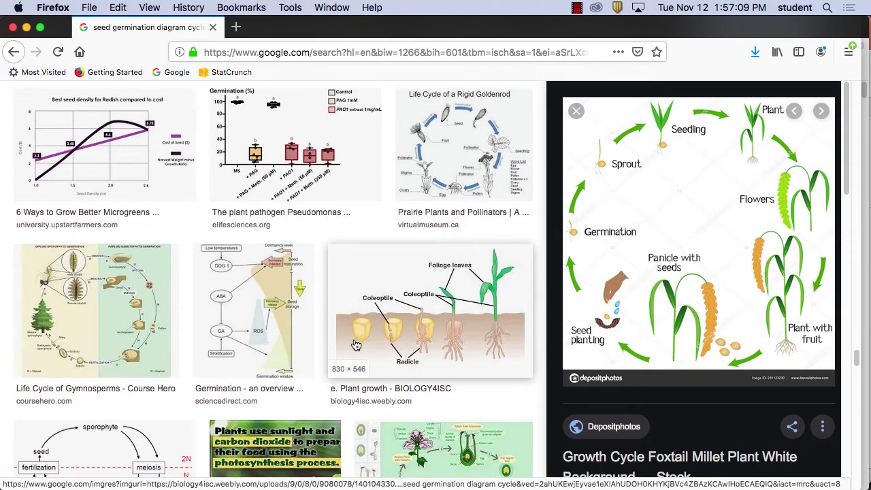
scroll(356, 345, "down", 2)
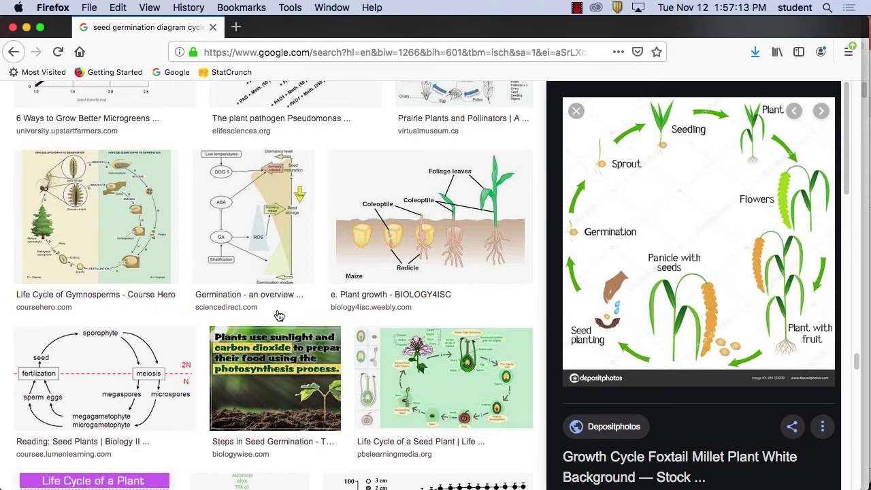
left_click(135, 216)
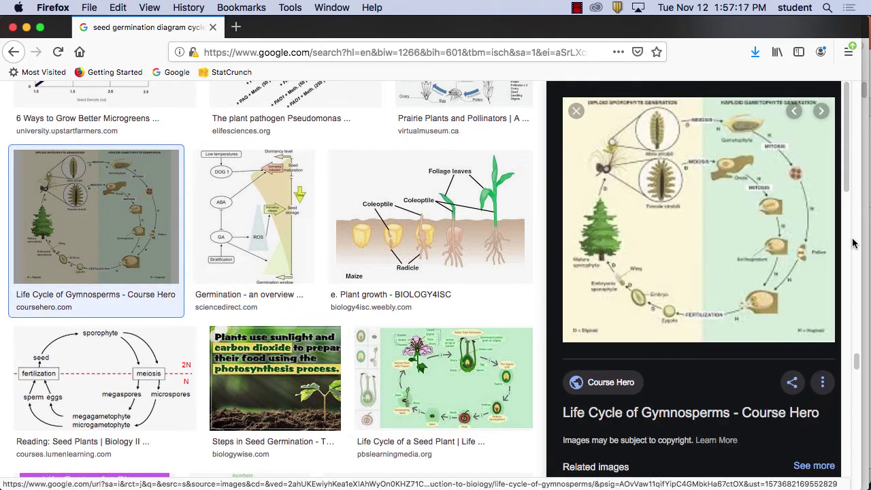
left_click(100, 232)
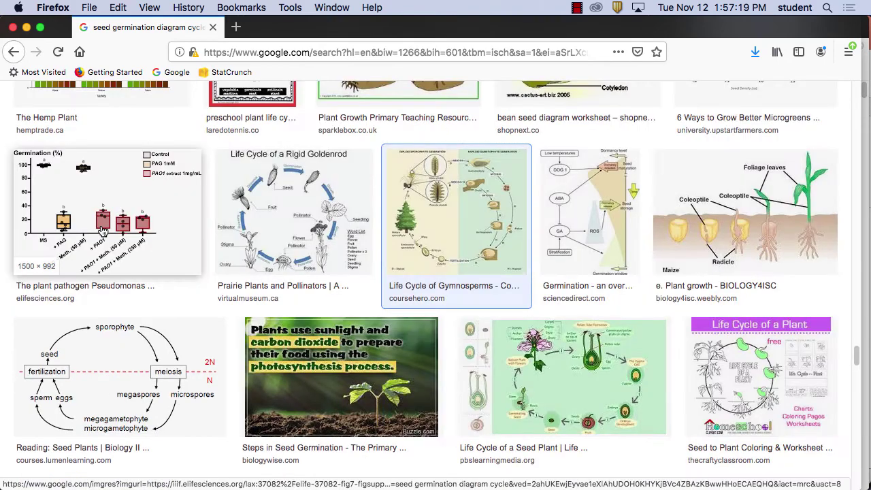
Scroll further and open the Life Cycle of a Sunflower image preview
scroll(507, 398, "down", 5)
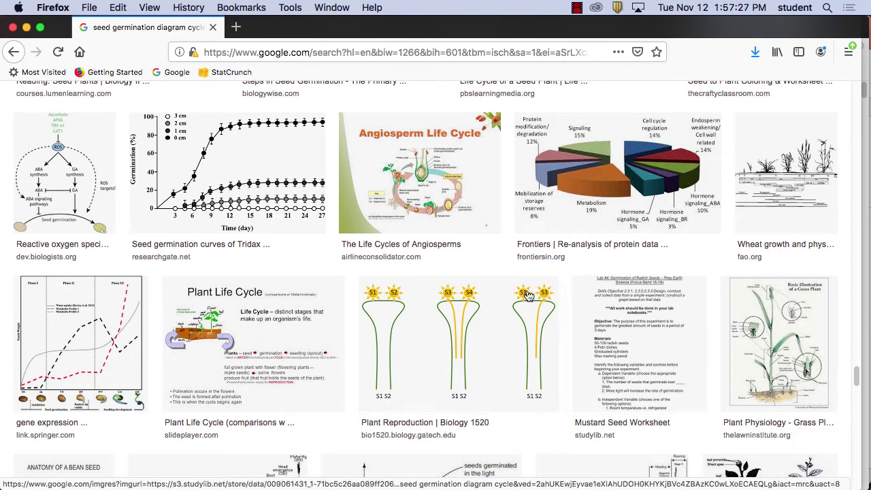
scroll(531, 305, "down", 2)
scroll(531, 305, "down", 10)
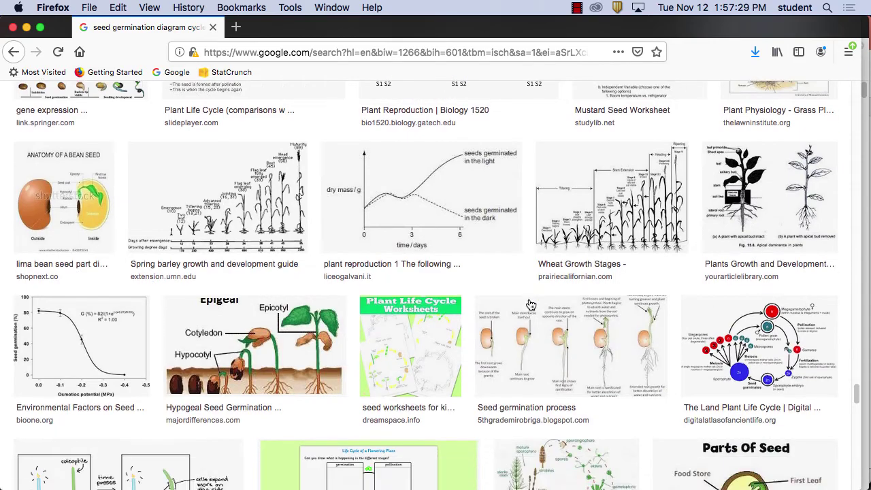
scroll(533, 305, "down", 15)
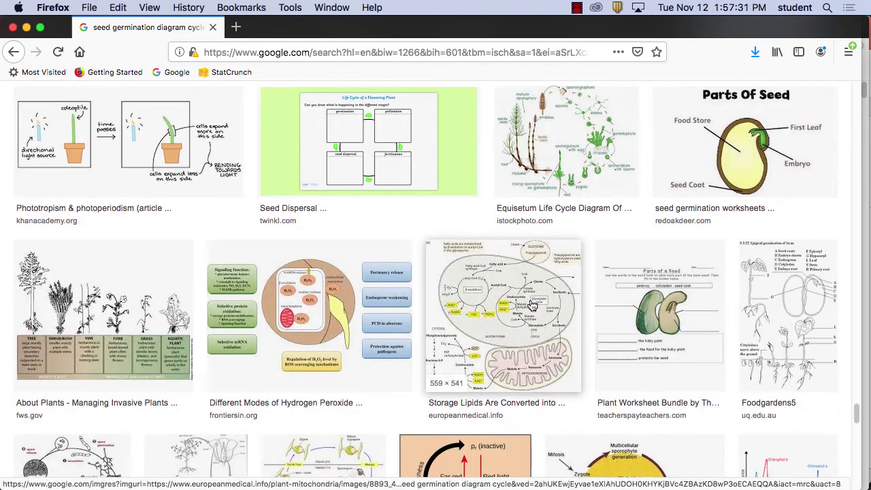
scroll(573, 308, "down", 6)
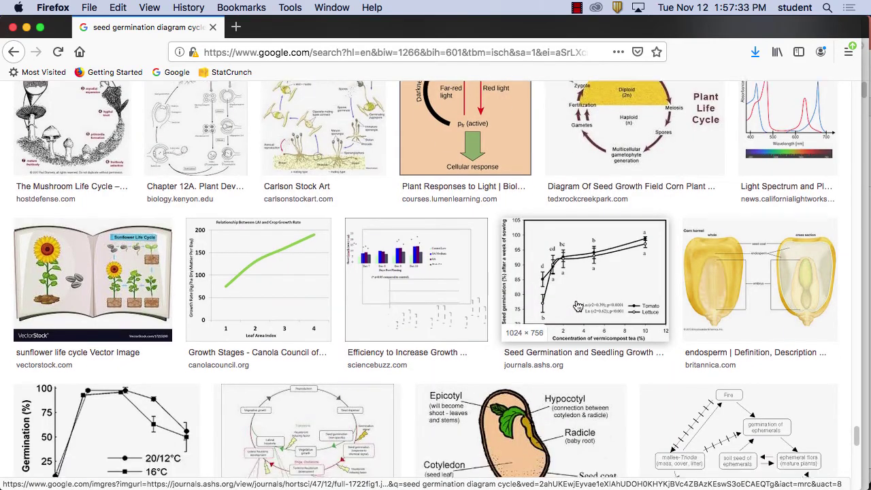
scroll(573, 308, "down", 7)
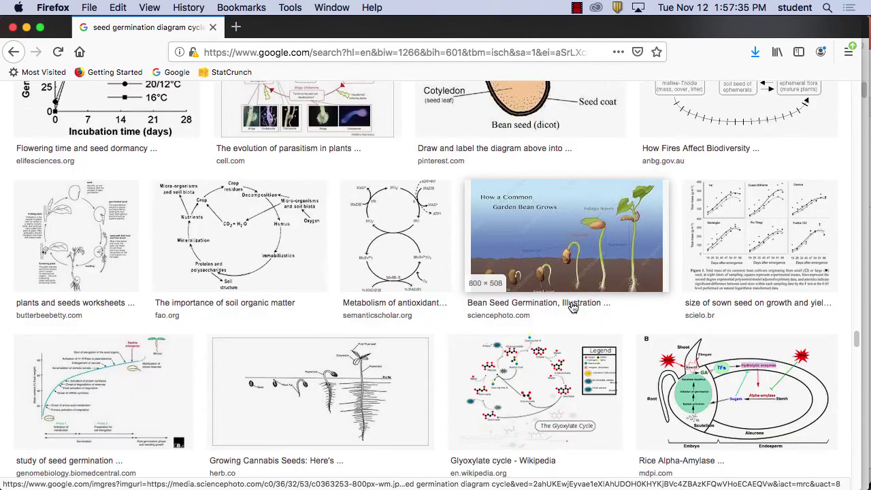
scroll(573, 308, "down", 4)
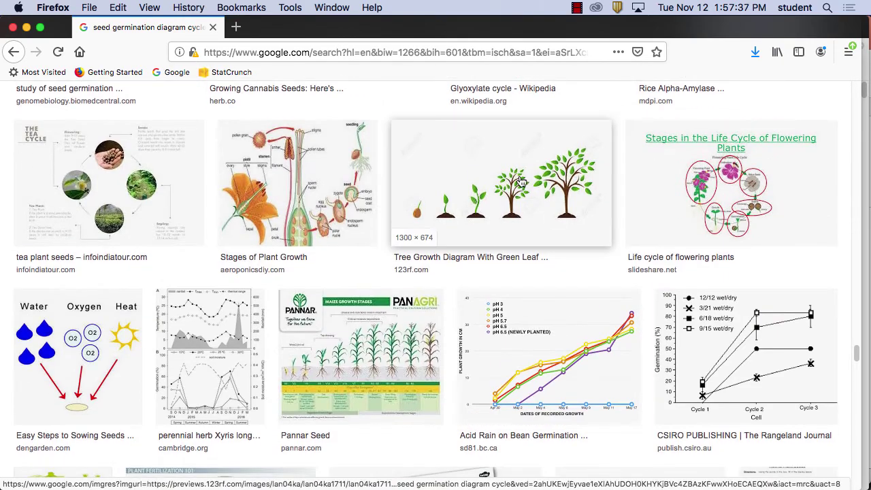
scroll(540, 273, "down", 11)
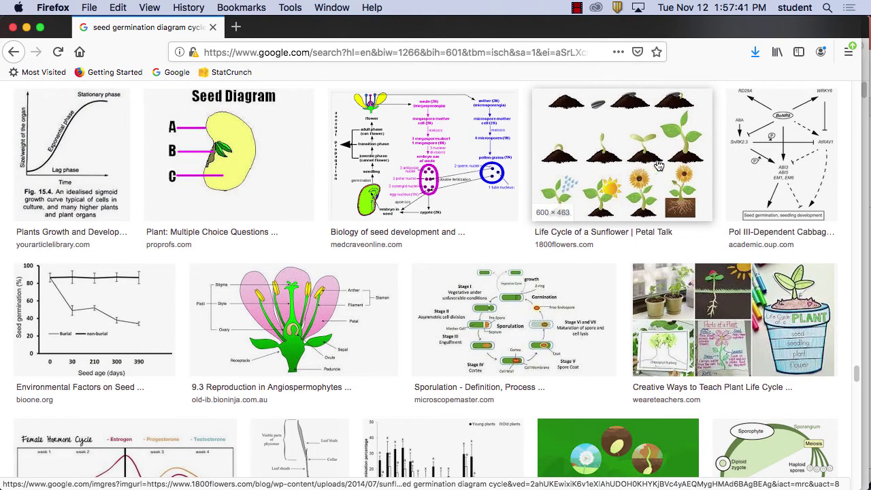
left_click(638, 166)
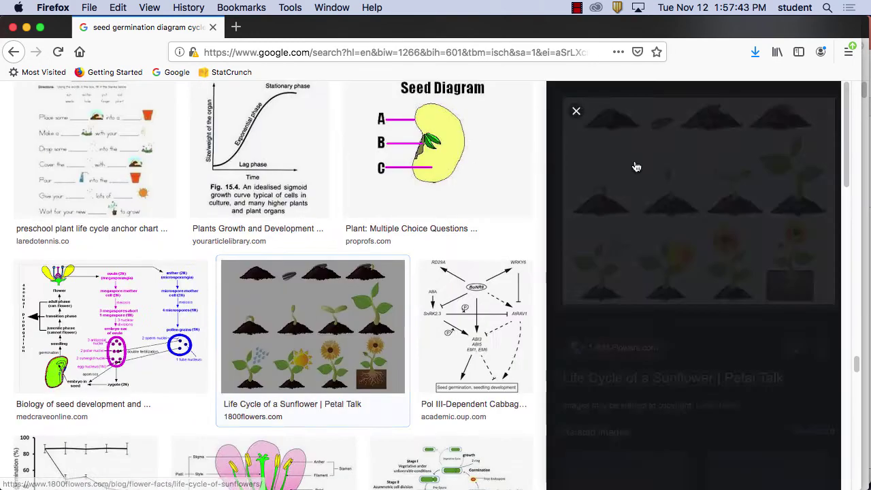
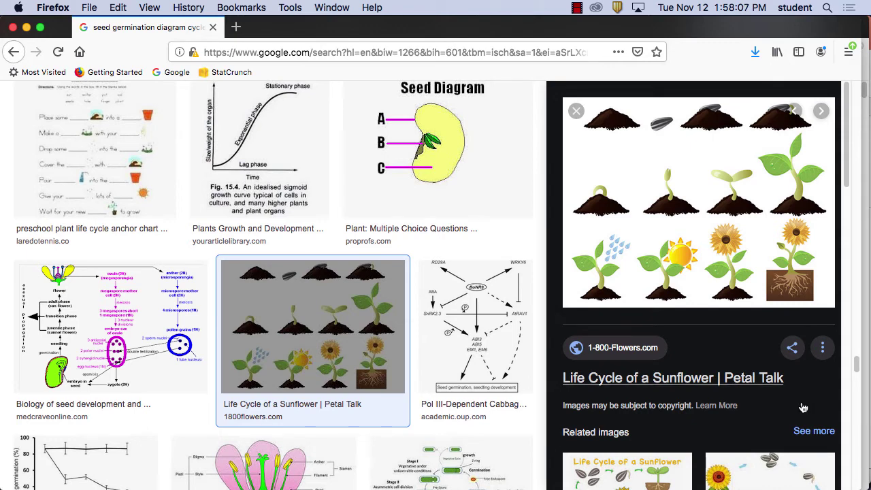
Bring PowerPoint to the front from Firefox, showing slide 5's five-circle cycle diagram
mouse_move(803, 486)
left_click(418, 461)
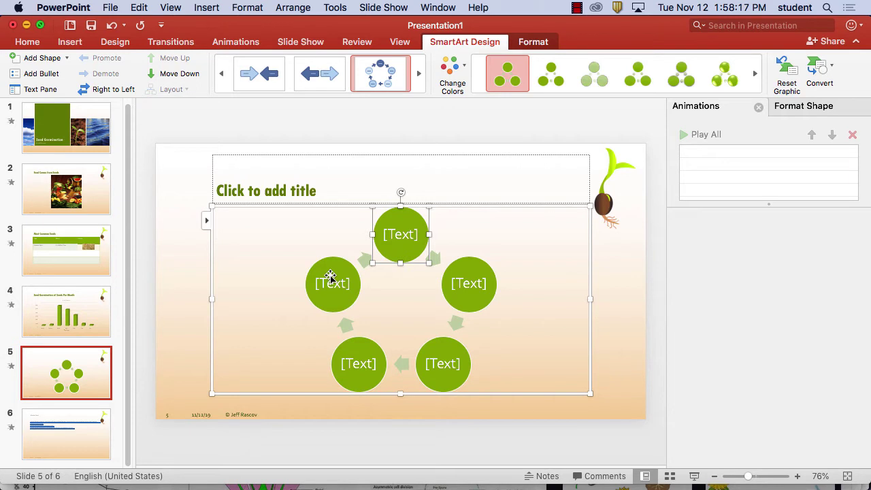
Return to Firefox's enlarged 'Life Cycle of a Sunflower' image preview
mouse_move(470, 484)
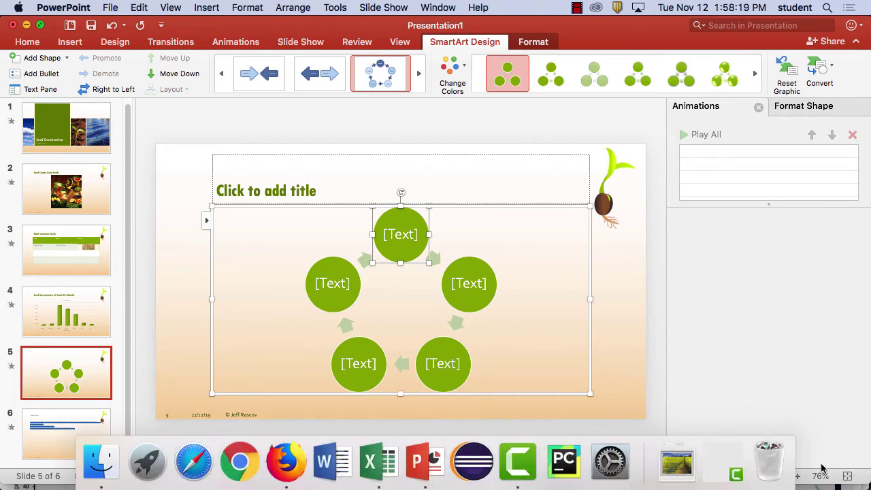
key("super+Tab")
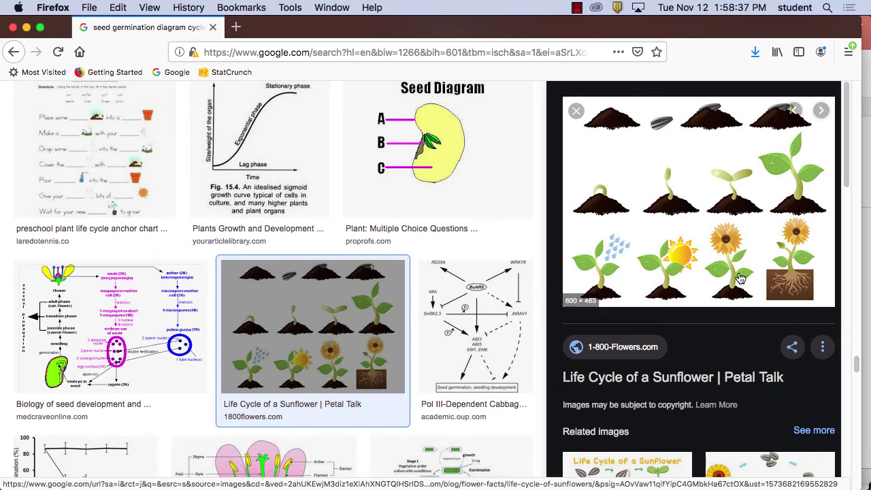
Screenshot five stages: seed on soil, sprouting, watered seedling, plant under sun, blooming sunflower
key("super+shift+4")
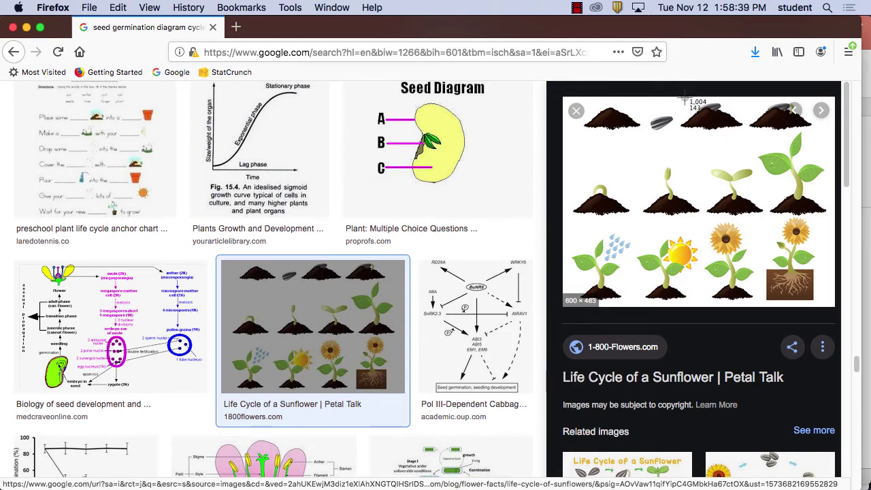
left_click_drag(682, 97, 746, 144)
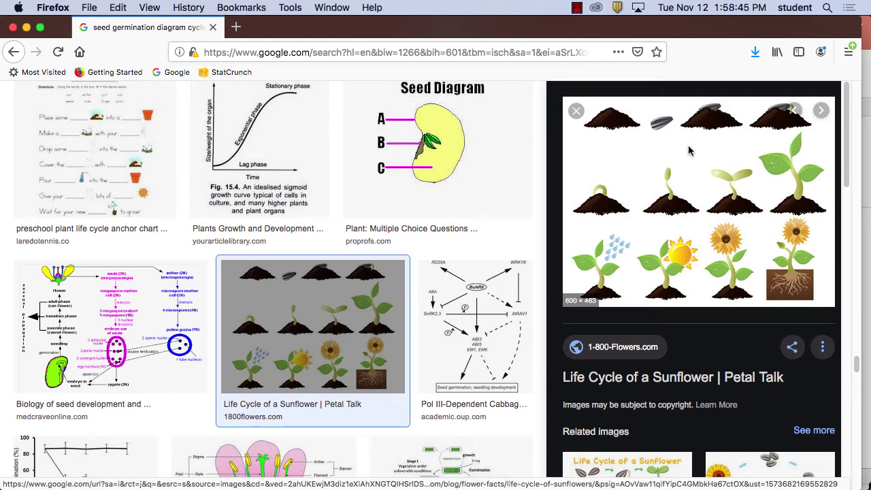
key("super+shift+4")
left_click_drag(643, 165, 702, 220)
key("super+shift+4")
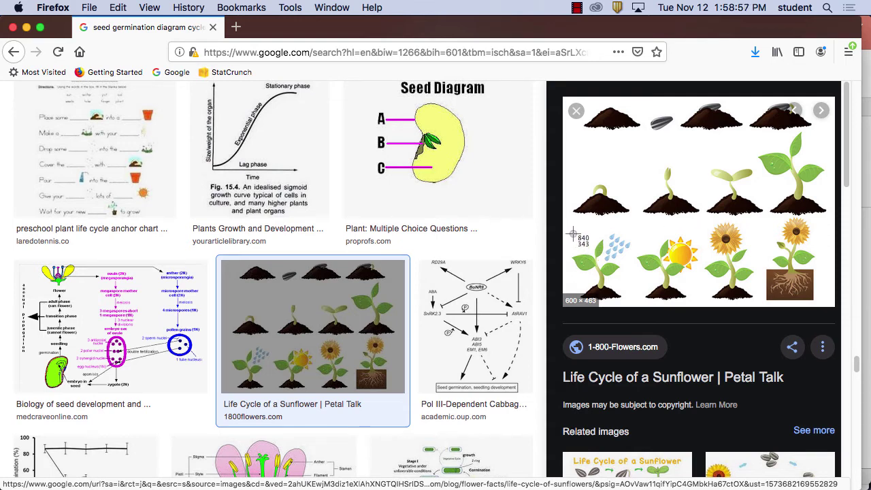
left_click_drag(570, 235, 635, 299)
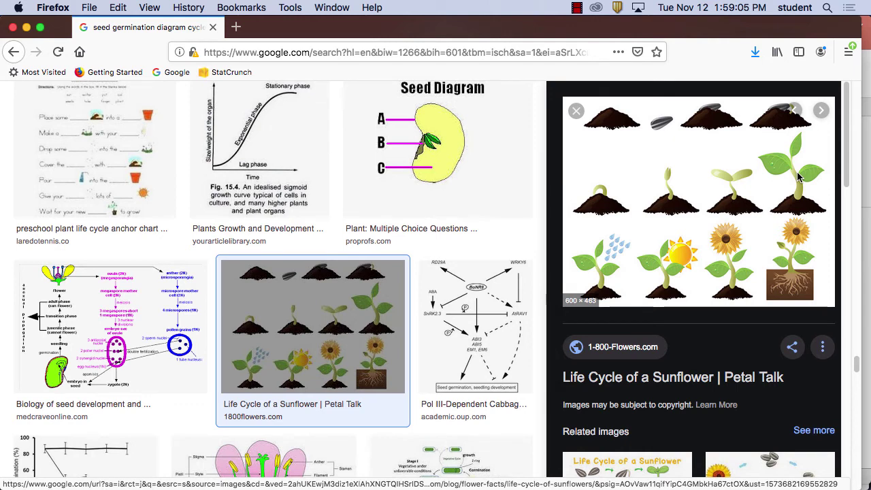
key("super+shift+4")
left_click_drag(636, 232, 700, 304)
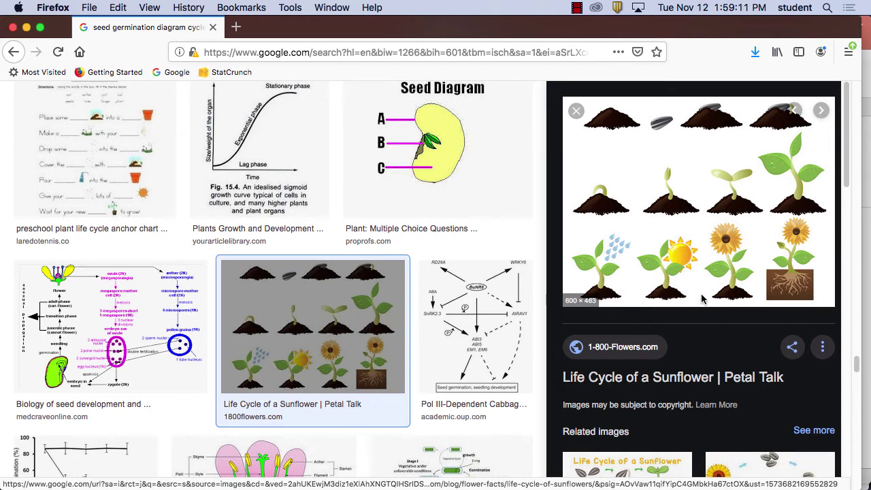
key("super+shift+4")
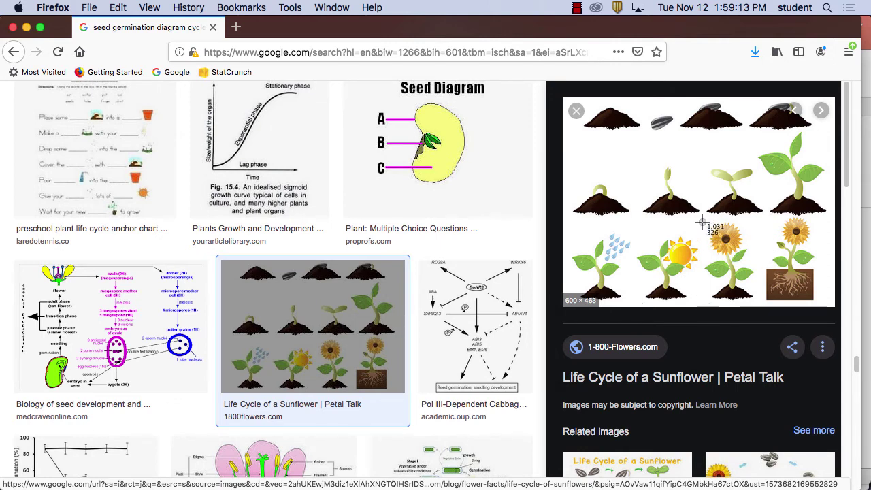
left_click_drag(701, 222, 760, 303)
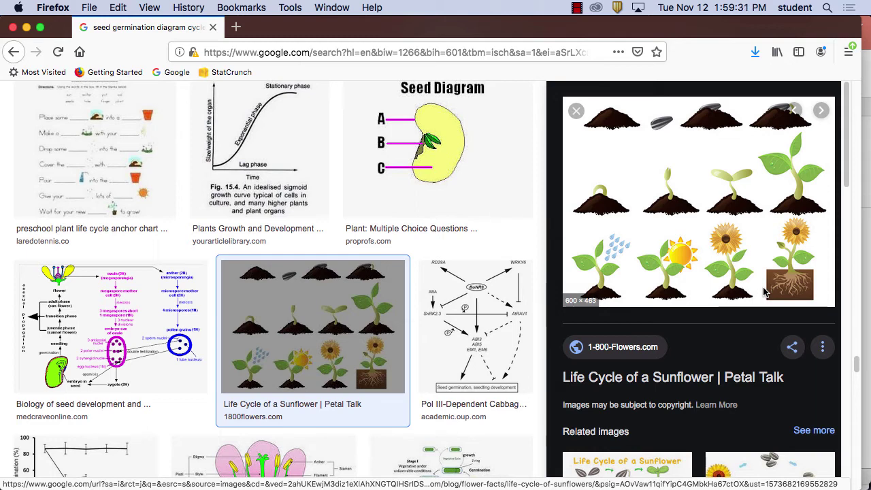
Open the 1-800-Flowers sunflower life-cycle page, select its URL, and return to PowerPoint
left_click(643, 348)
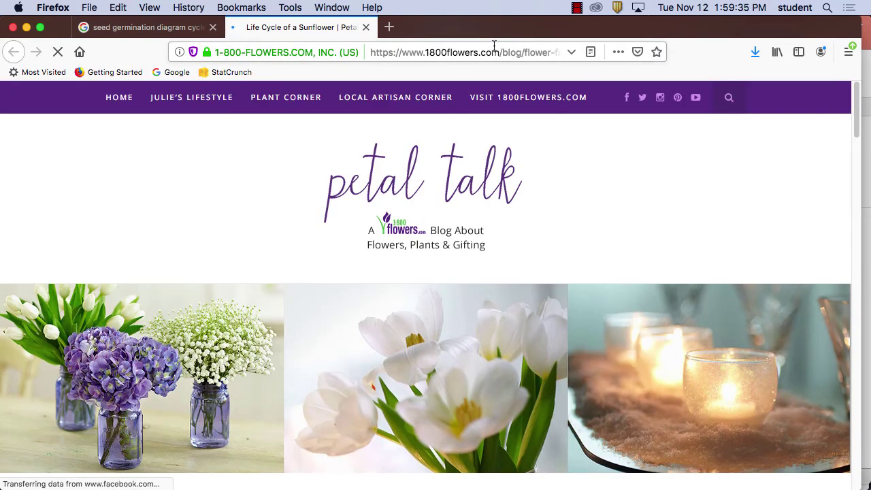
left_click(490, 49)
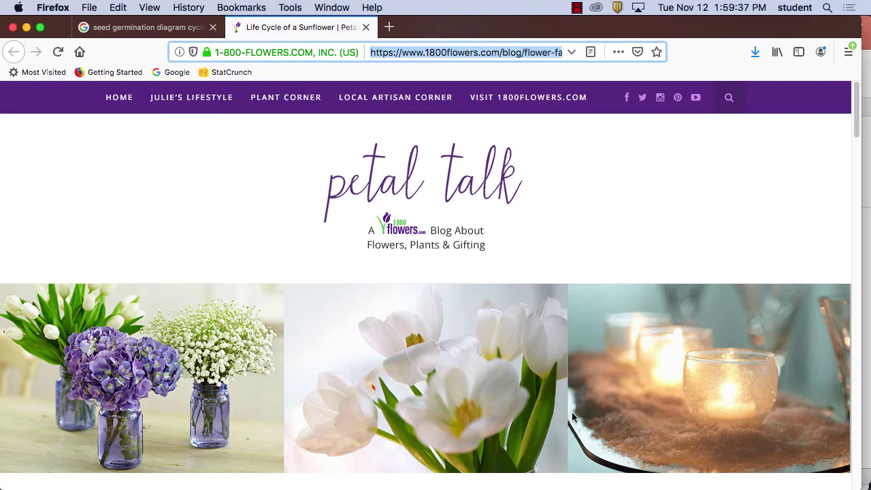
mouse_move(599, 485)
left_click(426, 471)
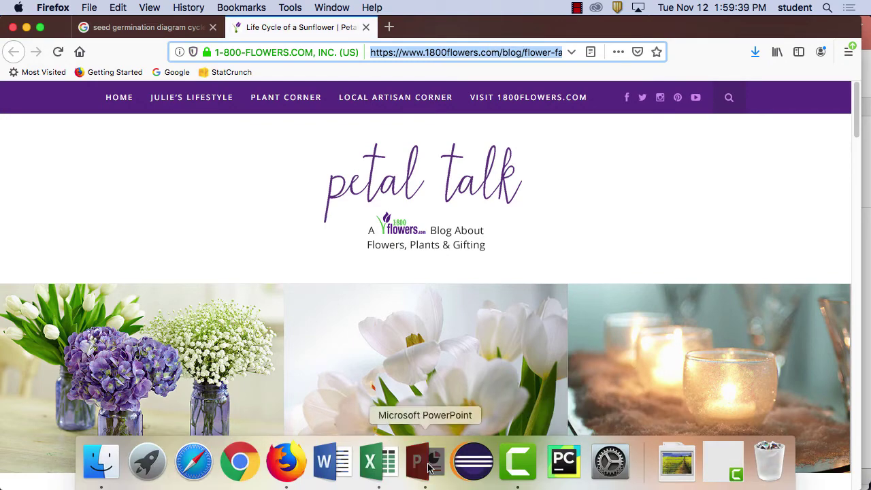
Paste the 1800flowers.com sunflower life-cycle URL as a new line on the slide 6 Works Cited list
left_click(99, 430)
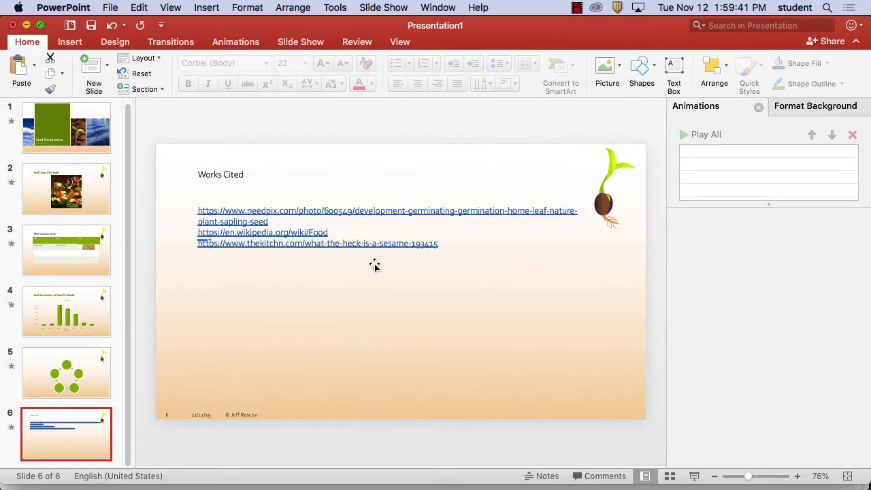
left_click(438, 247)
key("Return")
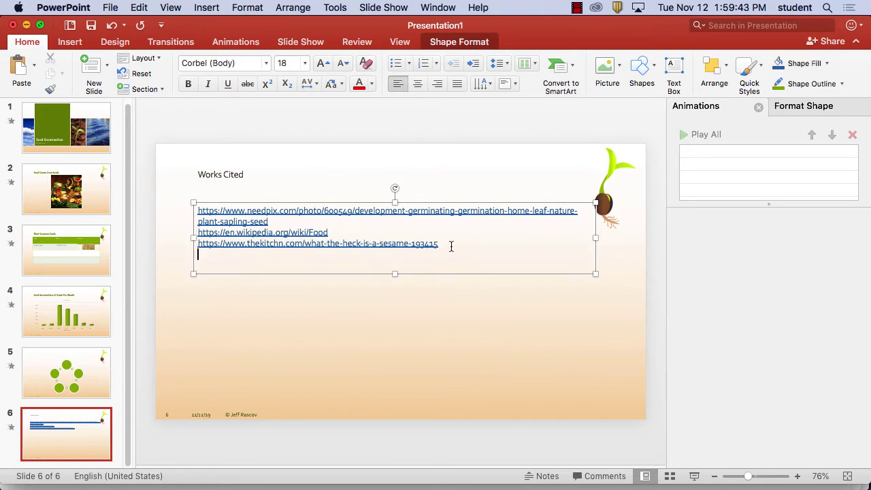
type("https://www.1800flowers.com/blog/flower-facts/life-cycle-of-sunflowers/")
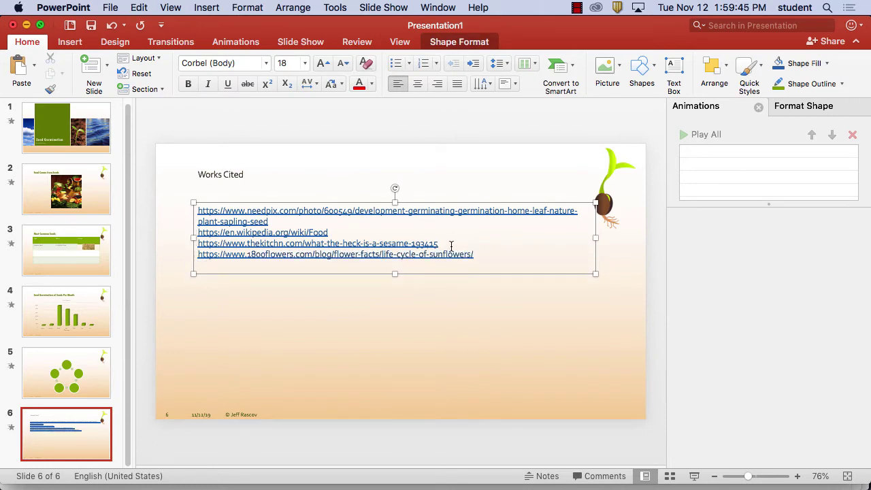
key("Return")
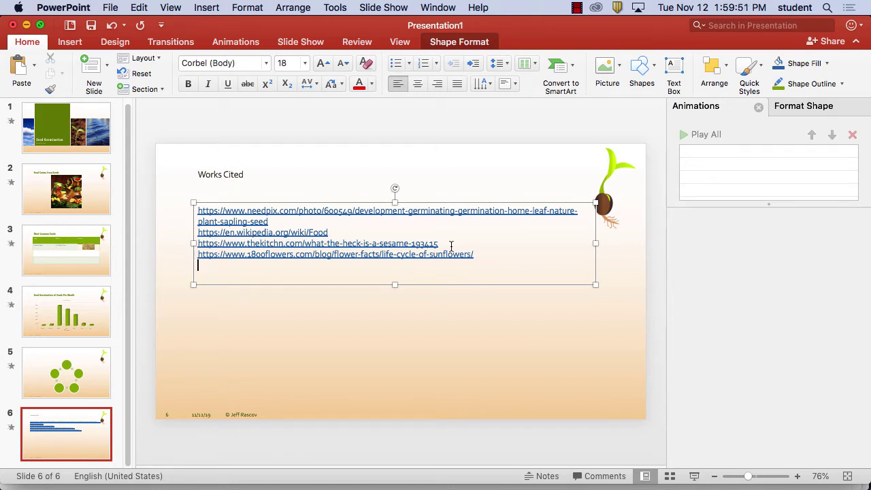
Fill slide 5's top cycle circle with the seed-on-soil screenshot
left_click(68, 375)
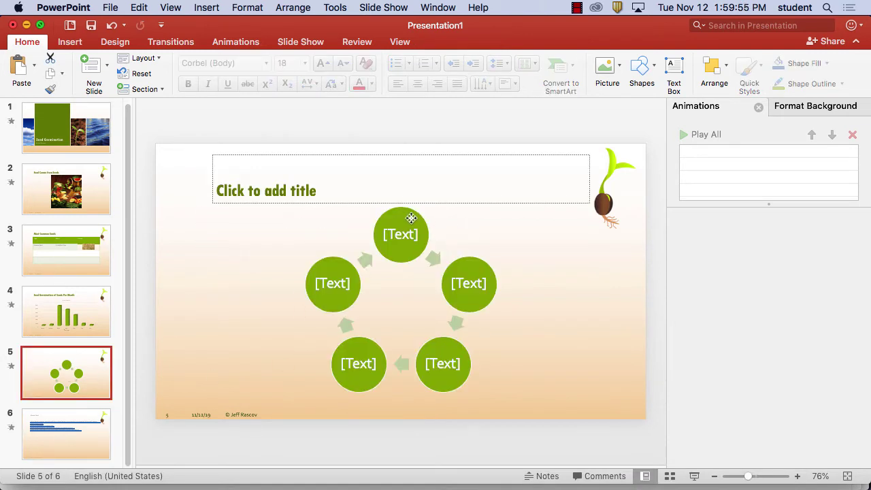
left_click(411, 218)
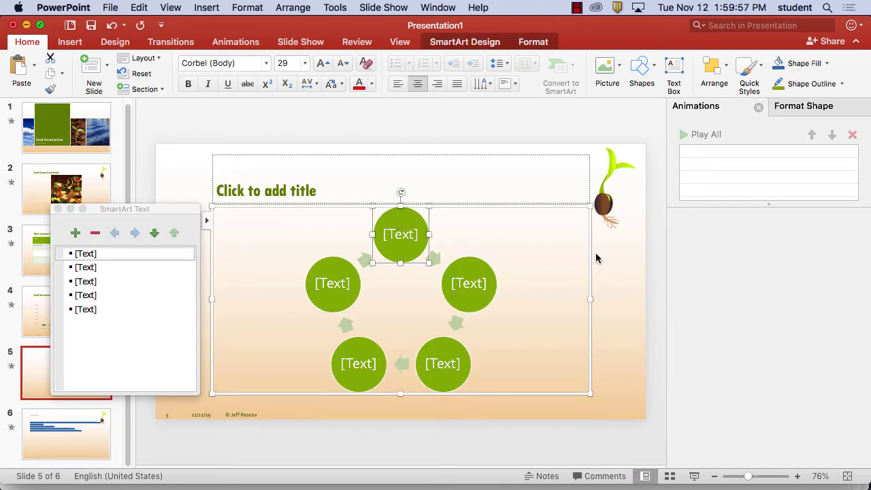
left_click(795, 107)
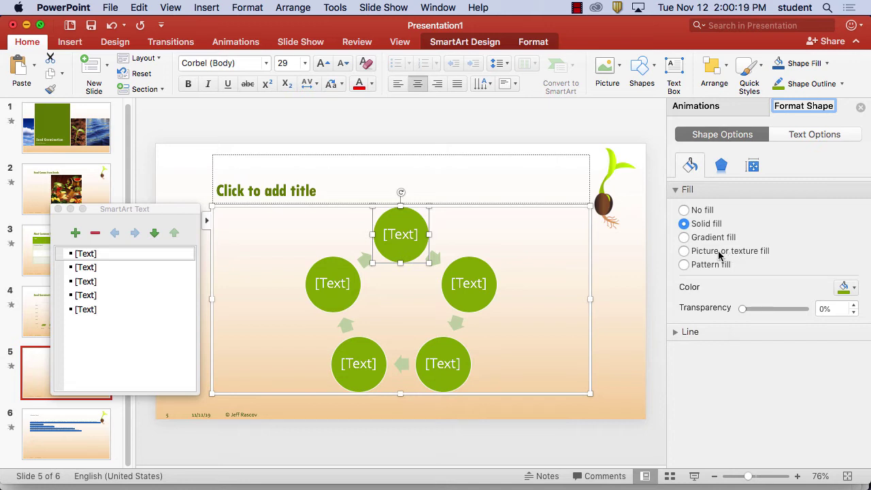
left_click(720, 256)
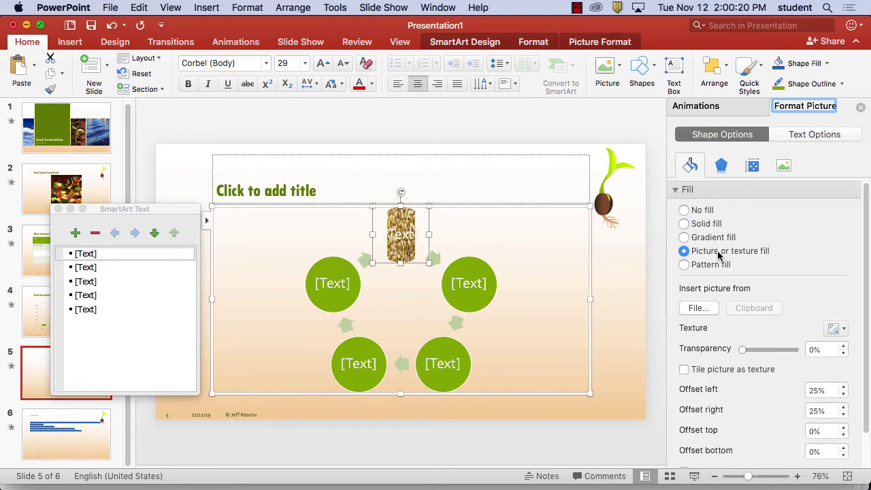
left_click(699, 307)
scroll(379, 173, "down", 5)
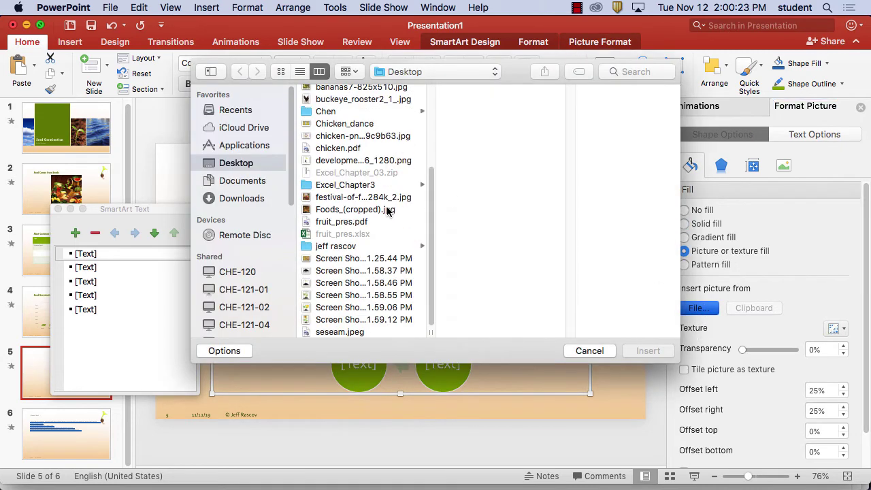
left_click(378, 271)
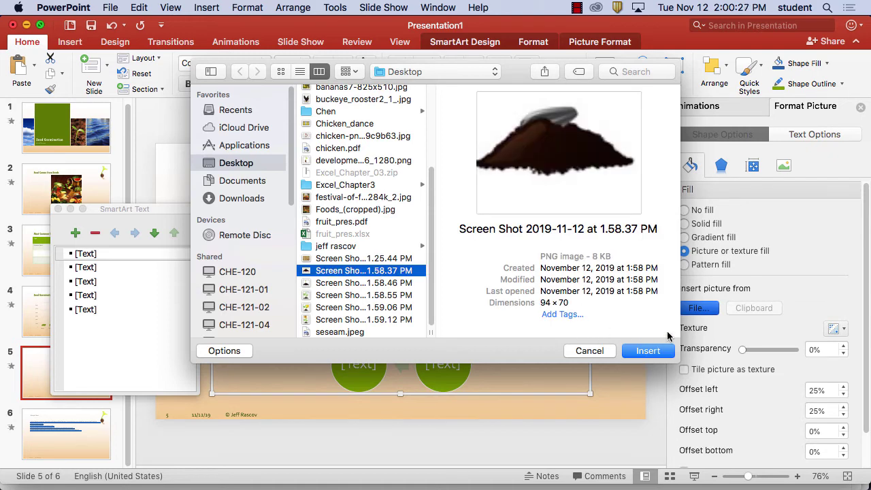
left_click(647, 350)
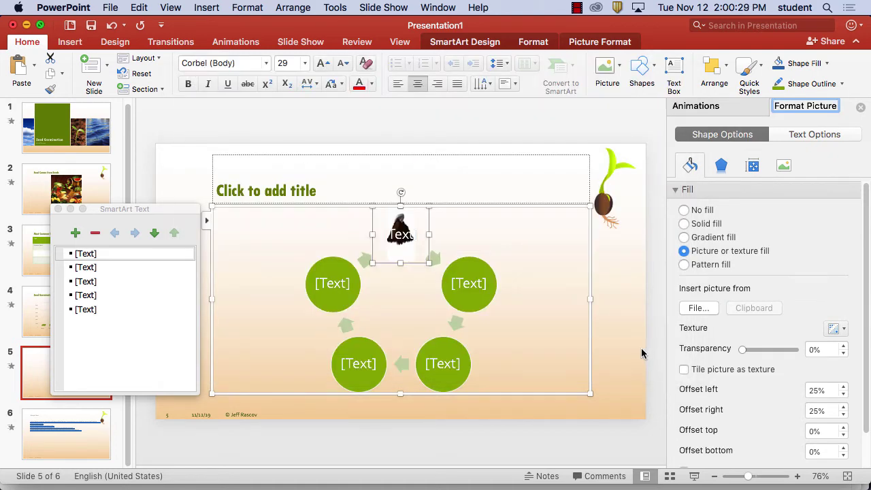
Set the picture's left and right offsets to 1% and label the circle 'Planting'
left_click(844, 393)
left_click(843, 394)
left_click(843, 393)
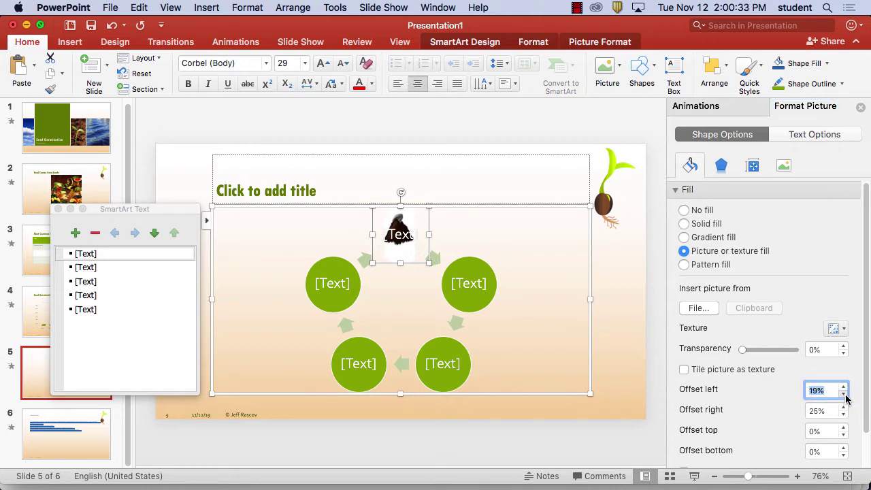
left_click(843, 394)
left_click(844, 394)
left_click(844, 394)
left_click(844, 394)
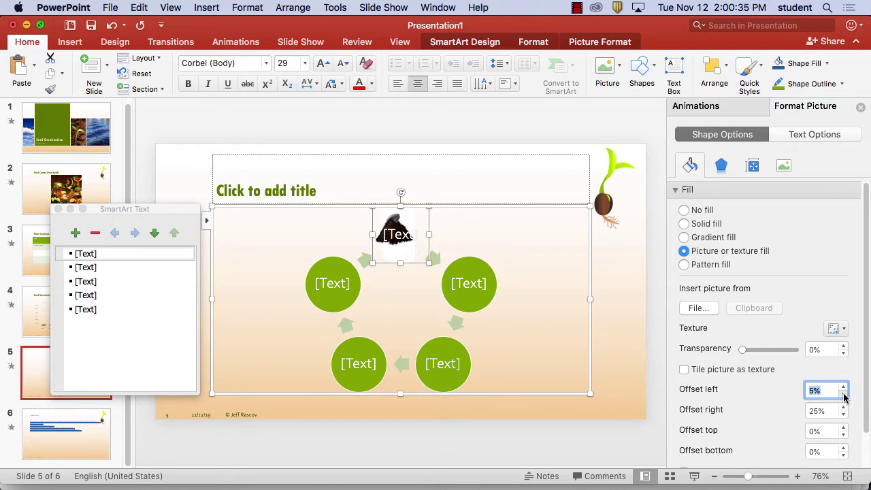
left_click(844, 394)
left_click(843, 414)
left_click(843, 414)
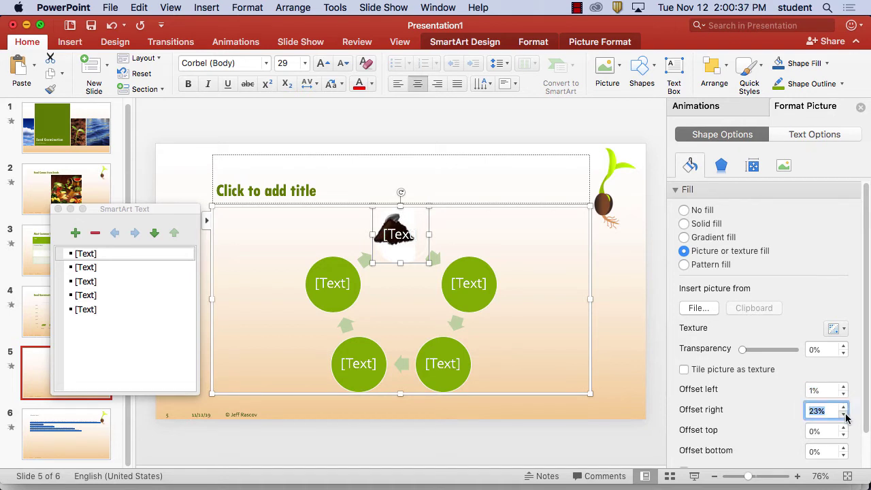
left_click(843, 414)
left_click(844, 414)
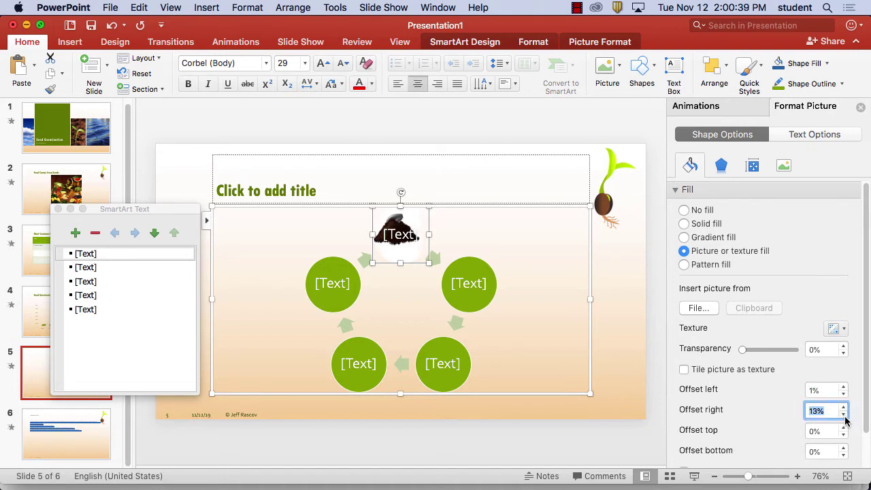
left_click(843, 414)
left_click(843, 414)
left_click(843, 414)
left_click(843, 414)
left_click(843, 414)
left_click(843, 414)
left_click(843, 413)
left_click(843, 414)
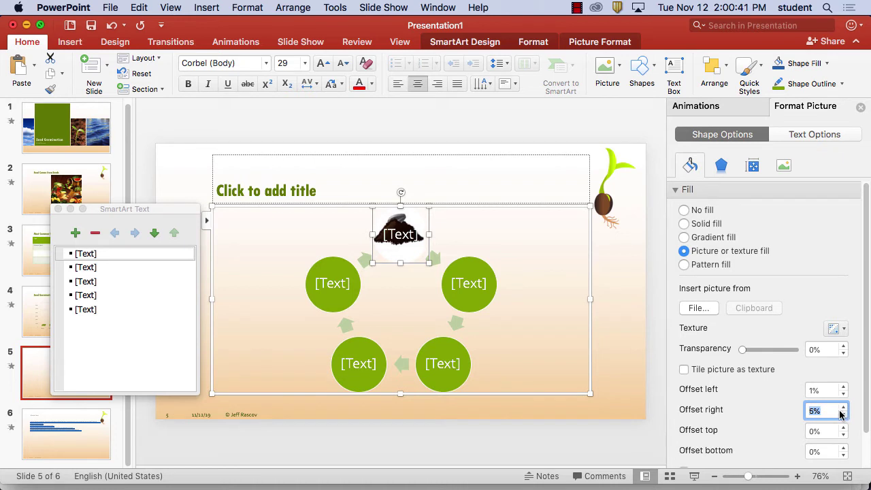
left_click(844, 414)
left_click(844, 414)
left_click(844, 414)
left_click(843, 413)
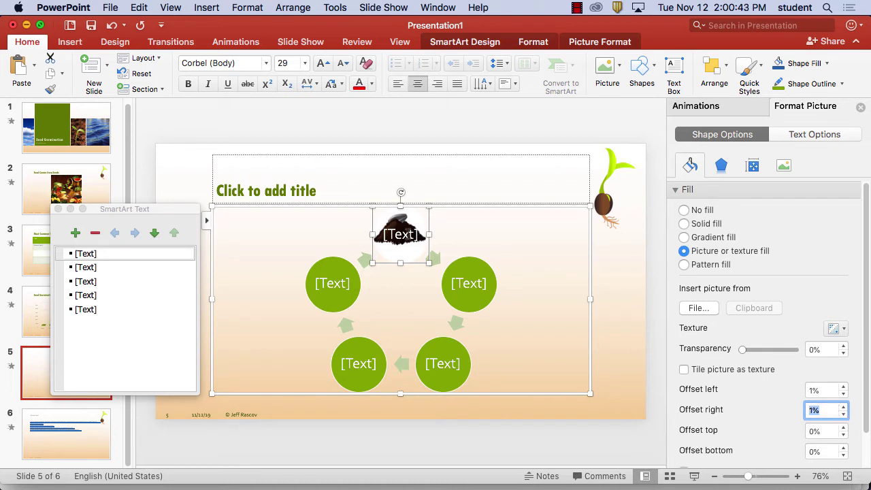
left_click(410, 233)
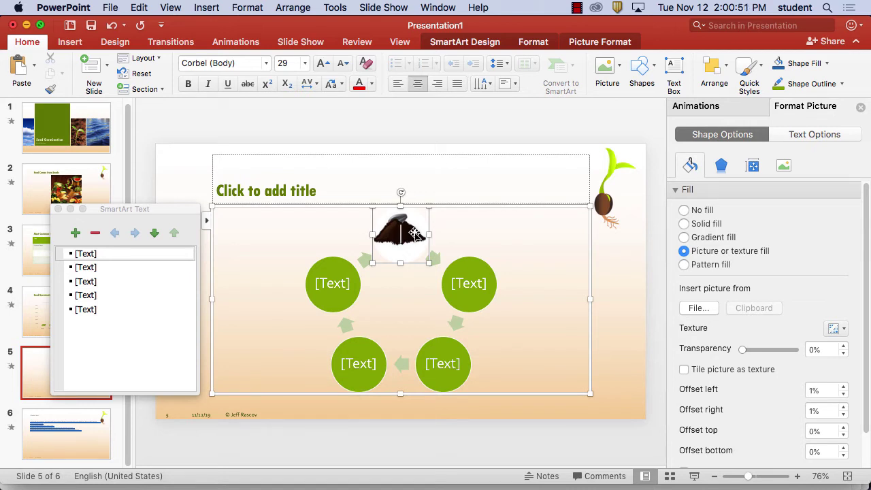
type("Planting")
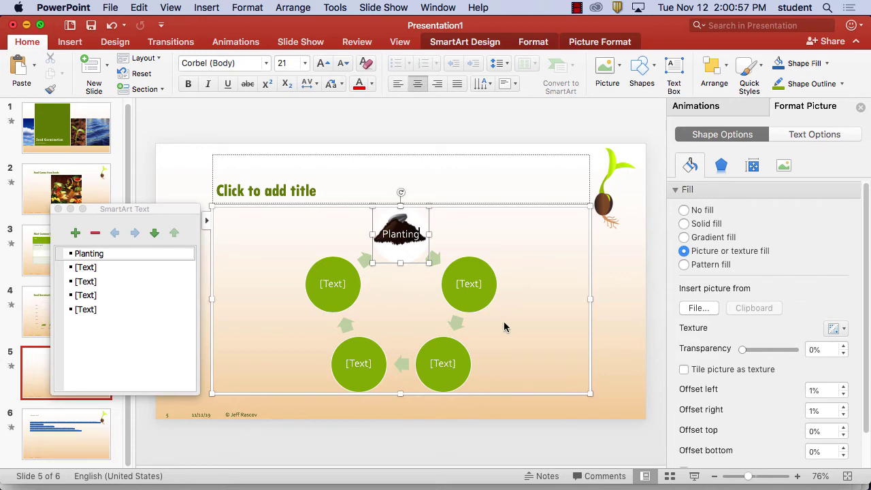
Fill the right-hand circle with the 1.58.46 PM seedling screenshot
left_click(480, 278)
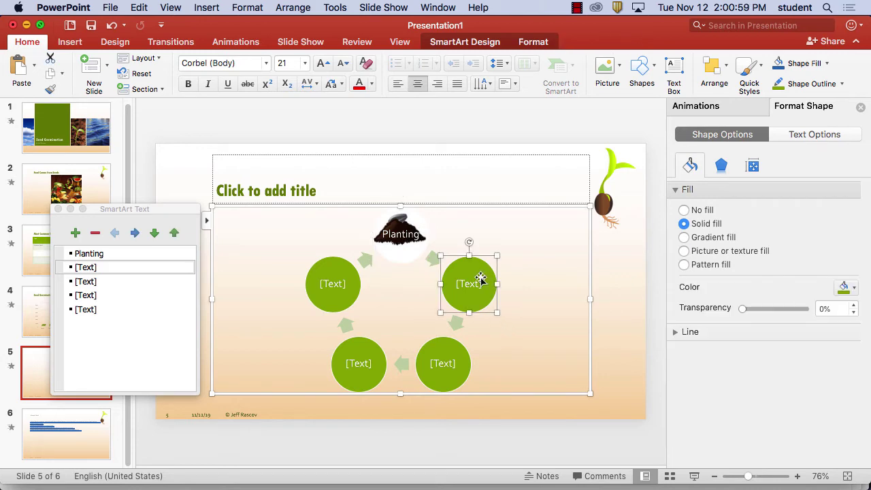
left_click(695, 252)
left_click(698, 308)
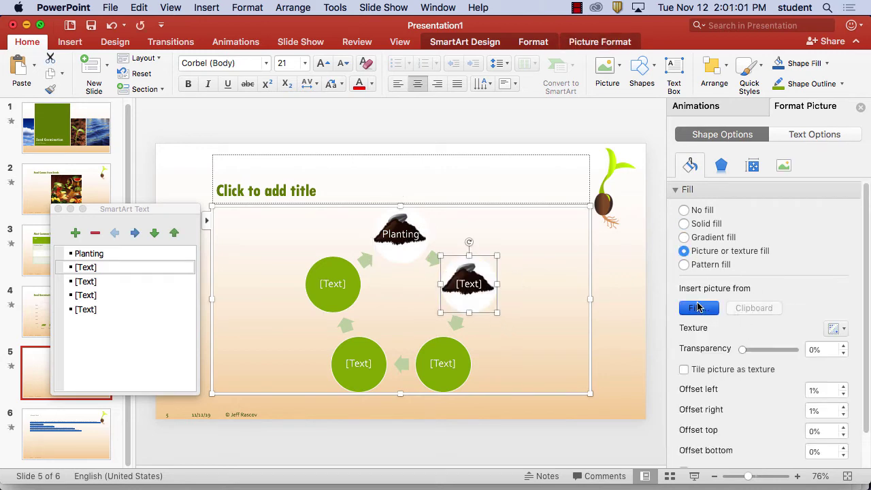
scroll(392, 257, "down", 5)
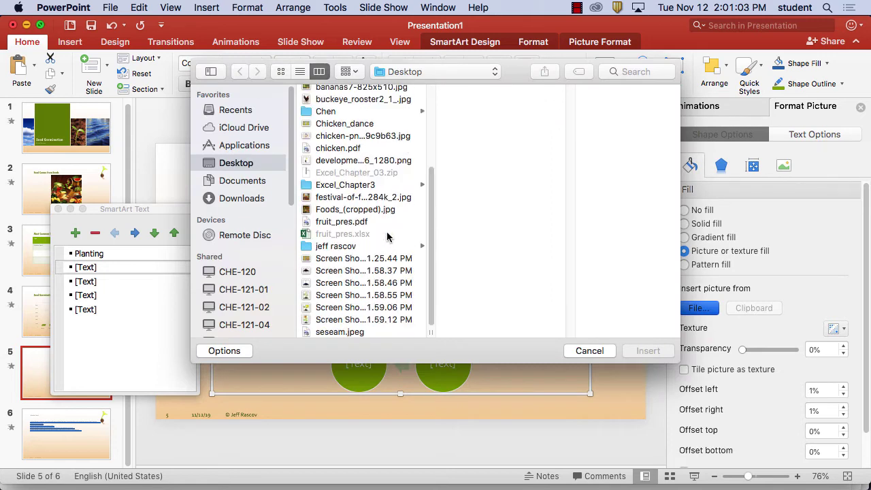
left_click(372, 283)
left_click(658, 354)
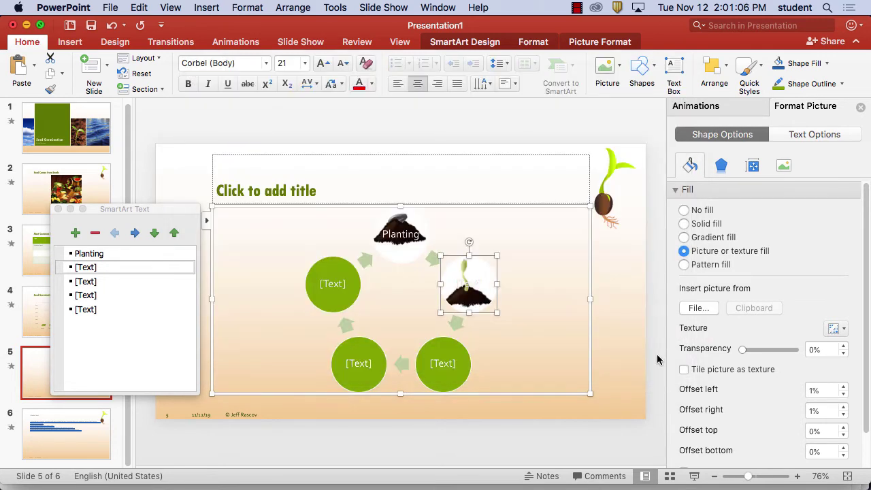
Label the right-hand circle 'Sprouting', correcting the misspelling
left_click(467, 282)
type("Spro")
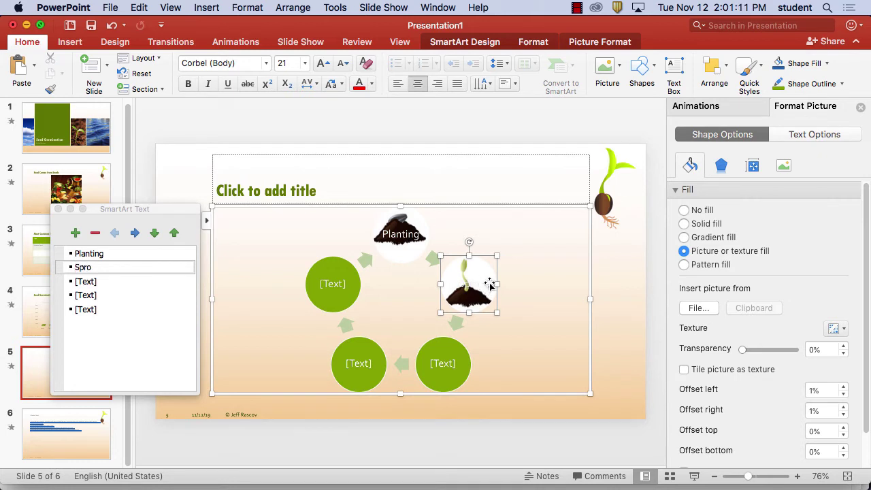
type("ting")
key("BackSpace")
key("BackSpace")
key("BackSpace")
type("ing")
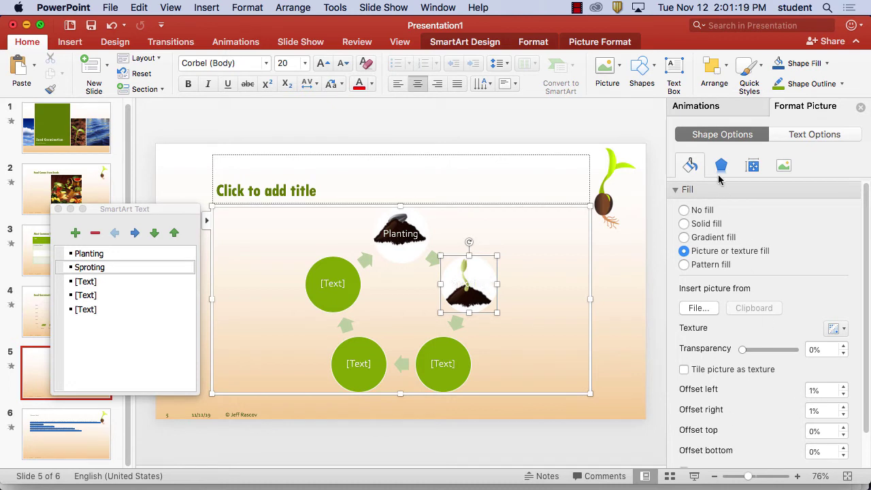
double_click(486, 283)
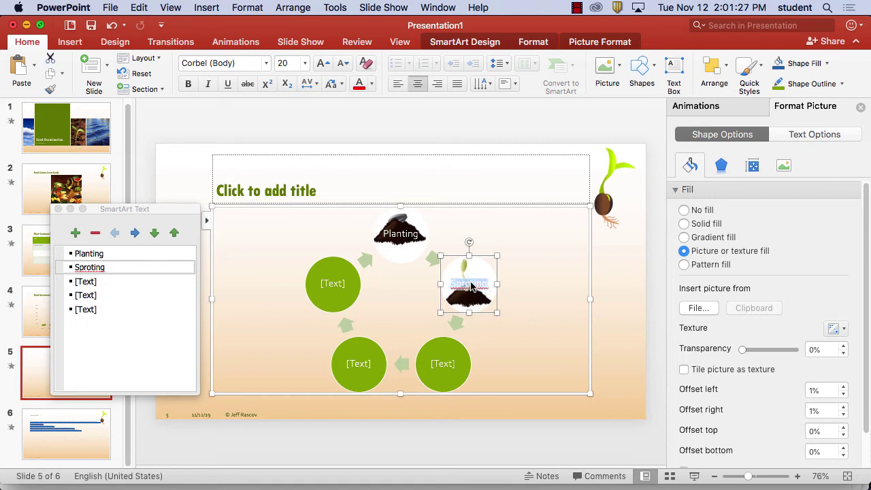
double_click(473, 288)
left_click(490, 289)
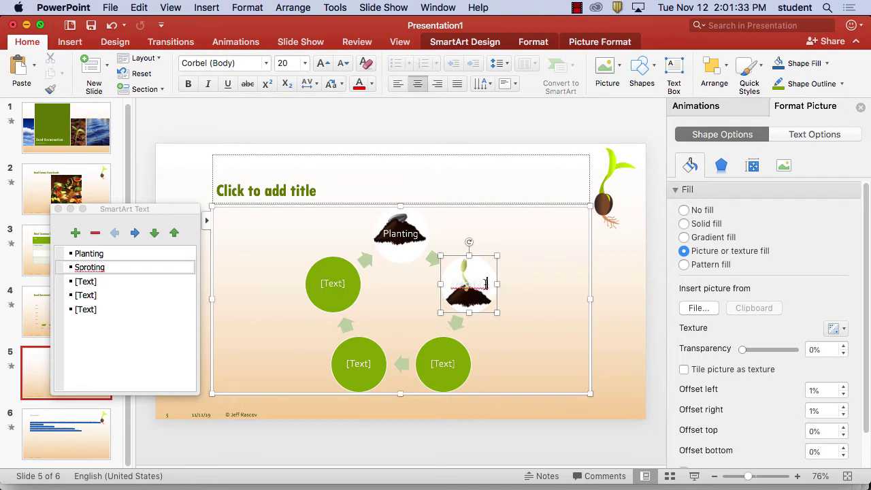
key("BackSpace")
key("BackSpace")
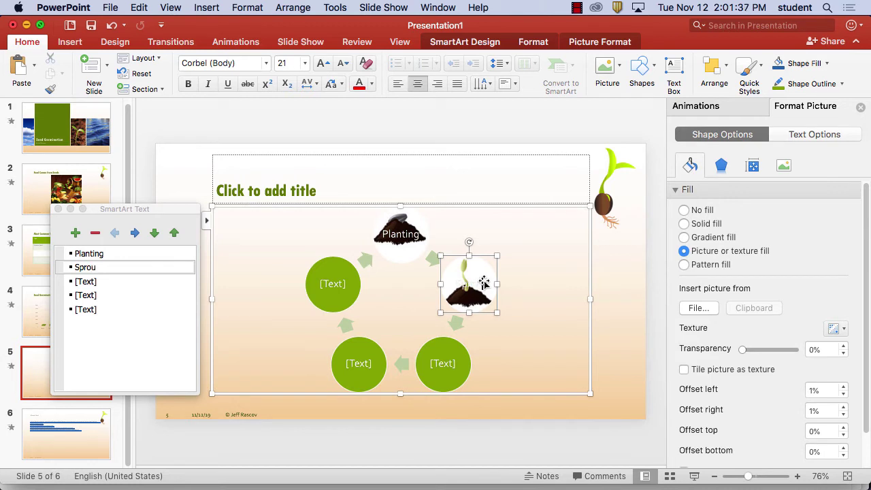
type("ng")
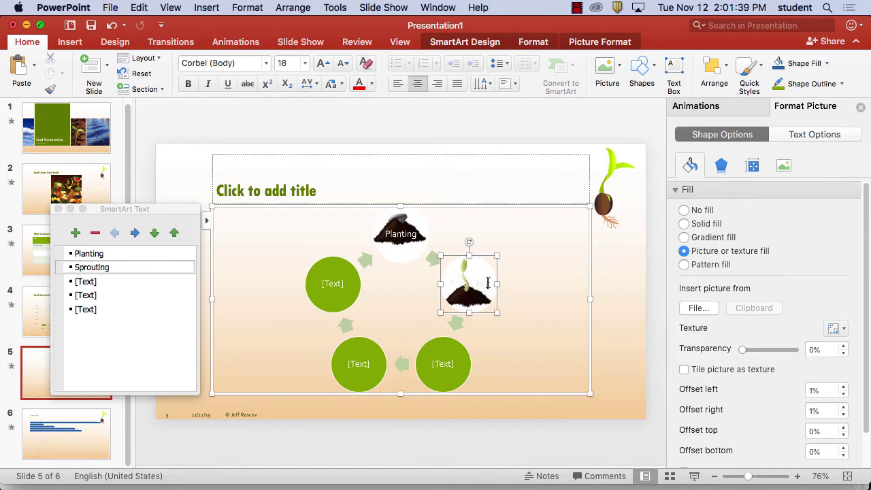
Make the 'Sprouting' label text black
left_click_drag(486, 284, 441, 284)
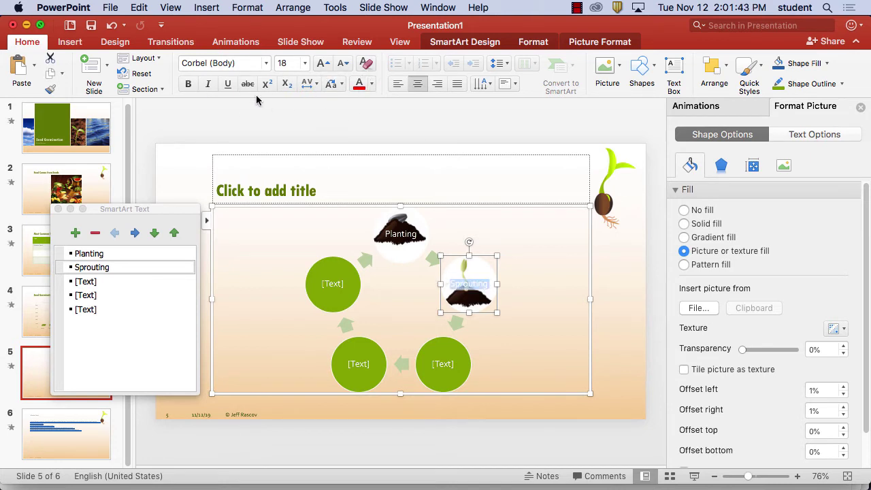
left_click(373, 83)
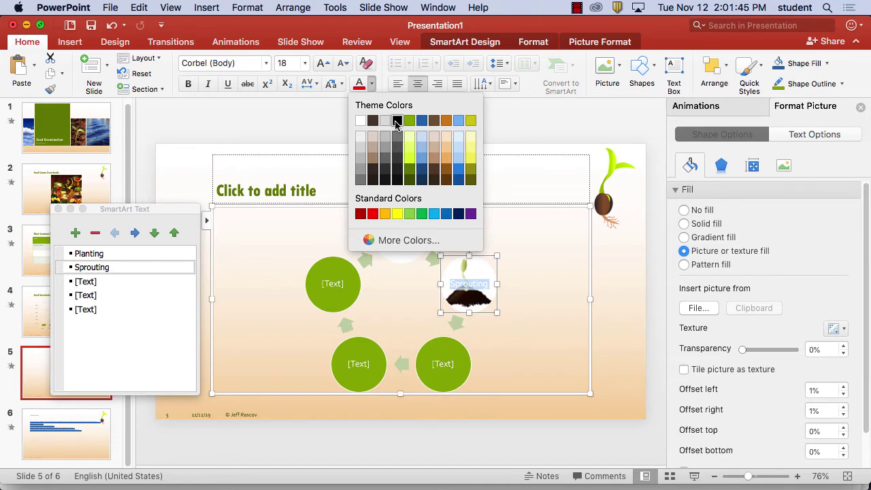
left_click(395, 119)
left_click(552, 249)
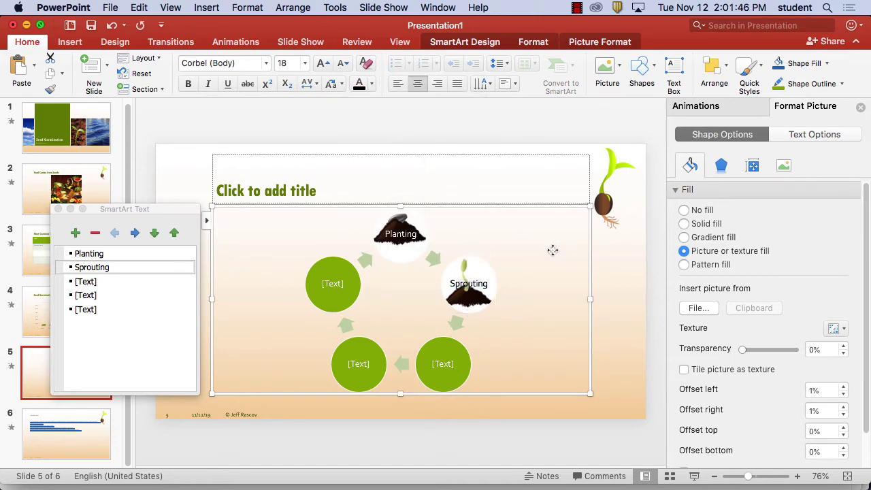
left_click(478, 284)
left_click(530, 325)
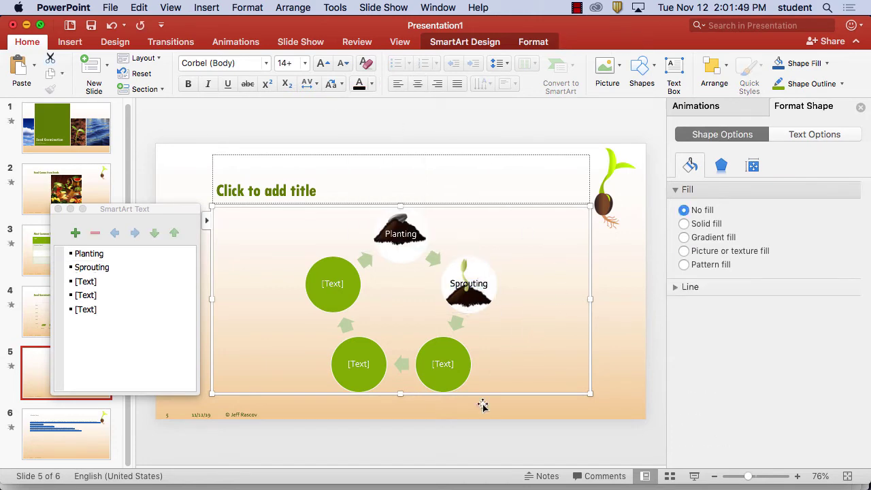
Fill the bottom-right circle with the 1.58.55 PM watering screenshot
left_click(462, 363)
left_click(735, 250)
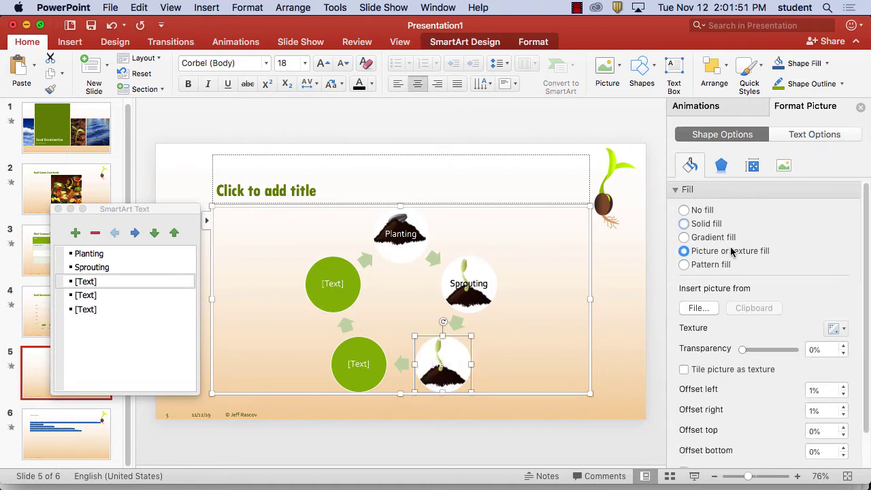
left_click(705, 307)
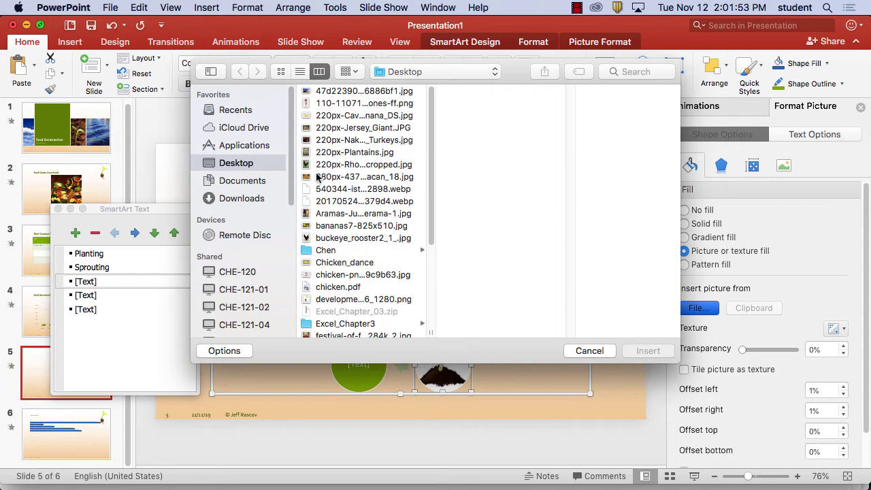
scroll(362, 233, "down", 5)
left_click(366, 296)
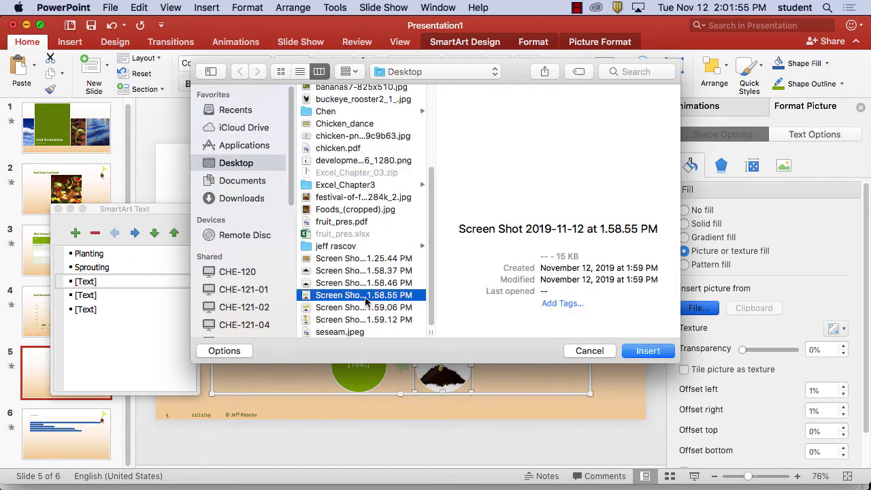
left_click(656, 350)
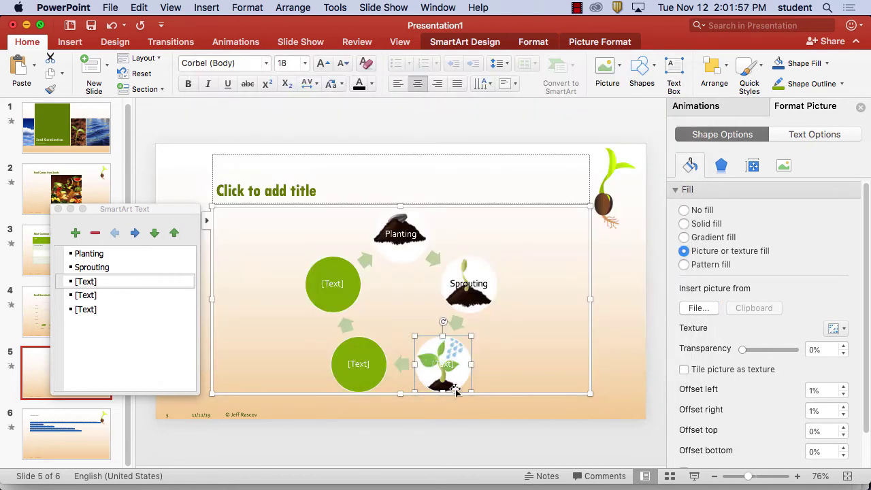
Label the bottom-right circle 'Watering' in black text
left_click(451, 364)
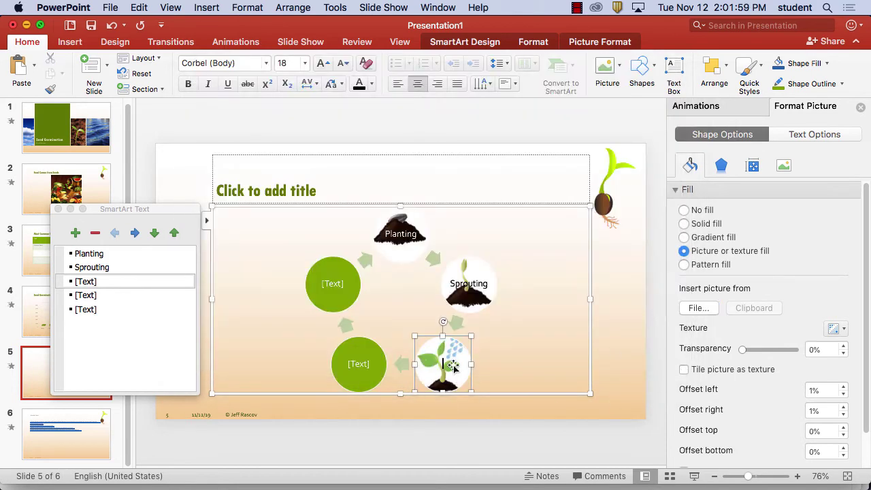
type("Wate")
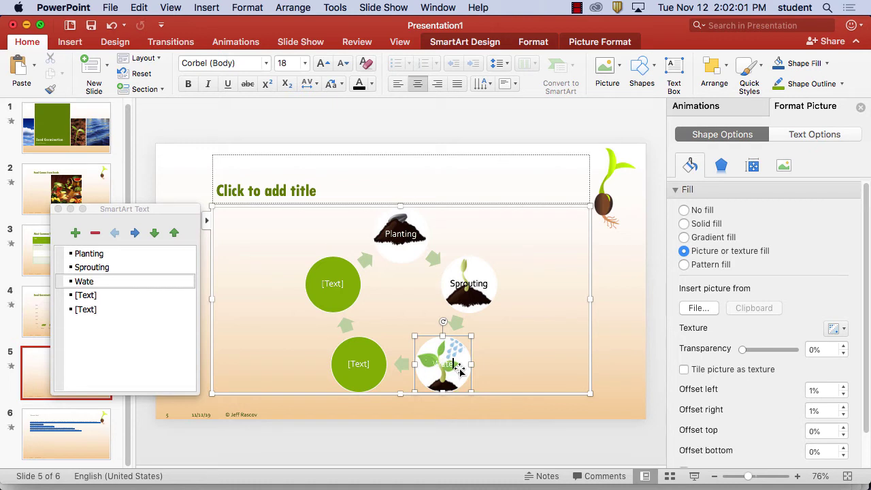
type("ring")
double_click(461, 367)
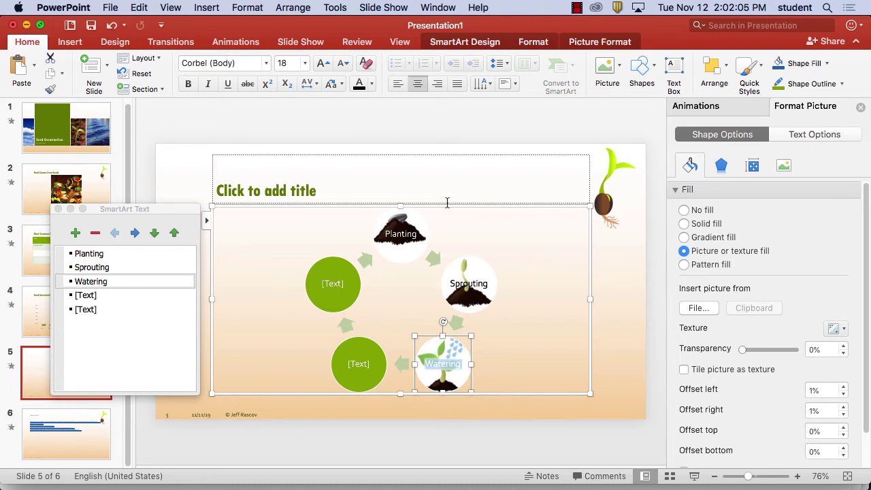
left_click(372, 84)
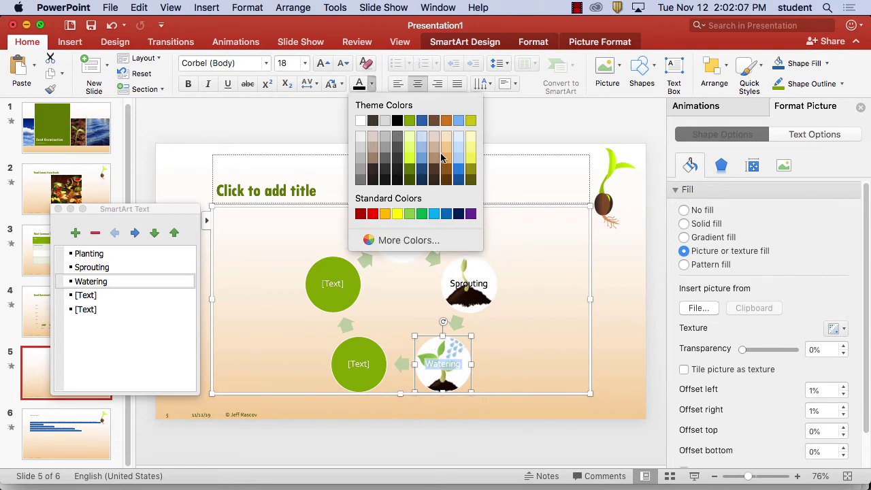
left_click(397, 180)
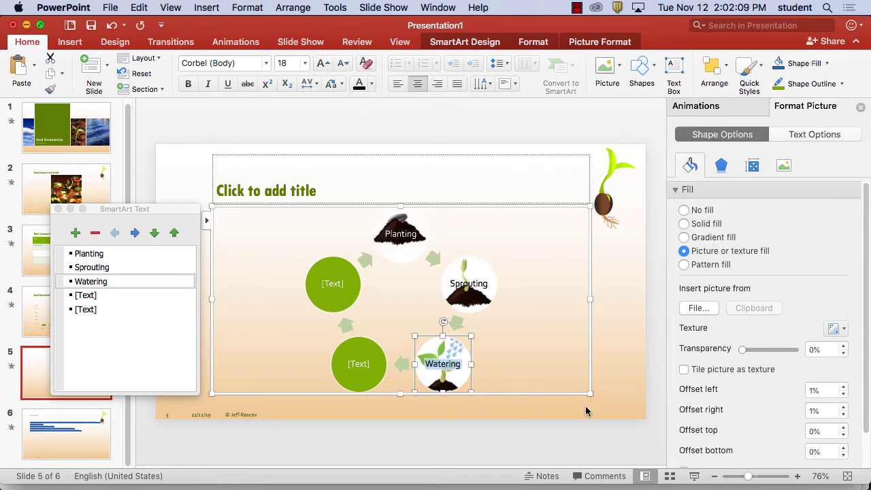
left_click(517, 363)
Fill the bottom-left circle with the 1.59.06 PM plant-under-sun screenshot
left_click(367, 364)
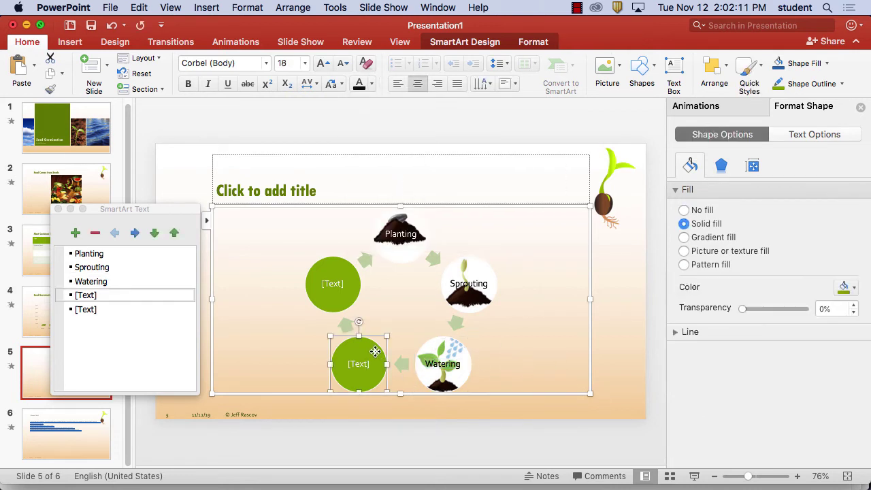
left_click(732, 251)
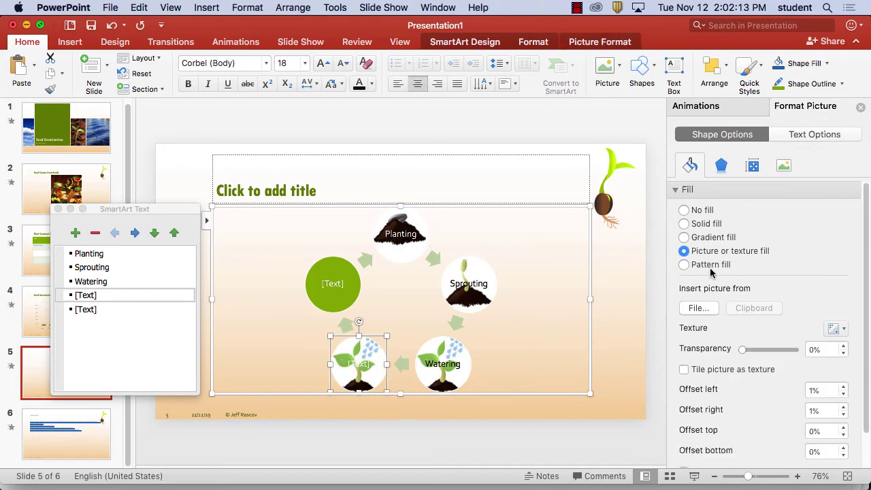
left_click(698, 307)
scroll(378, 294, "down", 5)
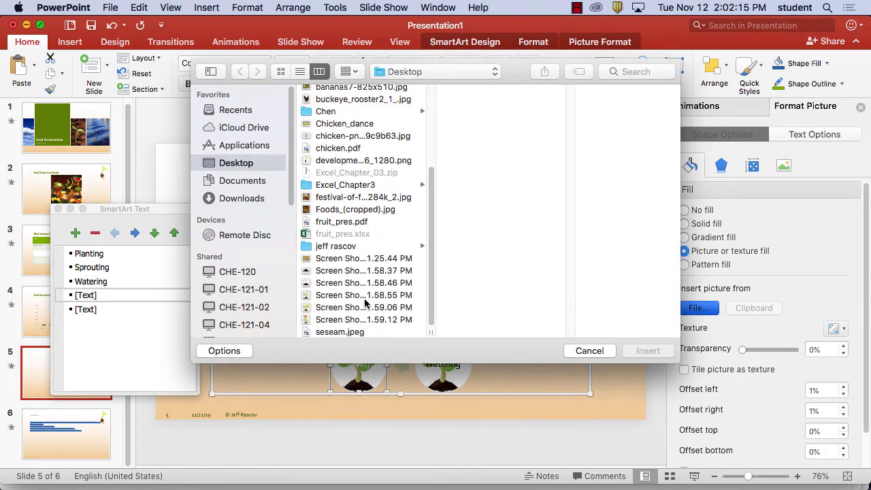
left_click(368, 307)
left_click(647, 351)
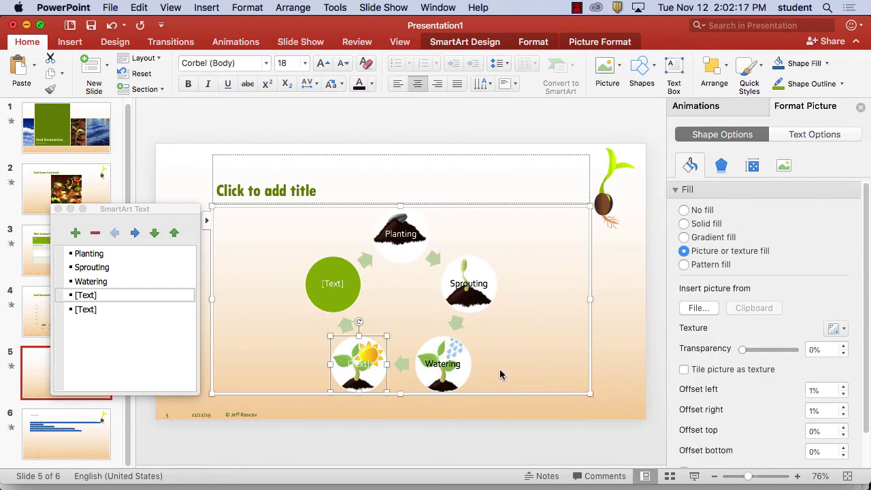
Label the bottom-left circle 'Sunny' in a dark font colour
left_click(368, 366)
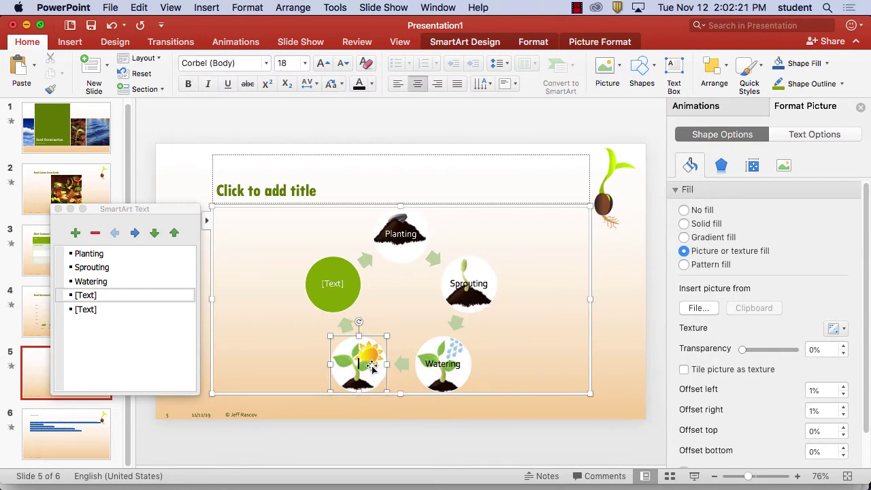
type("Sunny")
double_click(369, 363)
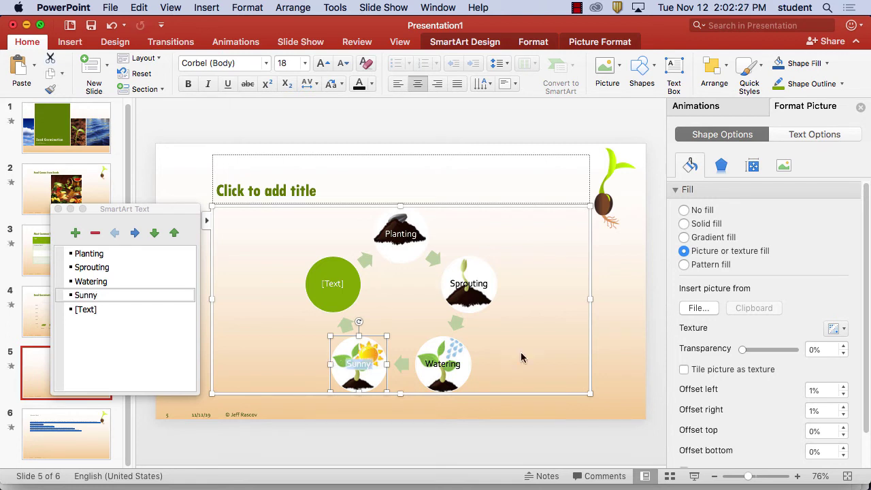
left_click(369, 84)
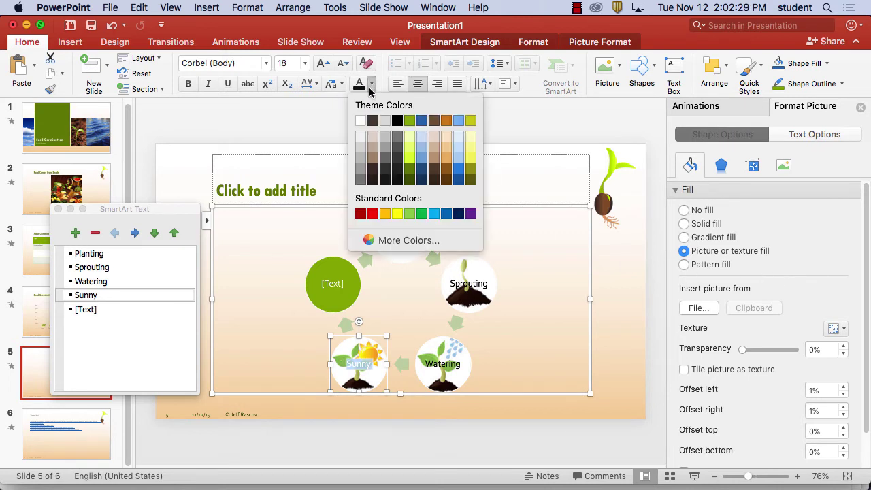
left_click(385, 180)
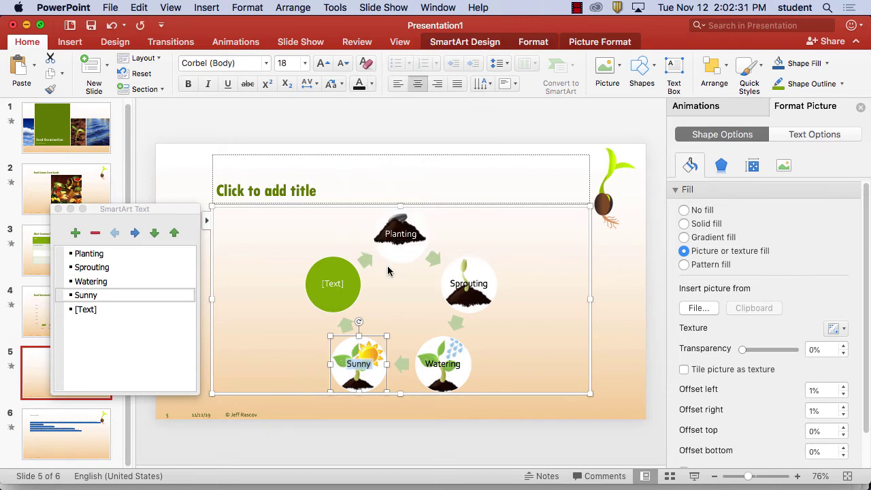
Fill the plain green circle with the blooming sunflower screenshot
left_click(342, 281)
left_click(720, 251)
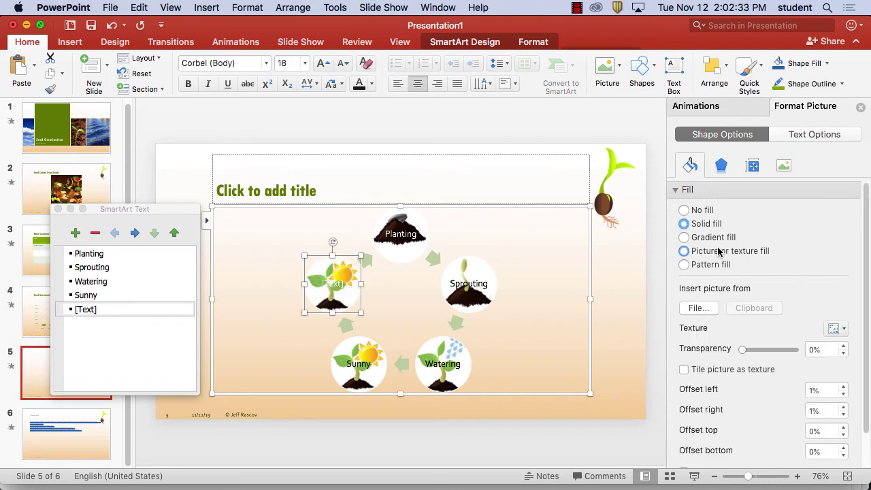
left_click(701, 308)
scroll(394, 253, "down", 5)
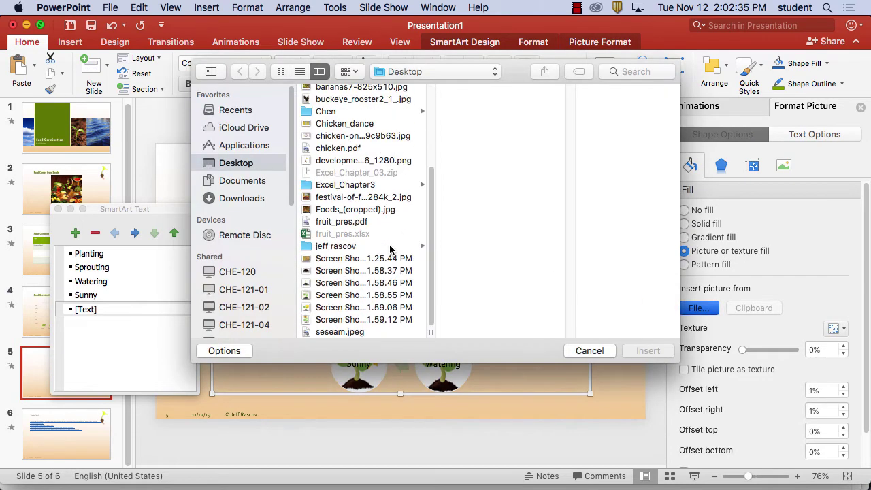
left_click(367, 320)
left_click(660, 352)
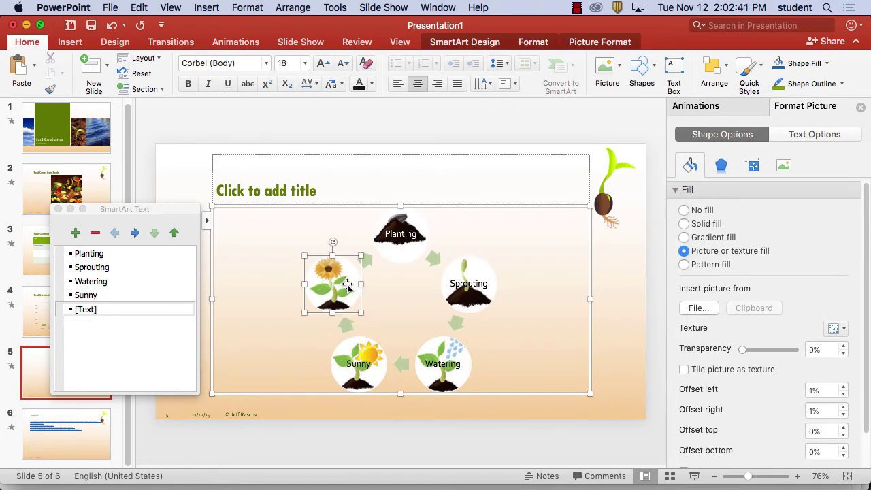
Label the sunflower circle 'Blooming' in a dark font colour
type("Blooming")
left_click_drag(348, 283, 293, 286)
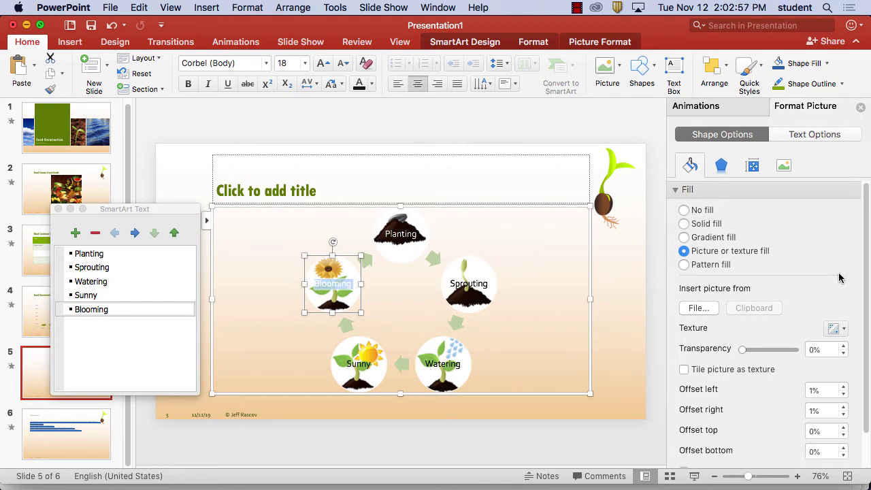
left_click(371, 84)
left_click(397, 181)
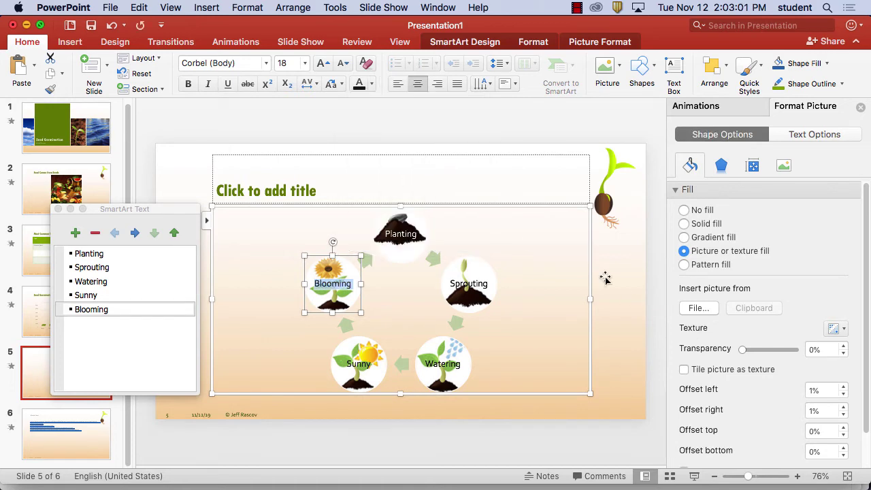
left_click(558, 255)
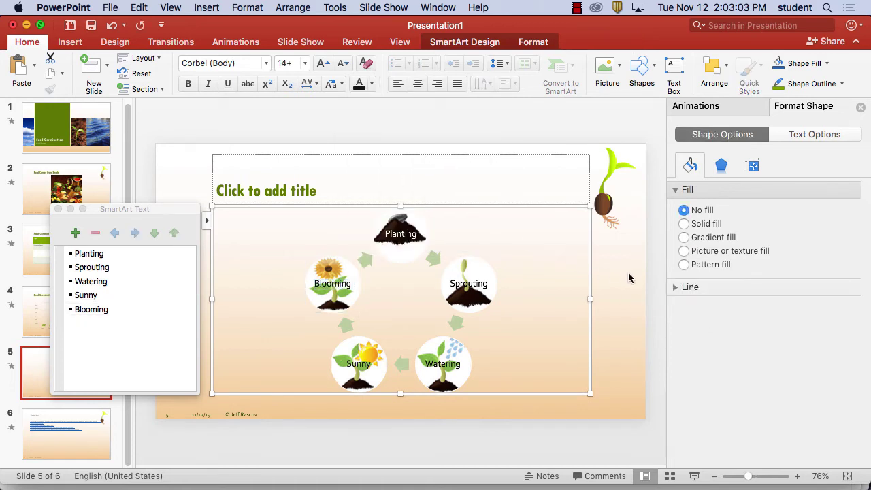
Move the SmartArt Text pane aside, adding then deleting an empty sixth cycle stage
left_click_drag(129, 208, 640, 111)
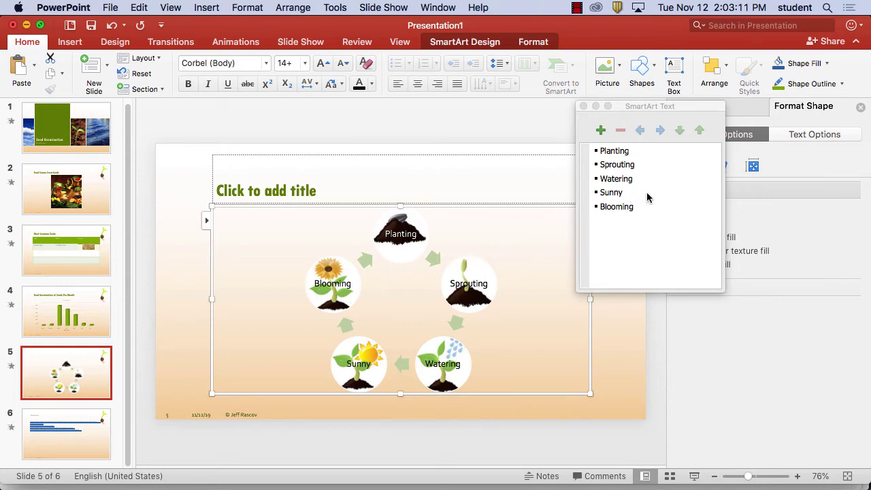
left_click(601, 130)
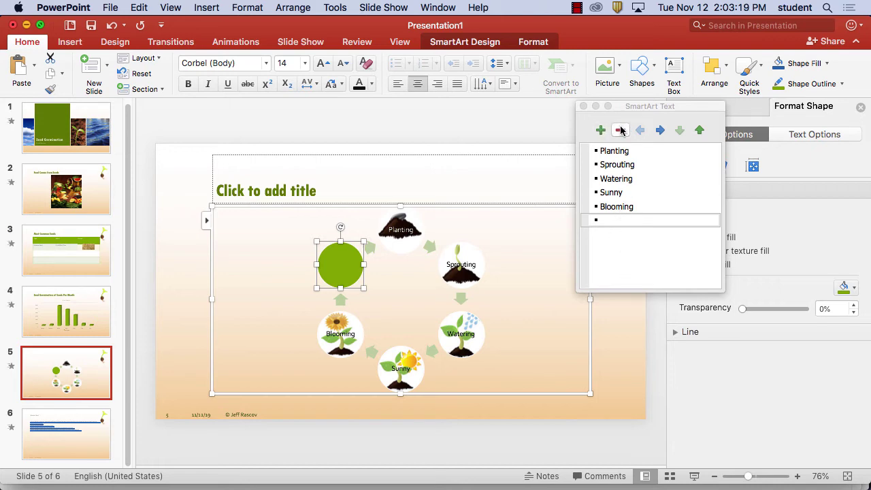
left_click(621, 130)
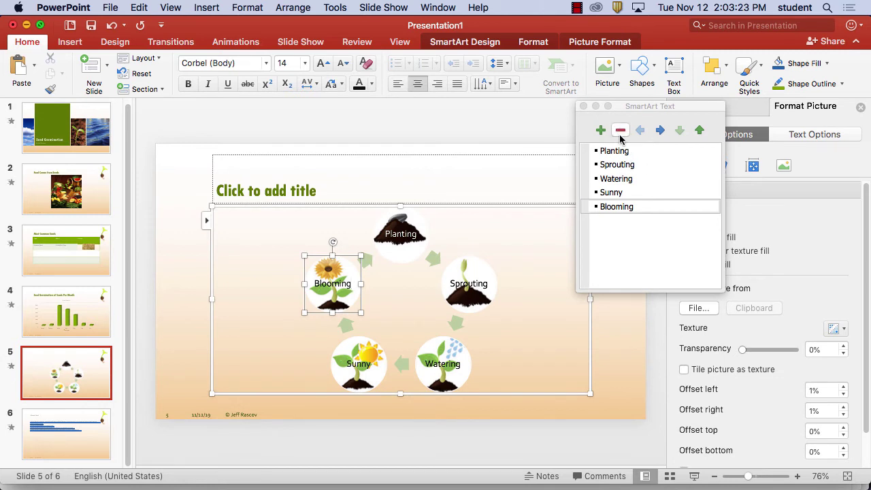
left_click_drag(643, 107, 606, 112)
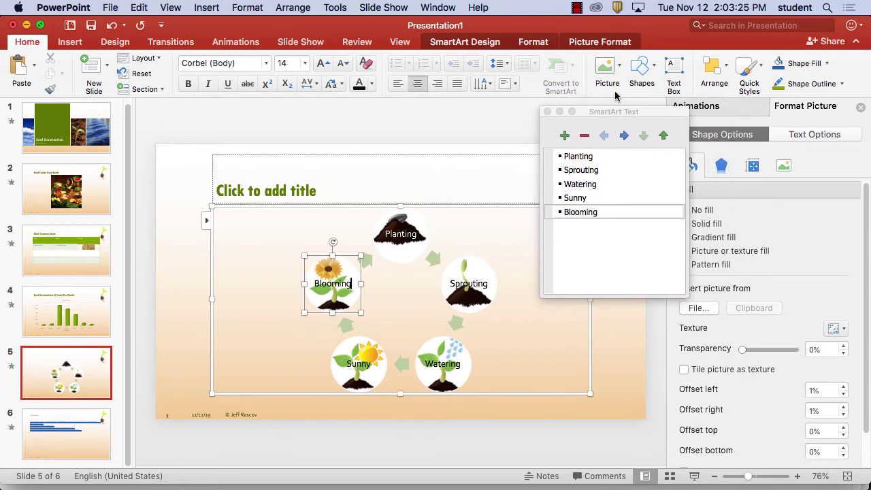
left_click(441, 231)
left_click(458, 227)
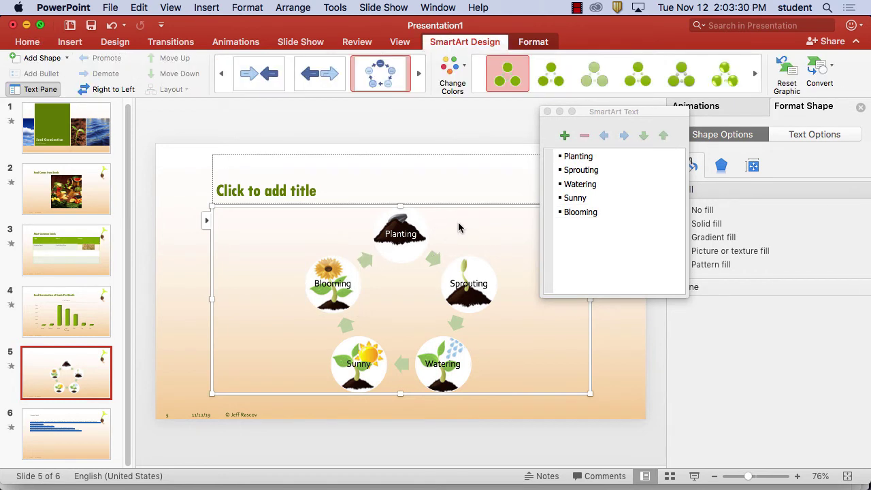
Try a 3-D SmartArt style, revert to the flat style, and close the text list
left_click(737, 80)
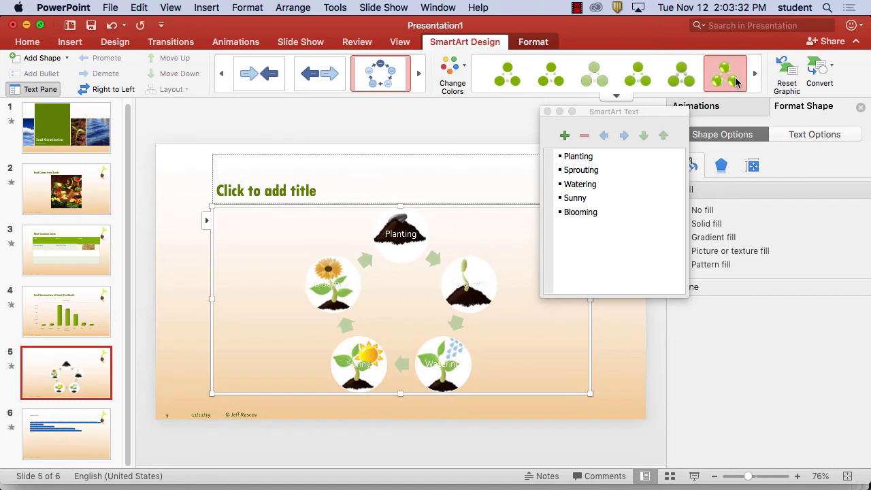
left_click(516, 78)
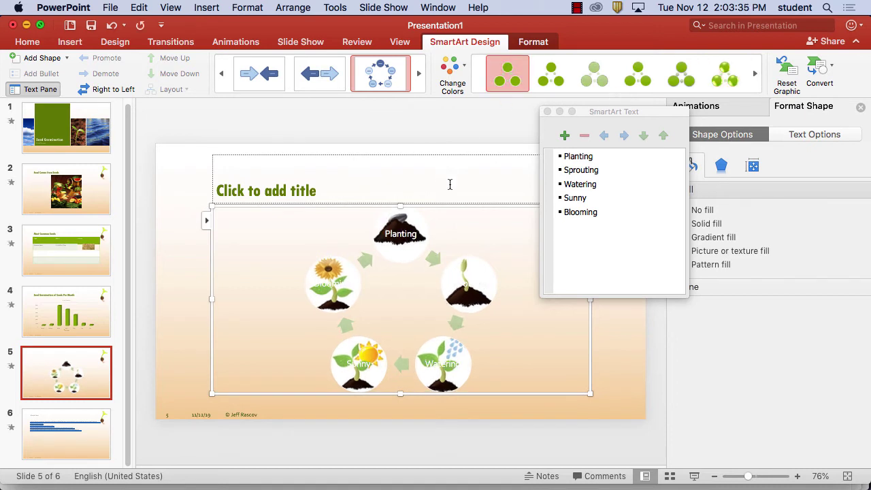
left_click(111, 25)
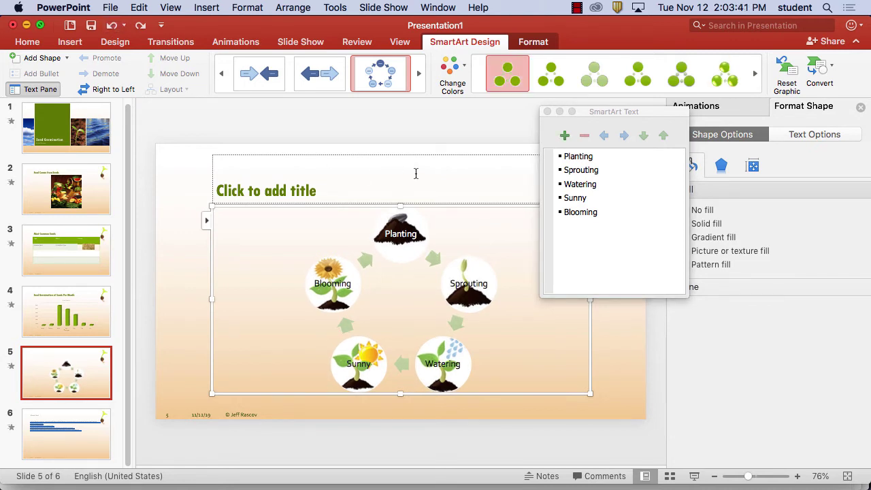
left_click(577, 8)
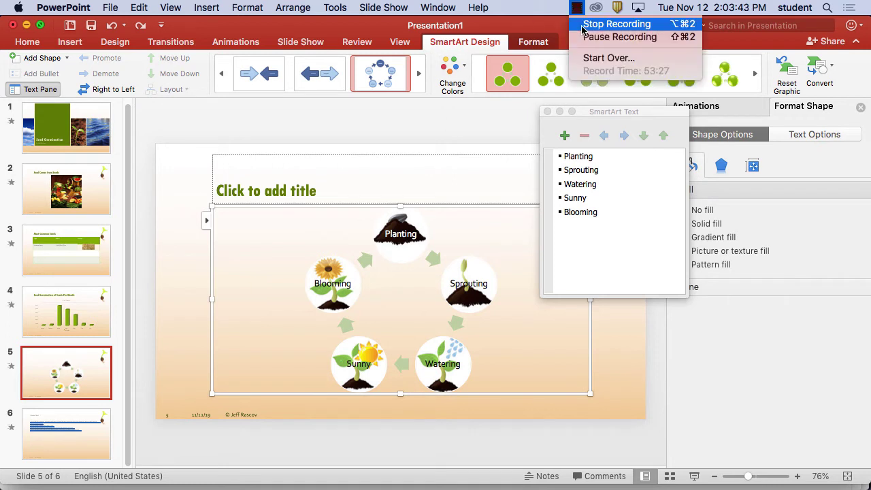
left_click(577, 37)
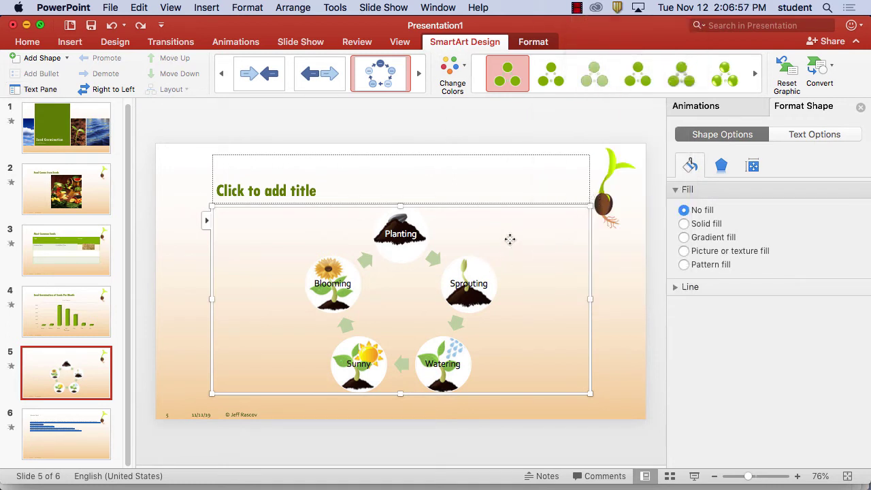
left_click(421, 224)
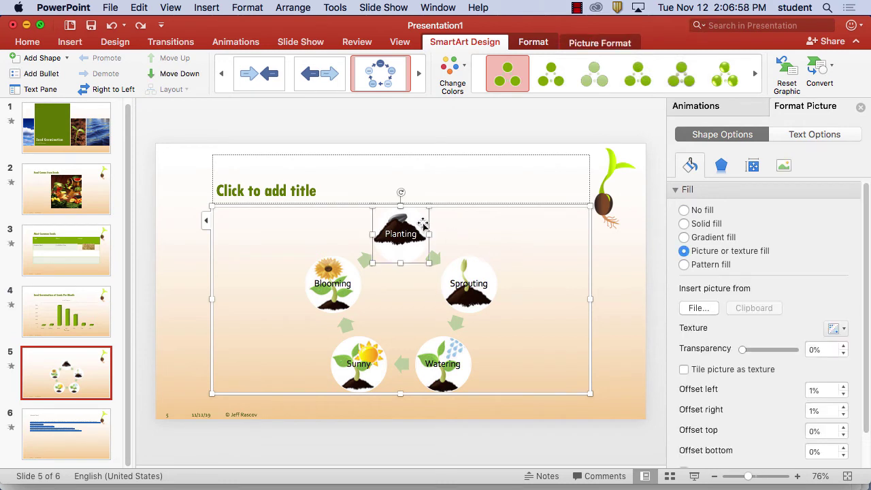
left_click(513, 242)
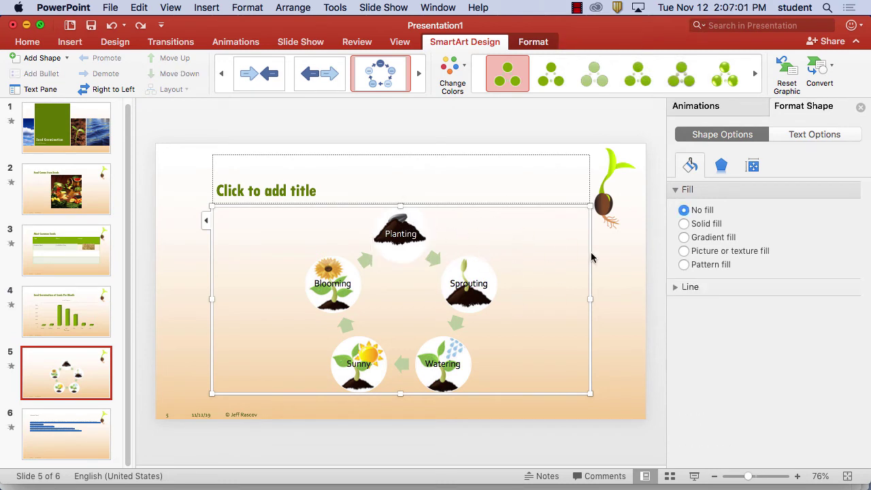
Give the cycle diagram an Appear entrance animation starting on click
left_click(236, 42)
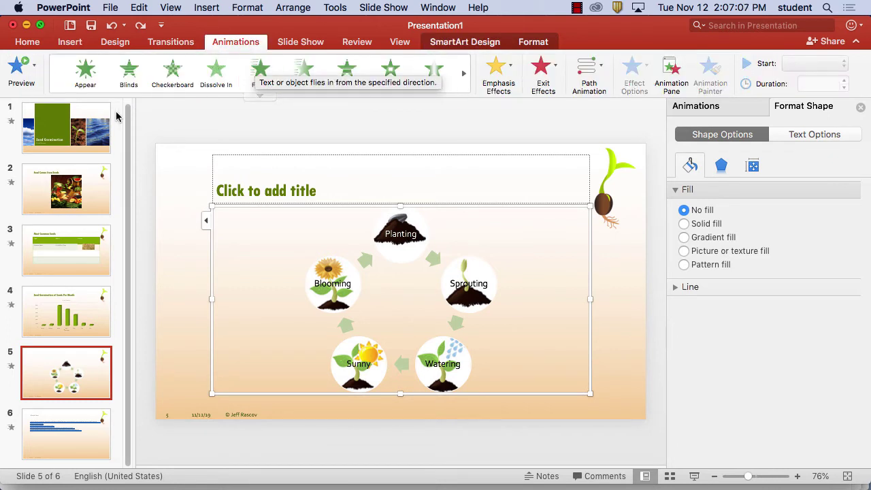
left_click(85, 74)
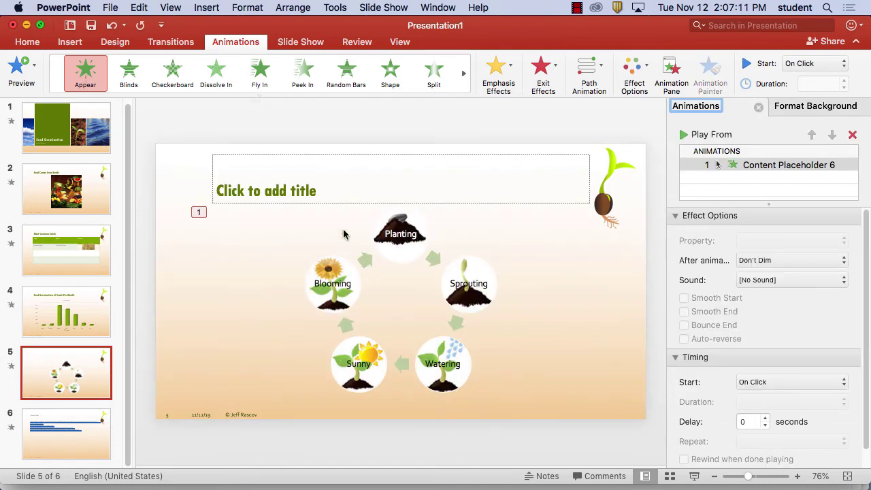
left_click(316, 191)
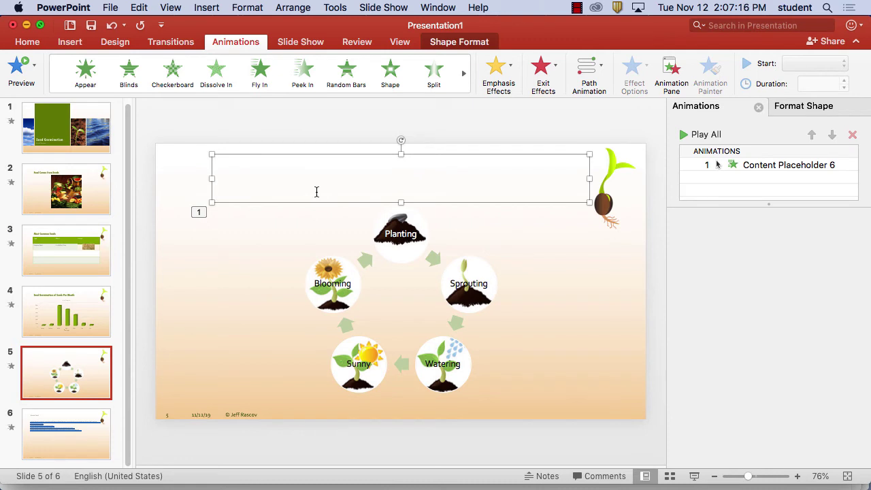
Title slide 5 'Seed is Growing' and select the diagram's animation tag 1
type("Seed is Growing")
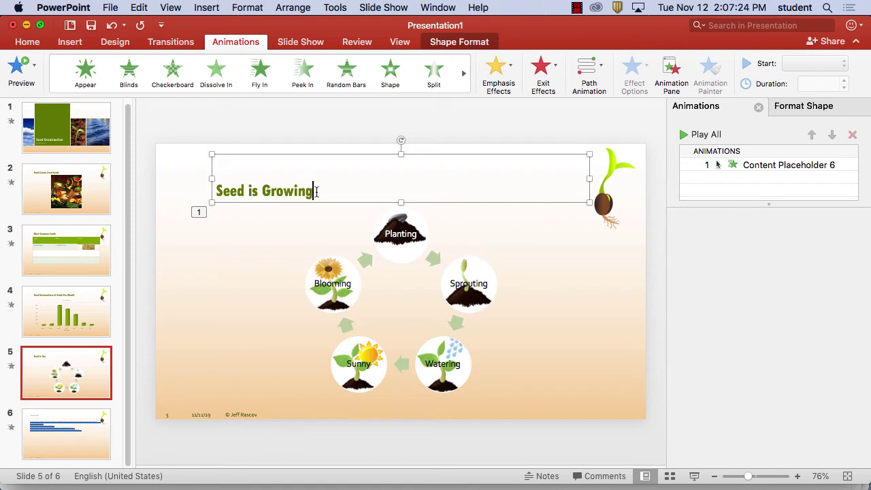
left_click(199, 213)
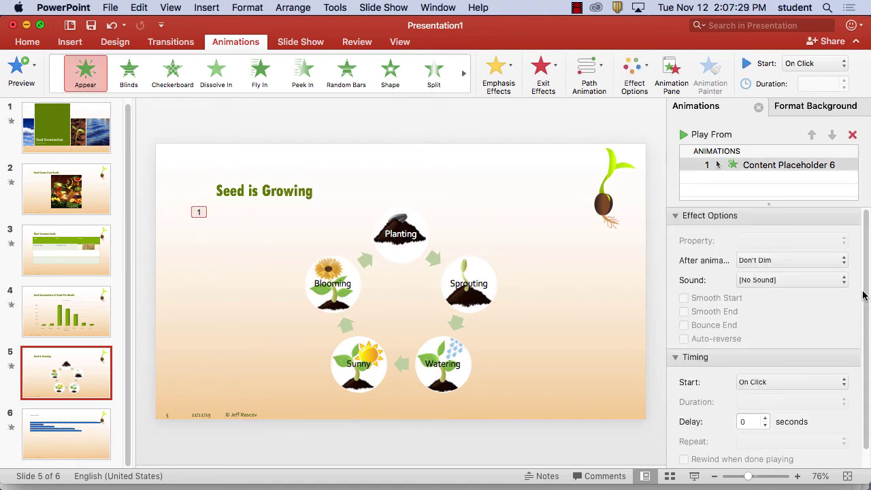
scroll(867, 244, "down", 2)
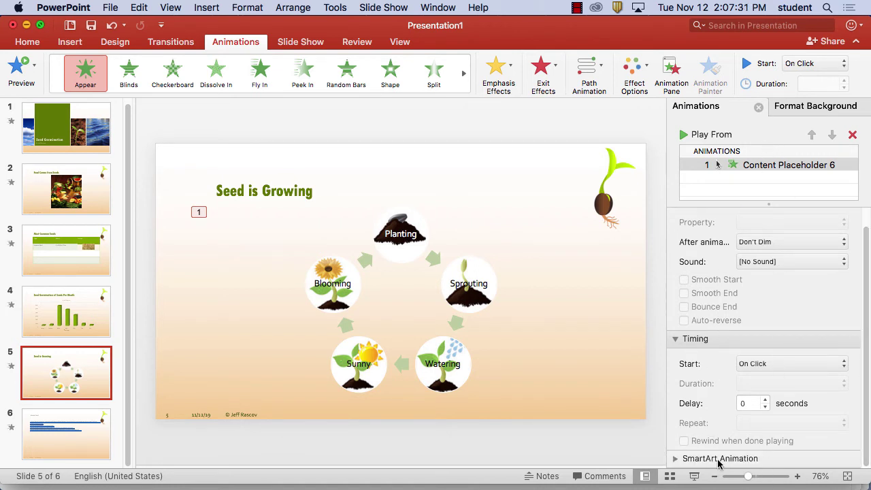
Review the SmartArt animation's grouping and Start options, keeping As One Object and On Click
left_click(679, 460)
scroll(861, 381, "down", 3)
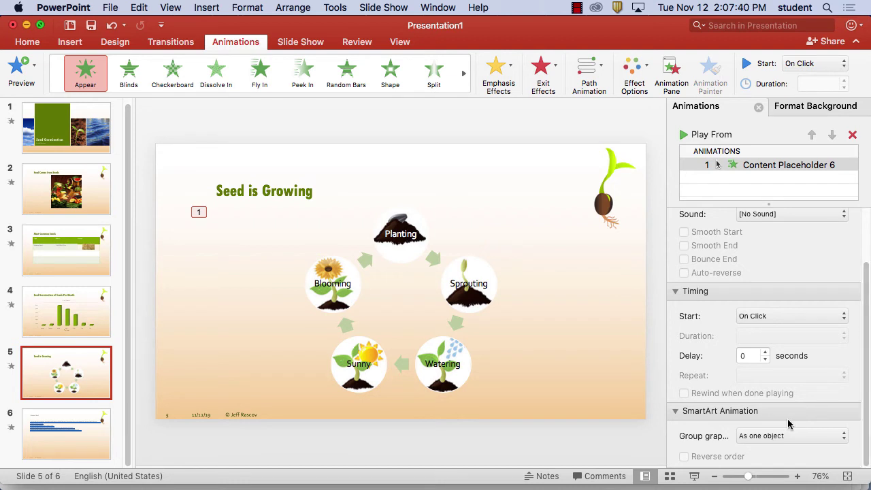
left_click(819, 442)
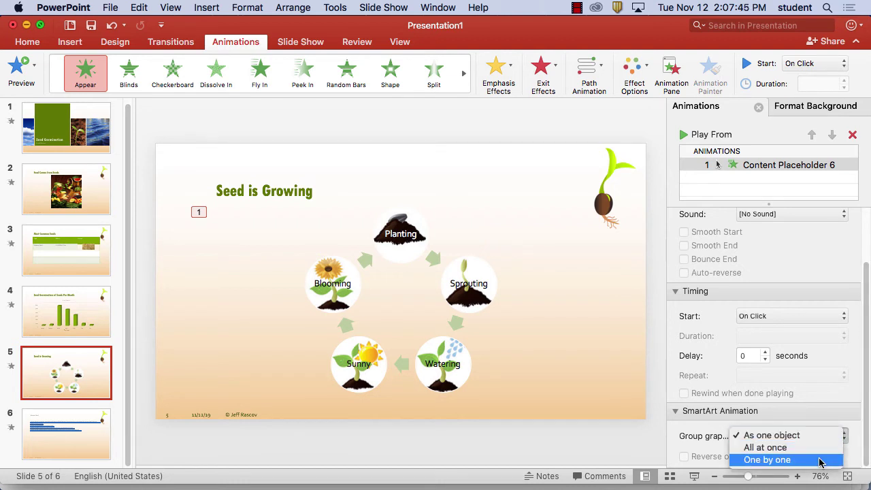
left_click(819, 460)
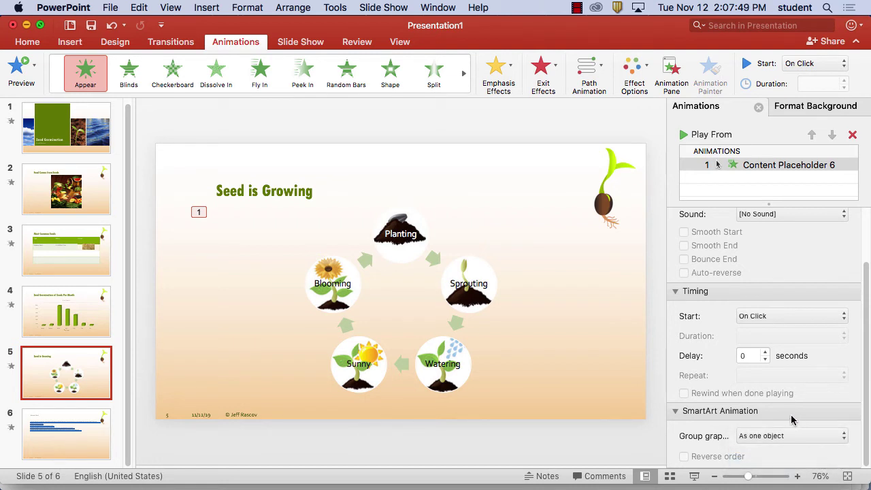
left_click(789, 316)
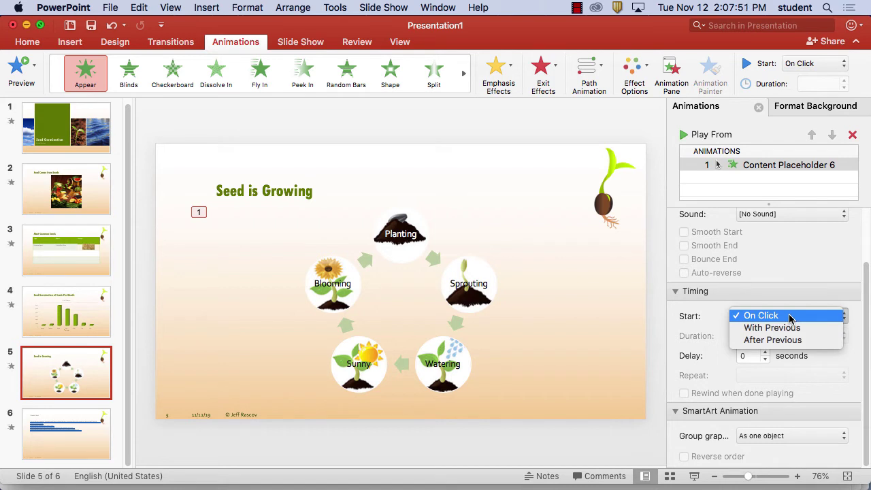
left_click(789, 316)
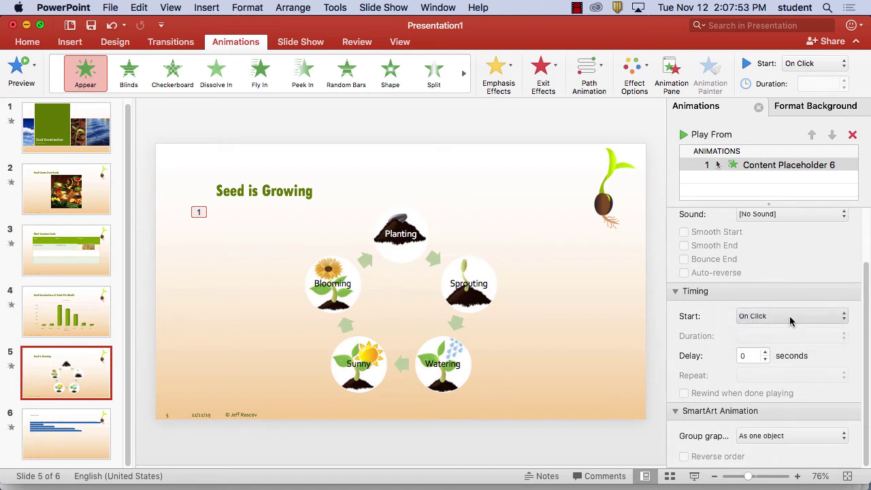
left_click(788, 317)
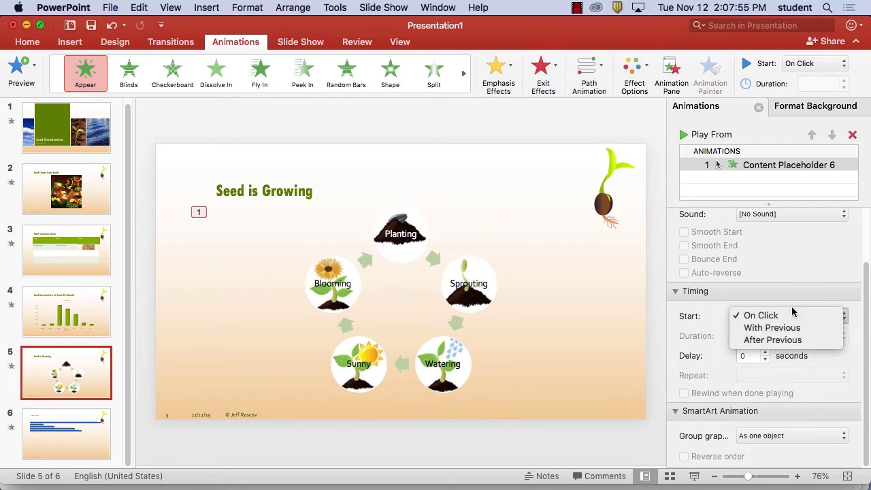
left_click(792, 313)
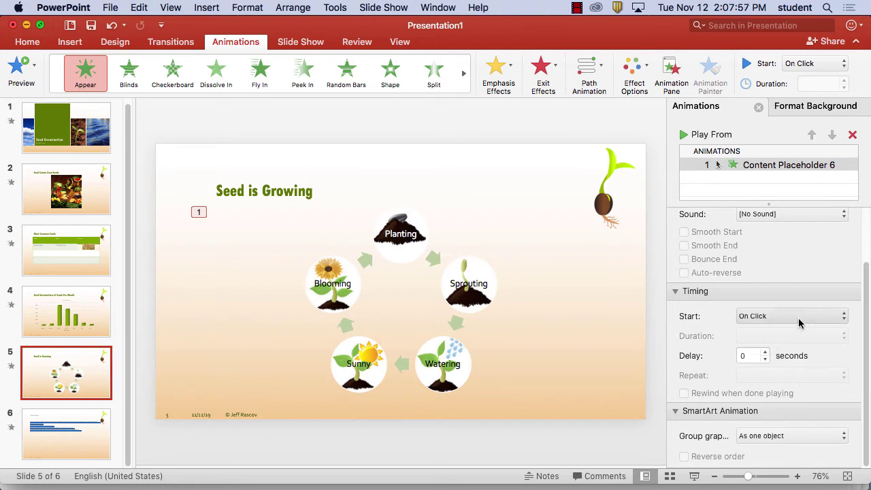
left_click(796, 318)
left_click(797, 329)
left_click(801, 318)
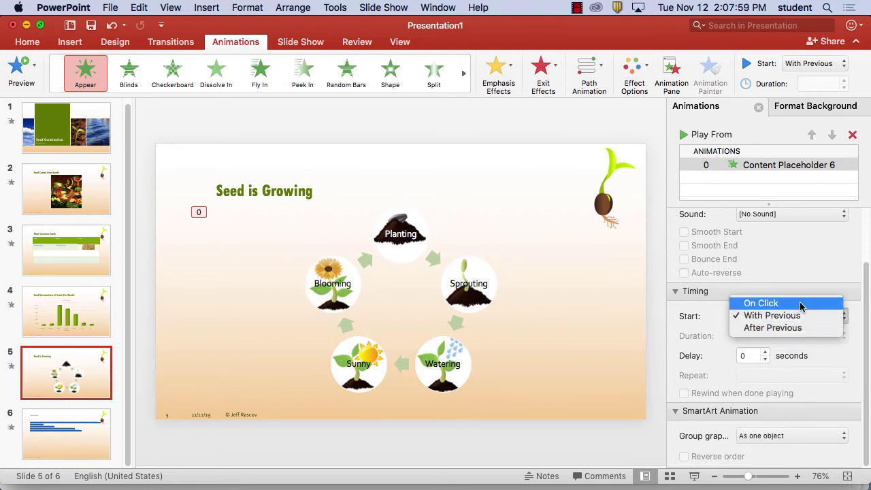
left_click(795, 304)
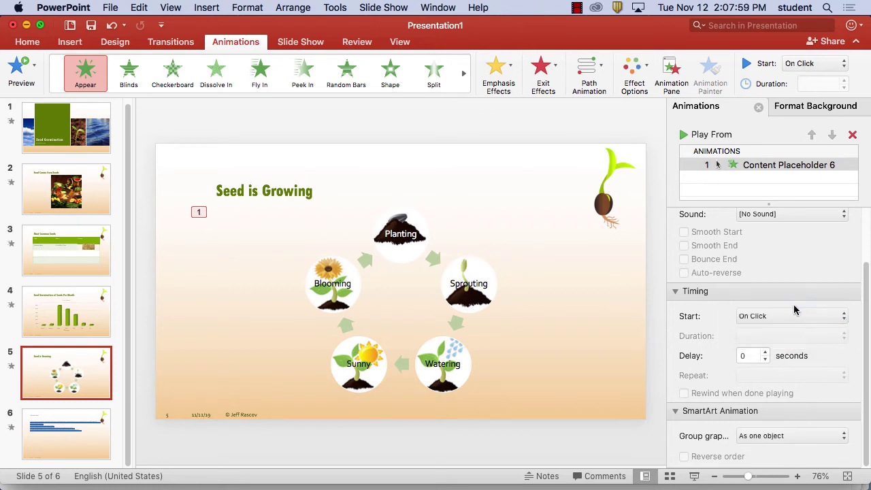
Keep no sound and 0 delay, preview the animation, and confirm As One Object grouping
left_click(786, 215)
left_click(761, 200)
left_click(765, 351)
left_click(765, 360)
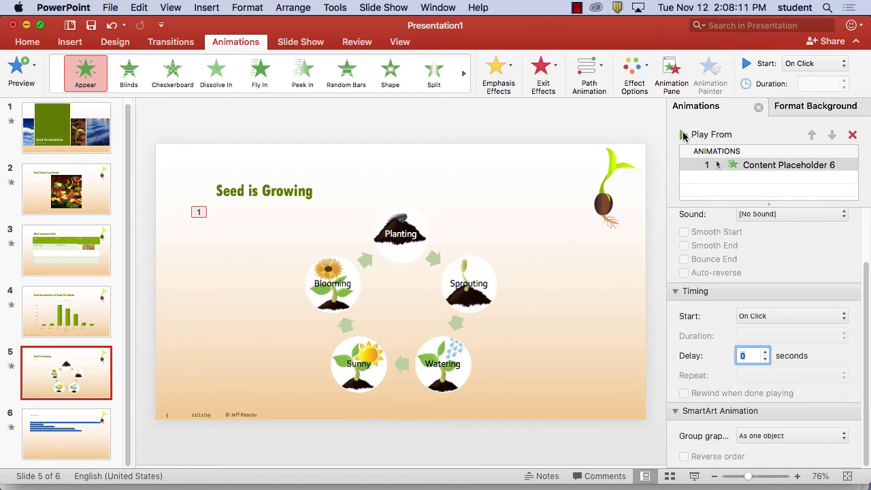
left_click(684, 135)
left_click(789, 441)
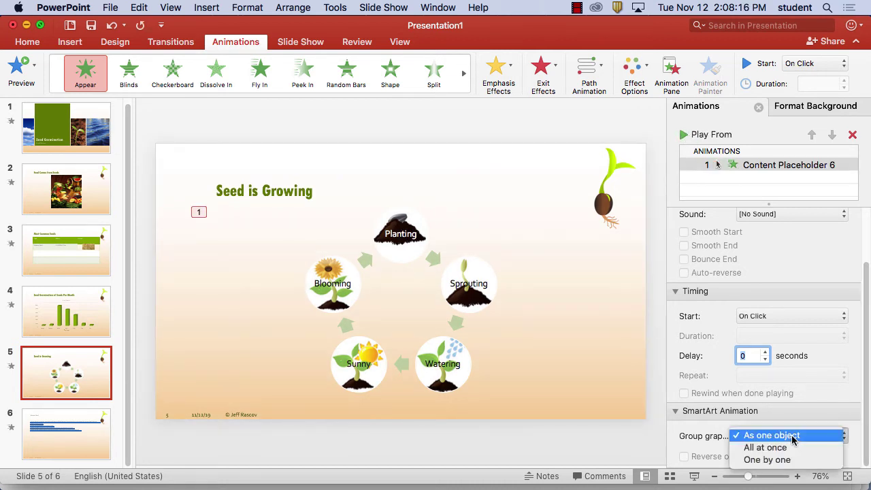
left_click(792, 465)
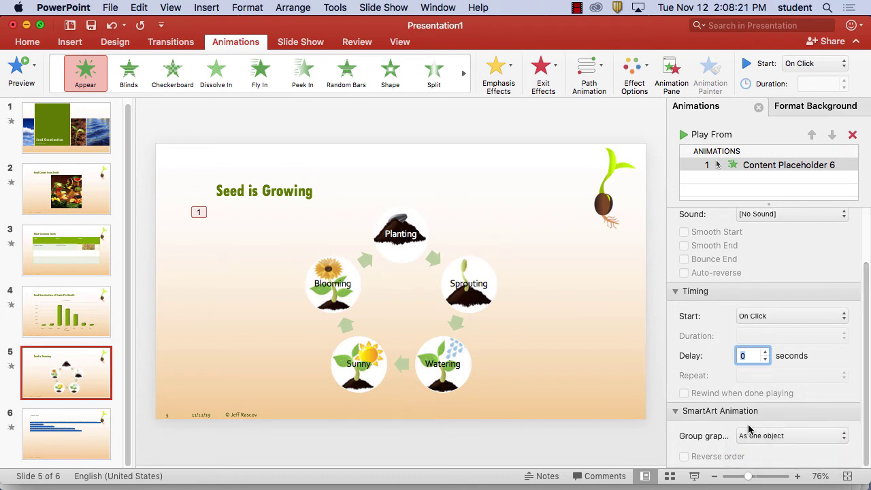
left_click(496, 285)
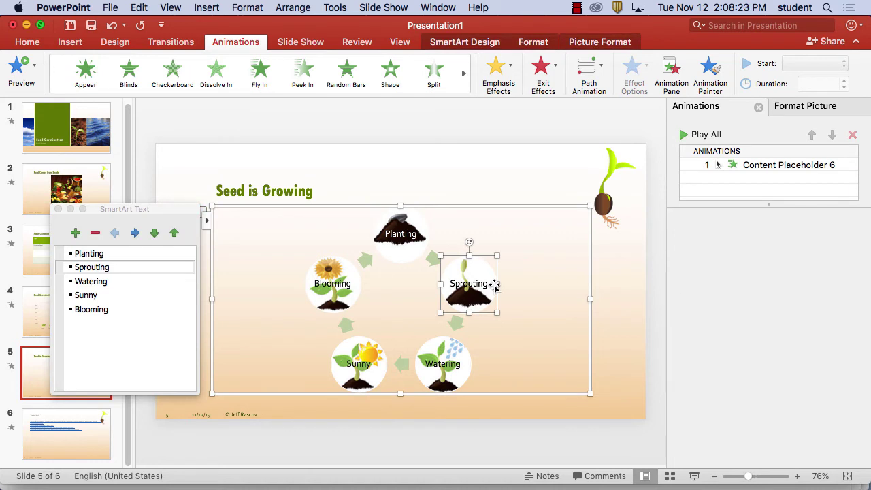
Move the SmartArt Text outline aside, reselect the whole graphic, then close the outline
left_click(522, 284)
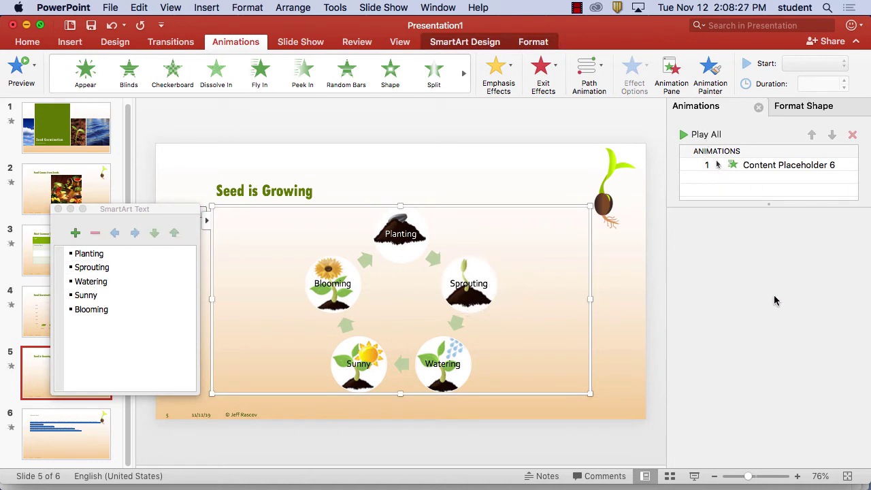
left_click_drag(143, 209, 192, 294)
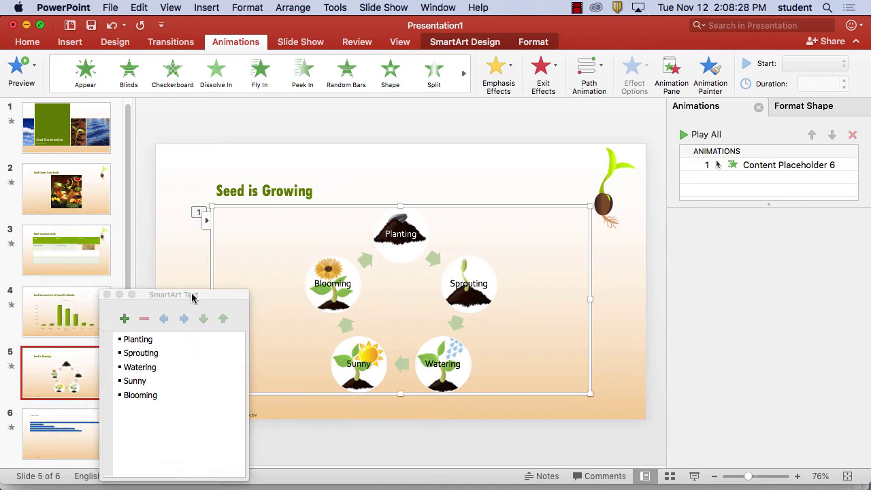
left_click(196, 214)
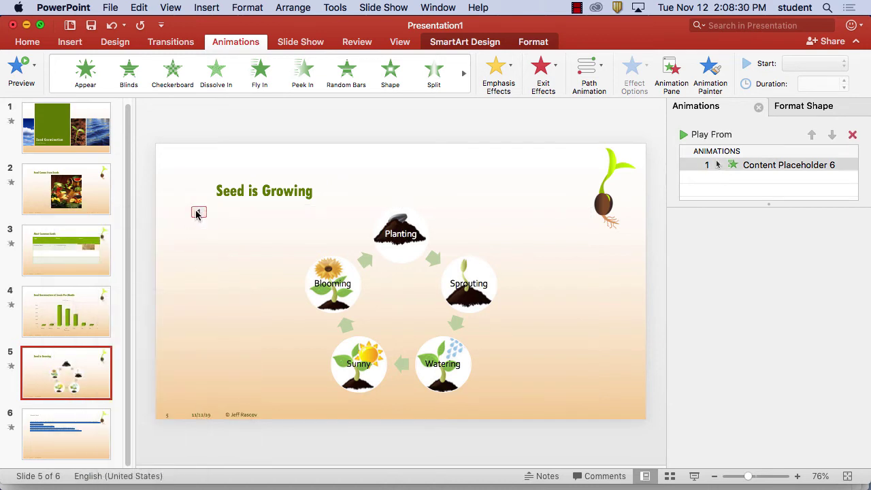
left_click(229, 235)
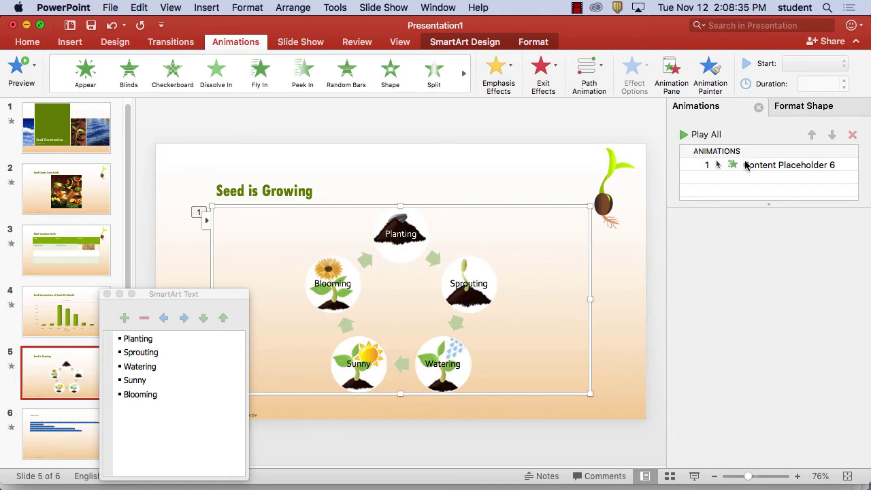
left_click(487, 273)
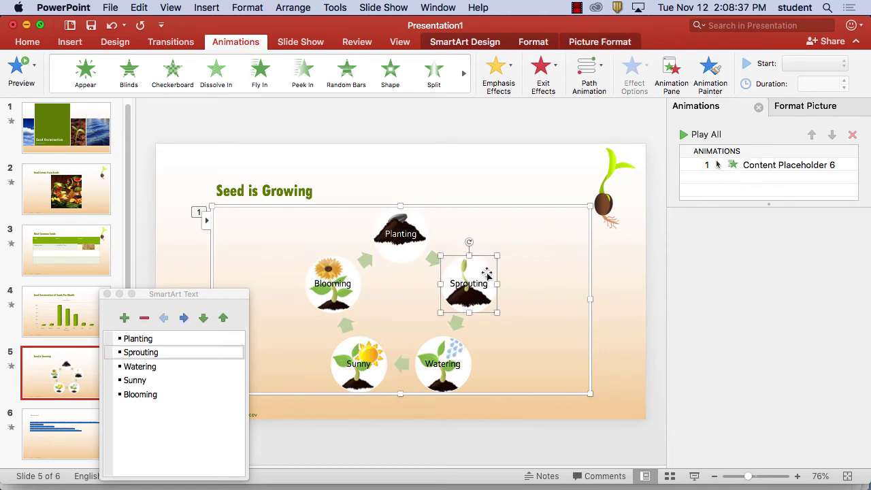
left_click(419, 226)
left_click(483, 220)
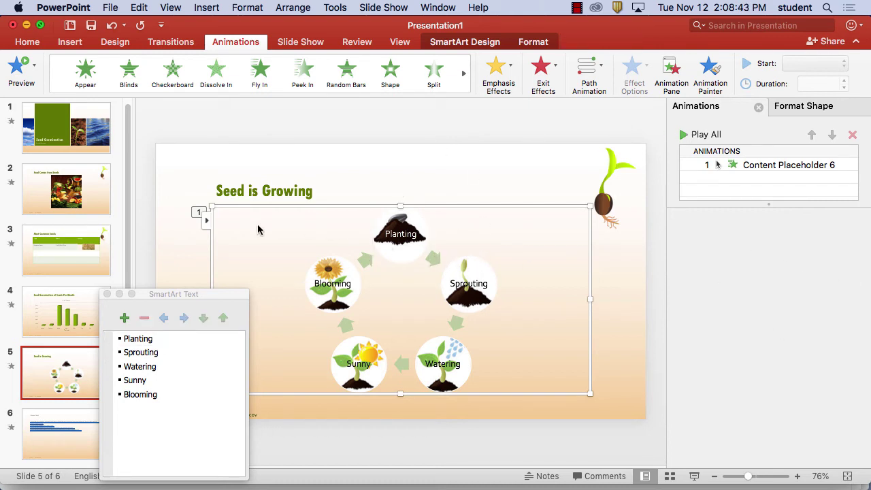
left_click(107, 294)
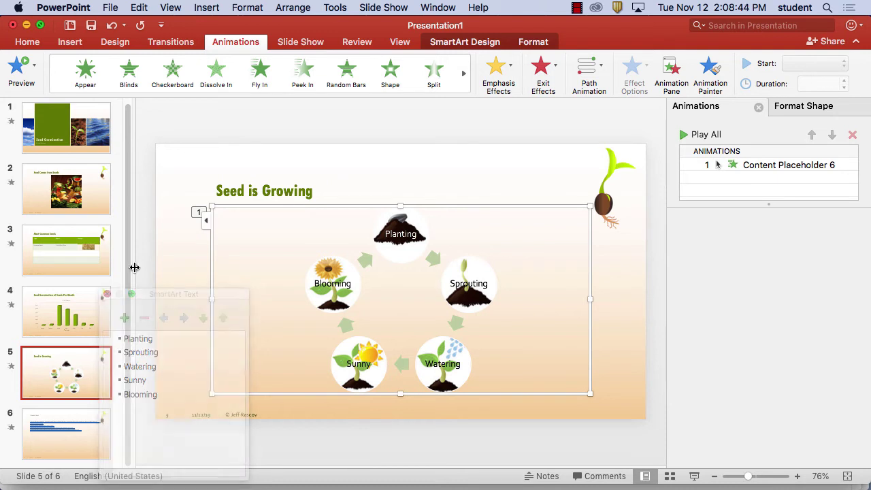
Try One by One grouping on the diagram's animation, then delete the animation
left_click(198, 214)
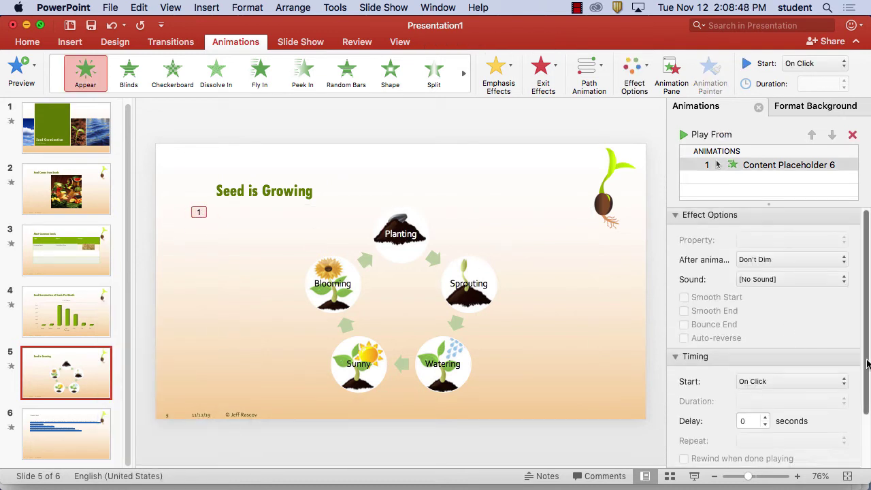
scroll(864, 394, "down", 3)
left_click(783, 435)
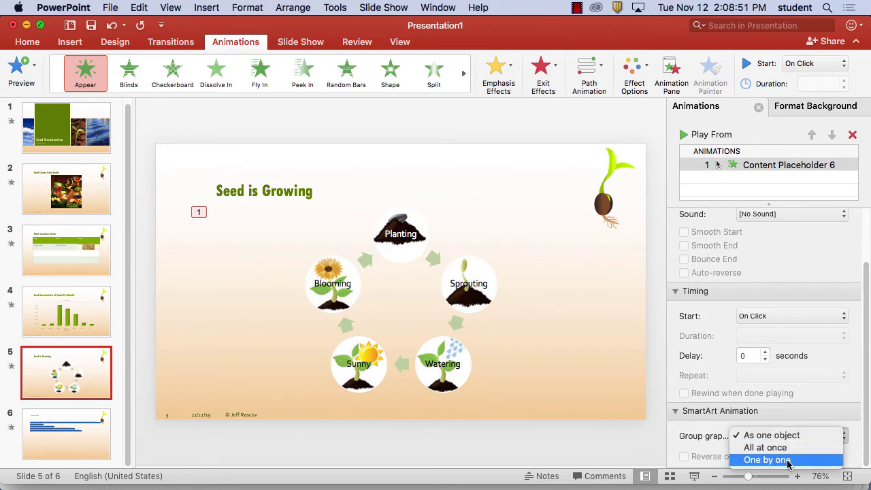
left_click(788, 461)
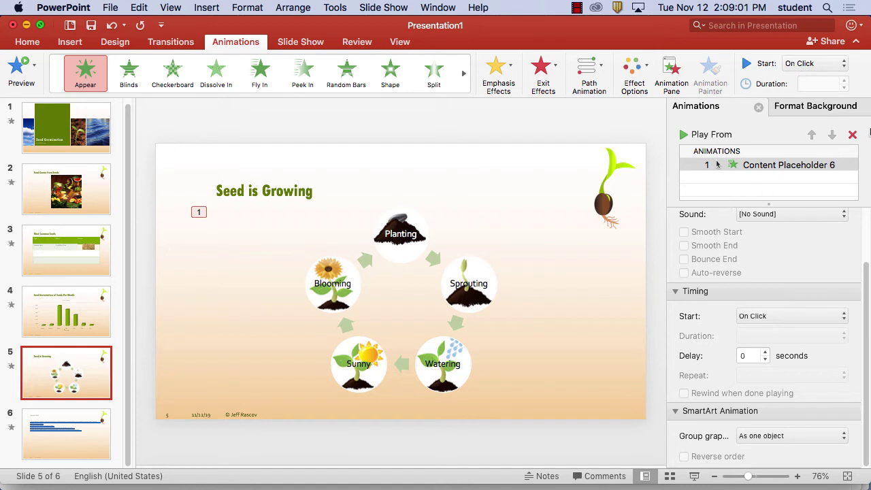
left_click(853, 135)
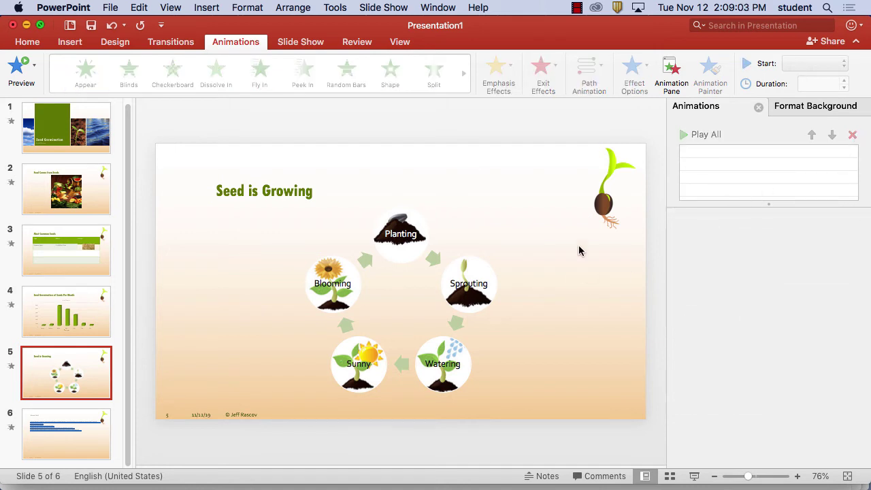
left_click(502, 238)
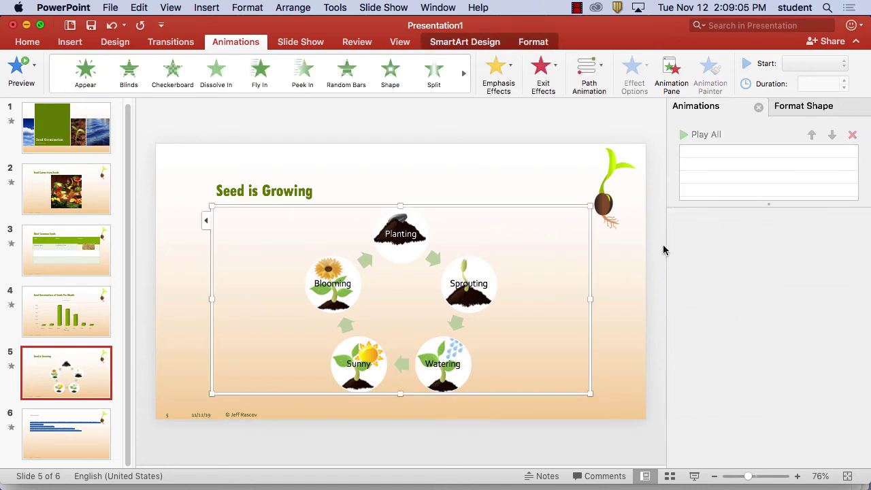
left_click(219, 81)
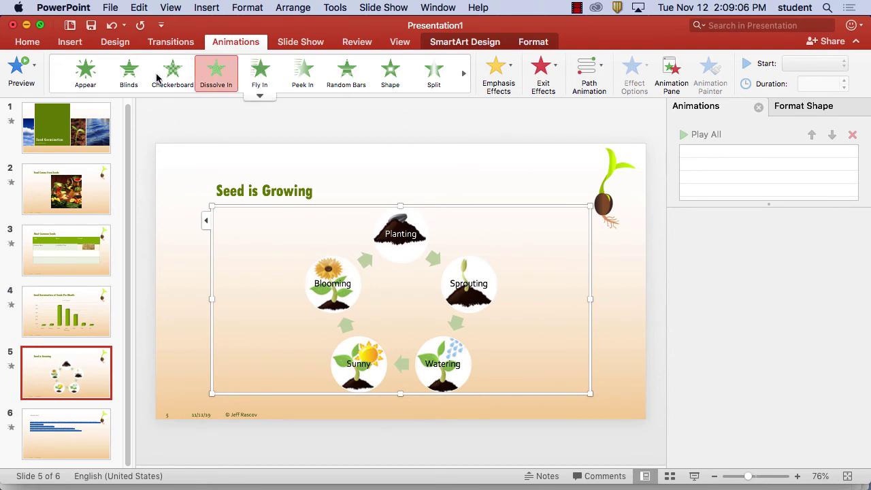
left_click(85, 71)
left_click(129, 71)
left_click(173, 72)
left_click(218, 73)
left_click(223, 74)
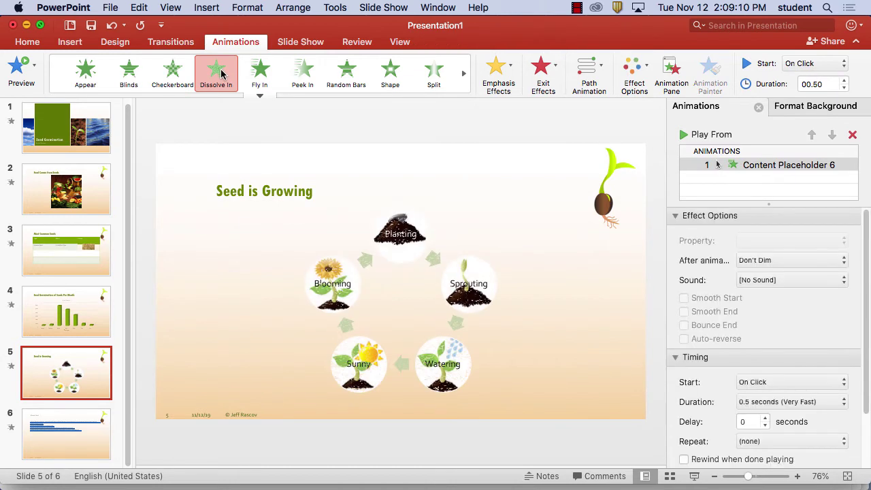
scroll(829, 314, "down", 3)
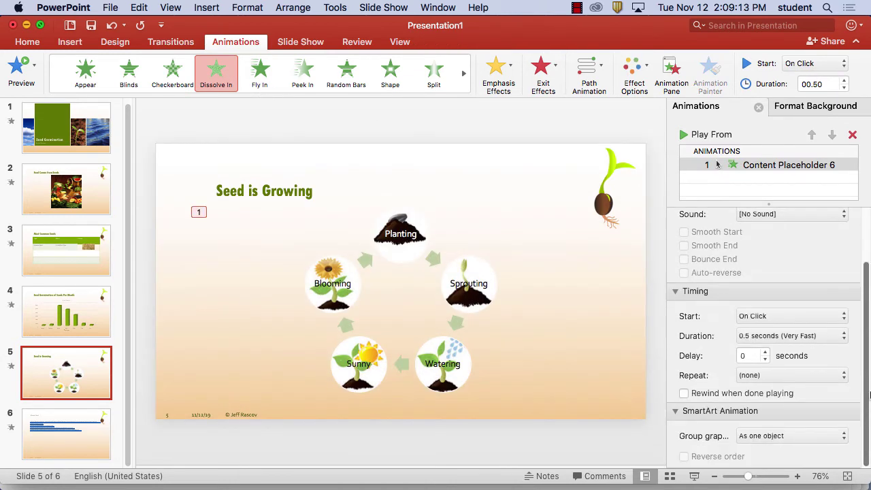
left_click(782, 439)
key("Escape")
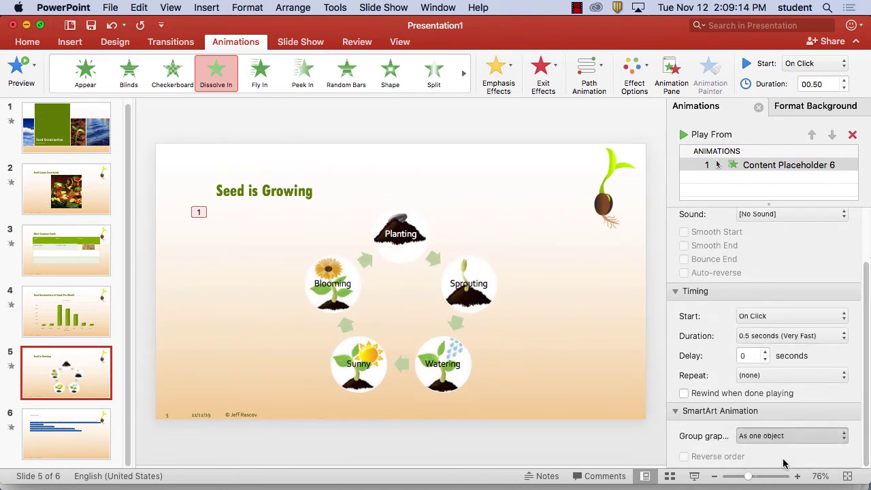
left_click(786, 437)
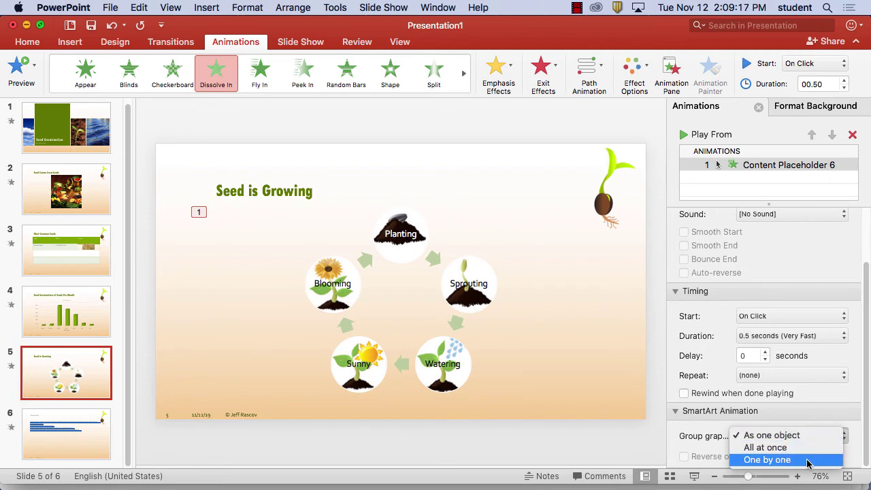
key("Escape")
left_click(807, 316)
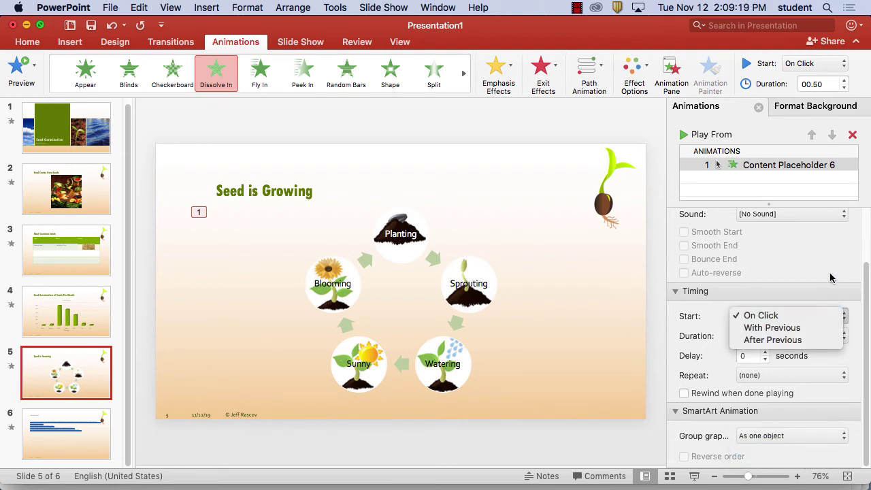
key("Escape")
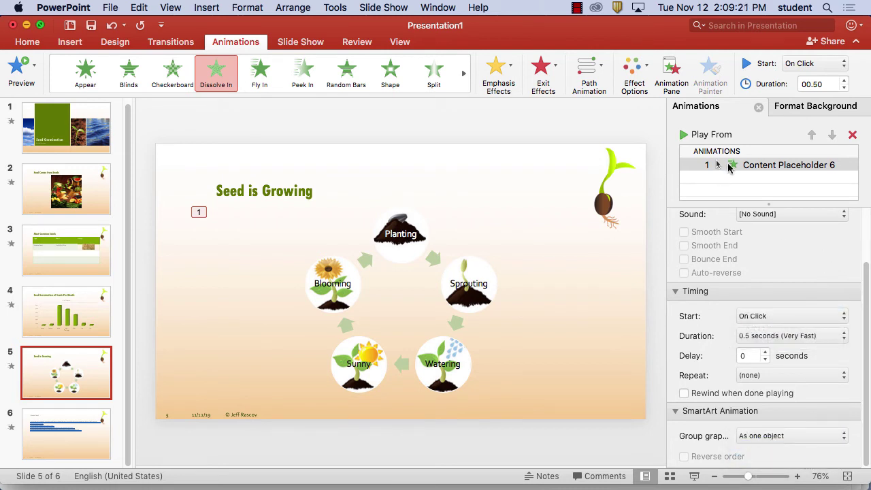
left_click(730, 166)
left_click(815, 435)
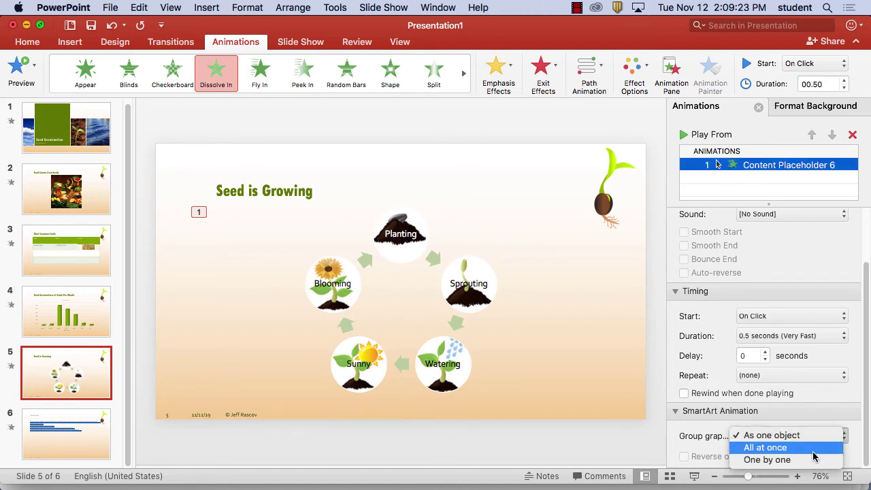
key("Escape")
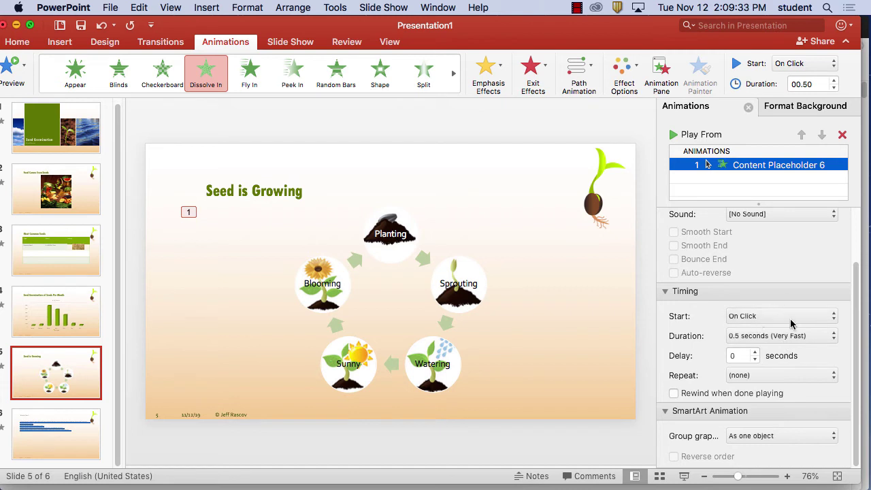
left_click(784, 436)
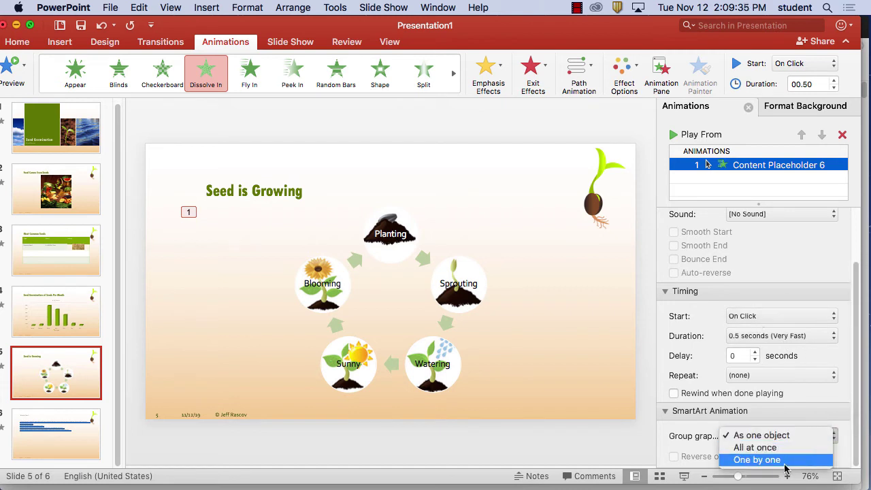
left_click(757, 460)
left_click(803, 436)
left_click(806, 461)
left_click(509, 331)
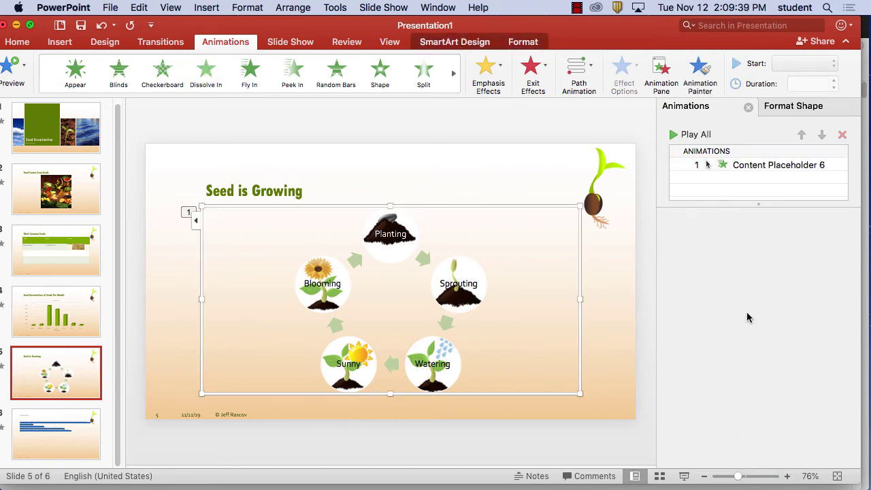
Select the Content Placeholder 6 animation and all five diagram shapes
double_click(561, 294)
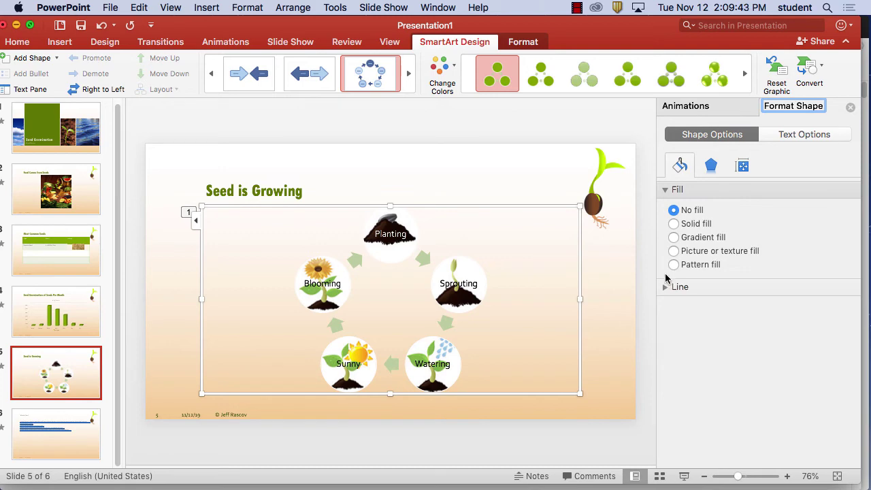
left_click(708, 106)
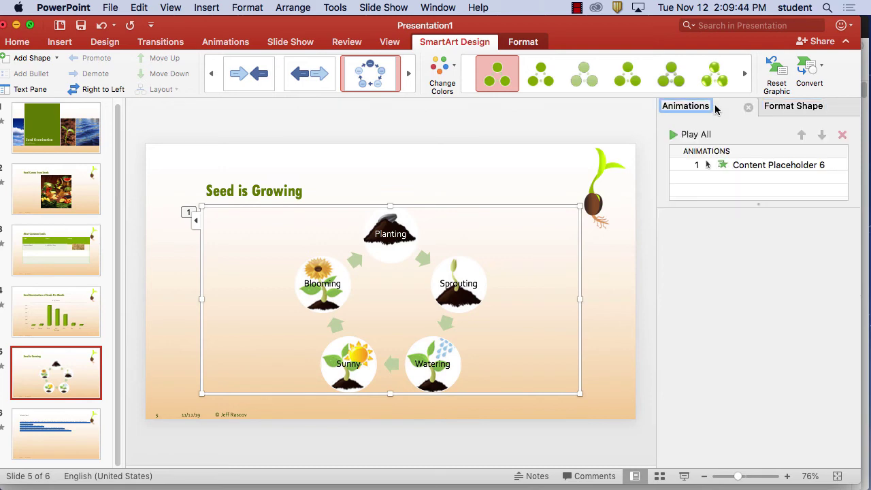
left_click(742, 169)
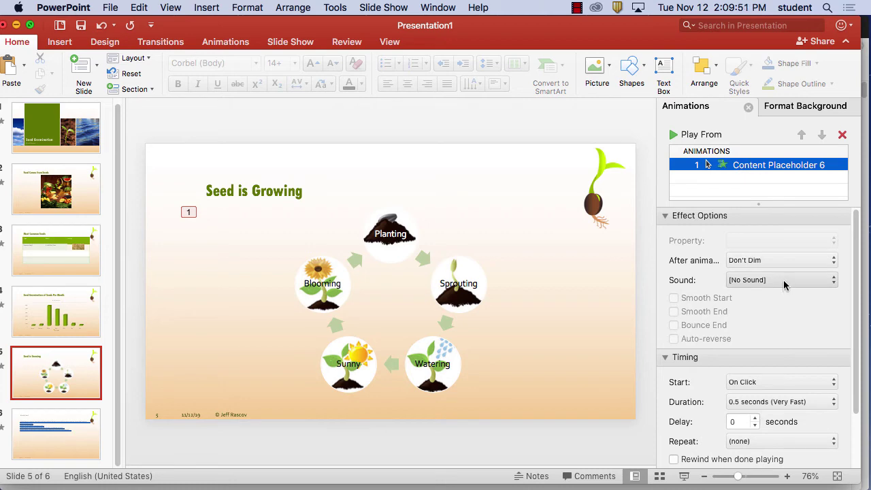
left_click(469, 279)
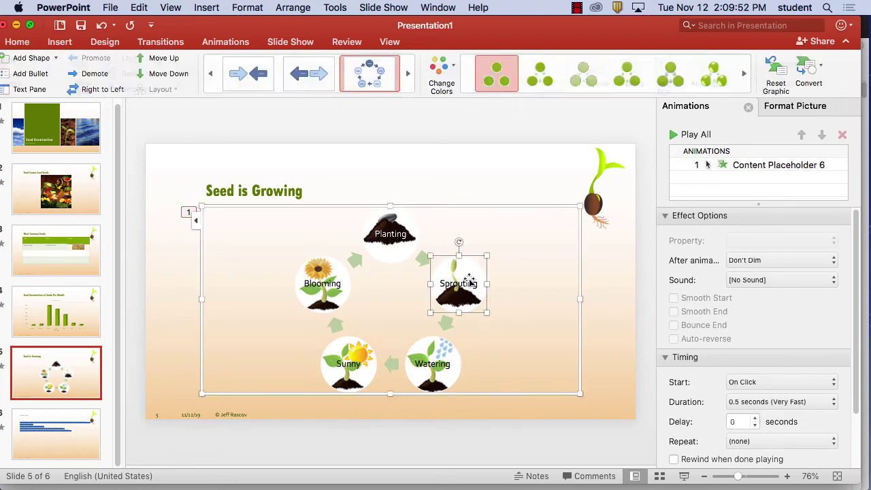
left_click(402, 234)
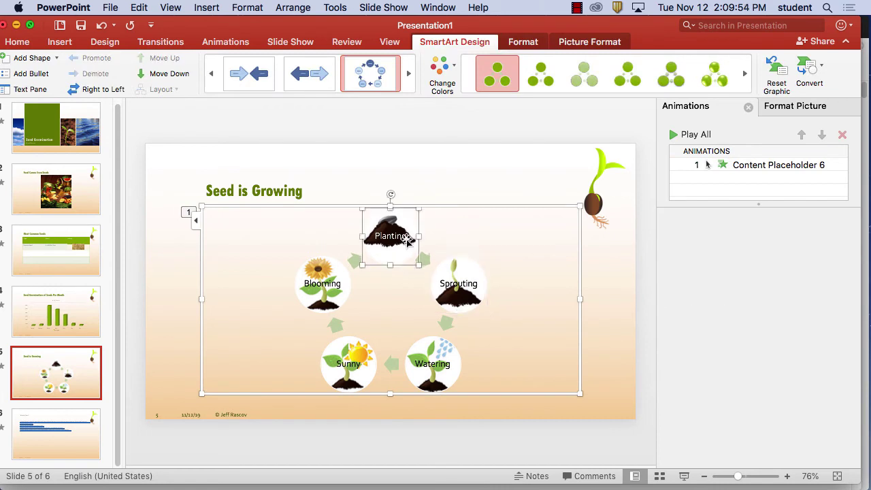
left_click(467, 274, "shift")
left_click(444, 347, "shift")
left_click(373, 360, "shift")
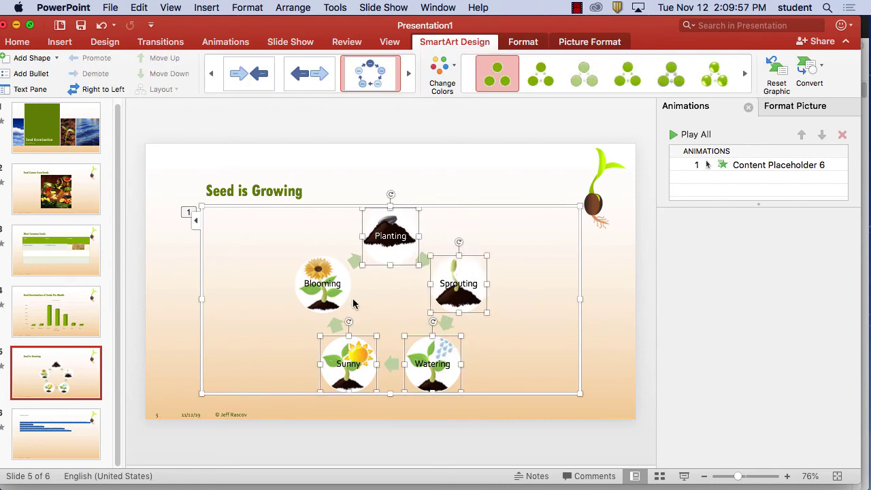
left_click(345, 286, "shift")
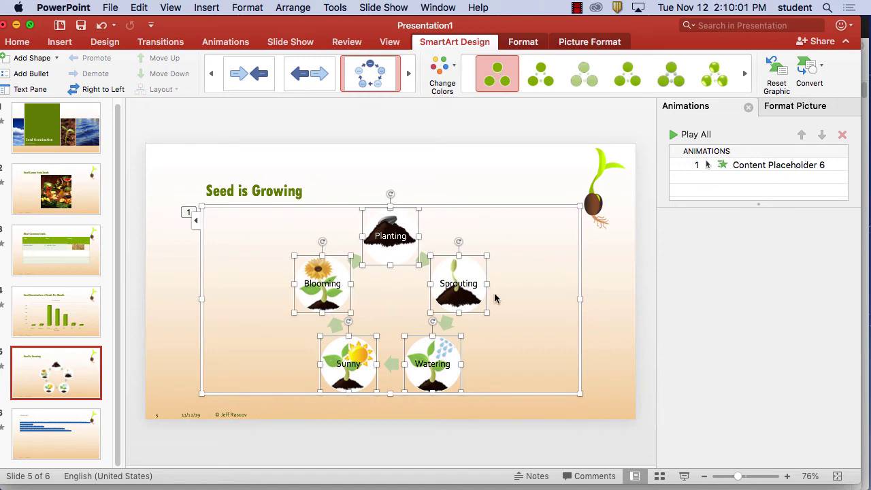
Delete the diagram's Dissolve In animation from the Animation Pane
left_click(188, 212)
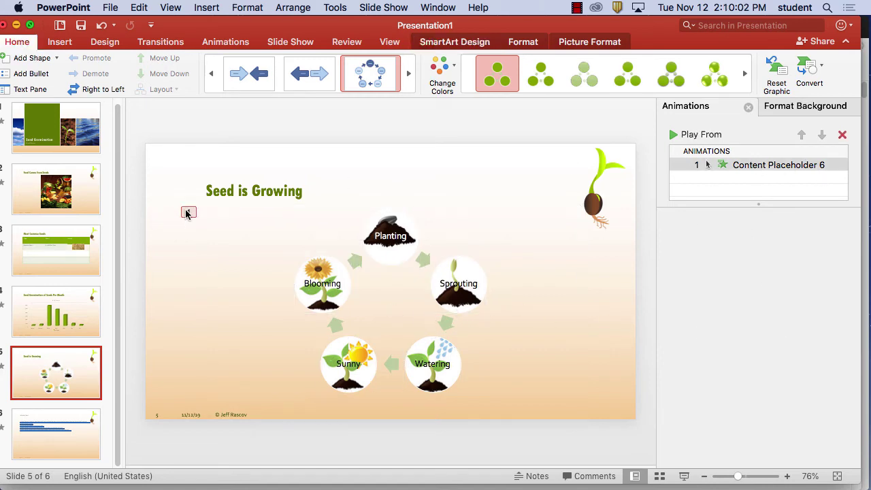
scroll(833, 389, "down", 3)
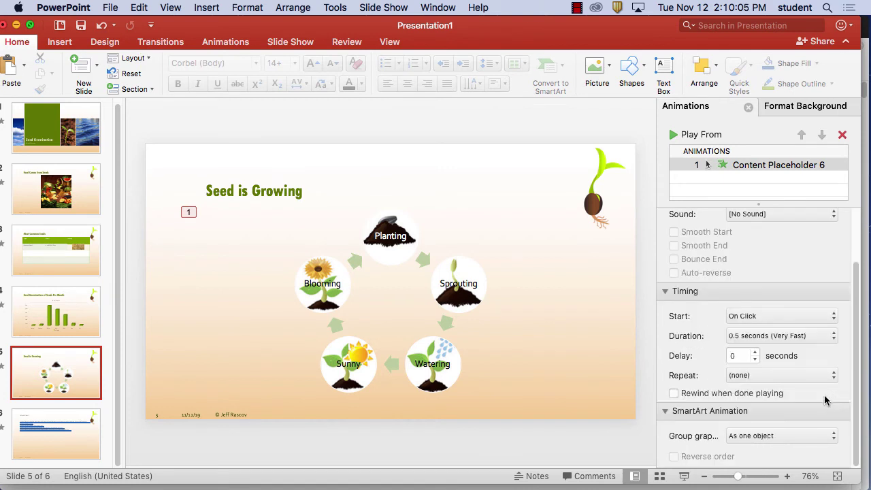
left_click(778, 435)
left_click(842, 136)
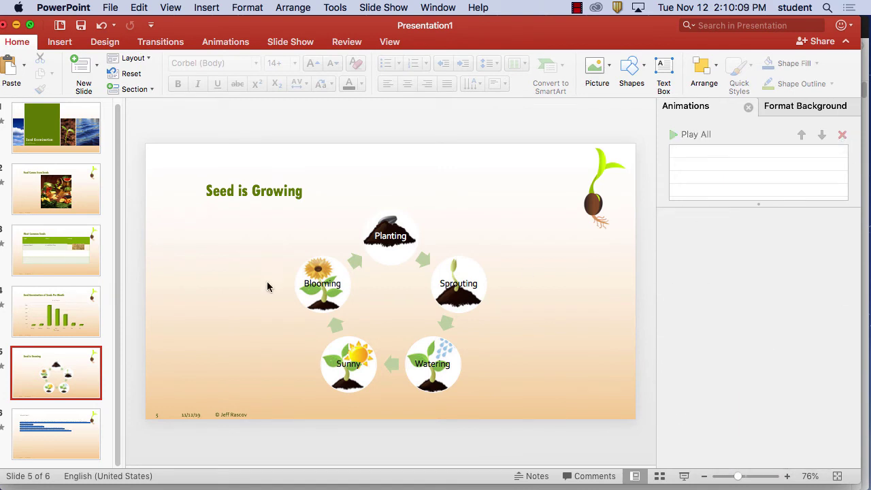
Select all five cycle shapes: Planting, Sprouting, Watering, Sunny and Blooming
left_click(320, 282)
left_click(385, 236)
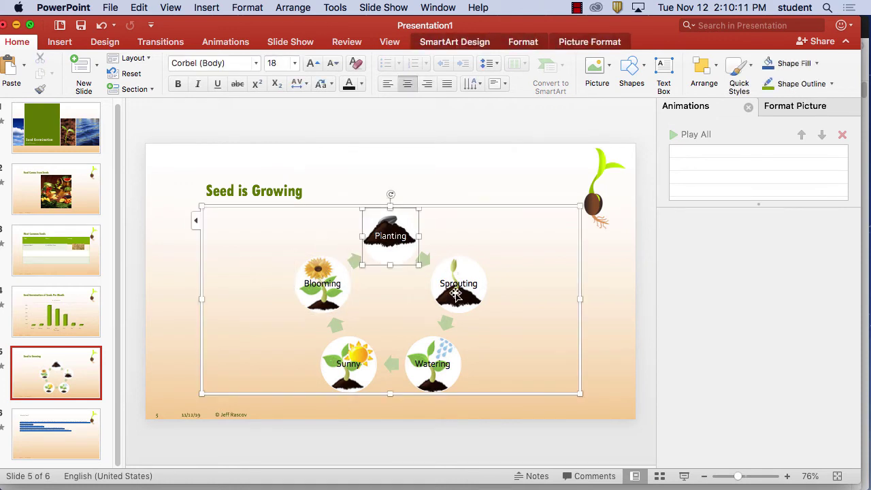
left_click(477, 271, "shift")
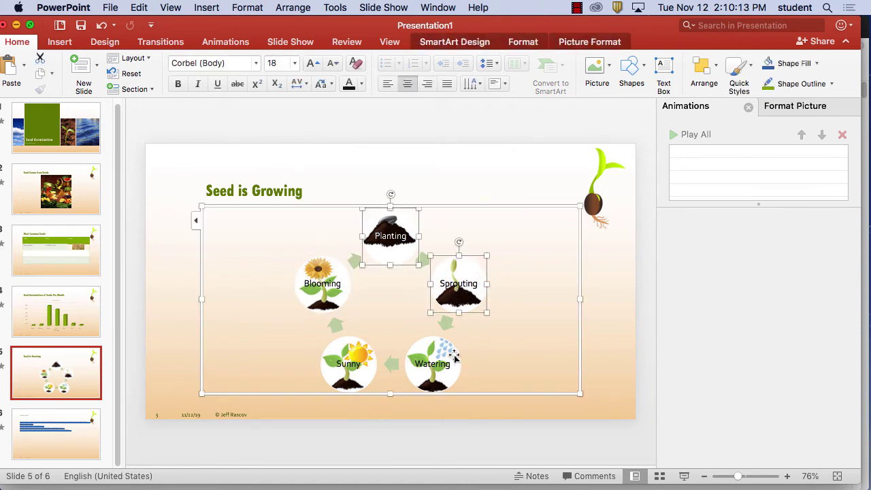
left_click(453, 356, "shift")
left_click(367, 360, "shift")
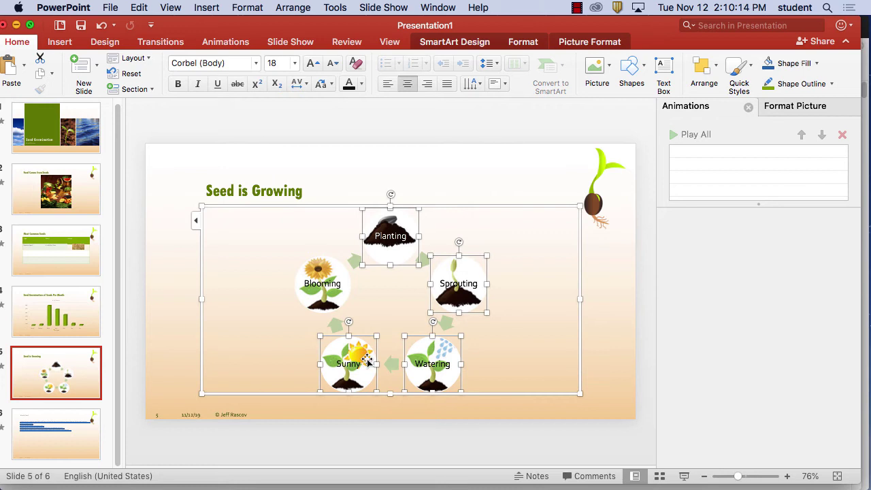
left_click(331, 293, "shift")
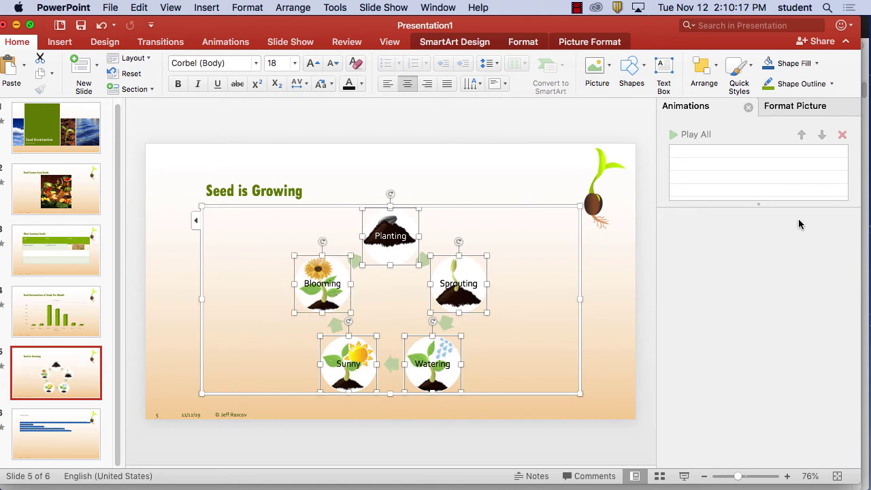
Apply a Zoom entrance animation to the cycle diagram
left_click(237, 44)
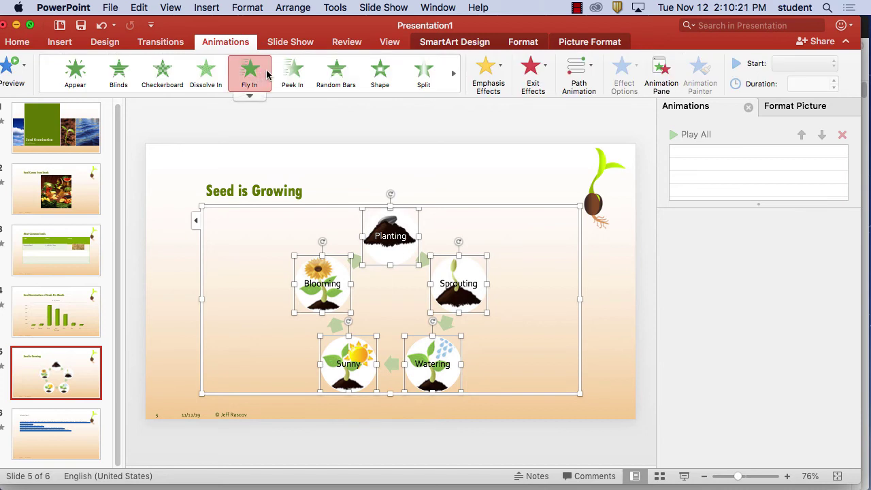
left_click(453, 74)
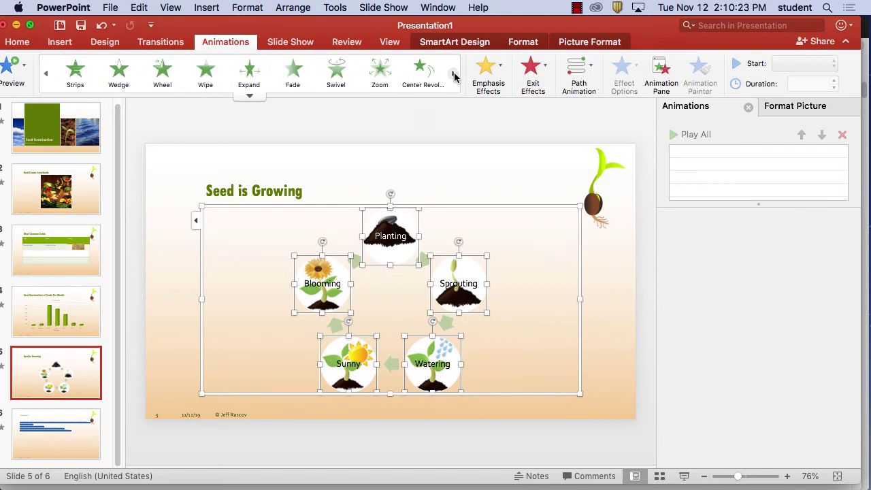
left_click(385, 79)
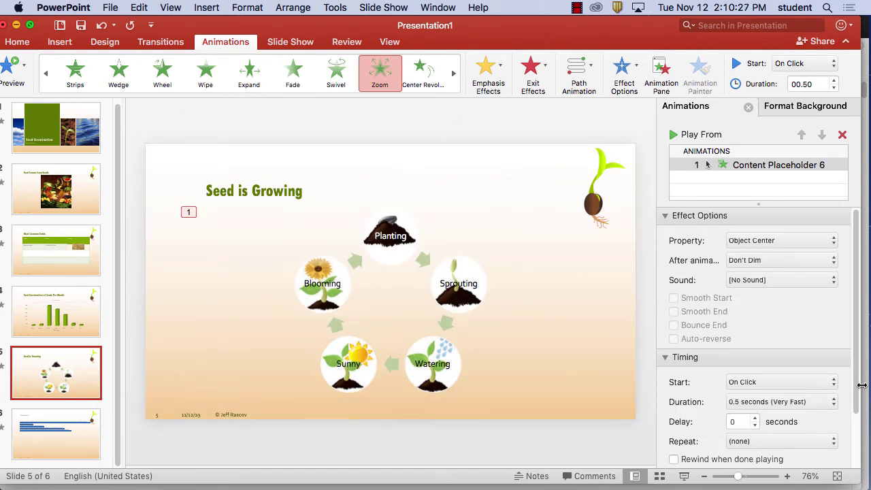
Check the Zoom animation's Group Graphic options, leaving them unchanged, and select Content Placeholder 6
scroll(788, 438, "down", 3)
left_click(787, 438)
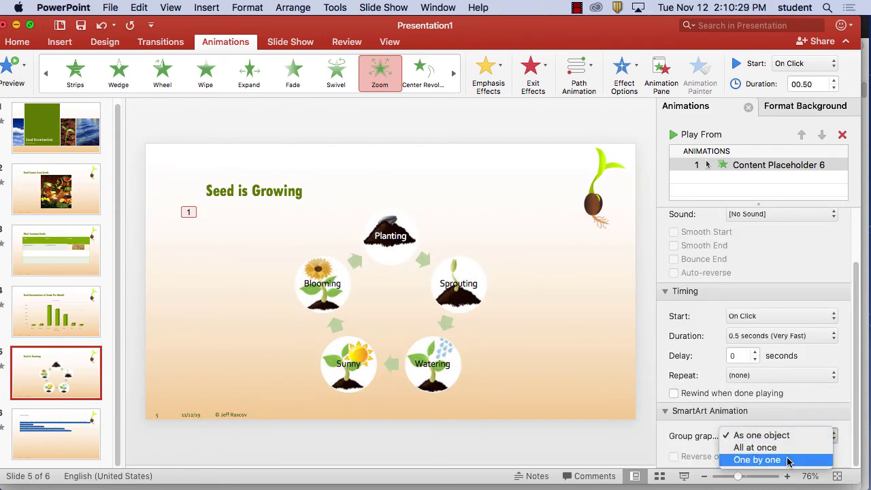
left_click(783, 459)
left_click(785, 440)
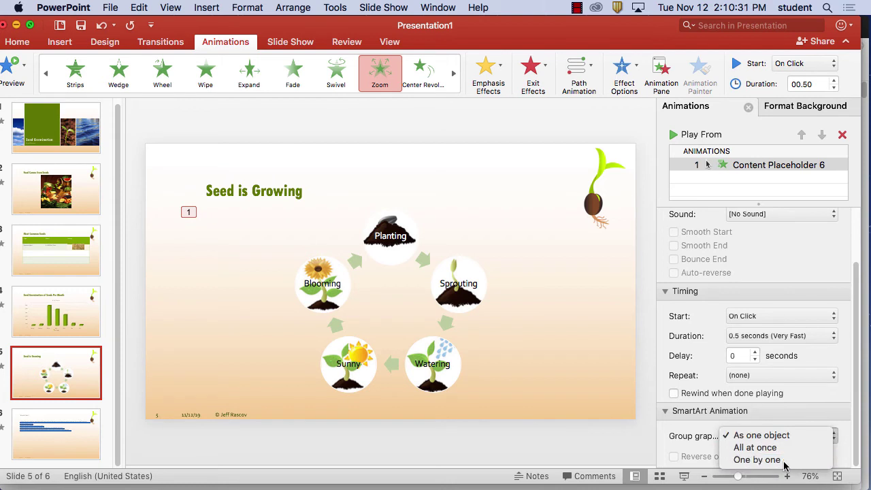
left_click(784, 459)
left_click(787, 439)
left_click(789, 460)
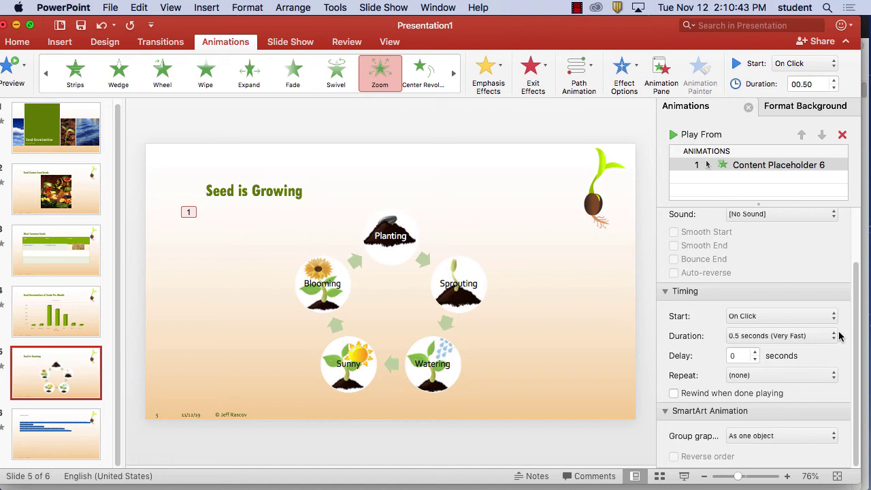
left_click(765, 170)
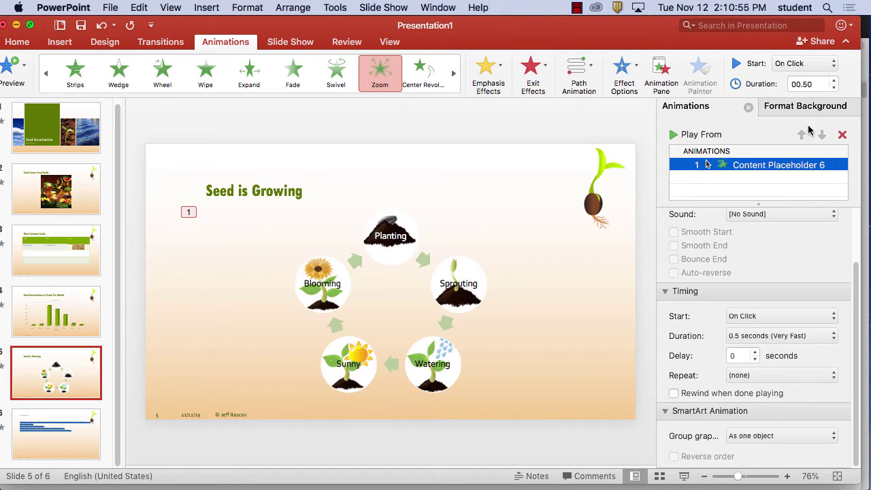
left_click(542, 80)
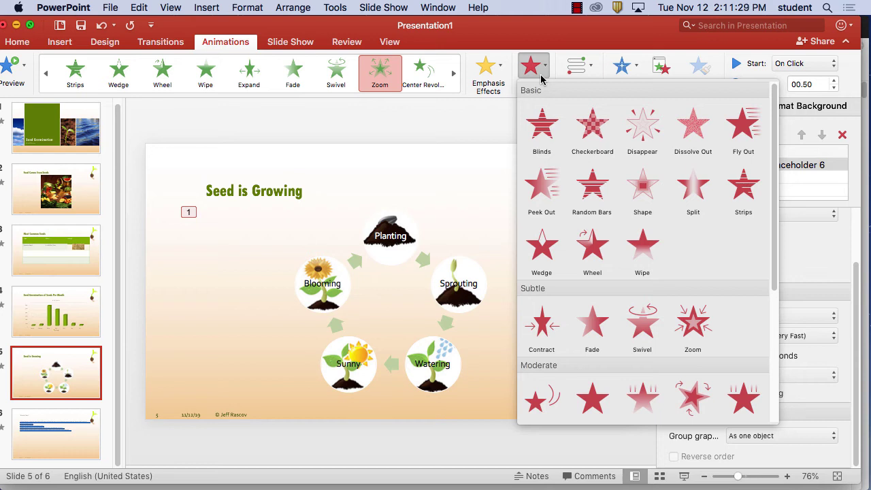
Try a Grow/Shrink emphasis on the diagram, then delete its animation
left_click(486, 66)
left_click(491, 65)
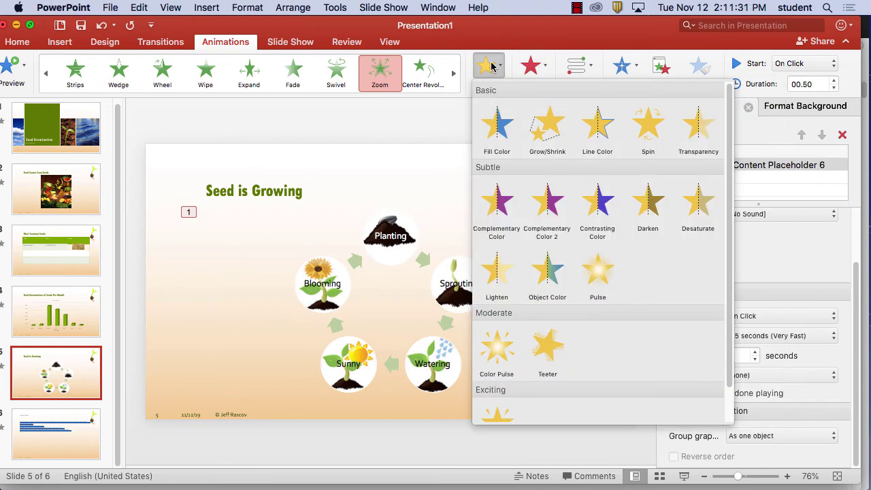
left_click(563, 132)
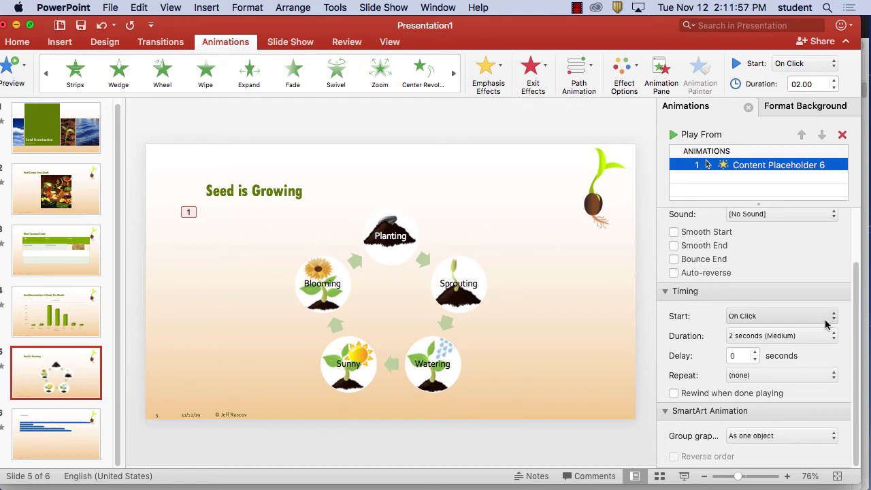
left_click(842, 135)
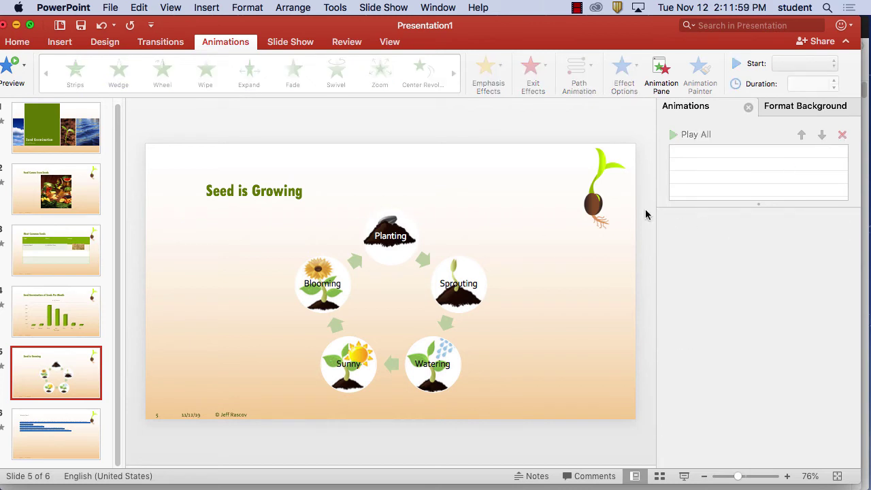
Select the whole cycle diagram and give it the Appear entrance effect
left_click(372, 224)
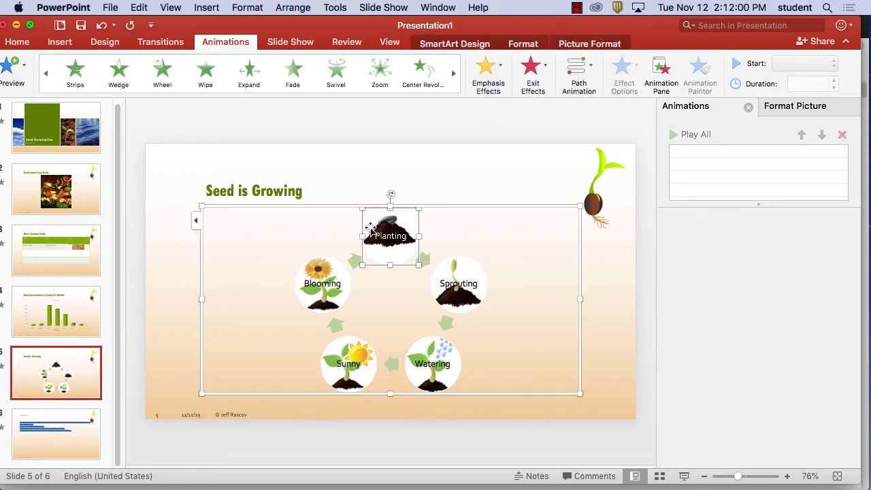
left_click(470, 235)
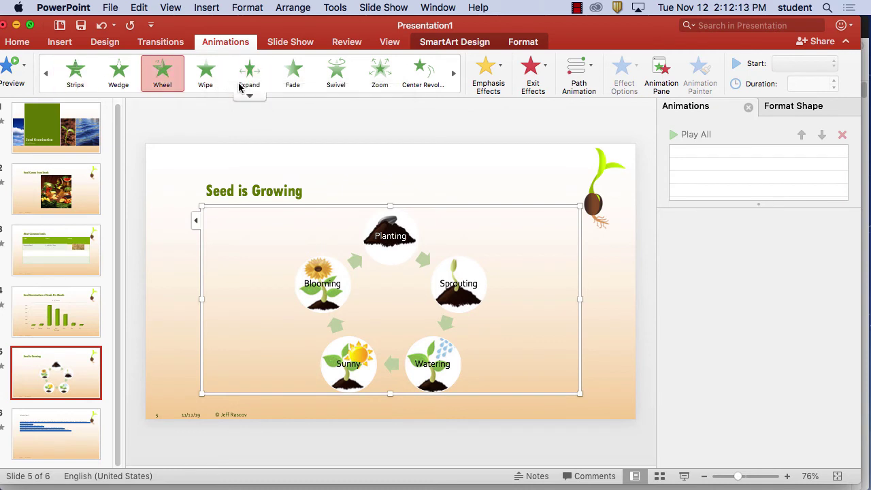
left_click(45, 73)
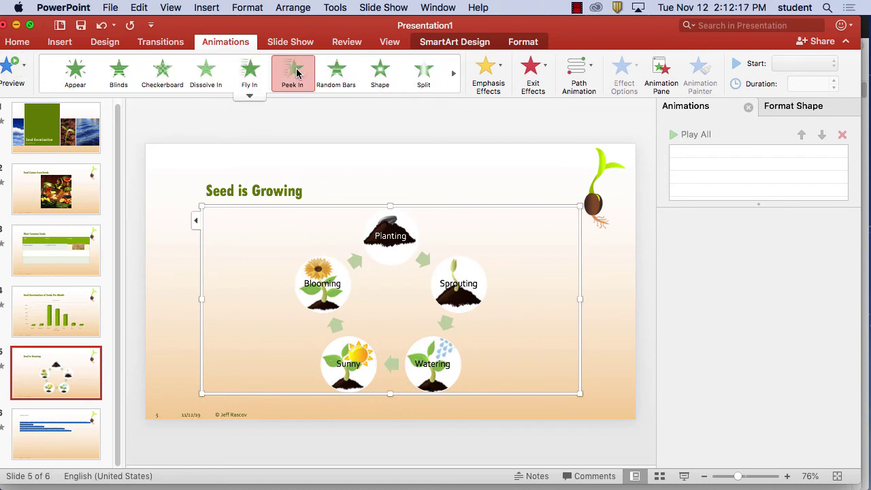
left_click(79, 75)
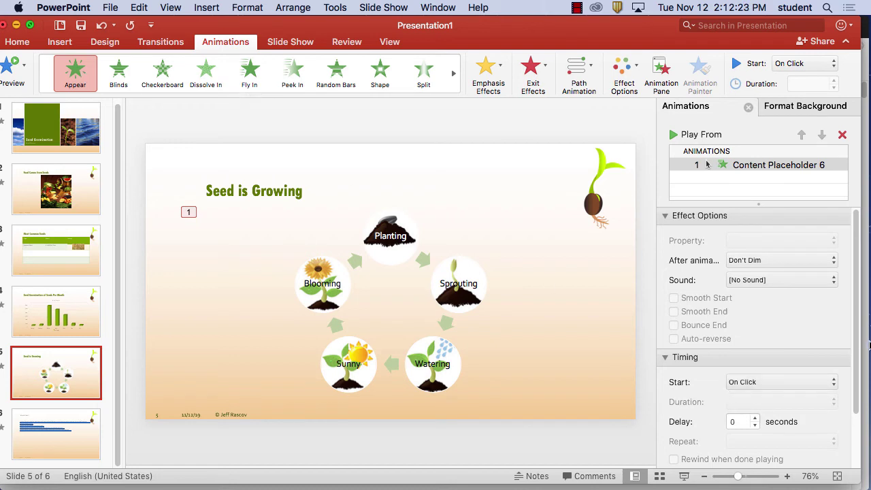
scroll(816, 381, "down", 3)
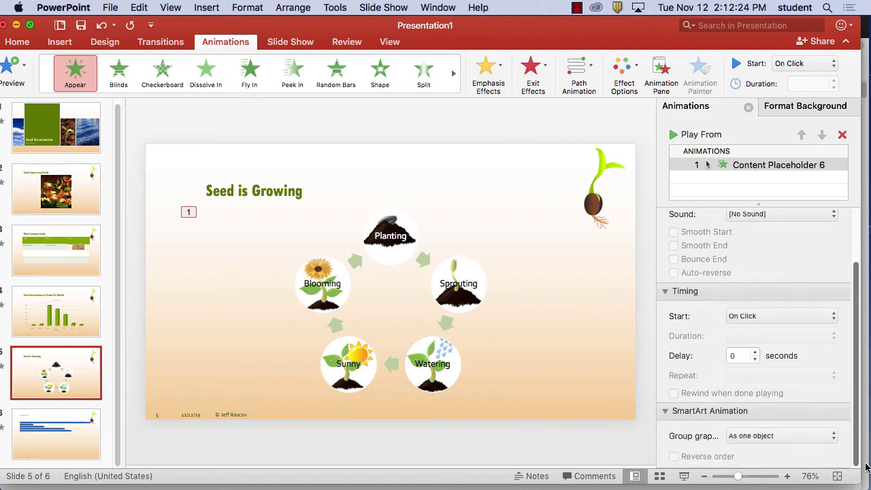
Check the Appear animation's Group Graphic options, keeping As One Object
left_click(785, 444)
left_click(786, 459)
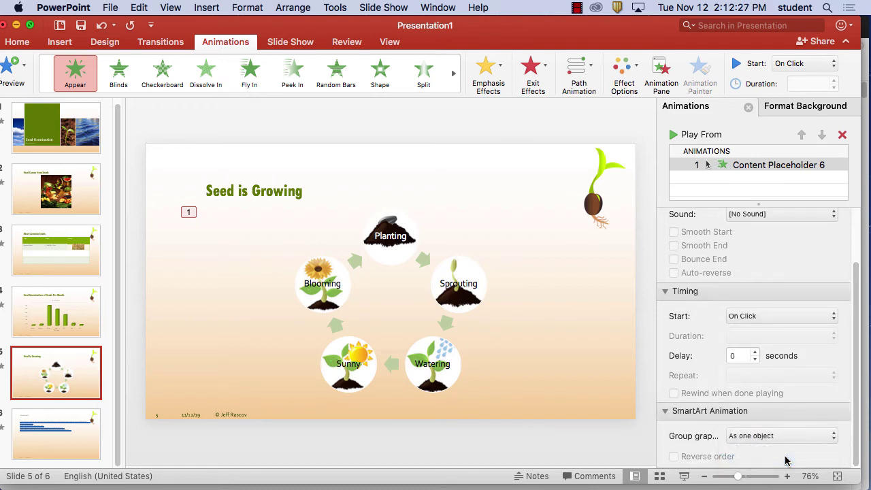
left_click(783, 435)
left_click(784, 447)
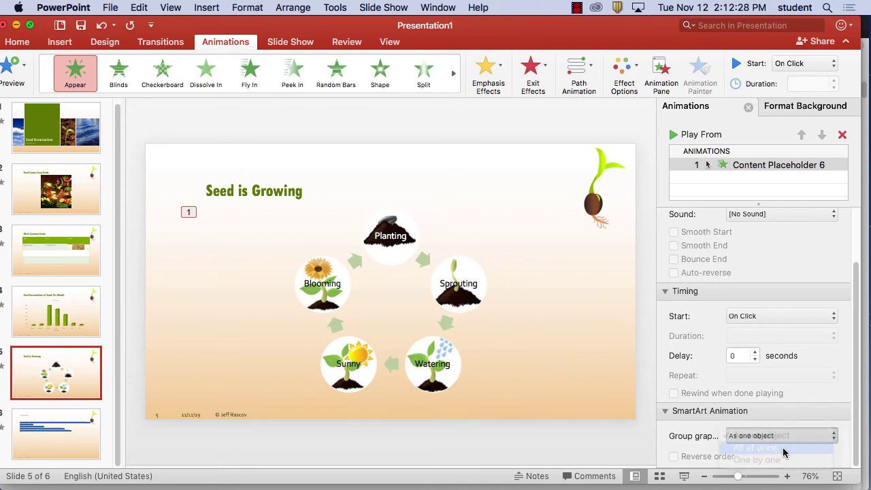
left_click(780, 438)
left_click(779, 459)
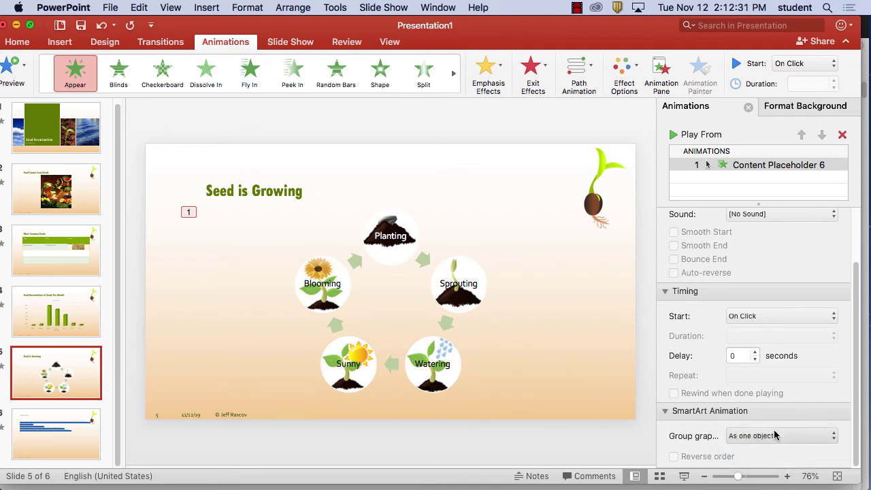
left_click(779, 438)
left_click(779, 460)
left_click(697, 412)
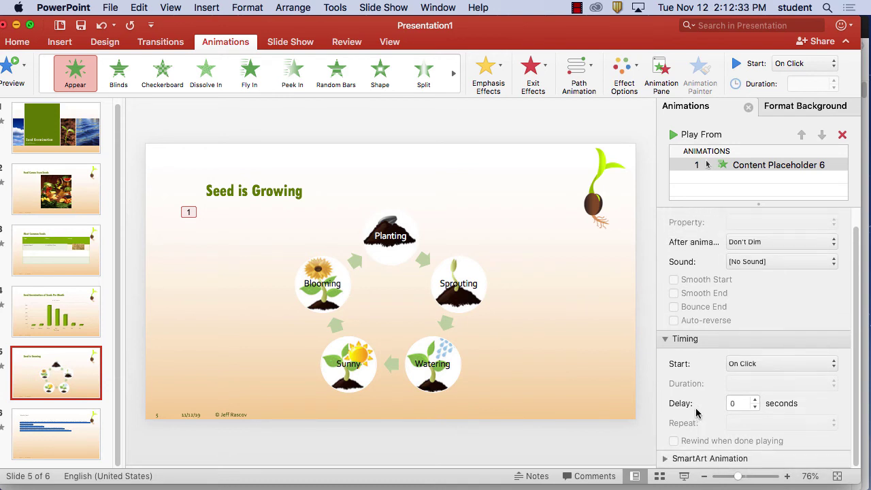
left_click(722, 458)
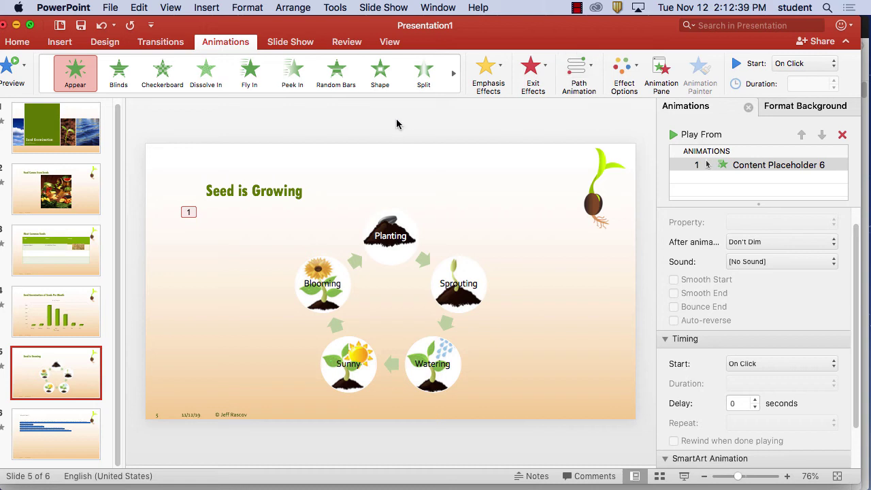
left_click(423, 132)
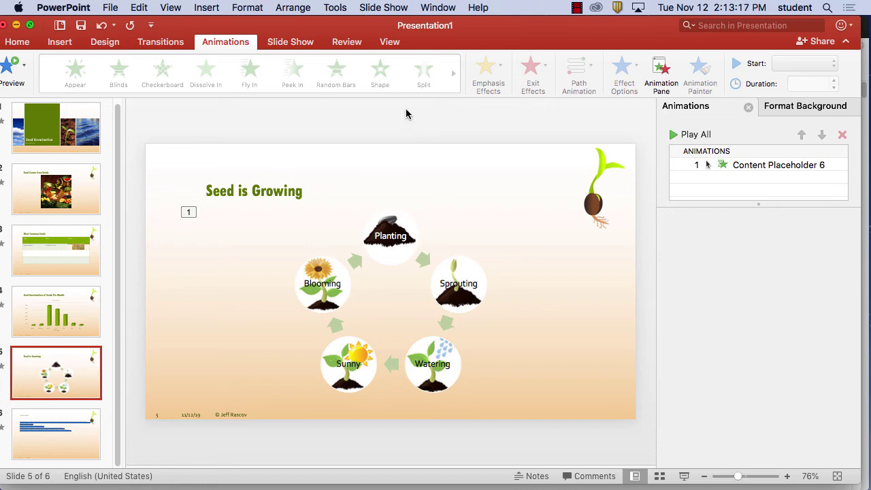
Bring Firefox forward and go to the YouTube site
mouse_move(402, 477)
left_click(315, 470)
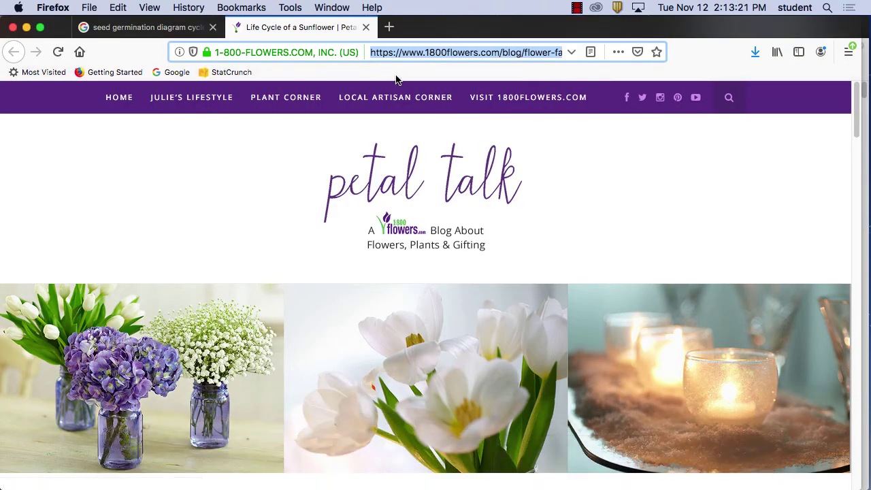
type("youtube.com/")
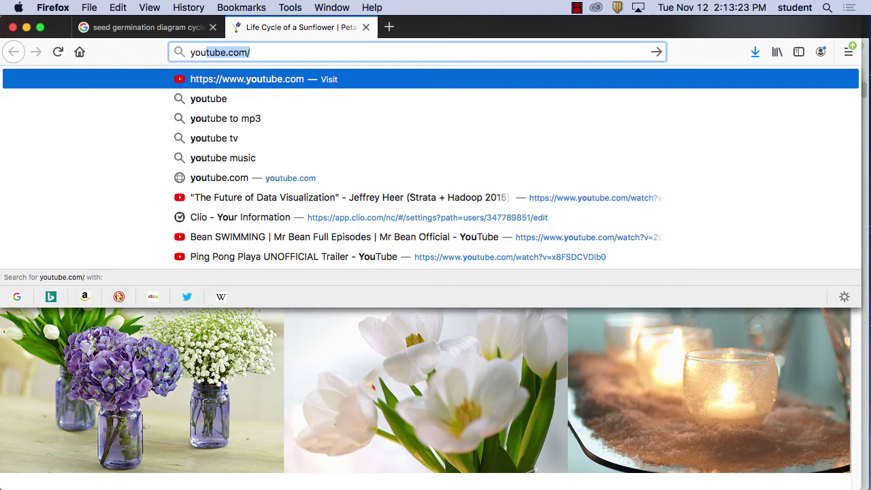
key("Return")
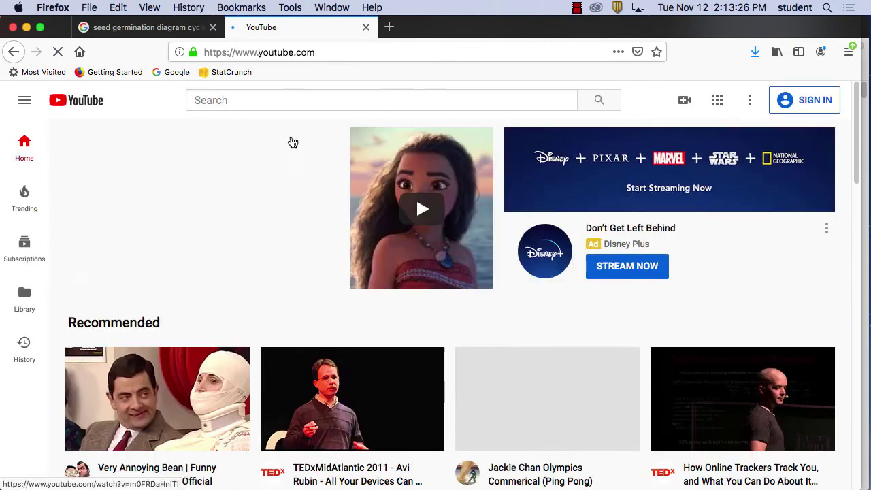
Search YouTube for 'sunflower seed timelapse', refining an earlier 'timelapse seed growing' search
left_click(269, 101)
type("t")
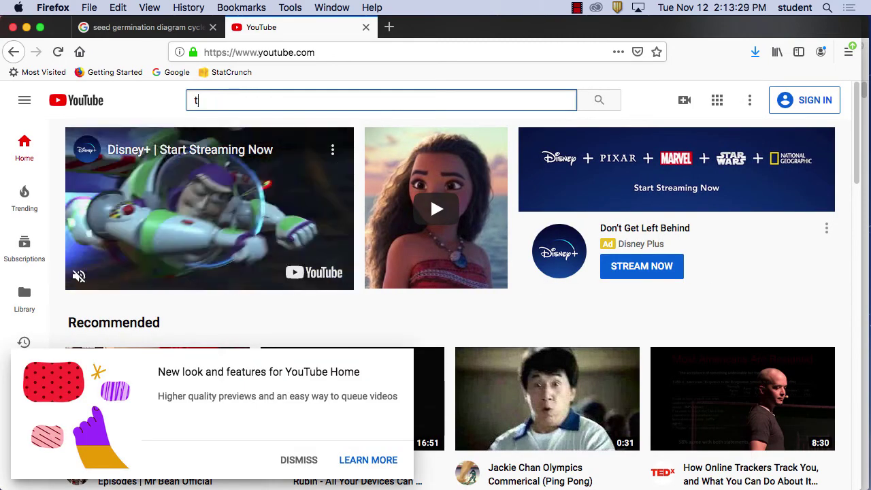
type("imel")
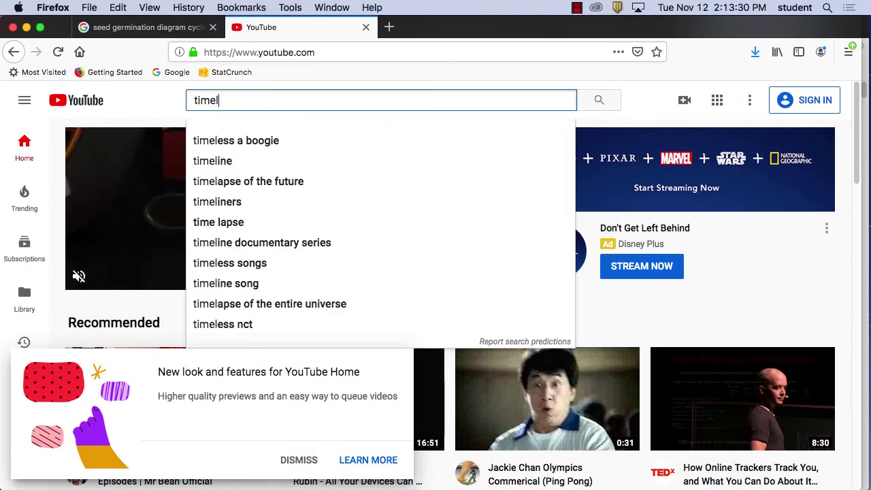
type("apes sede")
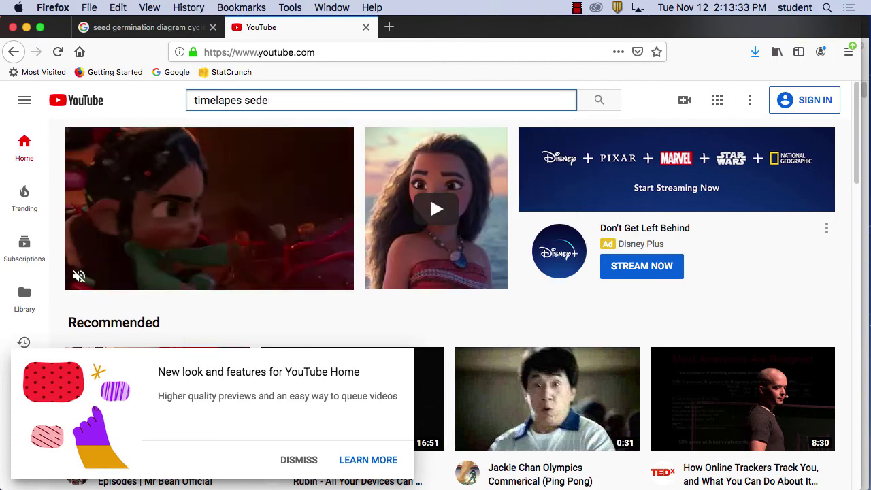
key("BackSpace")
key("BackSpace")
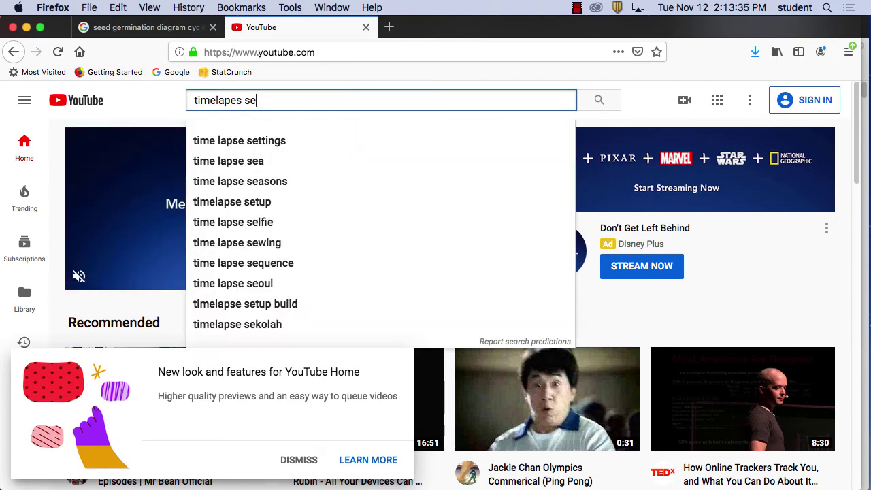
type("ed gr")
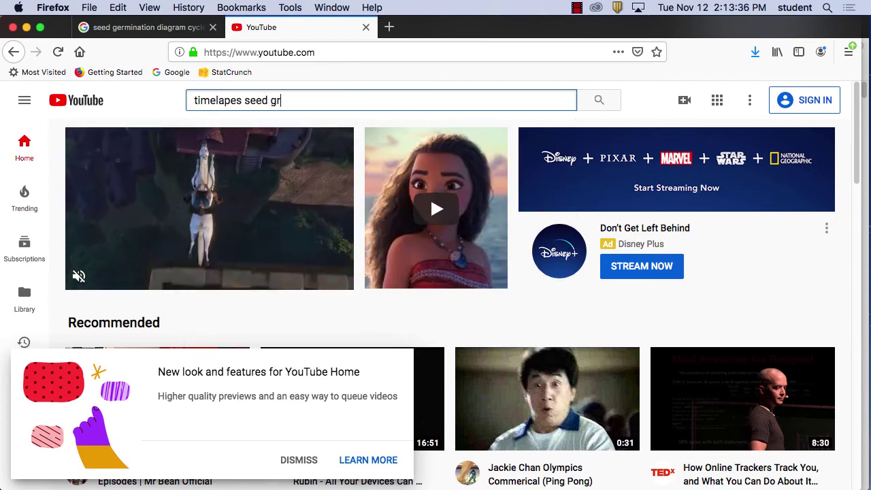
type("owing")
key("Return")
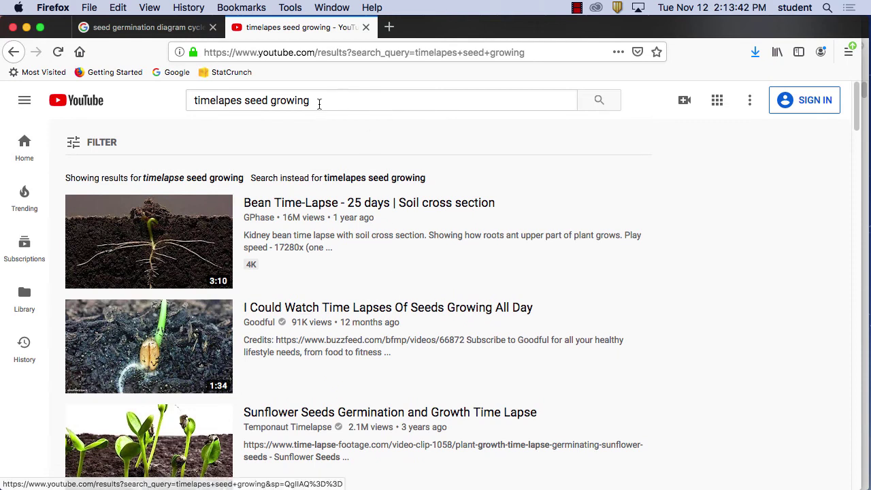
left_click_drag(318, 101, 272, 102)
type("gsun")
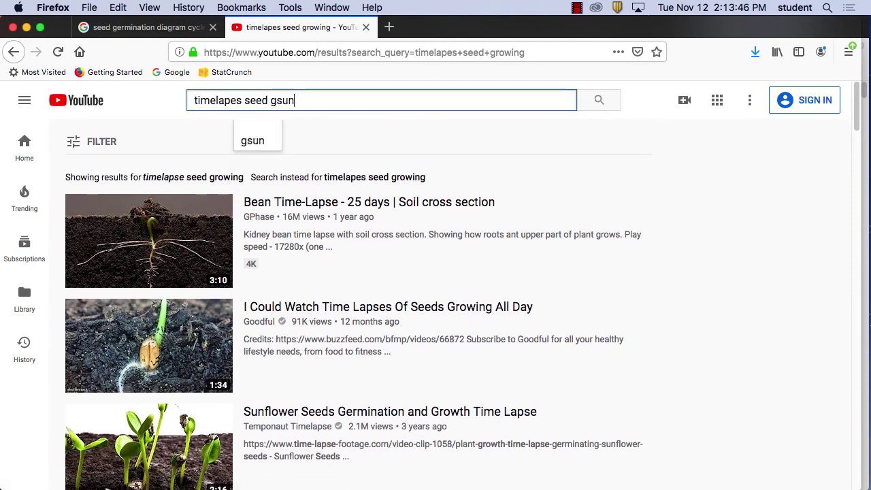
type("flower")
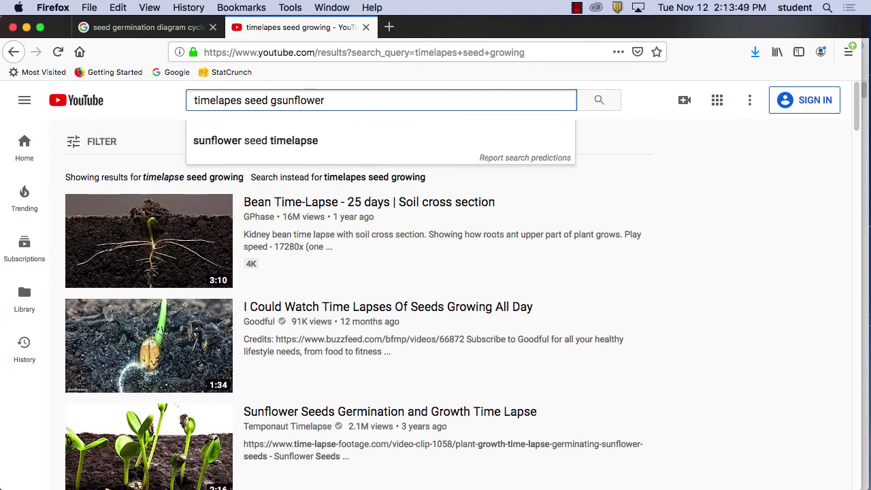
left_click(285, 140)
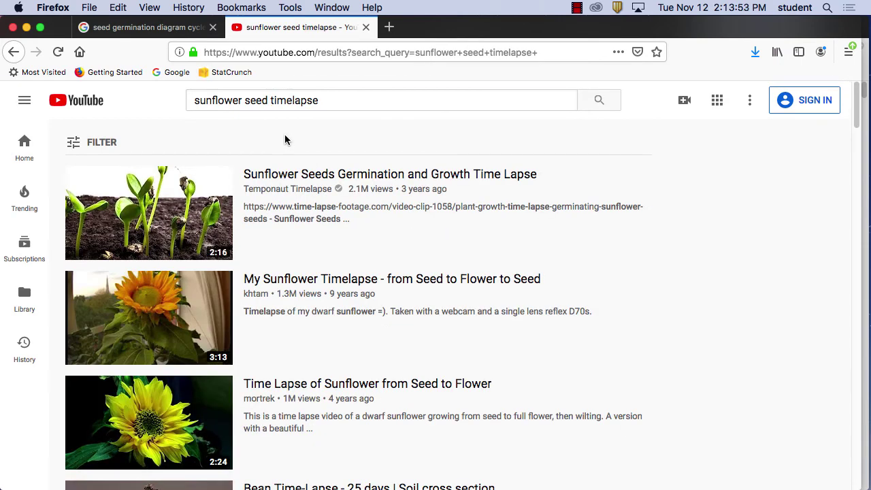
Open the 'Time Lapse of Sunflower from Seed to Flower' video from the results
mouse_move(349, 321)
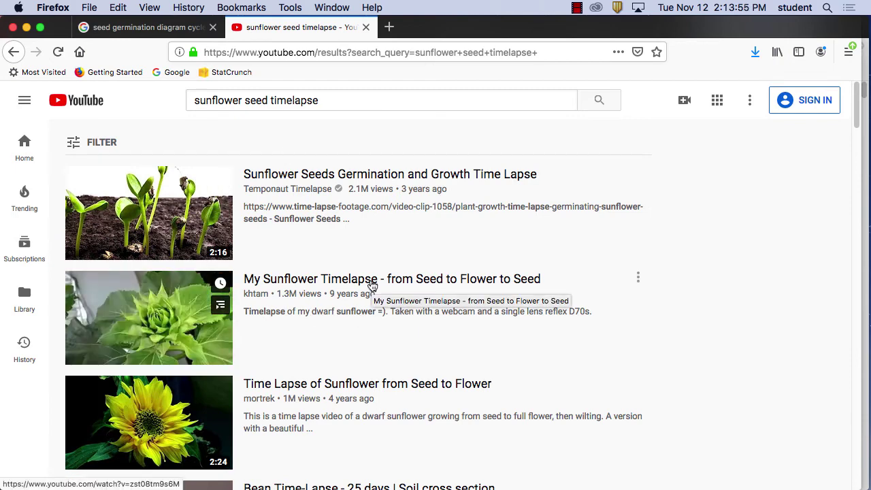
scroll(391, 358, "down", 1)
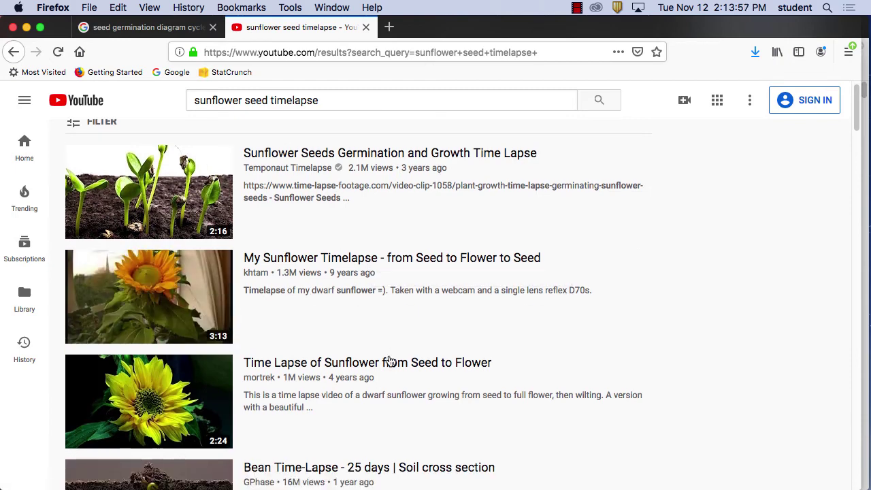
mouse_move(389, 365)
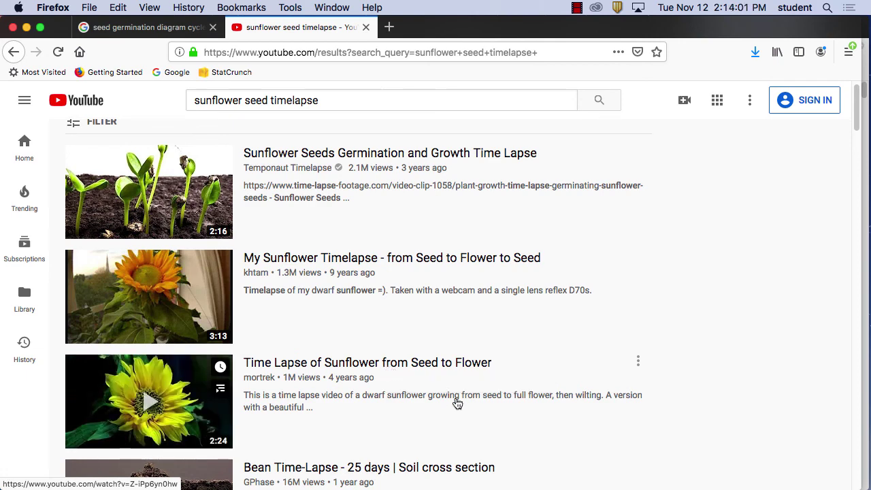
scroll(453, 395, "down", 5)
left_click(389, 176)
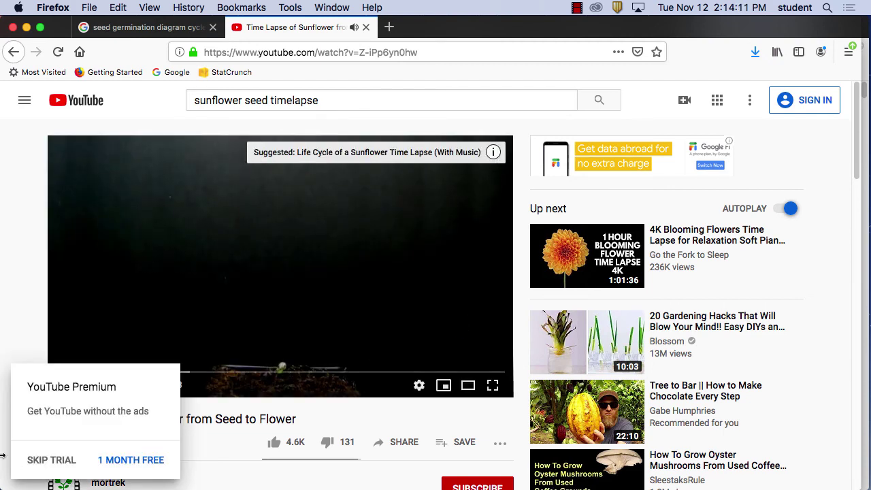
Dismiss the YouTube Premium offer and seek the time-lapse past 1:33 to the bloomed sunflower
left_click(45, 460)
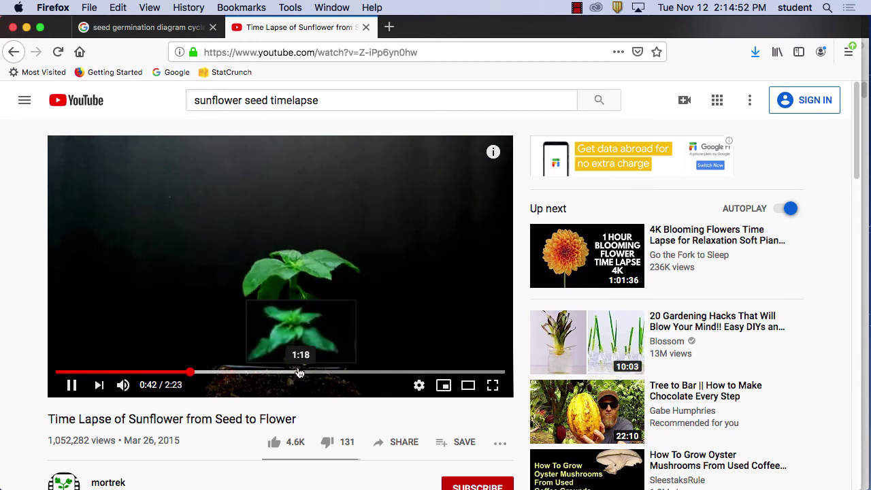
left_click(300, 372)
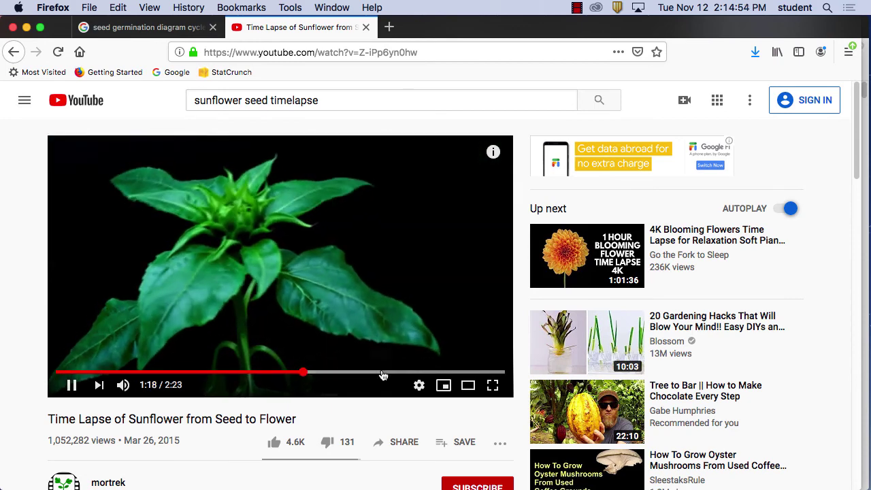
left_click(383, 373)
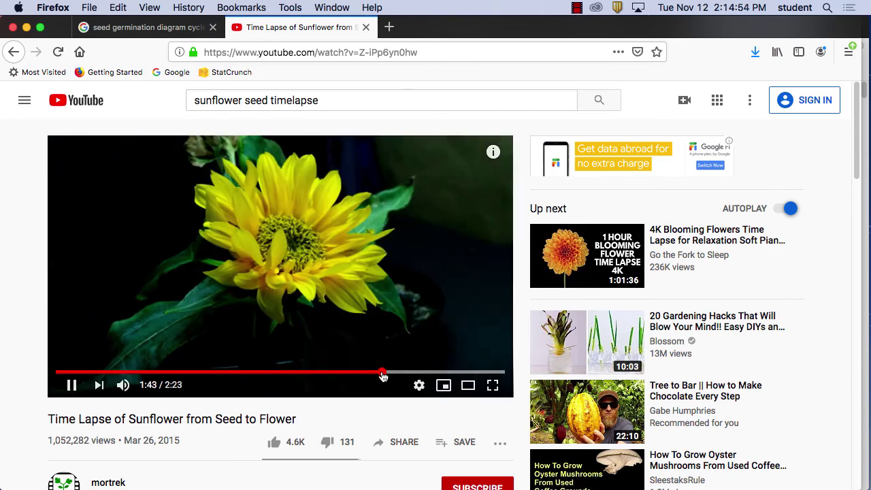
left_click(276, 374)
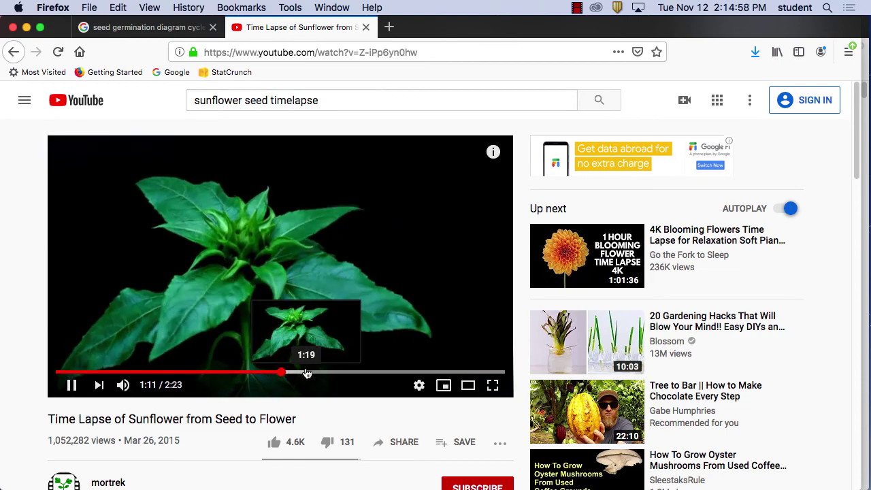
left_click(306, 373)
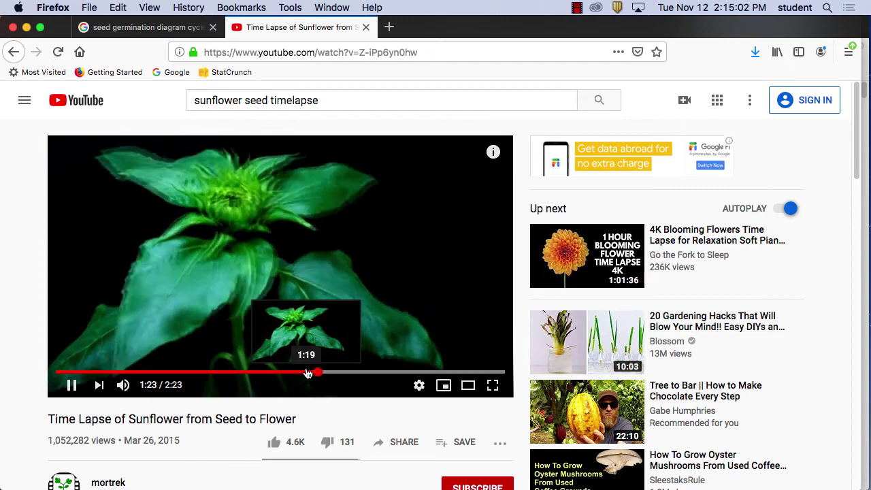
left_click(349, 374)
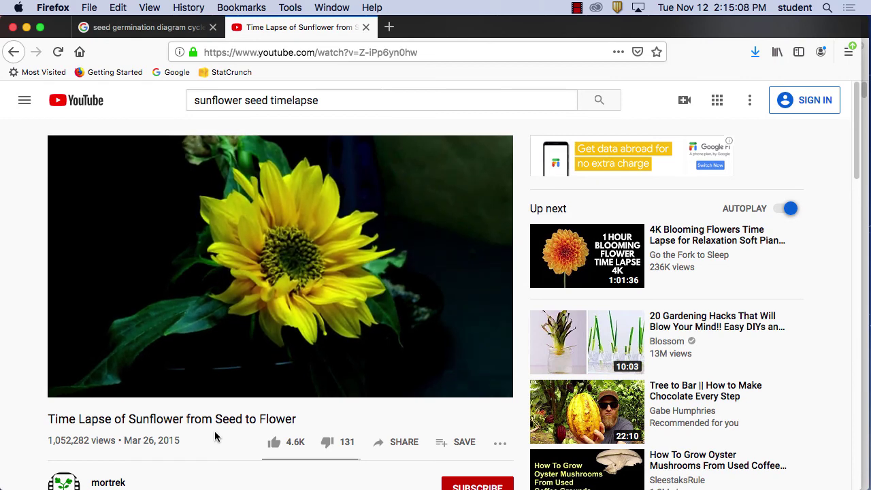
Capture a region screenshot of the bloomed-sunflower video frame and pause playback at 1:59
key("super+shift+4")
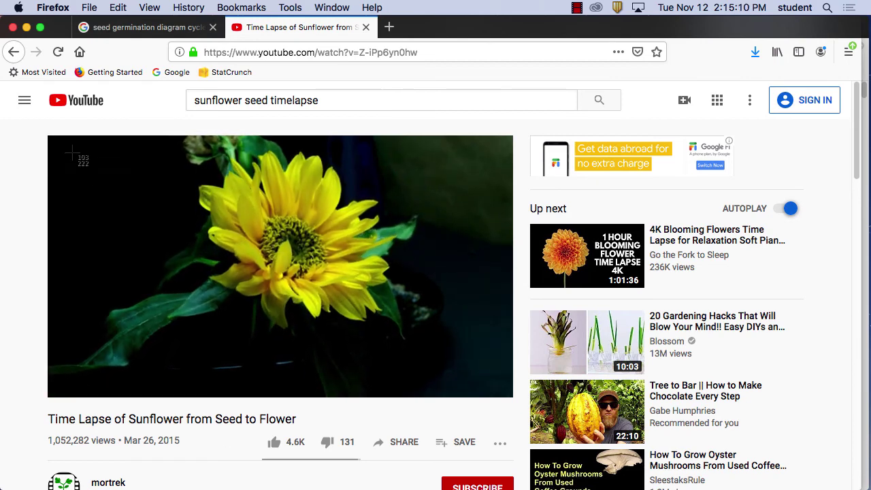
left_click_drag(49, 136, 512, 392)
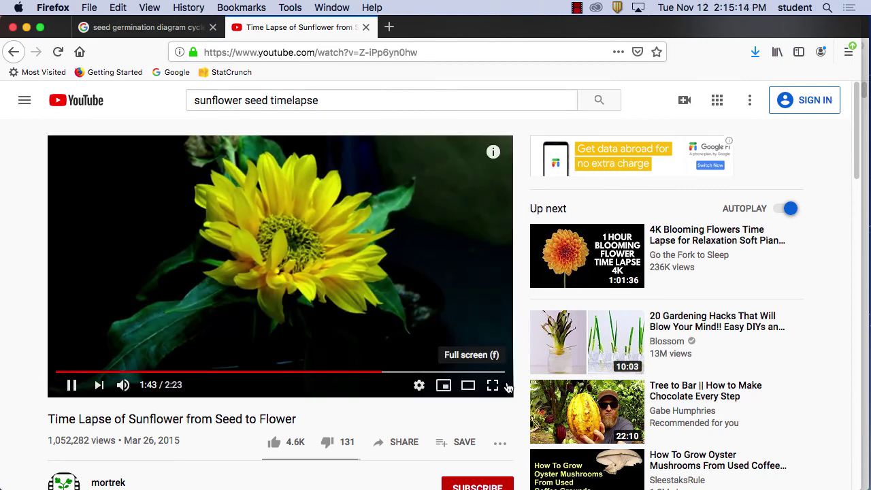
key("super+shift+4")
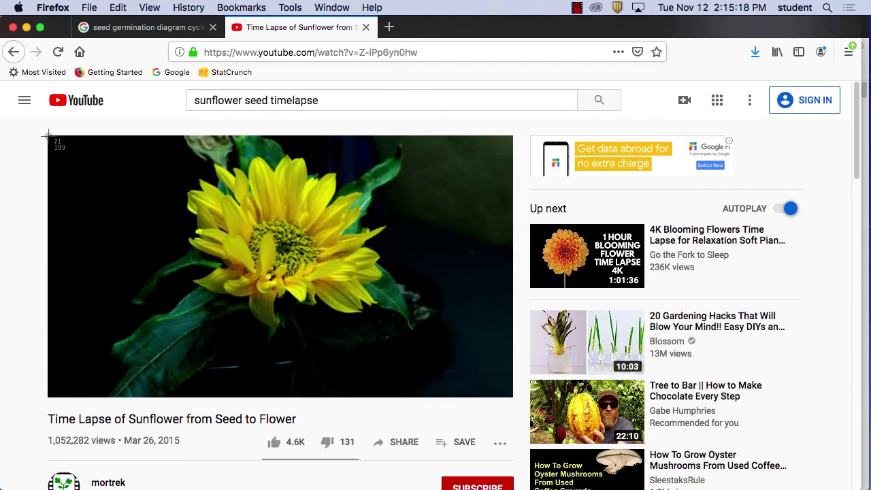
left_click_drag(48, 136, 514, 398)
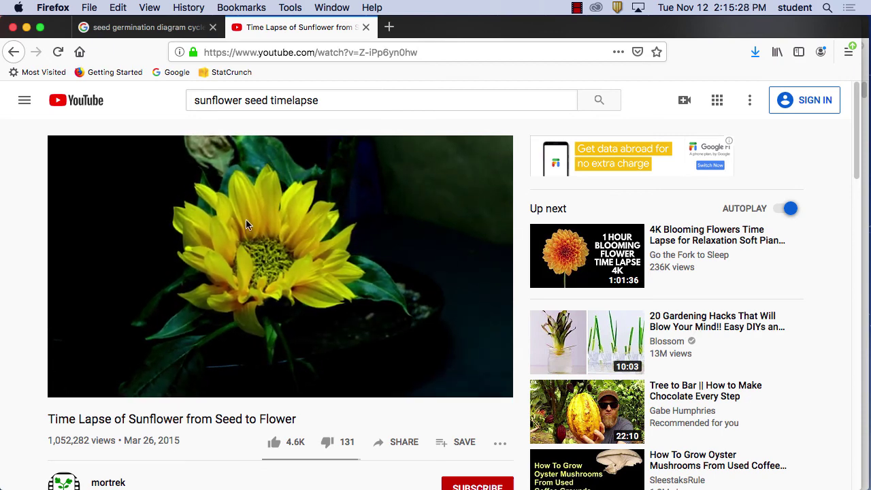
left_click(71, 385)
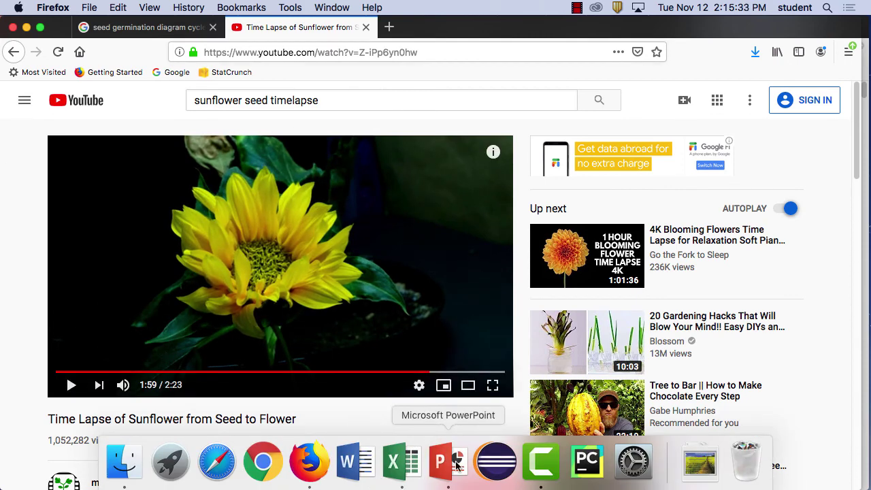
Back in PowerPoint, add a new Title and Content slide 6 after Seed is Growing
left_click(448, 462)
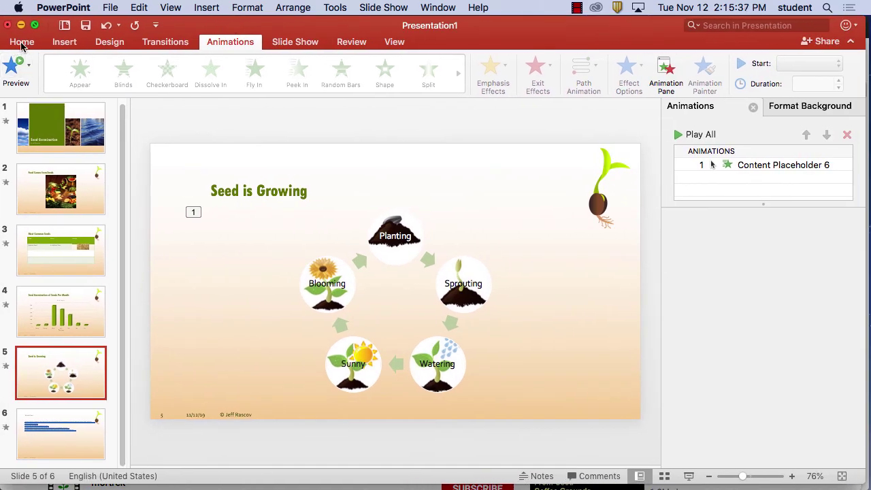
left_click(22, 44)
left_click(64, 42)
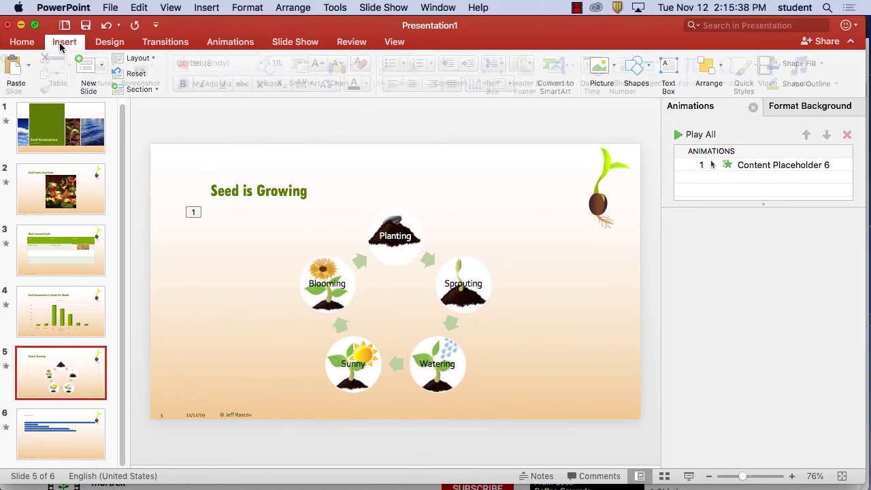
left_click(30, 66)
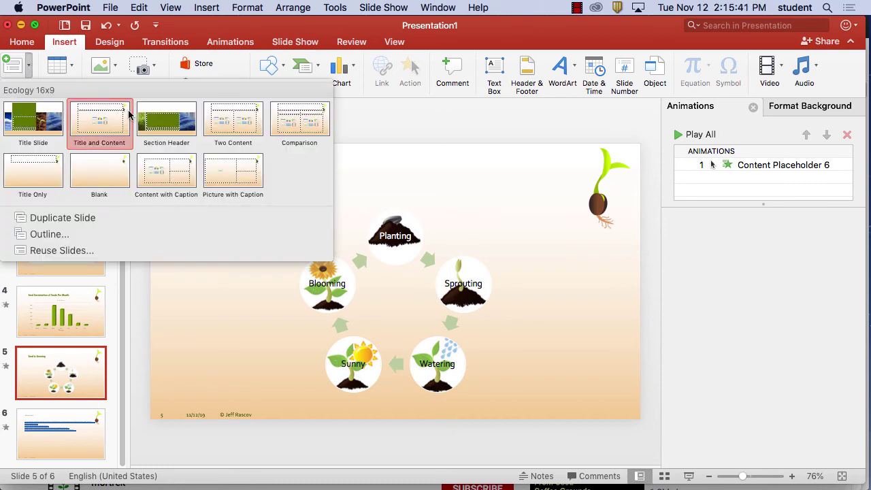
left_click(117, 119)
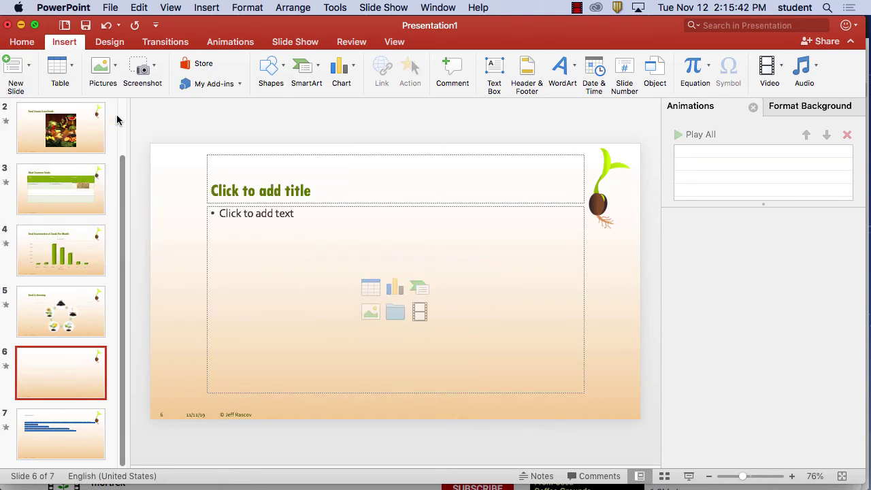
Title the new slide 'Time Lapes of Sun Flower' and maximise the presentation window
left_click(309, 189)
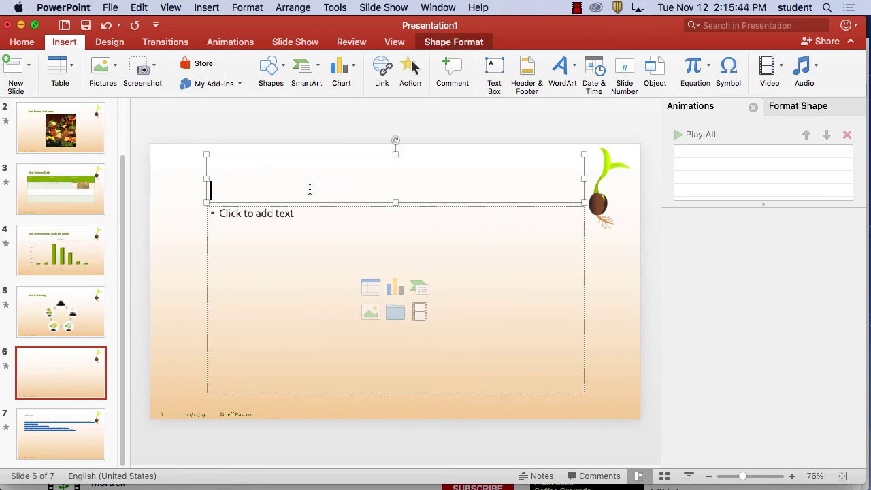
type("Timnelapes")
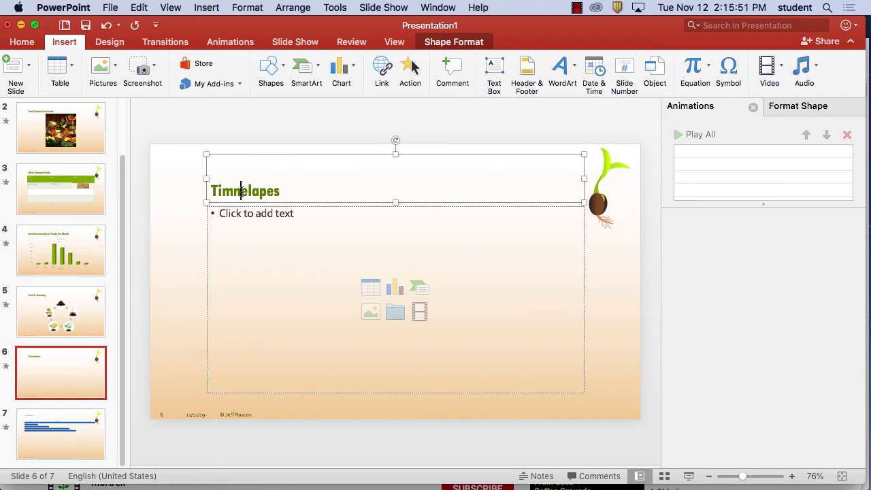
key("BackSpace")
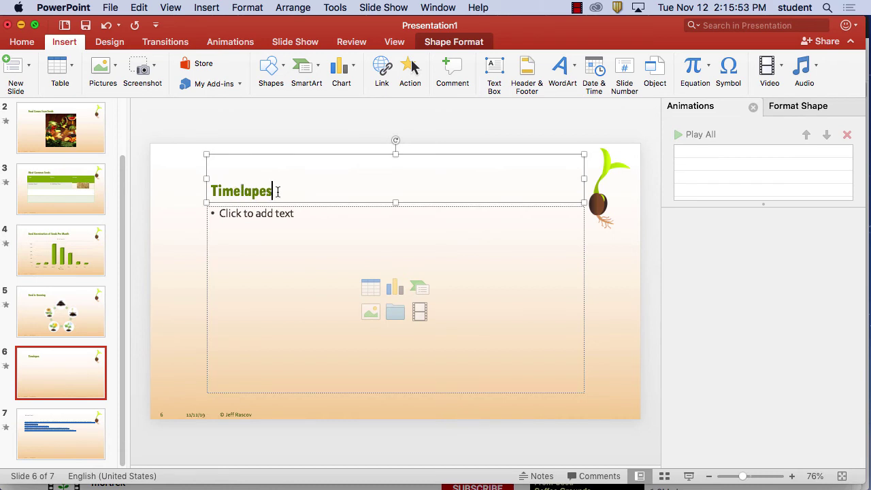
type("of Sun Flower")
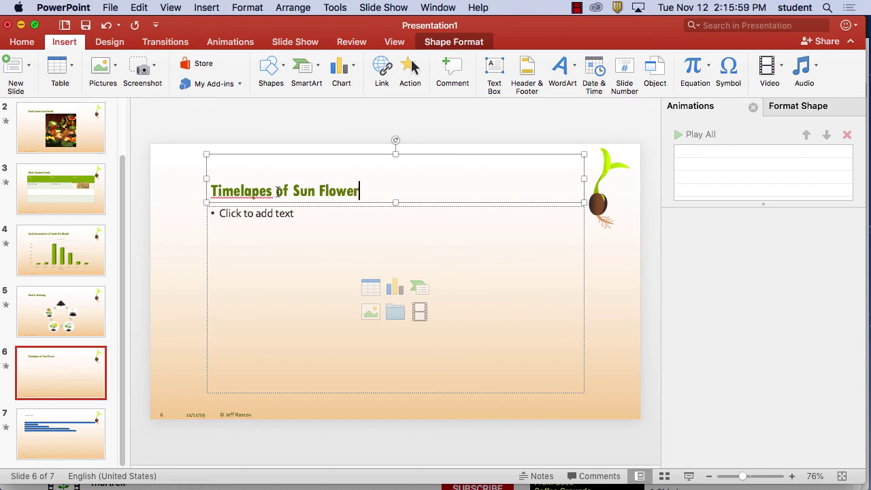
left_click_drag(350, 18, 632, 64)
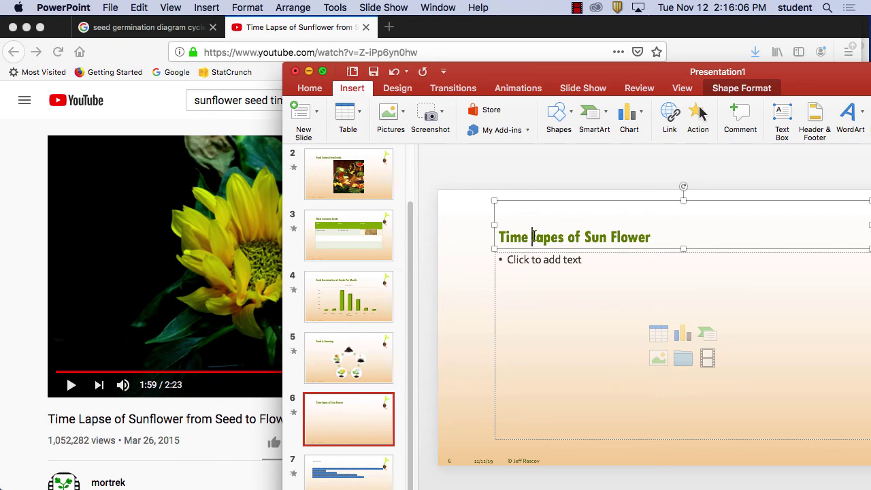
key("BackSpace")
type("L")
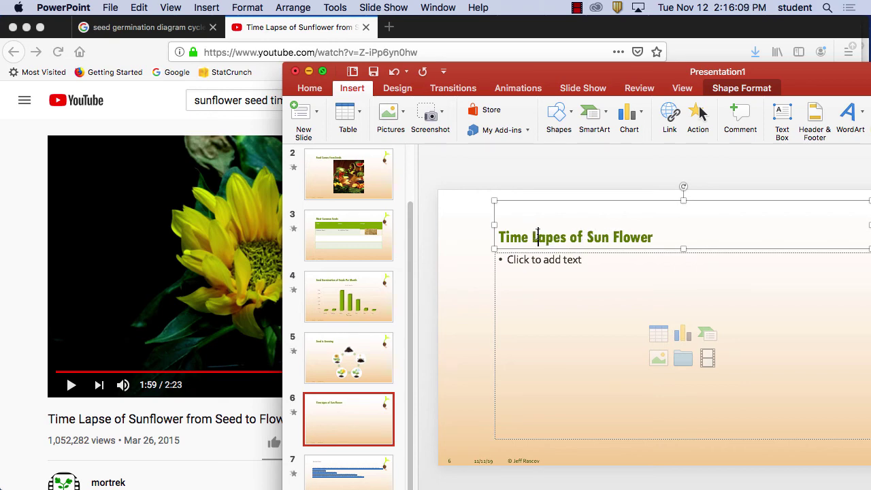
double_click(698, 73)
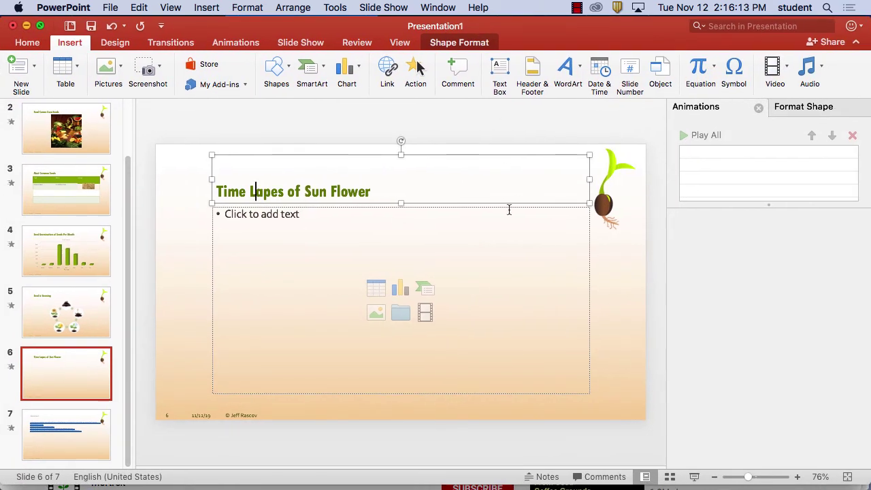
Insert the 2.15.09 PM sunflower screenshot from Desktop into slide 6's content placeholder
left_click(377, 314)
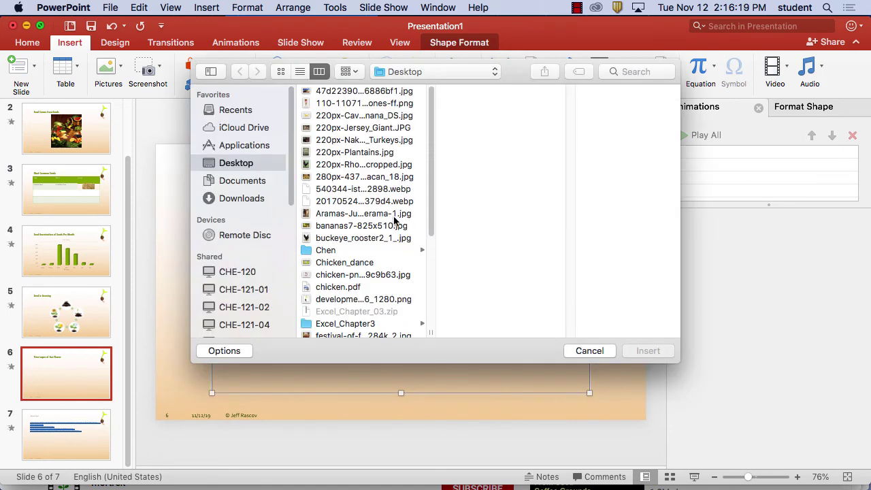
scroll(430, 169, "down", 10)
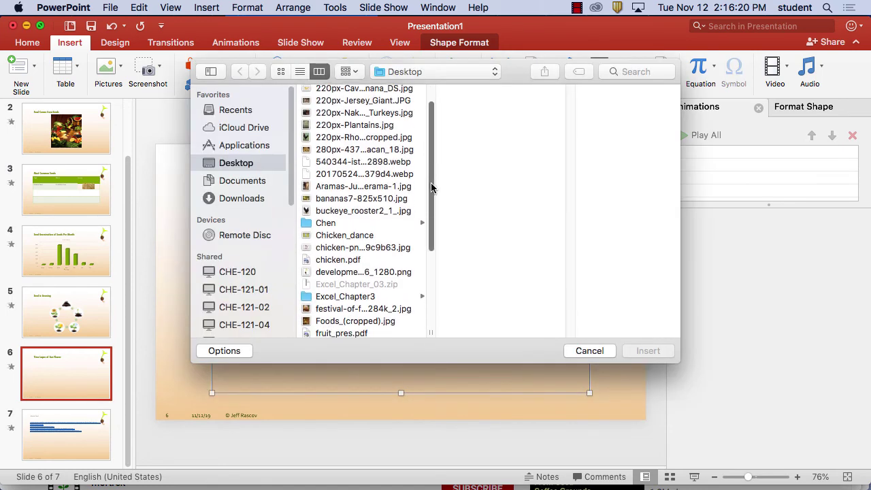
left_click(388, 307)
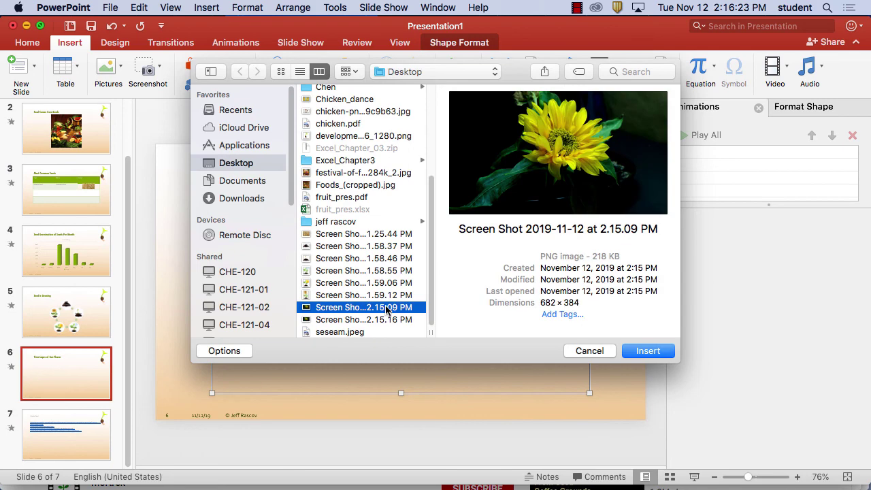
left_click(657, 355)
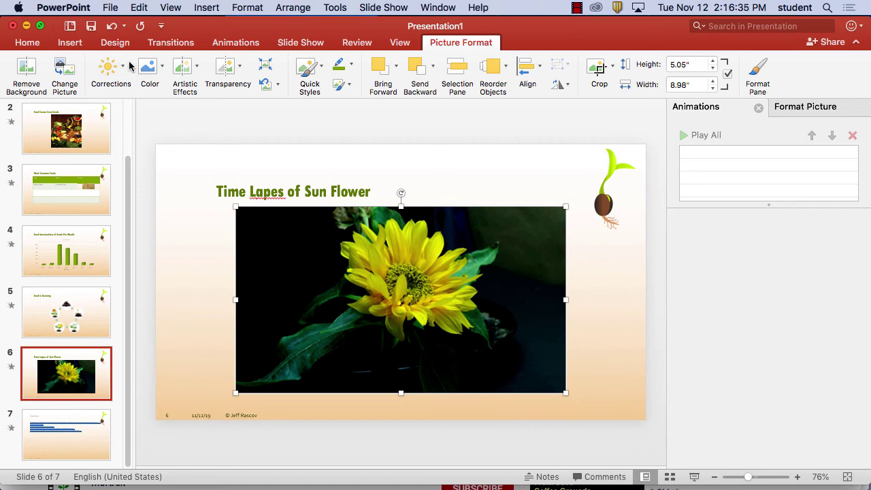
left_click(69, 43)
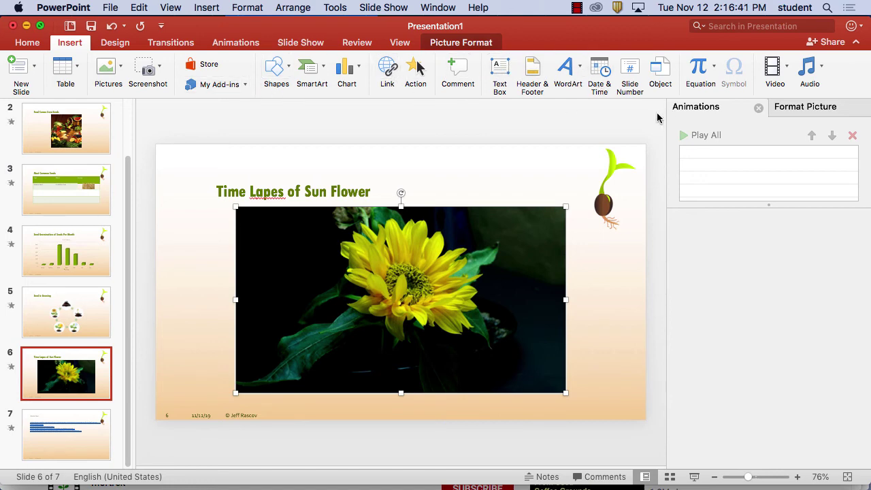
Add a narrow 'Click to Play Video' text box centred below the sunflower picture
left_click(499, 68)
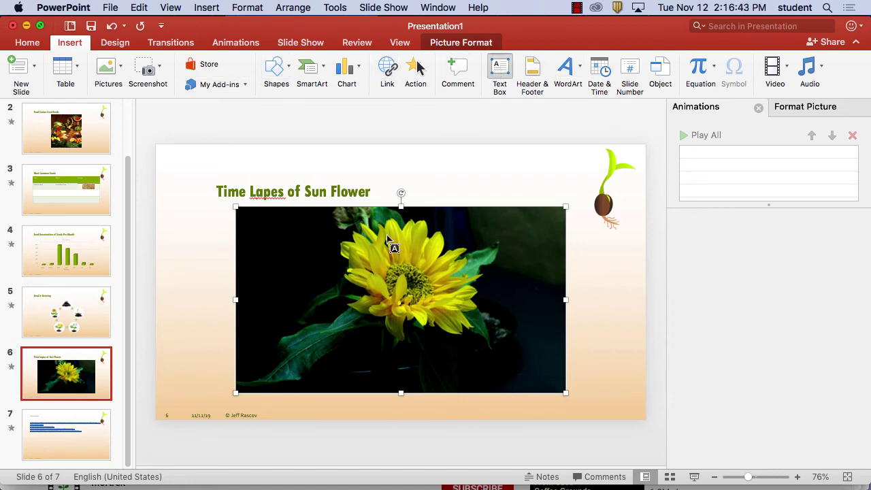
left_click_drag(337, 400, 461, 411)
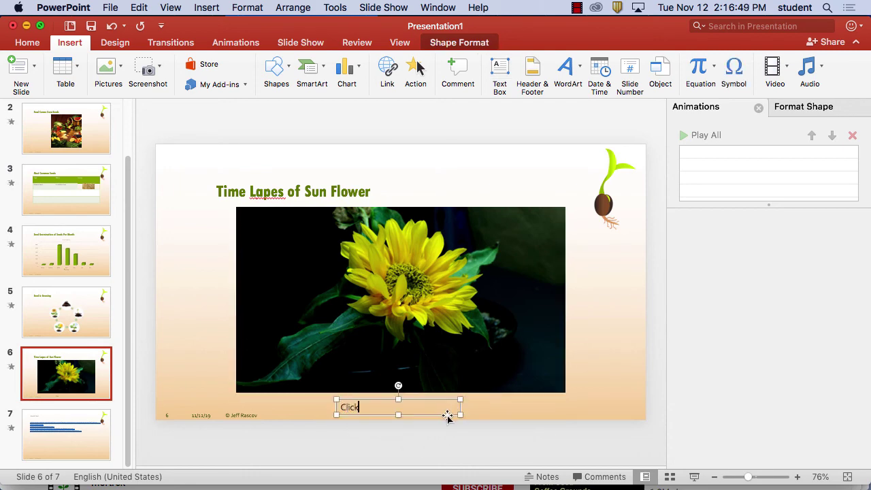
type("lay Video")
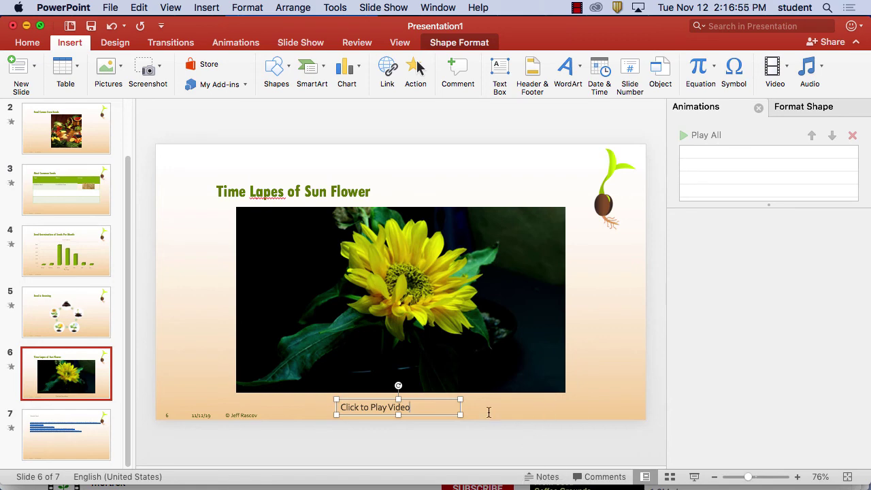
left_click_drag(461, 407, 420, 396)
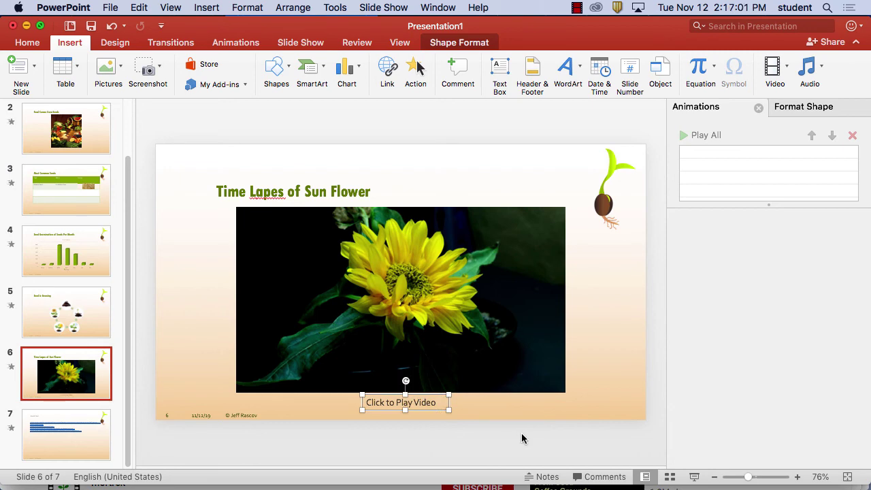
left_click(522, 438)
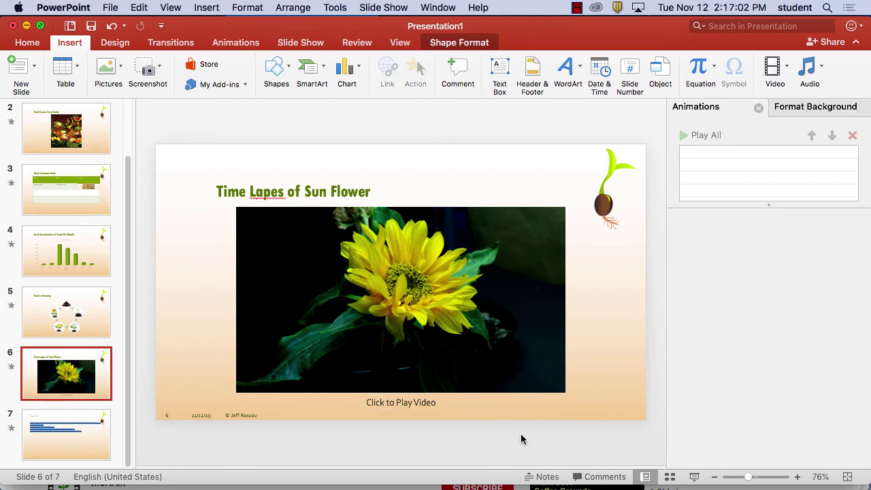
Open the Insert Hyperlink dialog for the sunflower picture, moving PowerPoint aside to expose Firefox
left_click(447, 313)
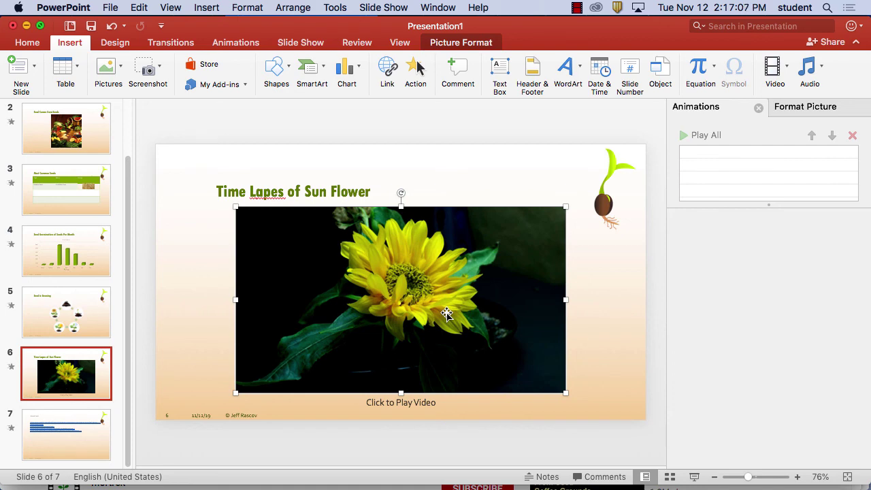
left_click(381, 67)
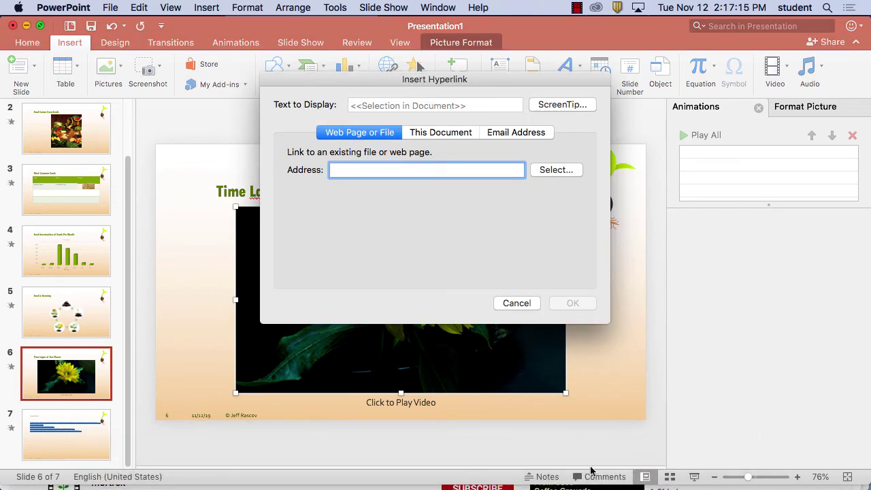
left_click_drag(204, 27, 211, 74)
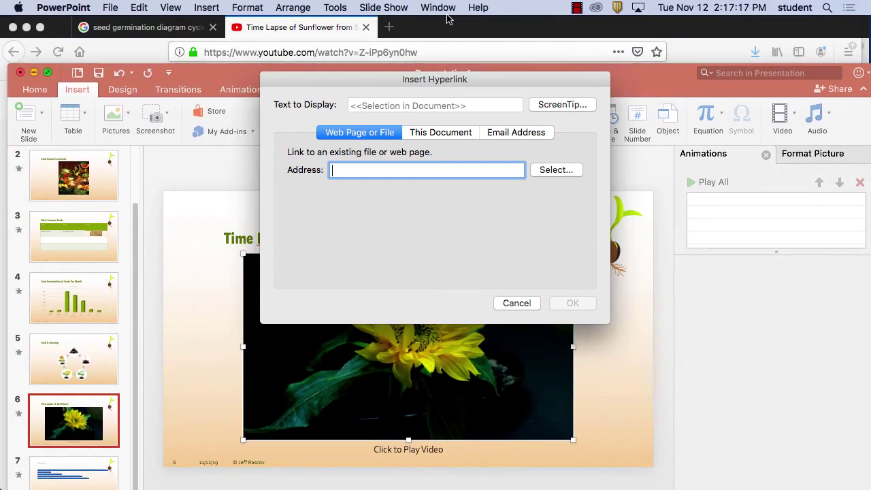
Copy the sunflower video's short youtu.be share link from YouTube
left_click(448, 19)
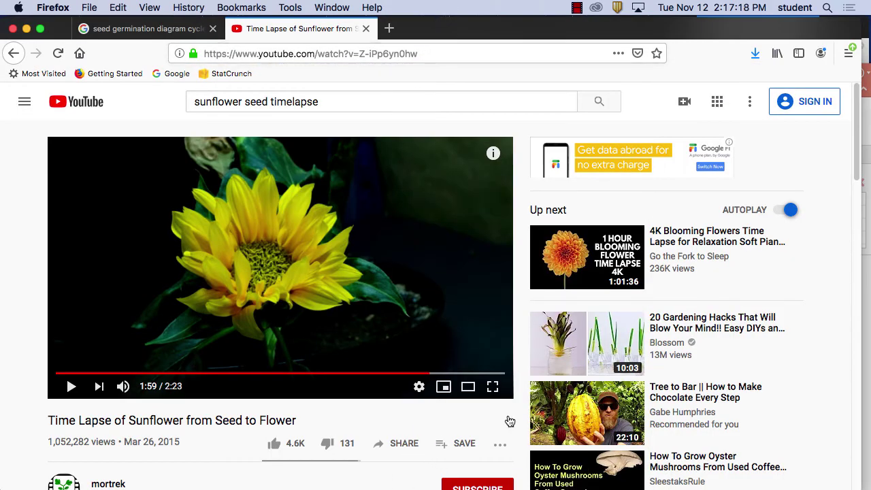
scroll(514, 409, "down", 6)
scroll(520, 388, "up", 6)
scroll(526, 371, "down", 3)
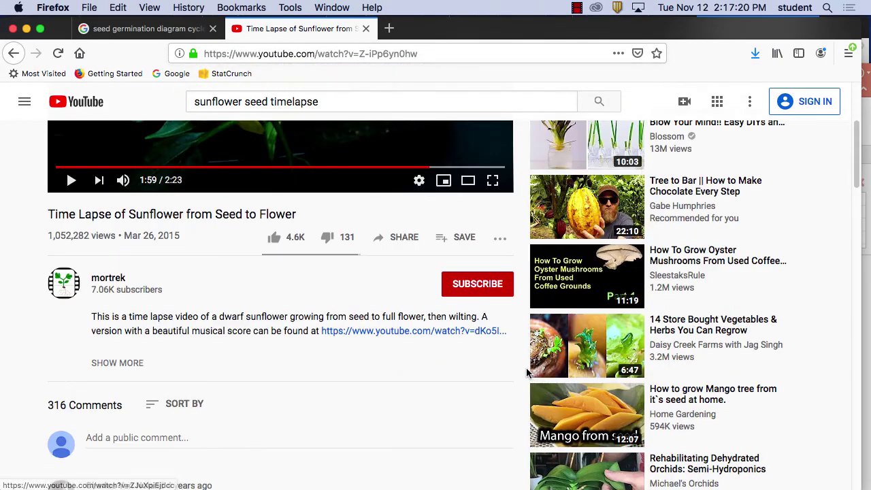
left_click(408, 238)
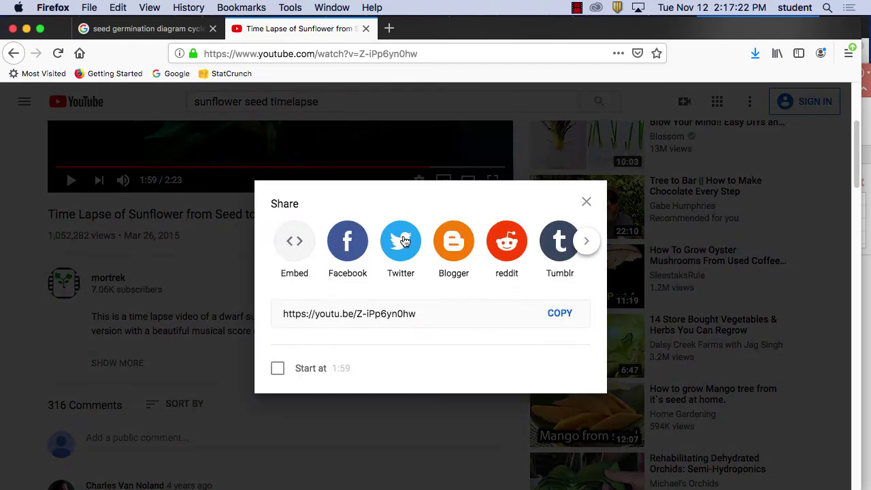
left_click(564, 313)
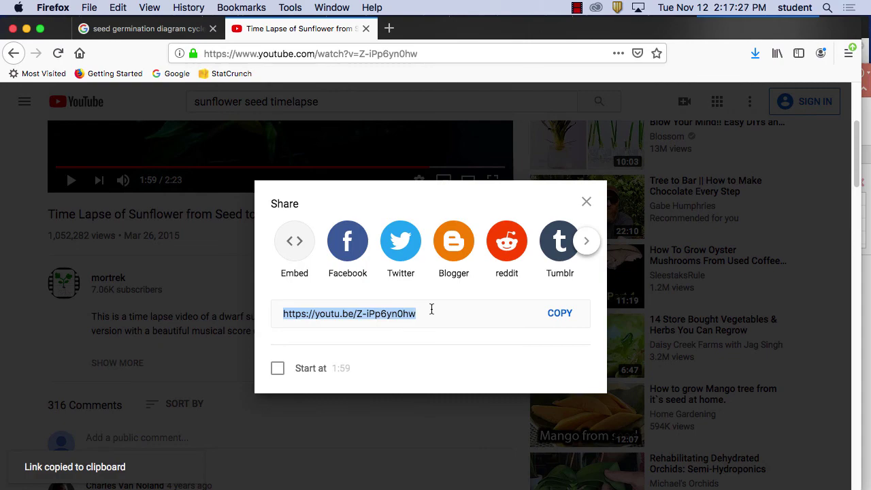
key("Escape")
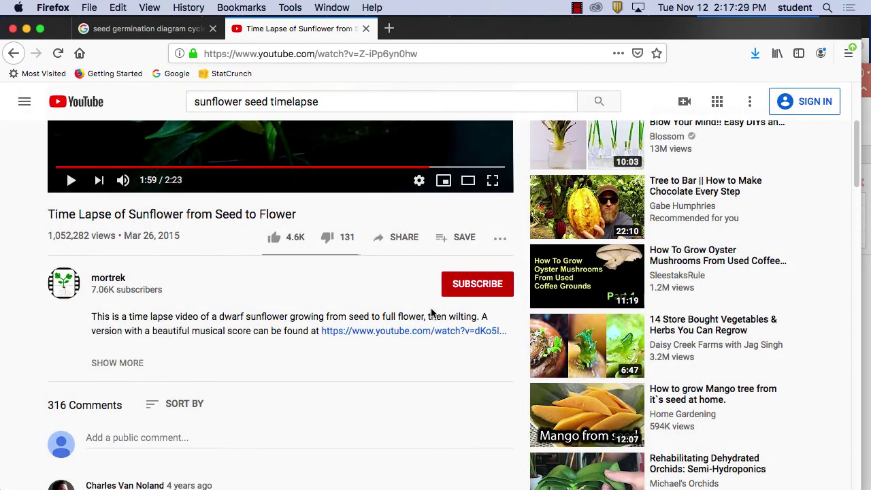
Copy the video's share link set to start at 0:37 instead
left_click(417, 240)
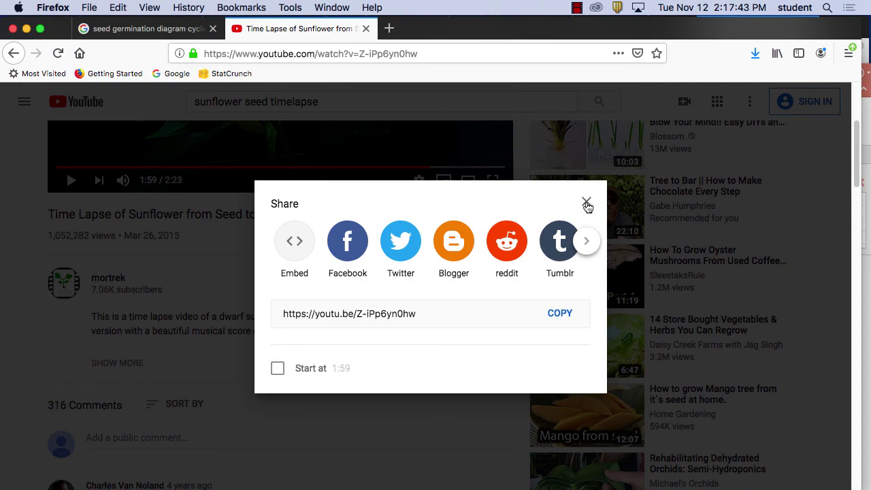
left_click(586, 201)
left_click_drag(405, 171, 175, 170)
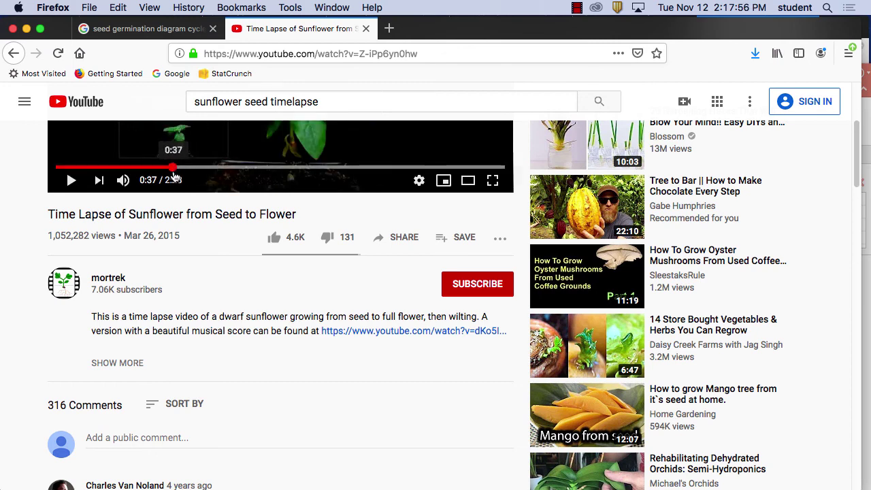
left_click(404, 237)
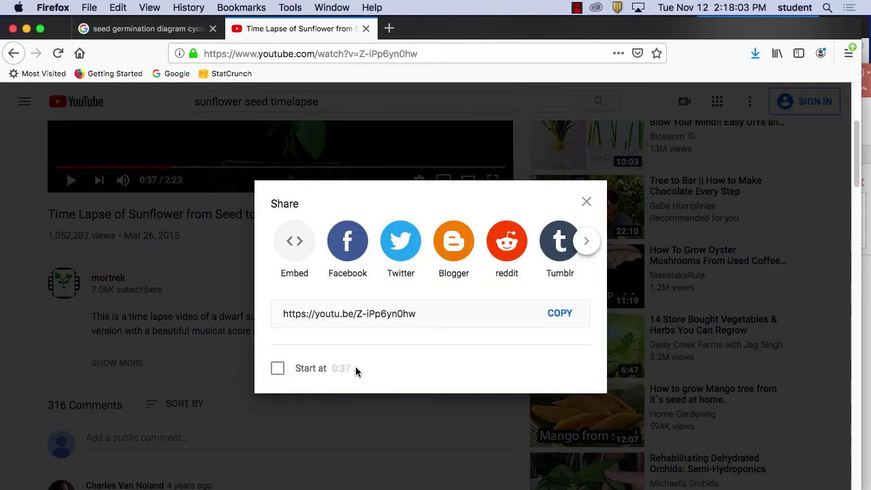
left_click(277, 371)
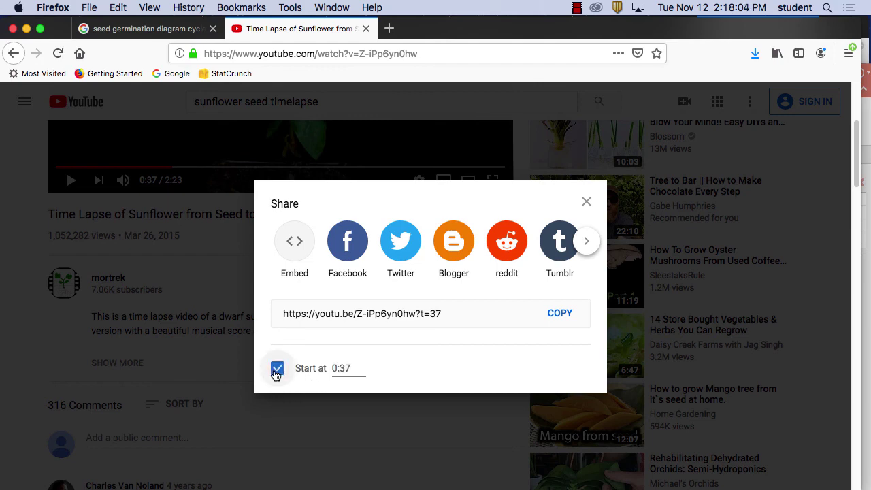
left_click(560, 315)
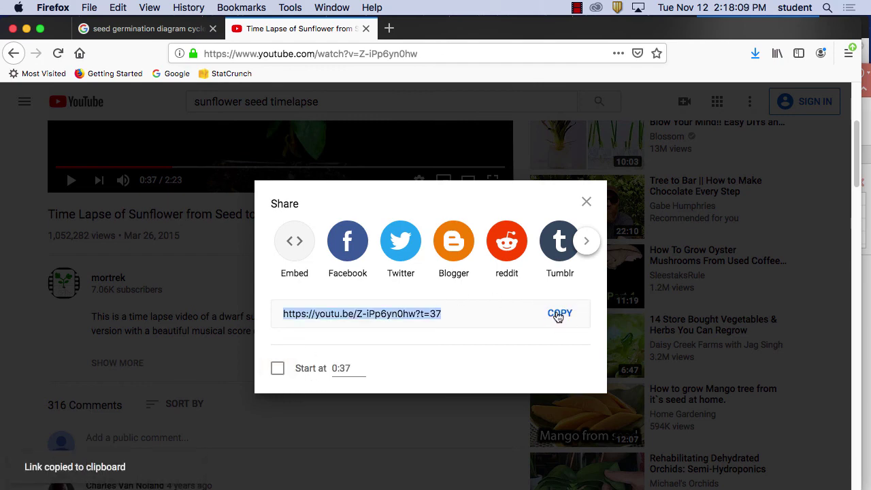
Paste the 0:37 YouTube link as the sunflower picture's hyperlink, then go to slide 1
left_click(443, 469)
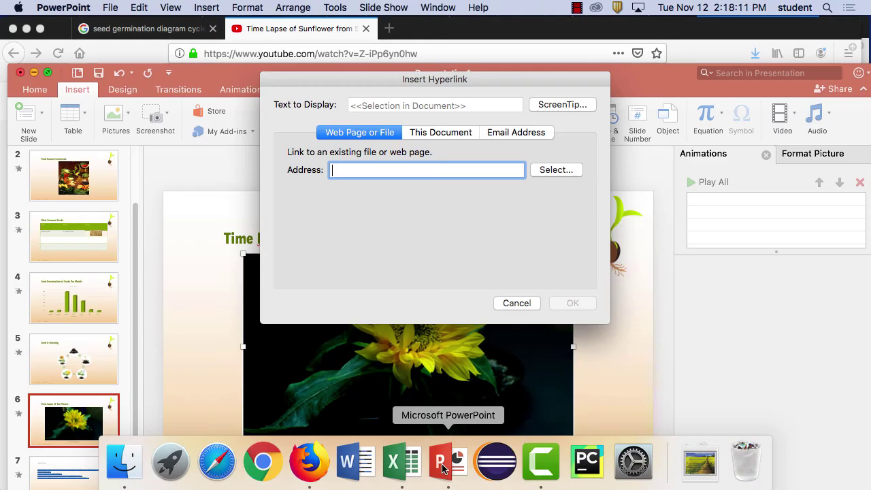
key("super+v")
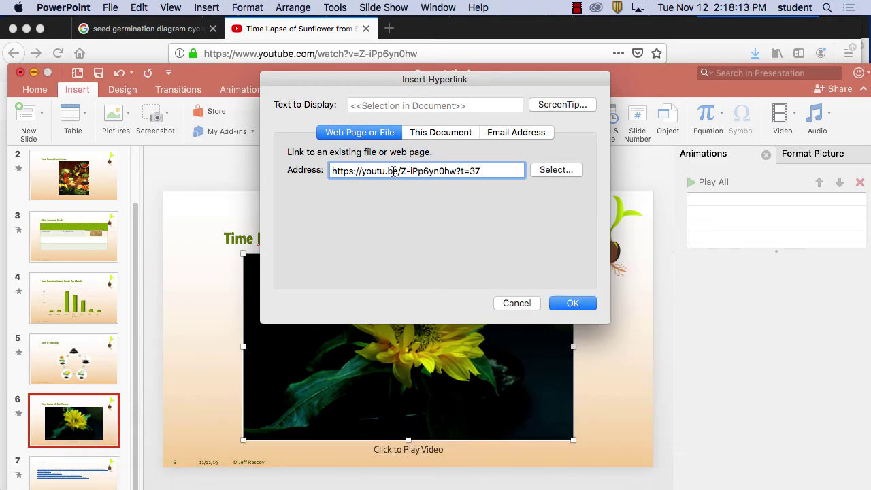
left_click(572, 304)
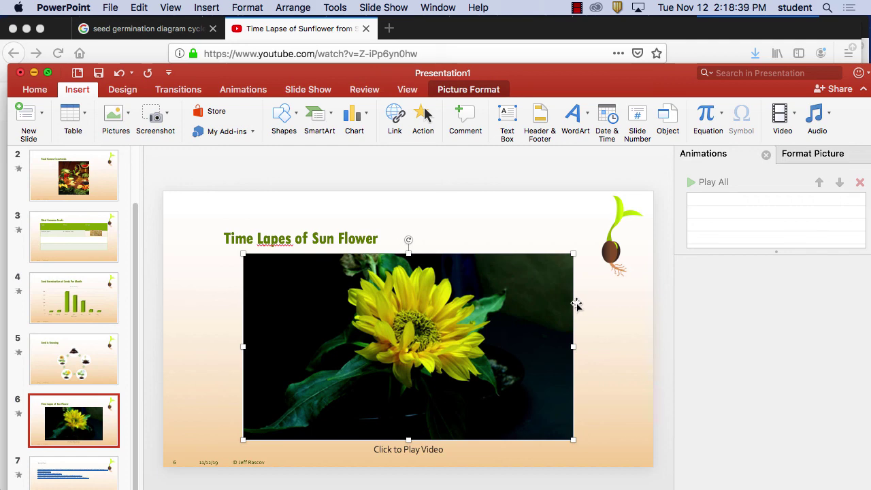
left_click_drag(132, 288, 133, 192)
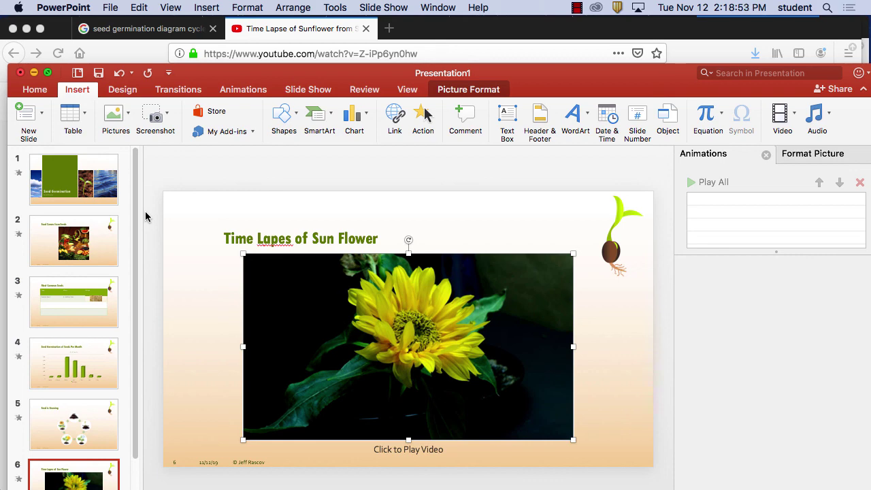
left_click(89, 178)
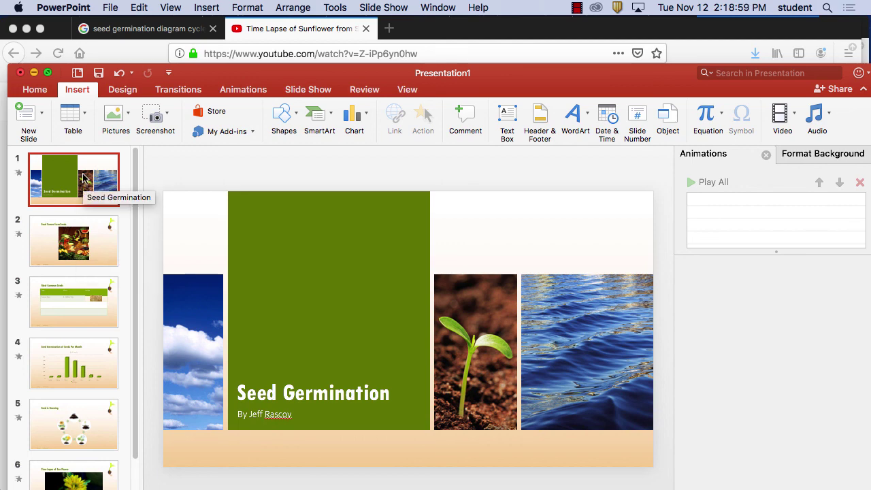
Give slide 2 a Wipe transition and slide 3 an Airplane transition
left_click(78, 238)
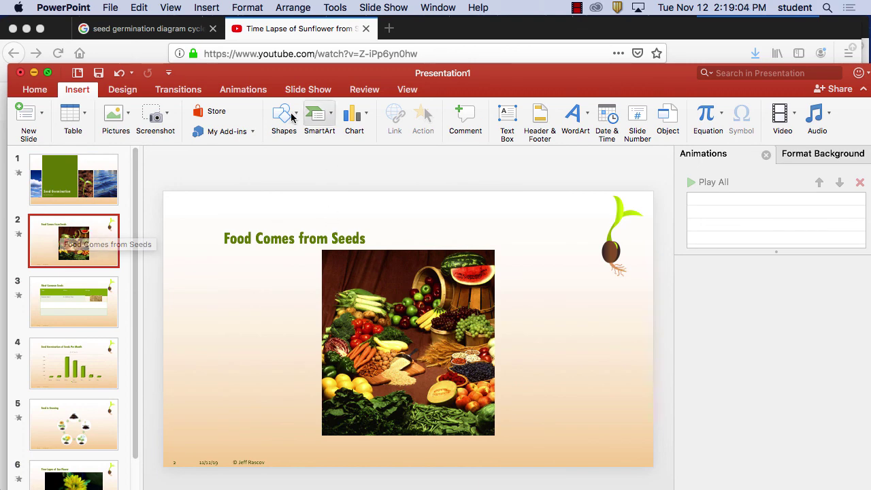
left_click(187, 94)
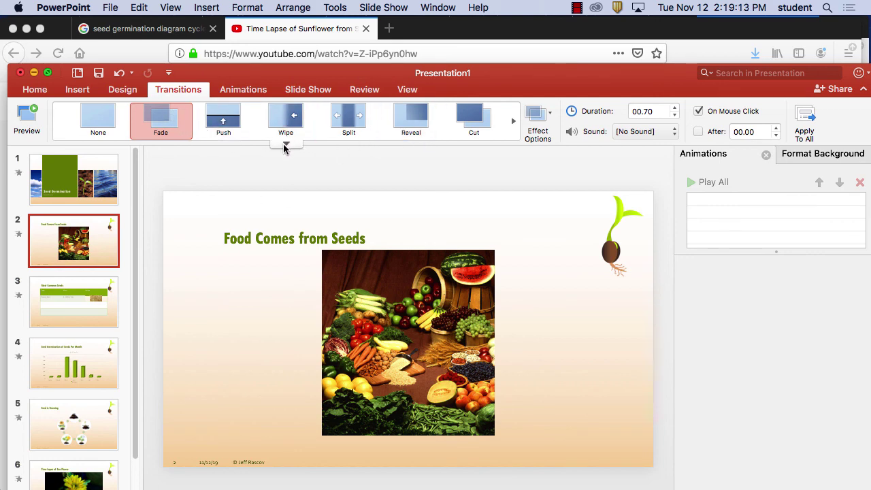
left_click(287, 119)
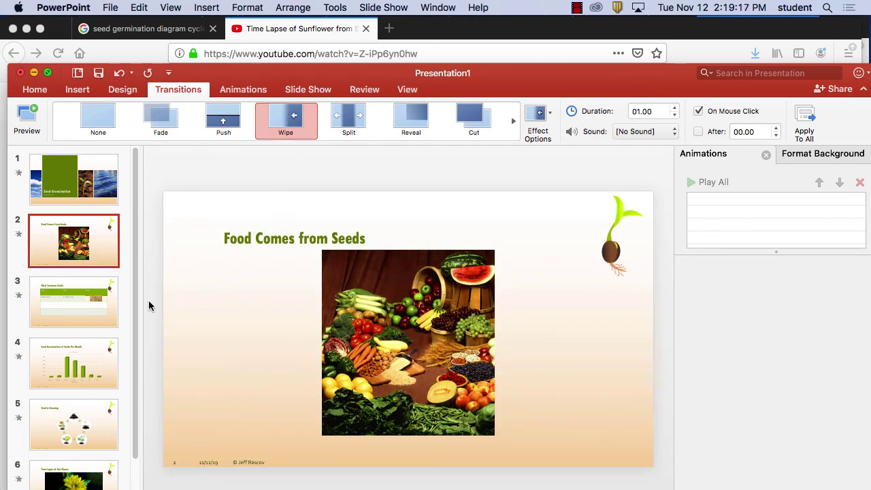
left_click(82, 300)
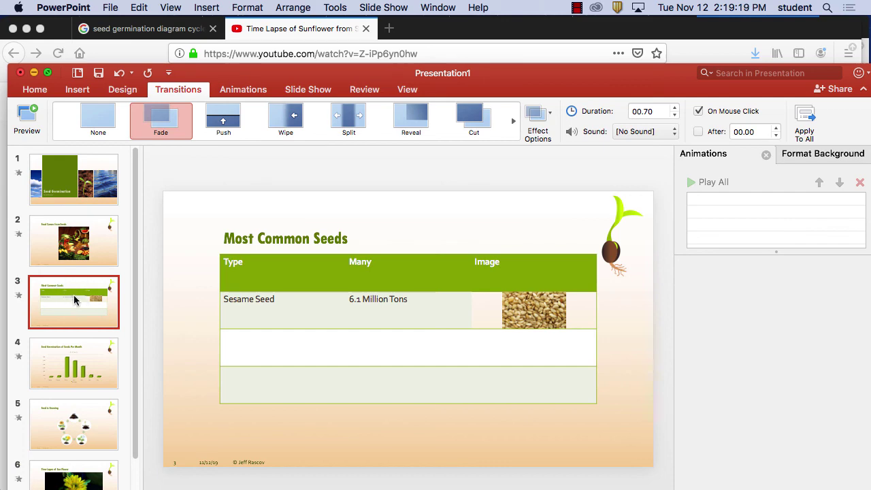
left_click(287, 144)
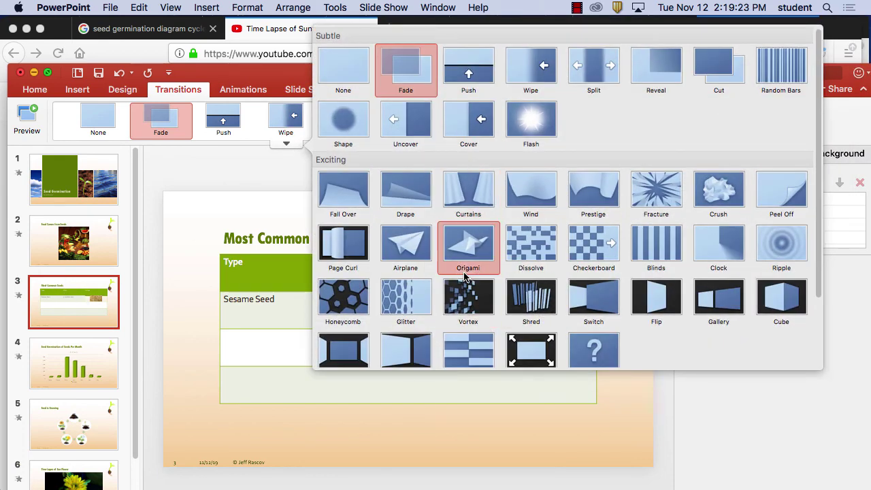
left_click(408, 248)
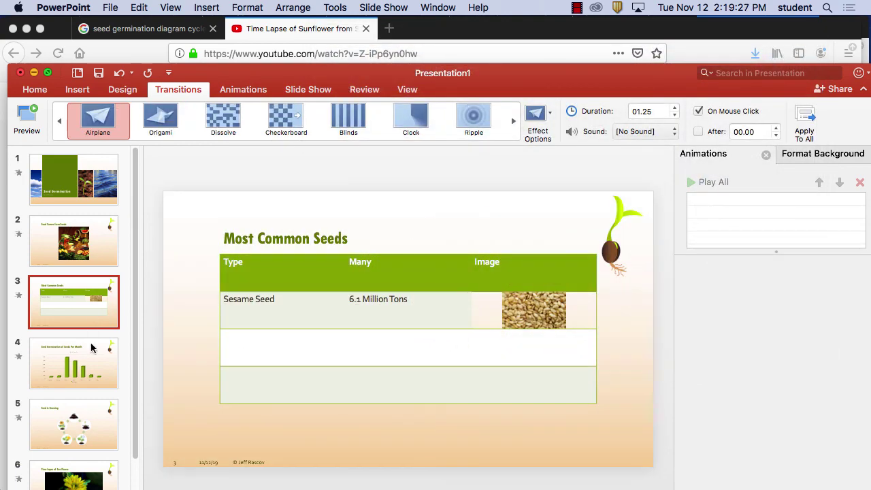
Apply a Vortex transition to slide 4 and a 3.4-second Reveal to slide 5
left_click(92, 348)
left_click(287, 143)
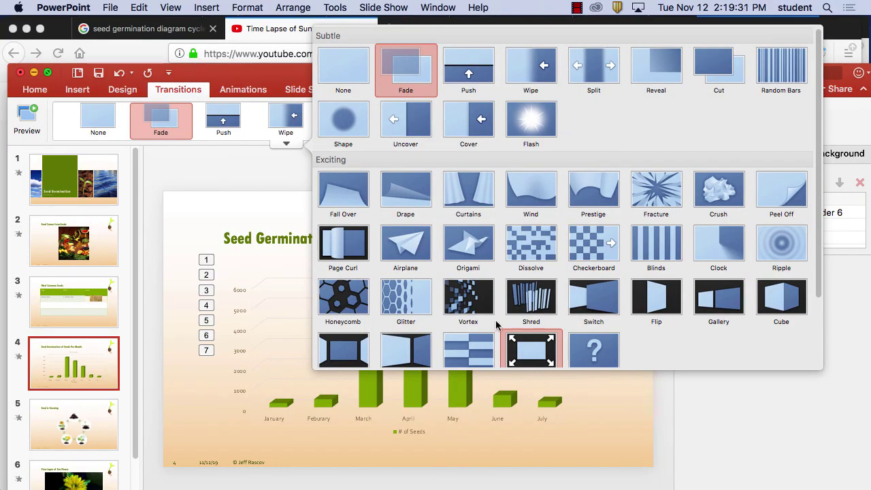
left_click(471, 307)
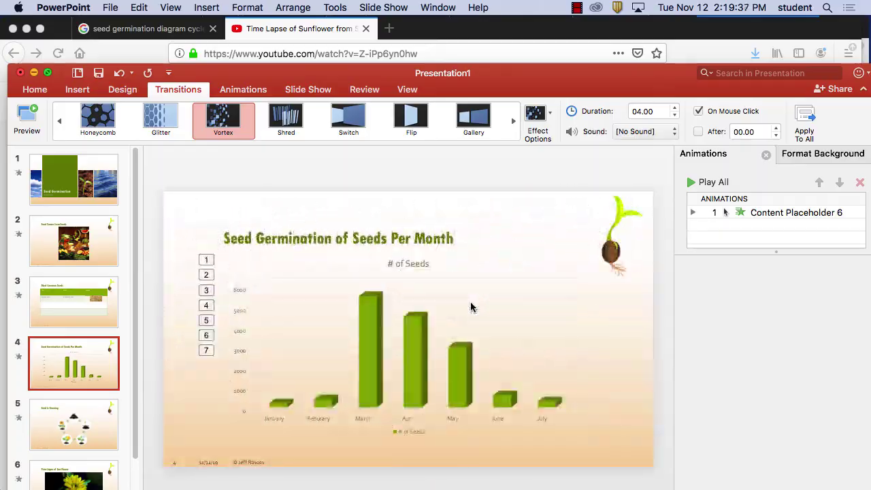
left_click(91, 437)
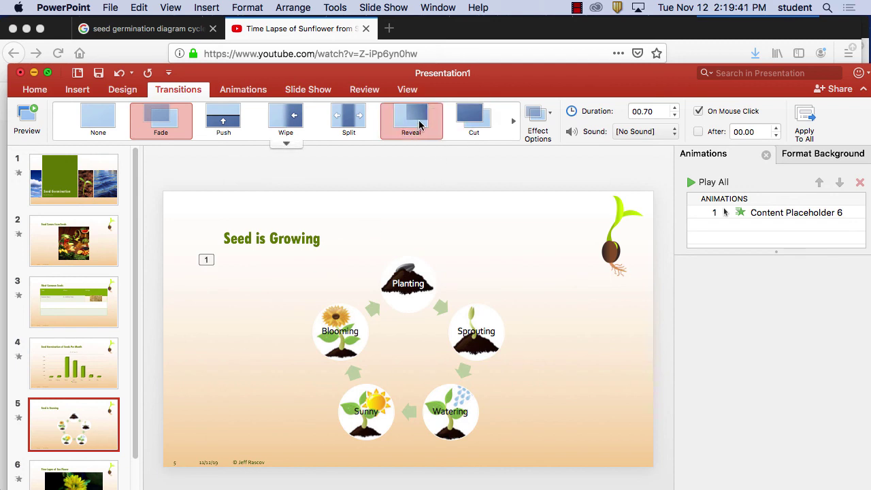
left_click(419, 125)
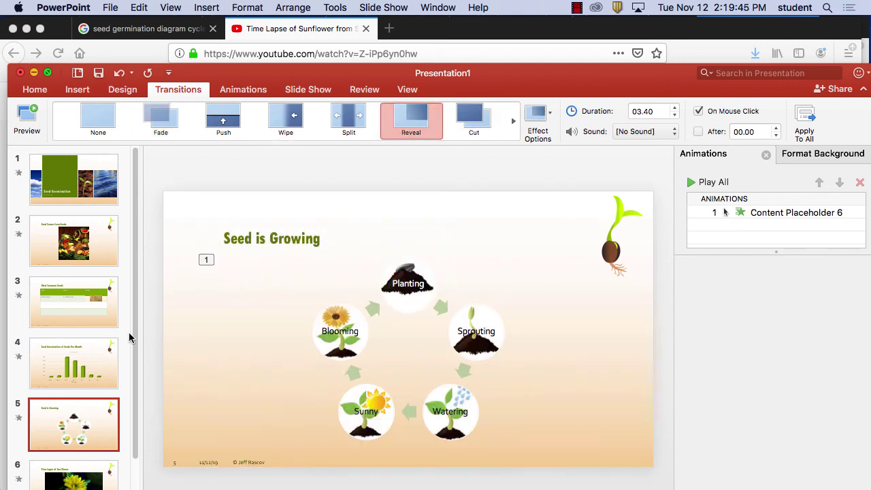
Apply a 2-second Fall Over to slide 6 and Fade to slide 7, then return to slide 2
key("Down")
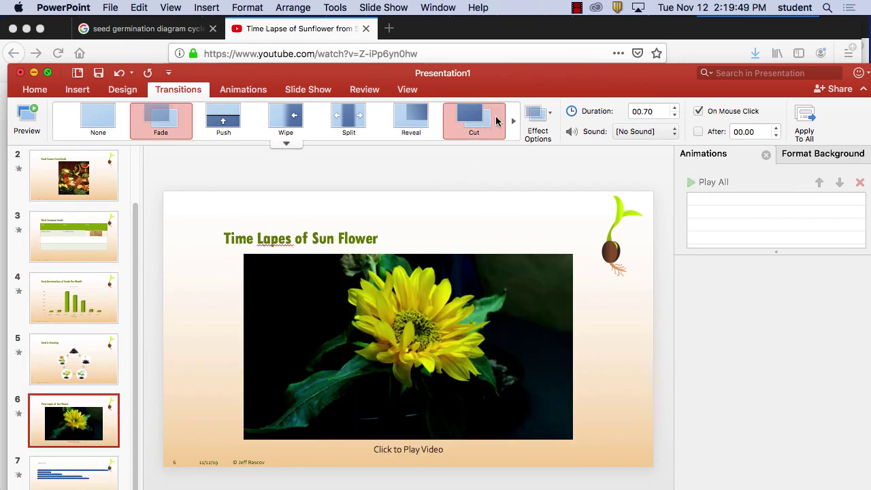
left_click(513, 121)
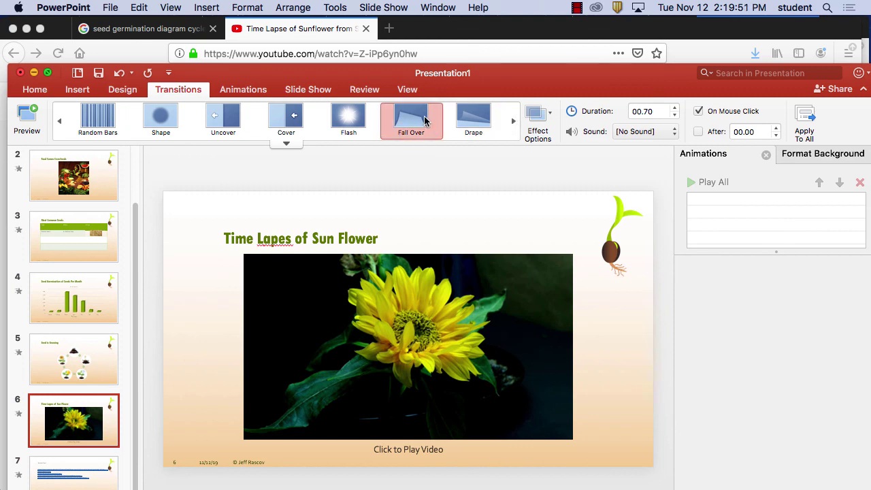
left_click(424, 121)
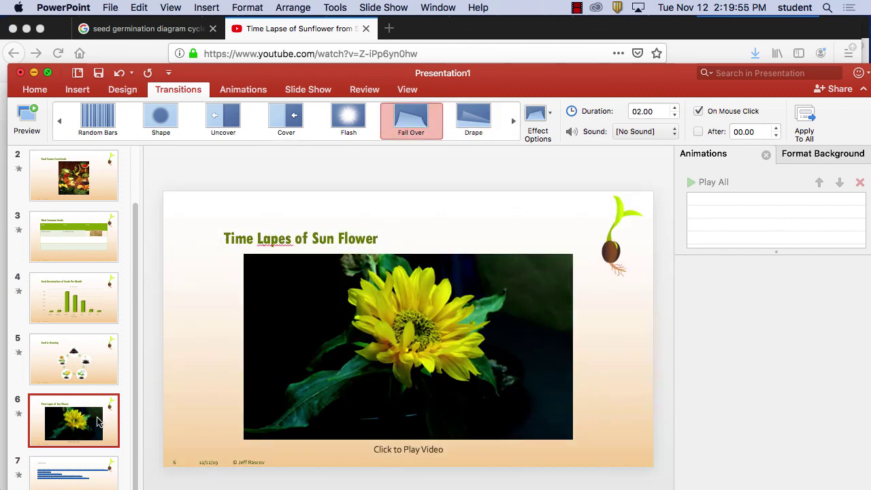
left_click(87, 469)
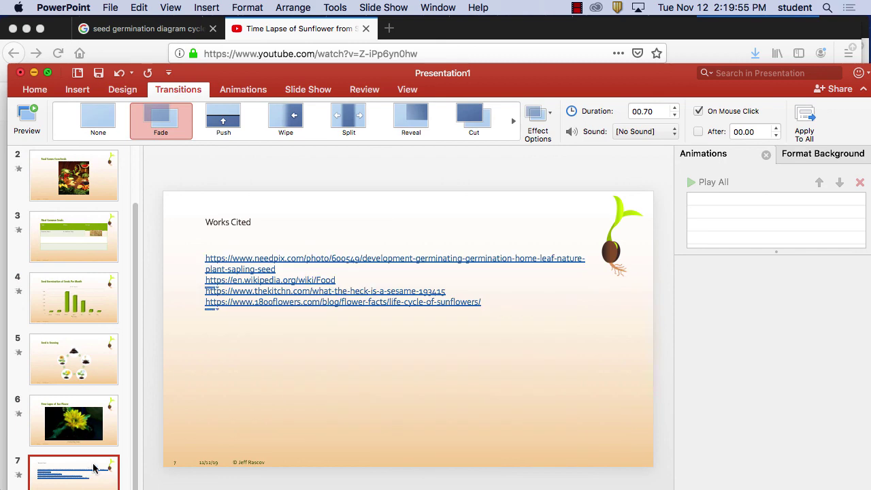
left_click(162, 120)
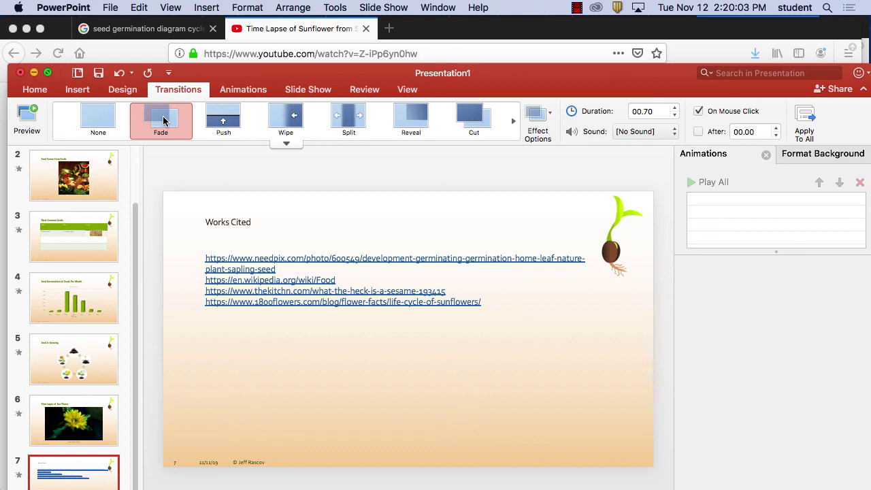
left_click(99, 164)
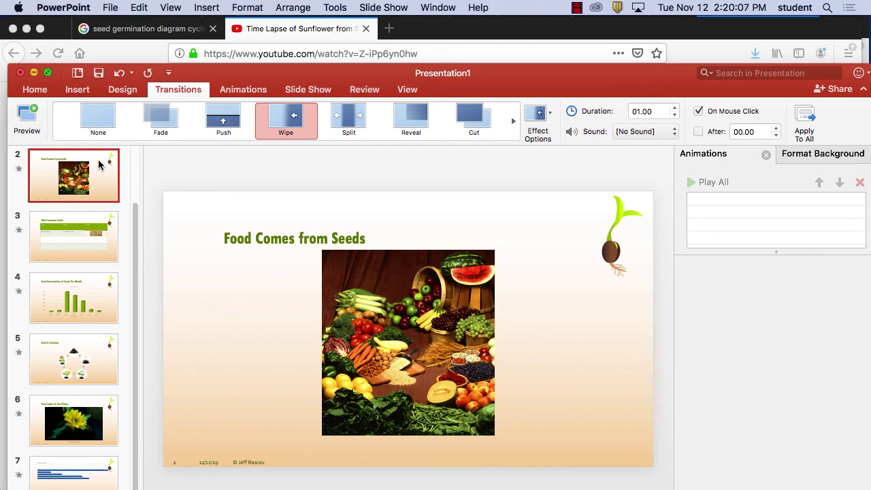
scroll(85, 173, "up", 2)
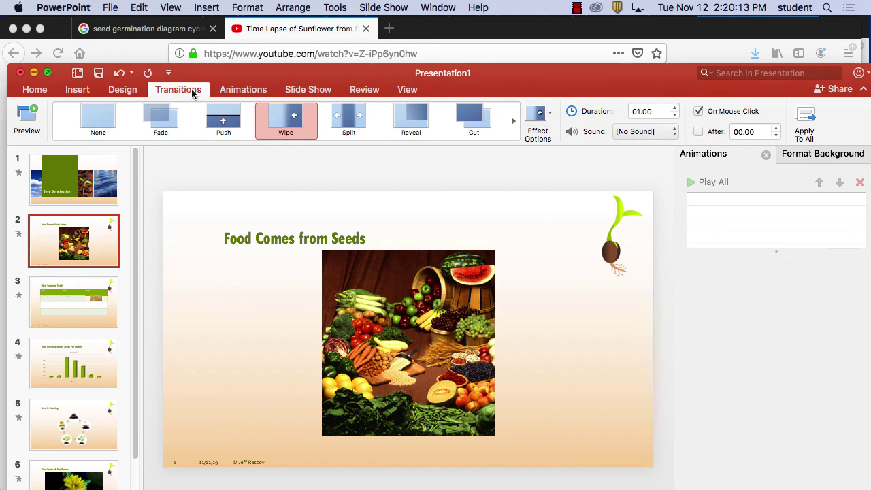
Add a Laser sound to slide 2's Wipe transition and an Explosion sound to slide 3's Airplane transition
left_click(669, 132)
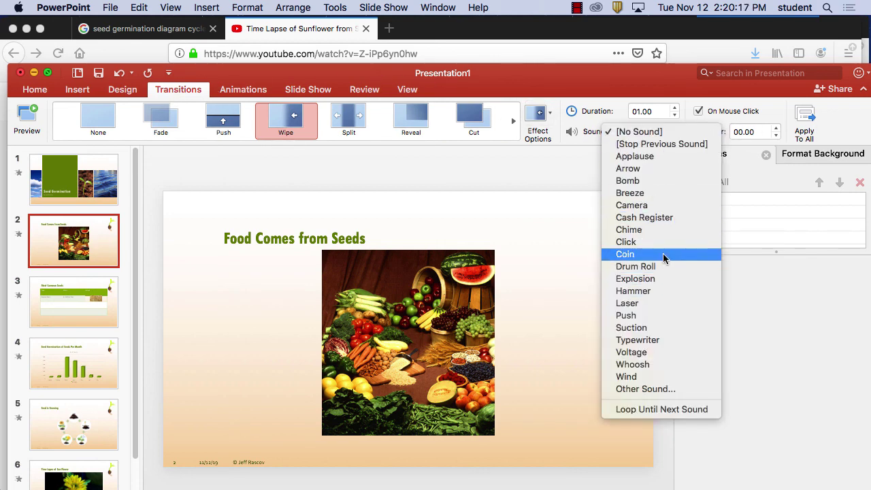
left_click(665, 304)
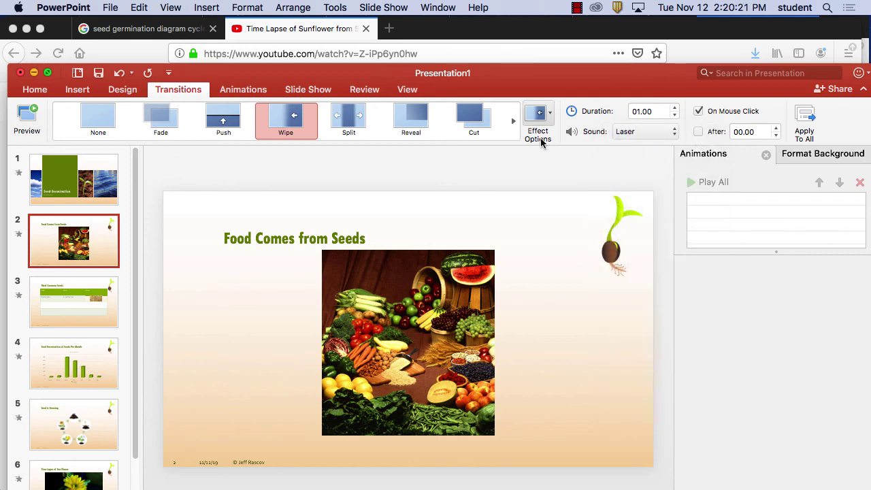
left_click(74, 301)
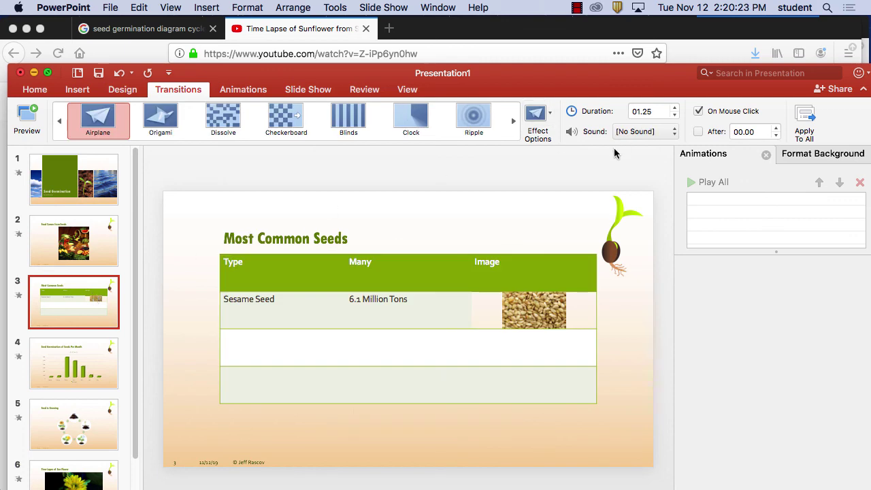
left_click(627, 132)
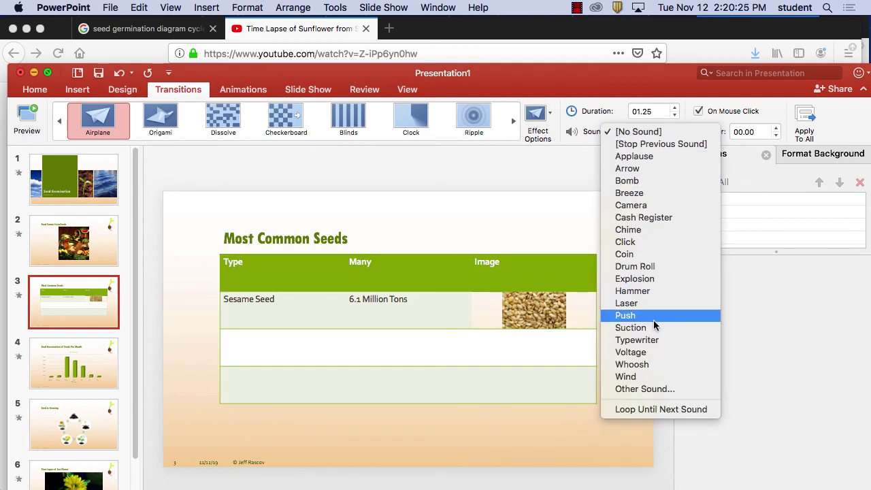
left_click(665, 281)
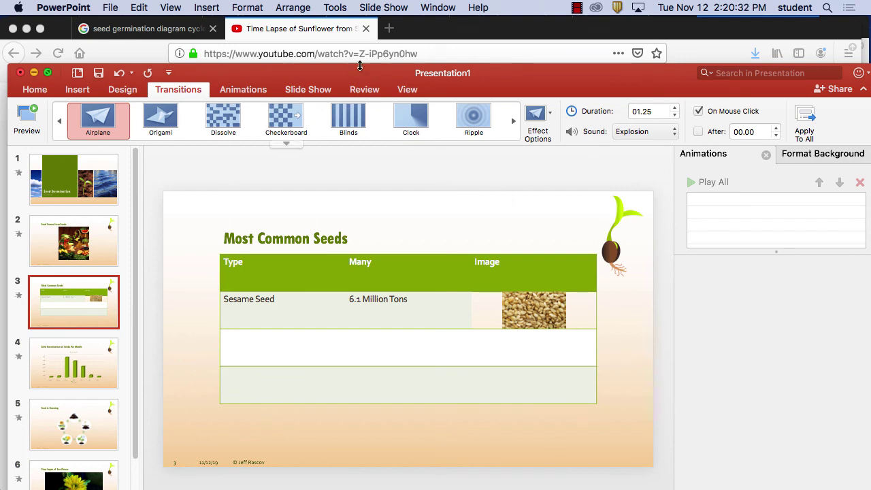
left_click(311, 90)
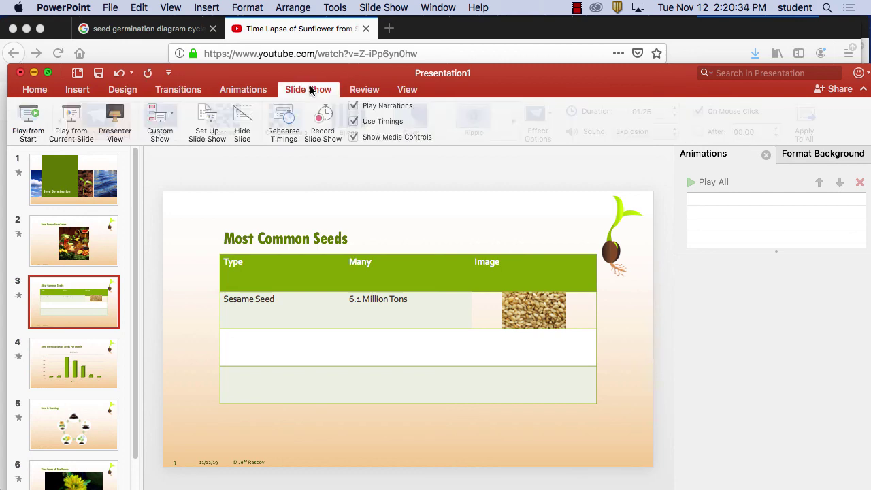
Play the slideshow from the start through the sunflower and Works Cited slides to the end screen
left_click(37, 114)
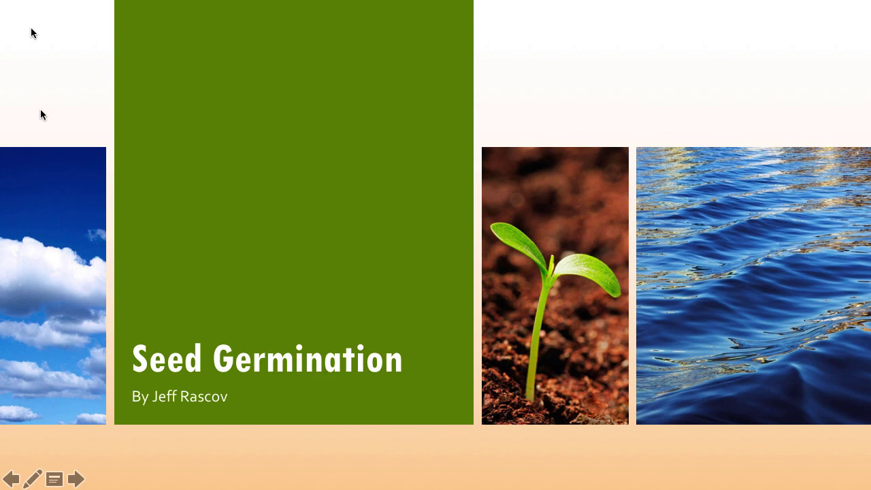
left_click(40, 110)
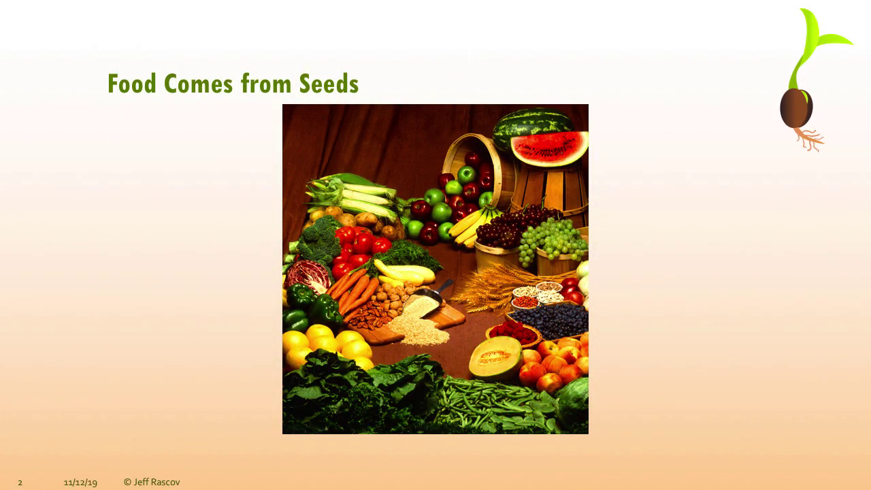
key("Right")
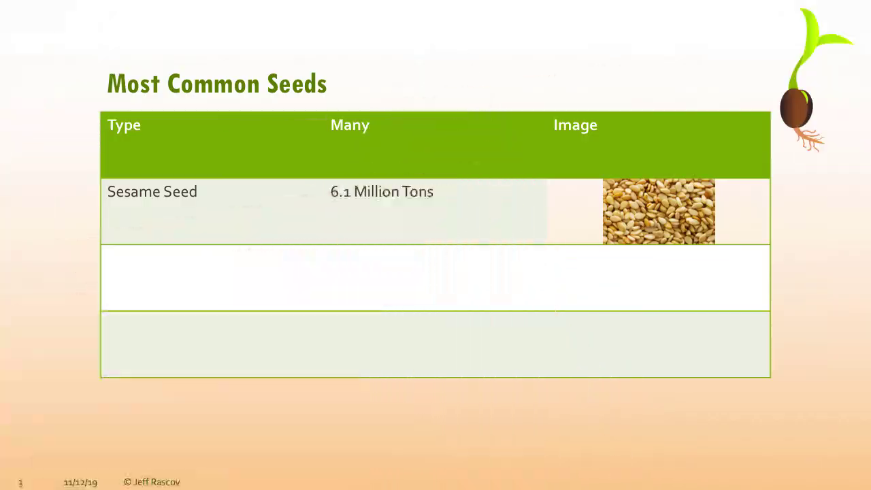
key("Right")
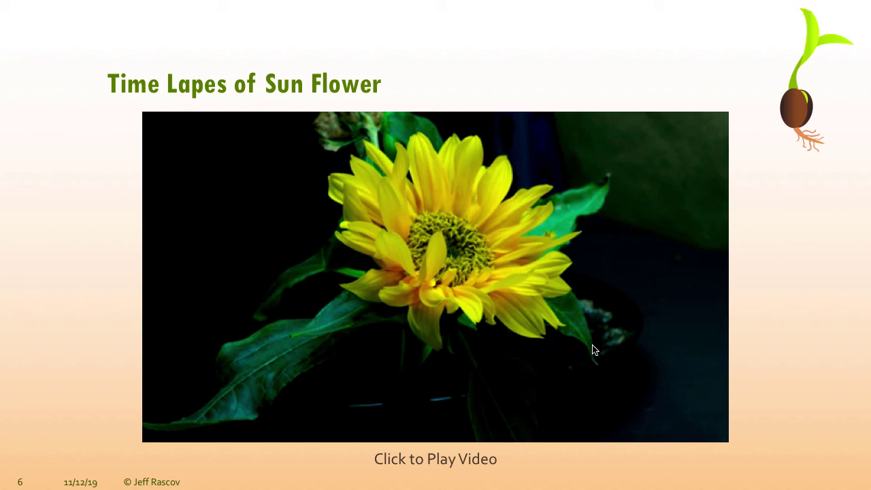
key("Right")
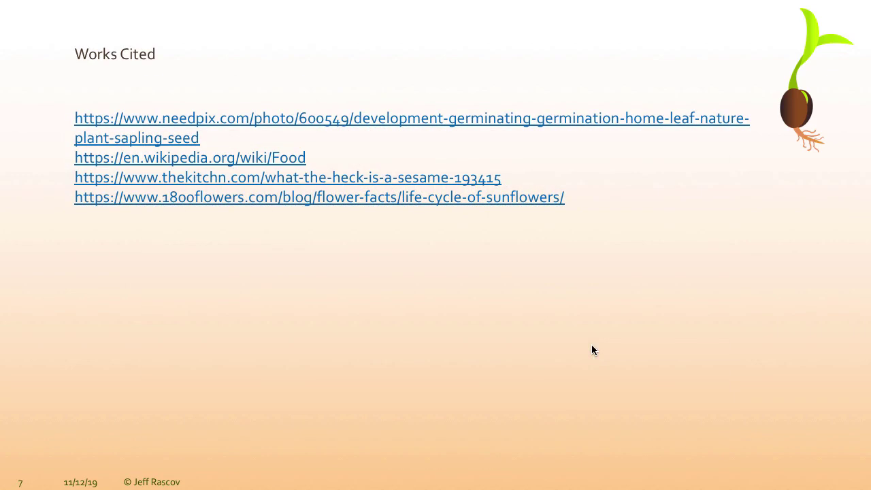
left_click(235, 206)
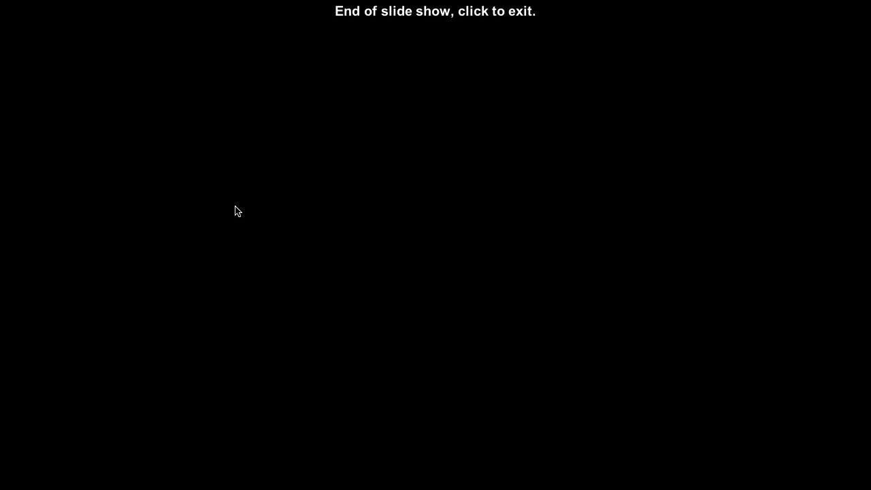
Exit the slideshow and save the deck to the Desktop as Presentation1.pptx
left_click(235, 211)
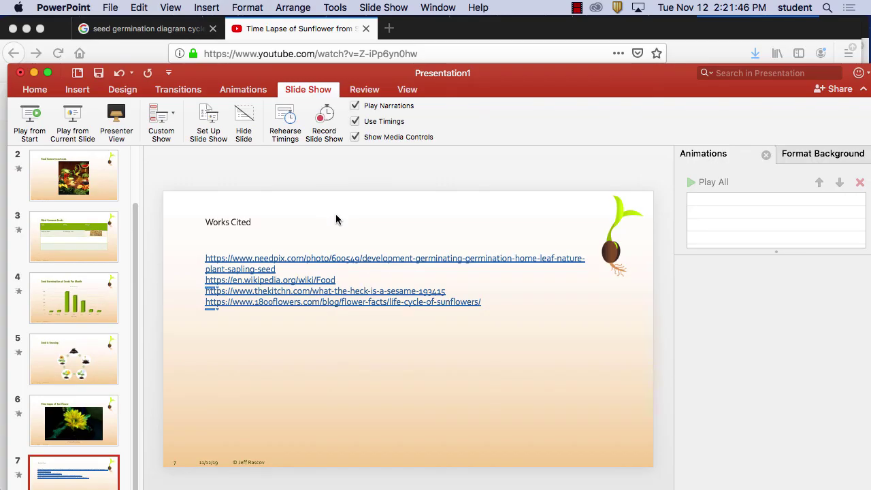
left_click(112, 7)
left_click(151, 111)
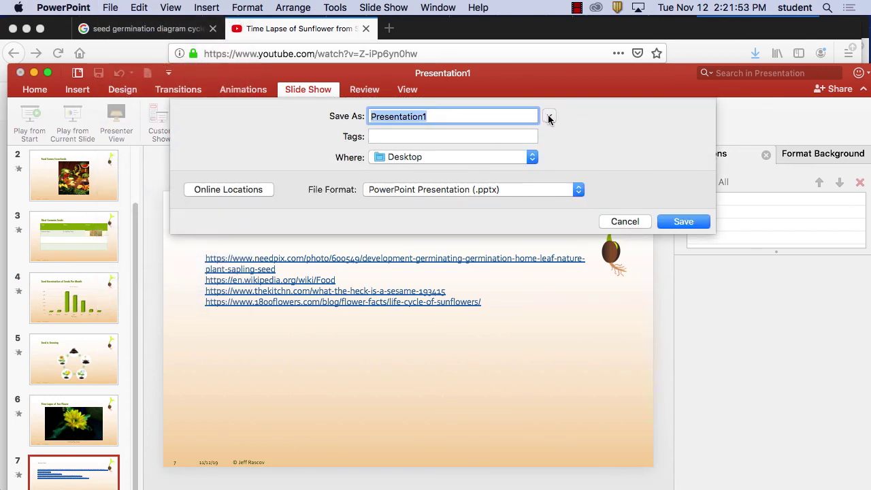
left_click(549, 119)
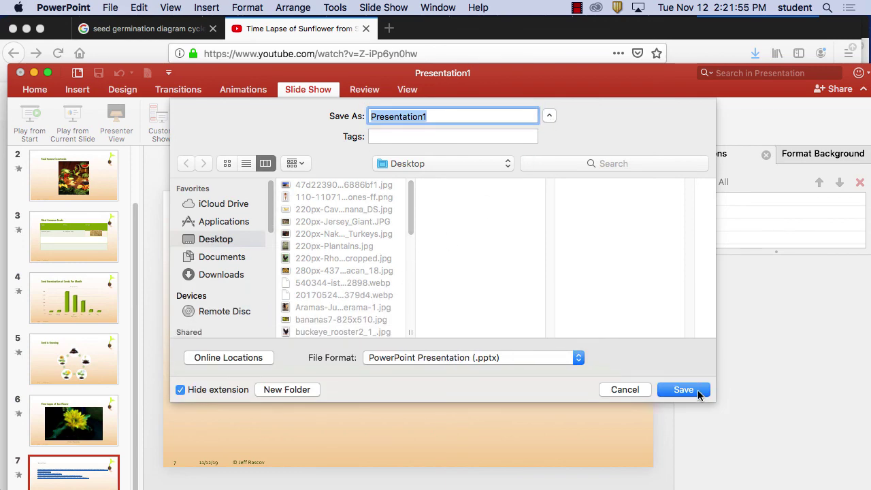
left_click(699, 392)
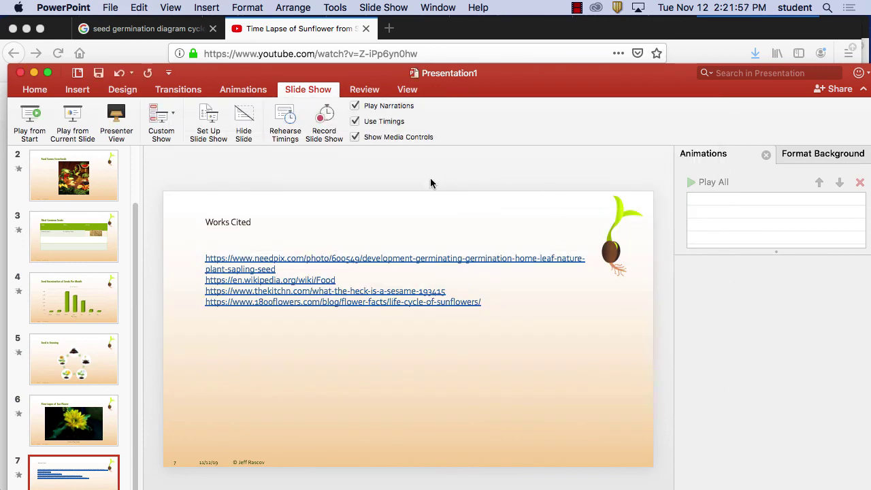